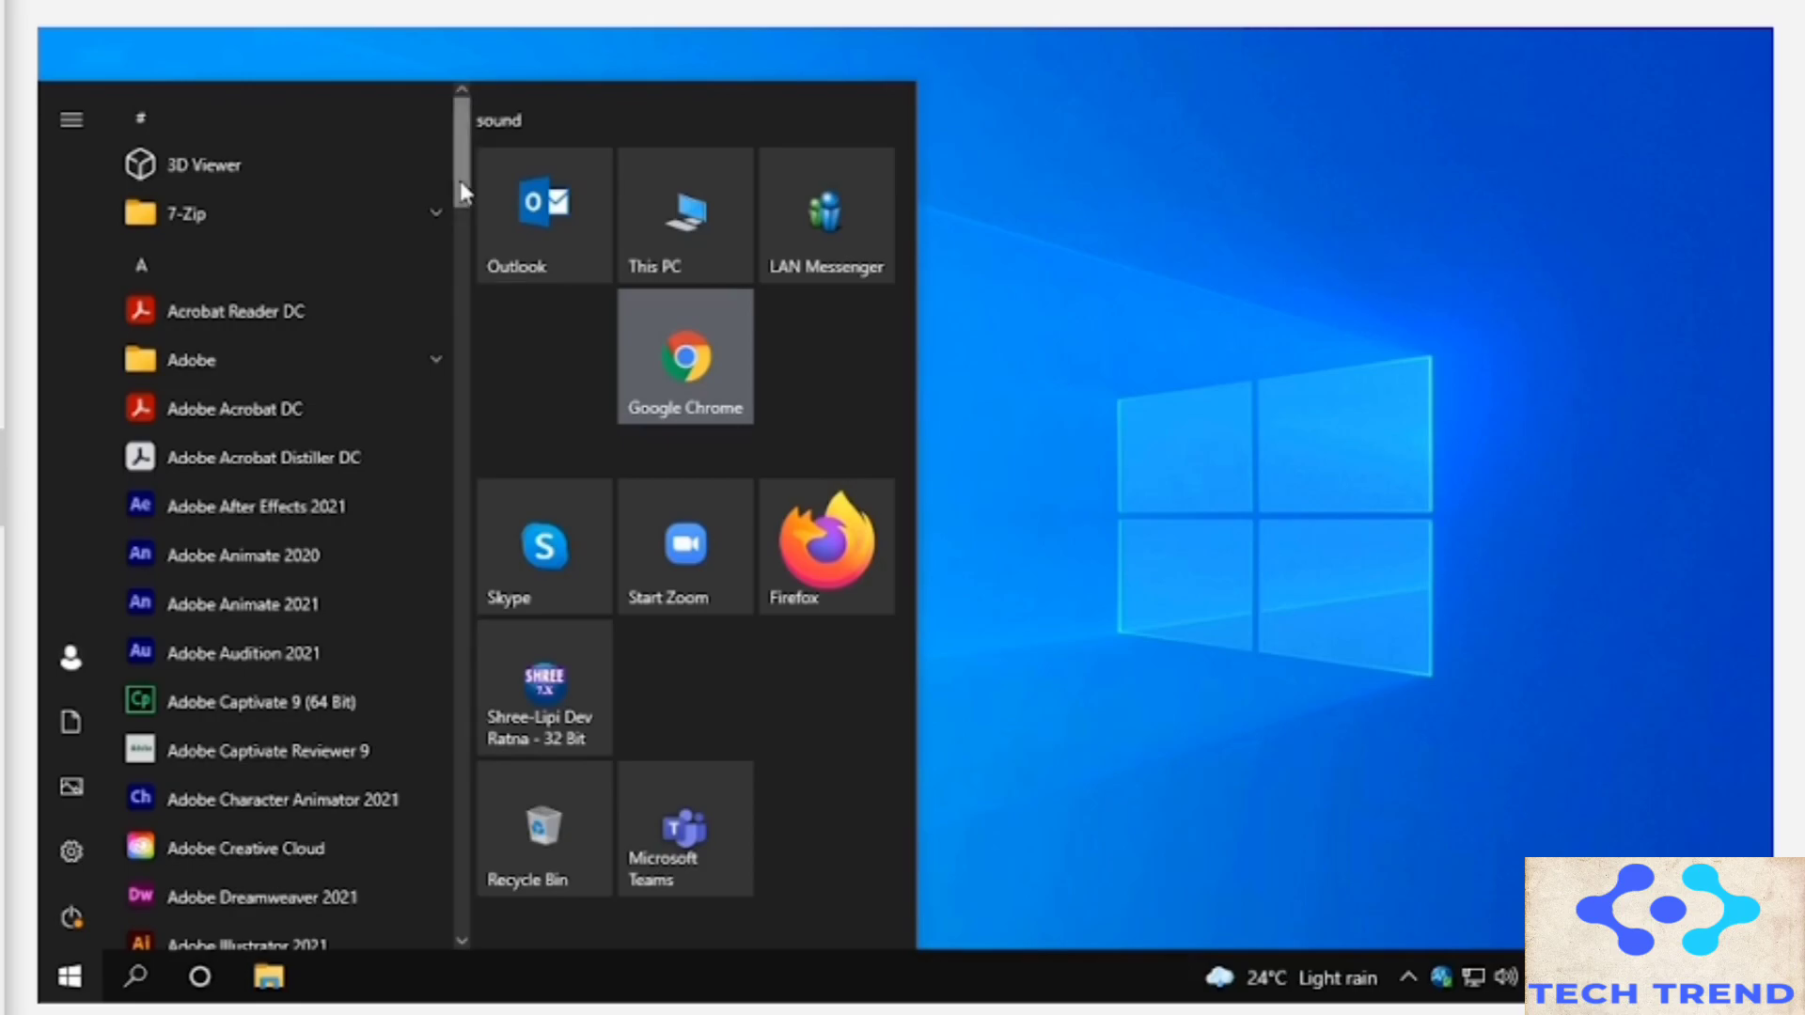
Step: Start Excel and open the page of templates for a new workbook
click(241, 311)
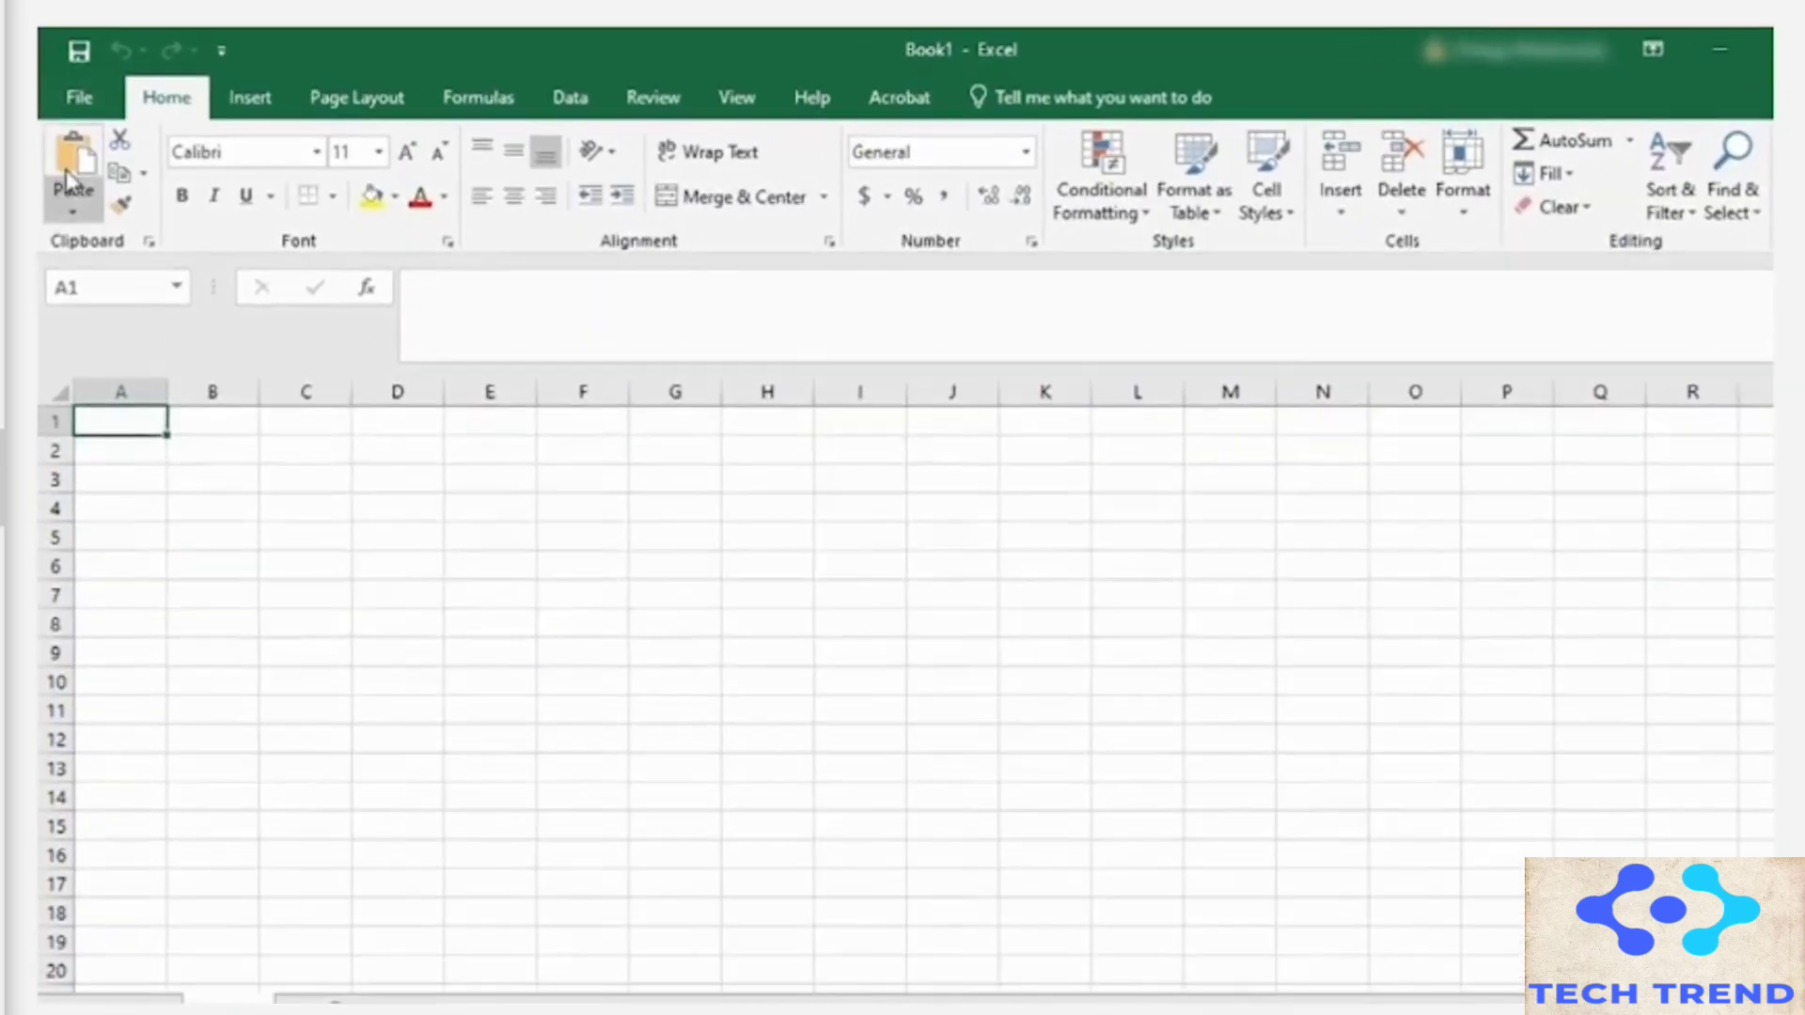
click(78, 98)
click(150, 226)
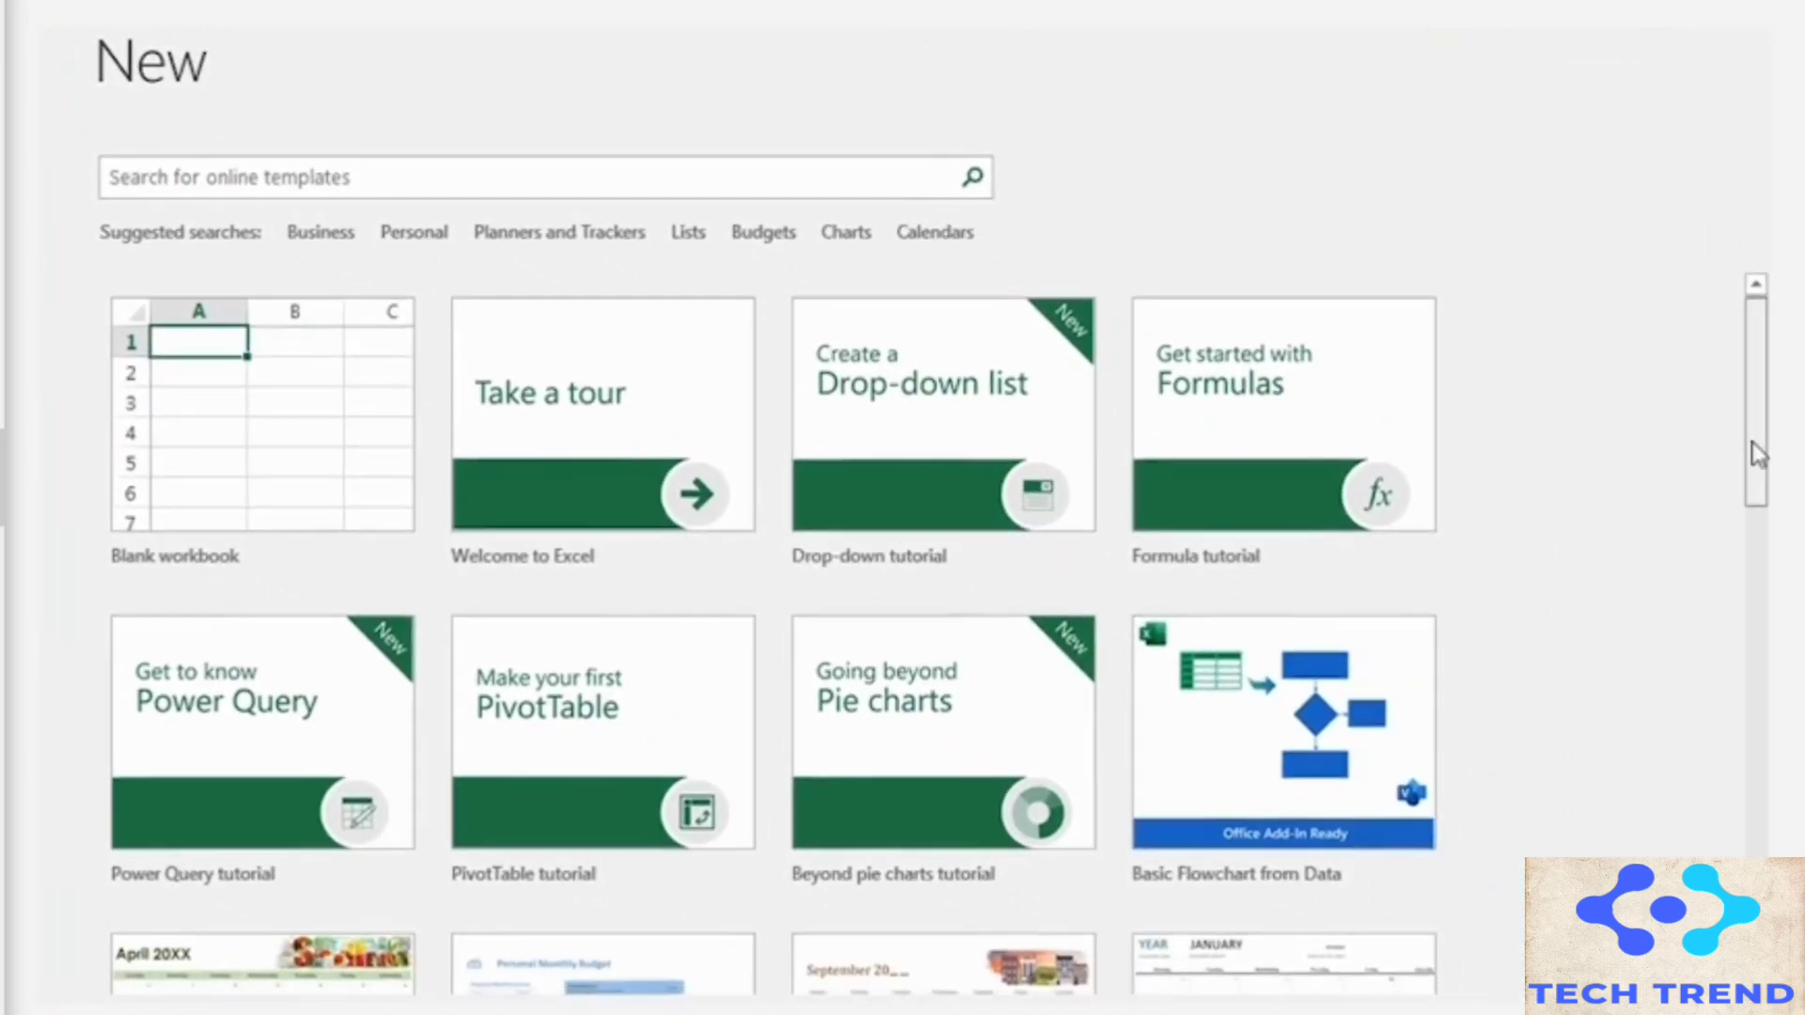
mouse_move(1758, 456)
mouse_down()
mouse_move(1761, 929)
mouse_move(1768, 376)
mouse_up()
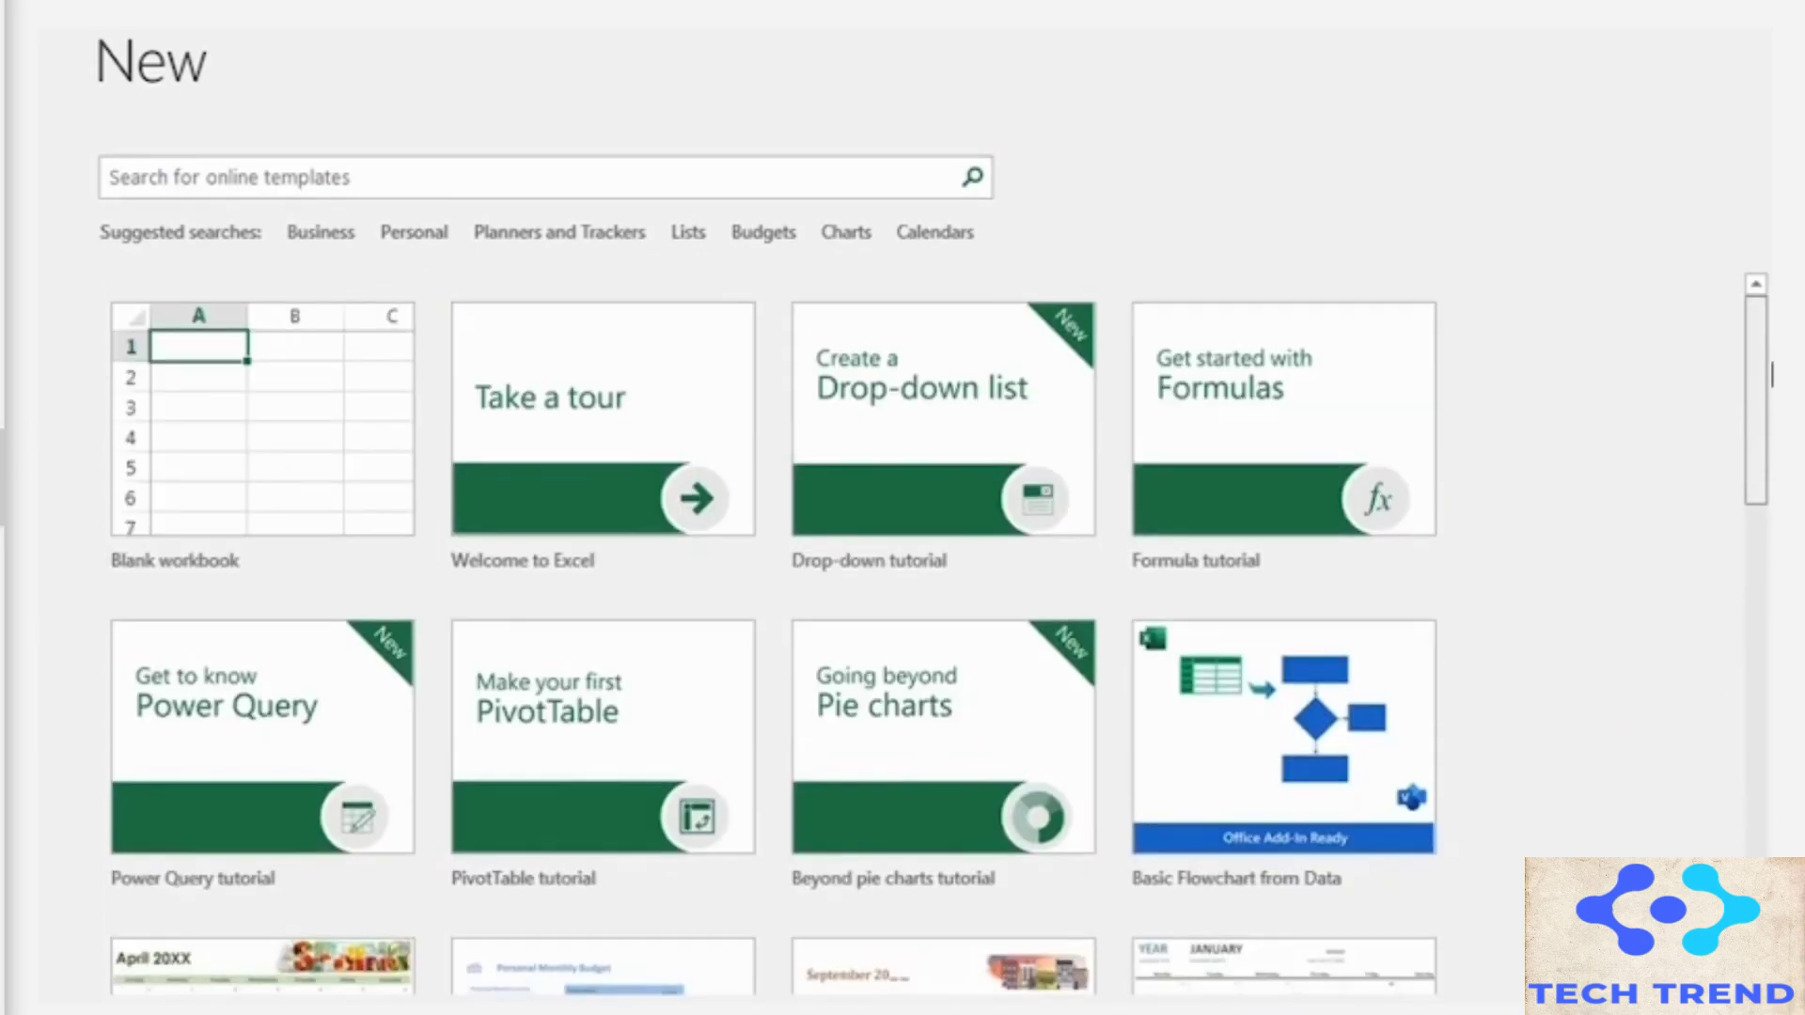
Step: Search the online templates for "staff attendance record"
click(384, 179)
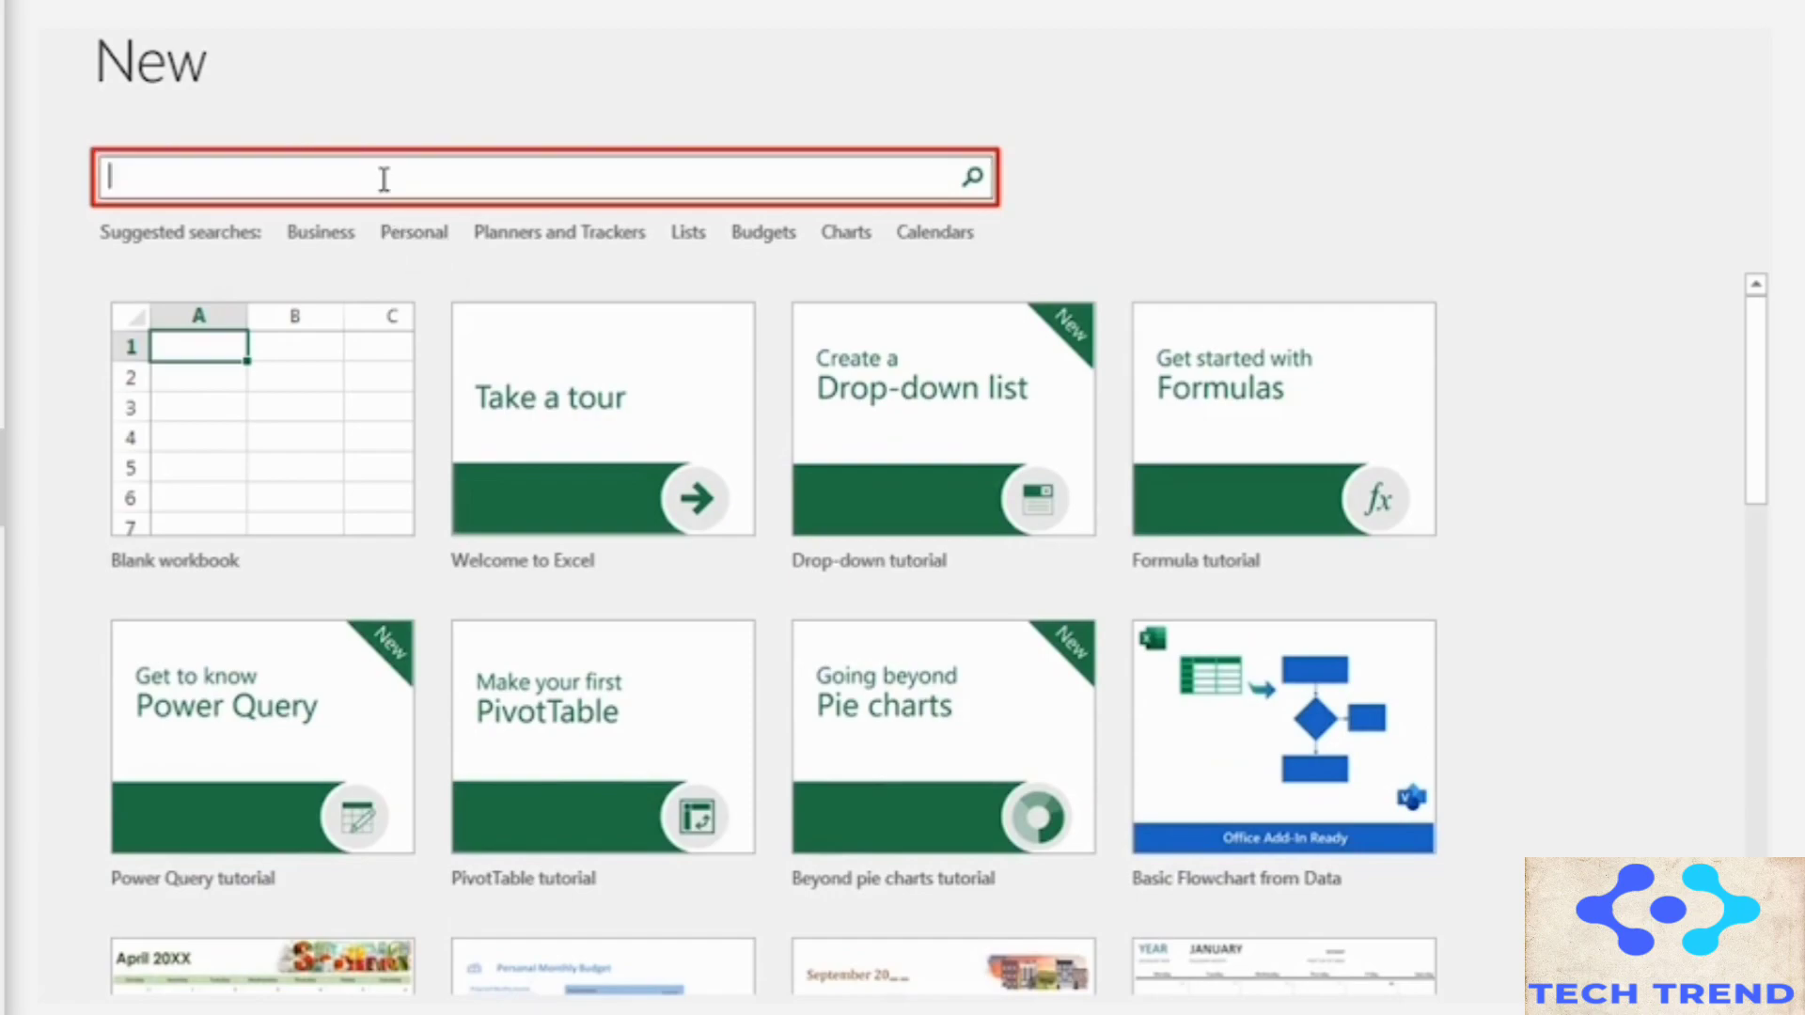
text(staff attendance)
key(BackSpace)
key(BackSpace)
key(BackSpace)
text(nce record)
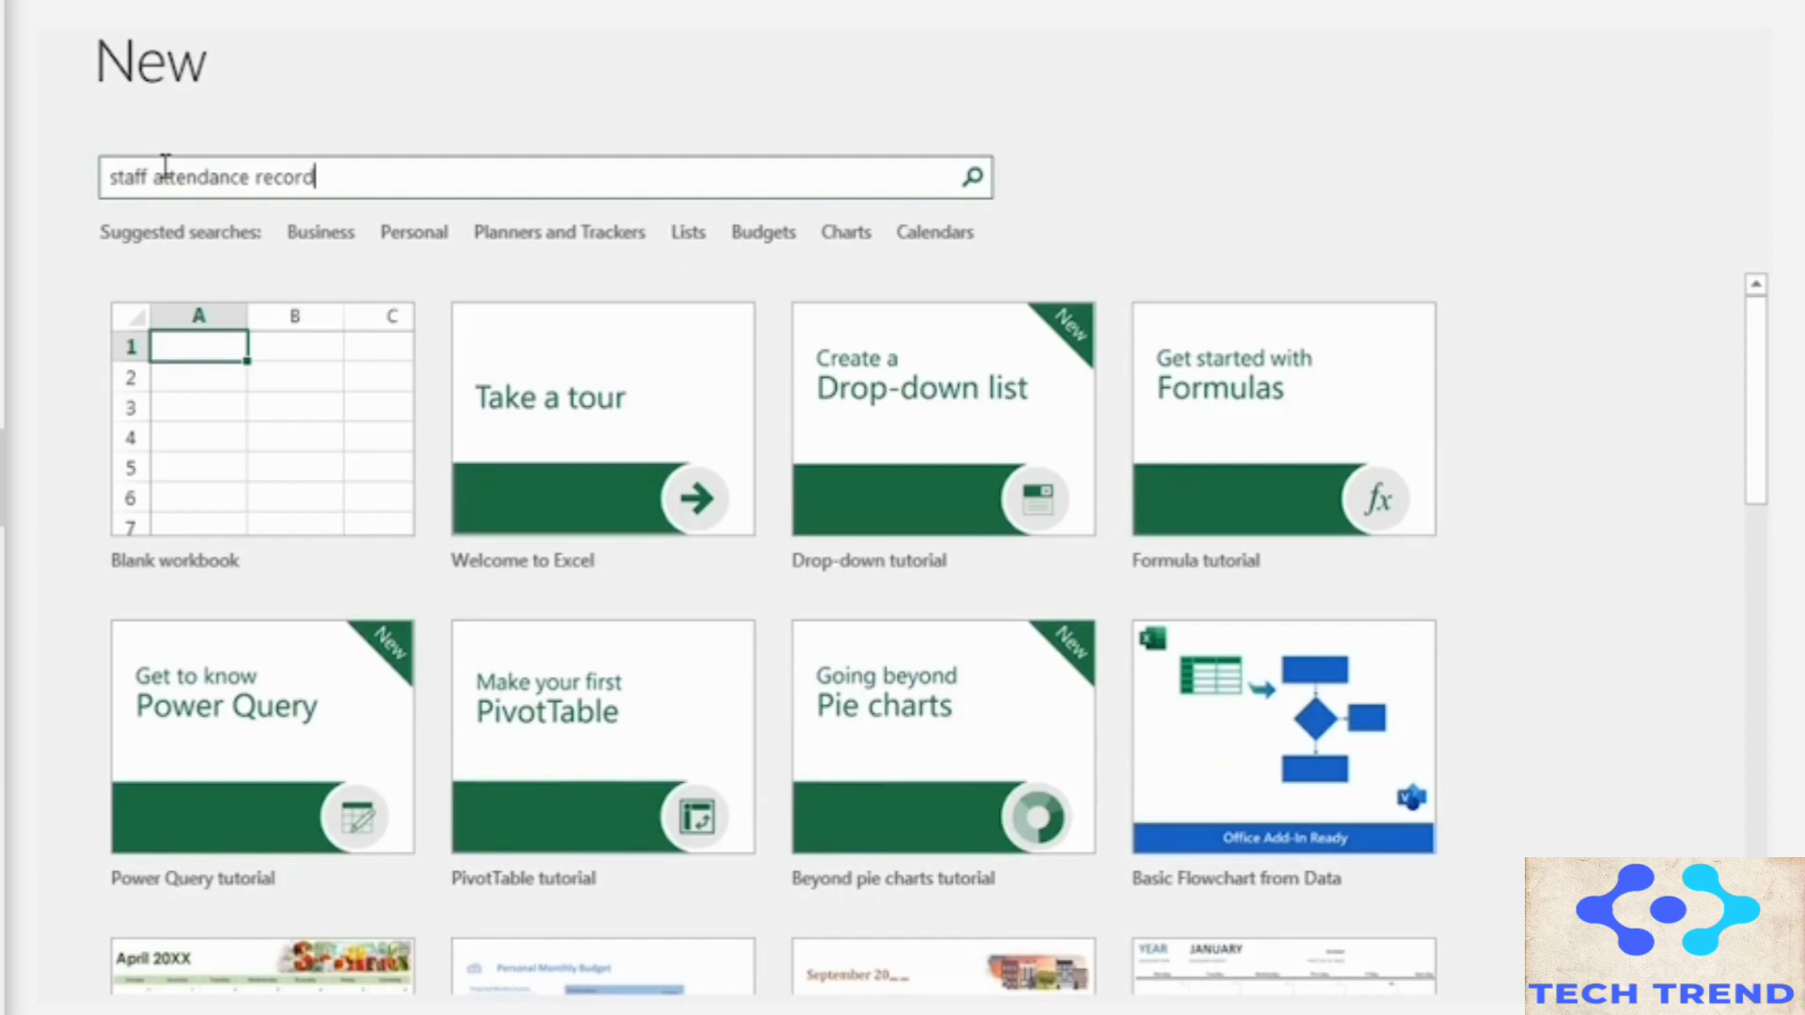
key(Return)
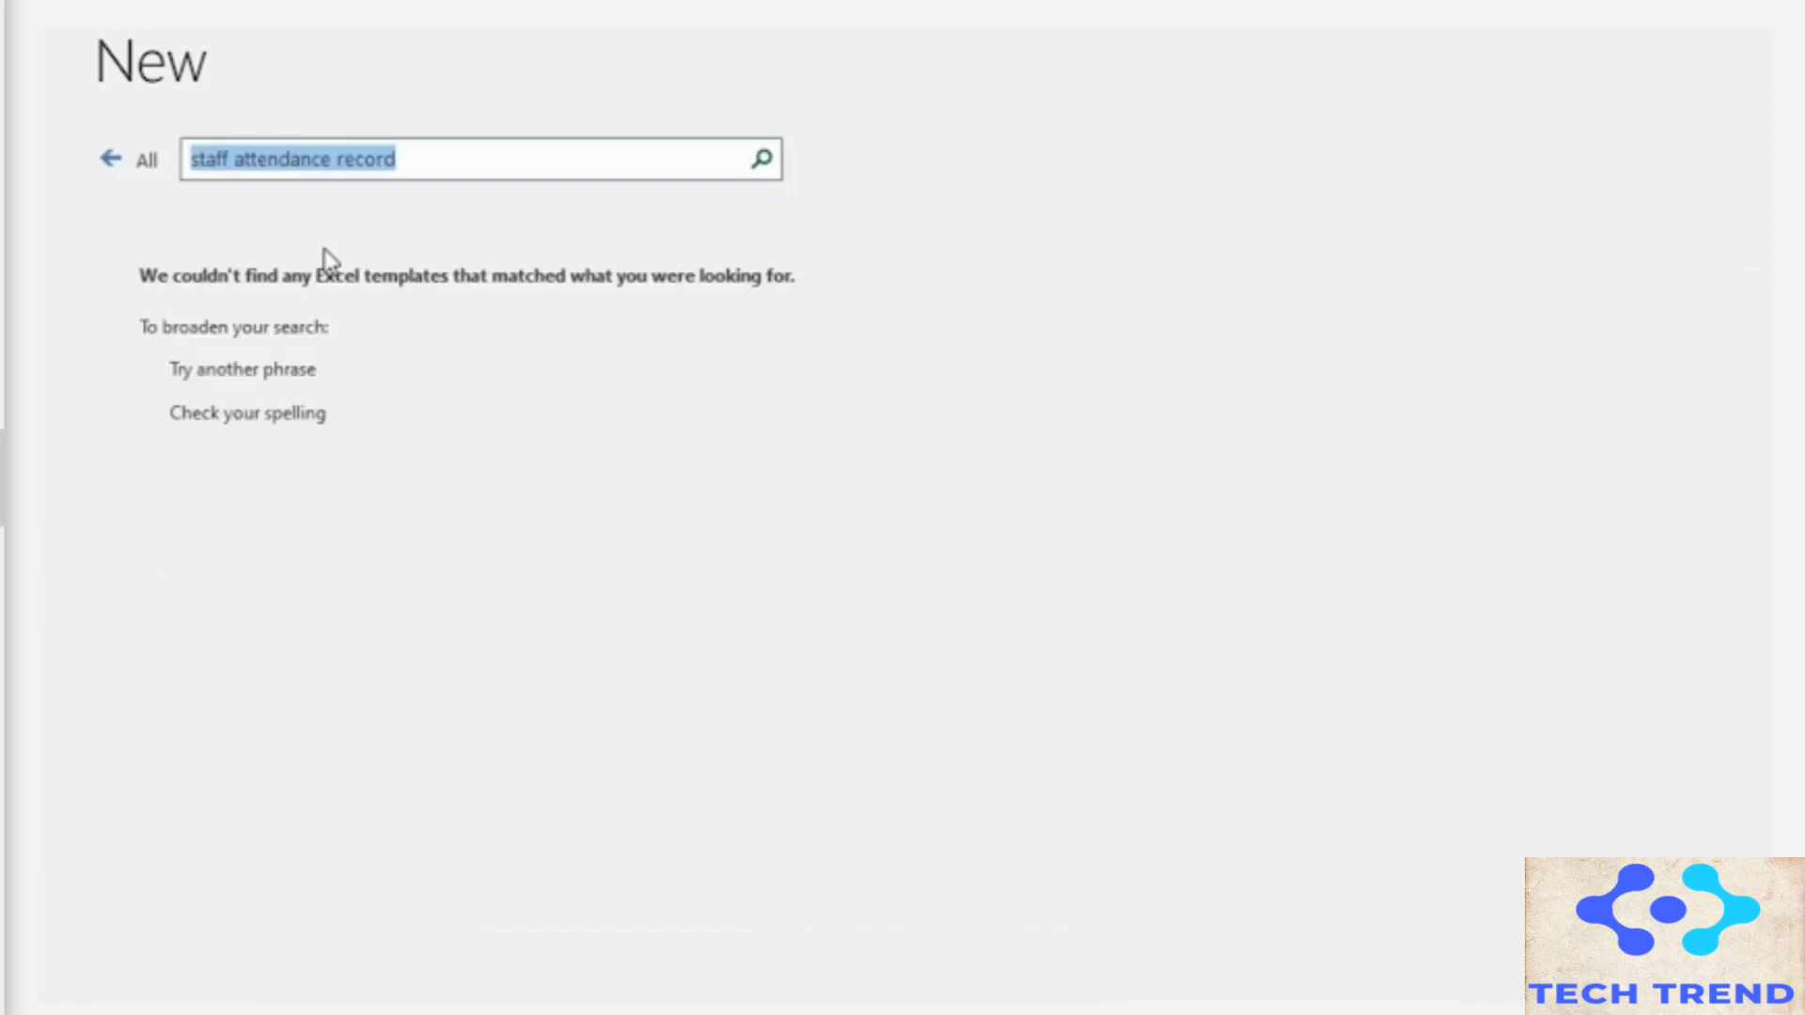
Step: Shorten the template search to "attendance record" and create a workbook from the Employee attendance record template
drag(231, 162, 121, 141)
key(BackSpace)
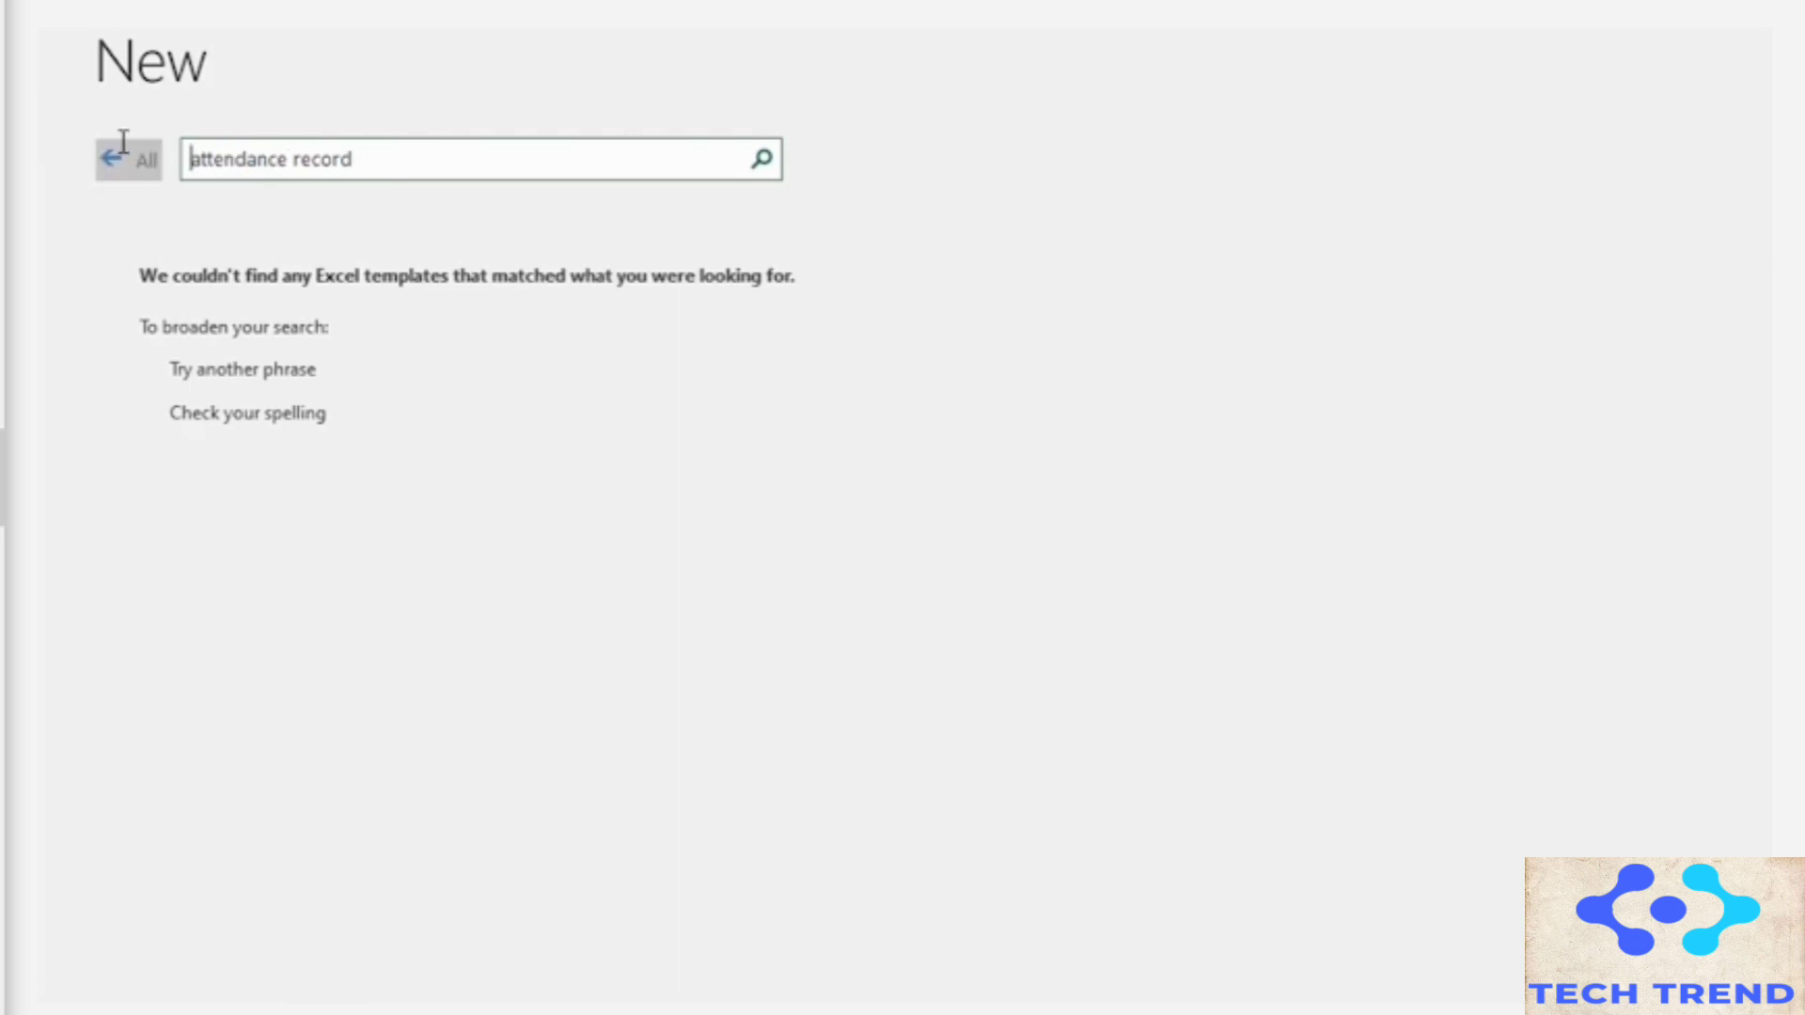
click(763, 158)
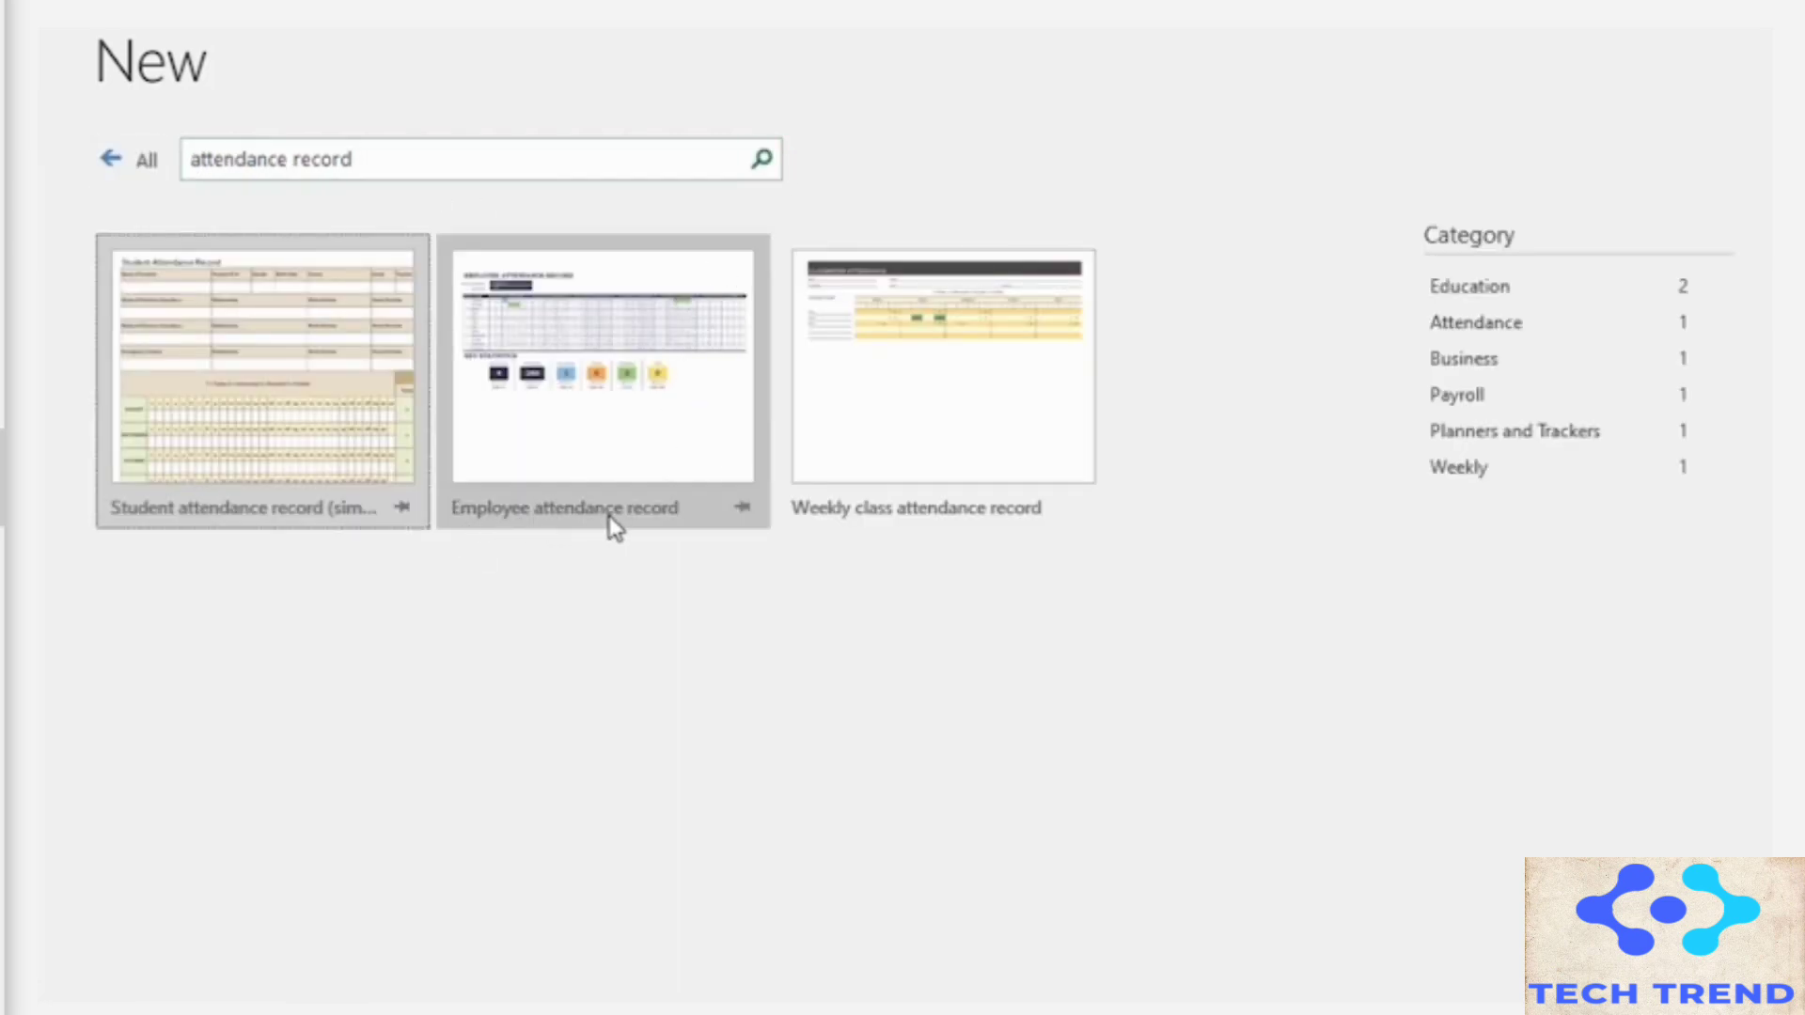
click(676, 451)
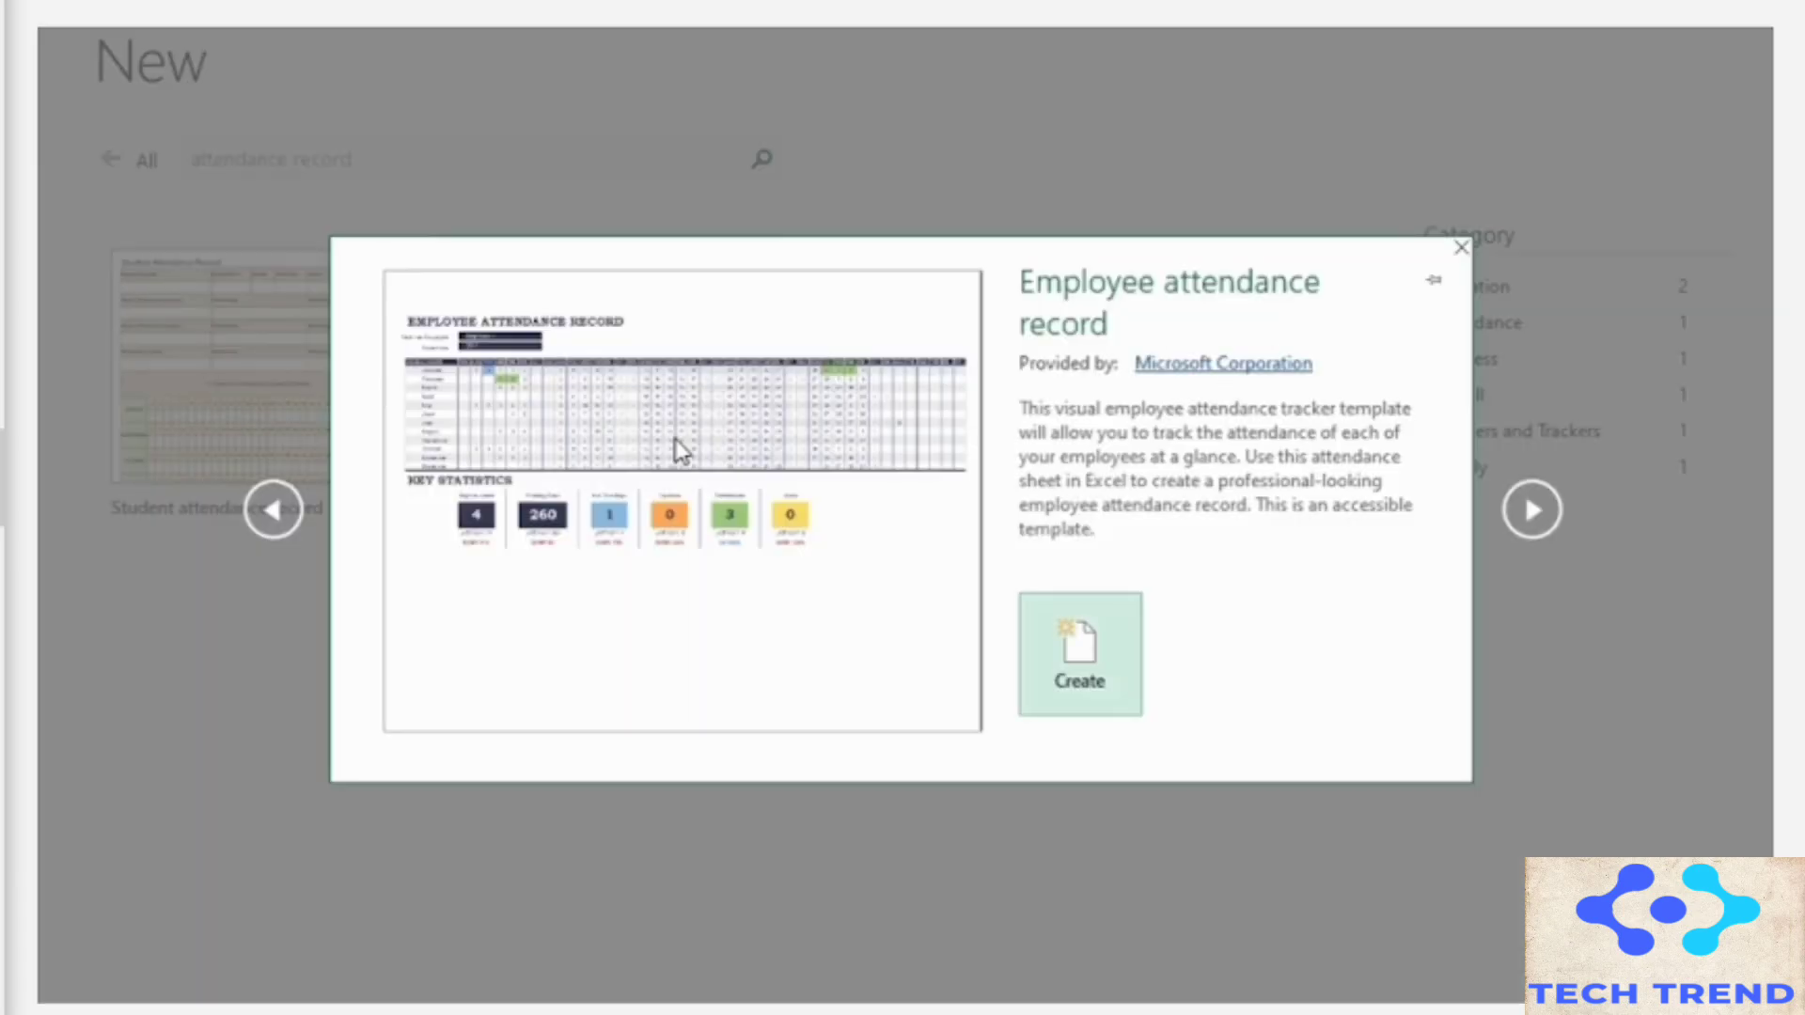
click(1081, 682)
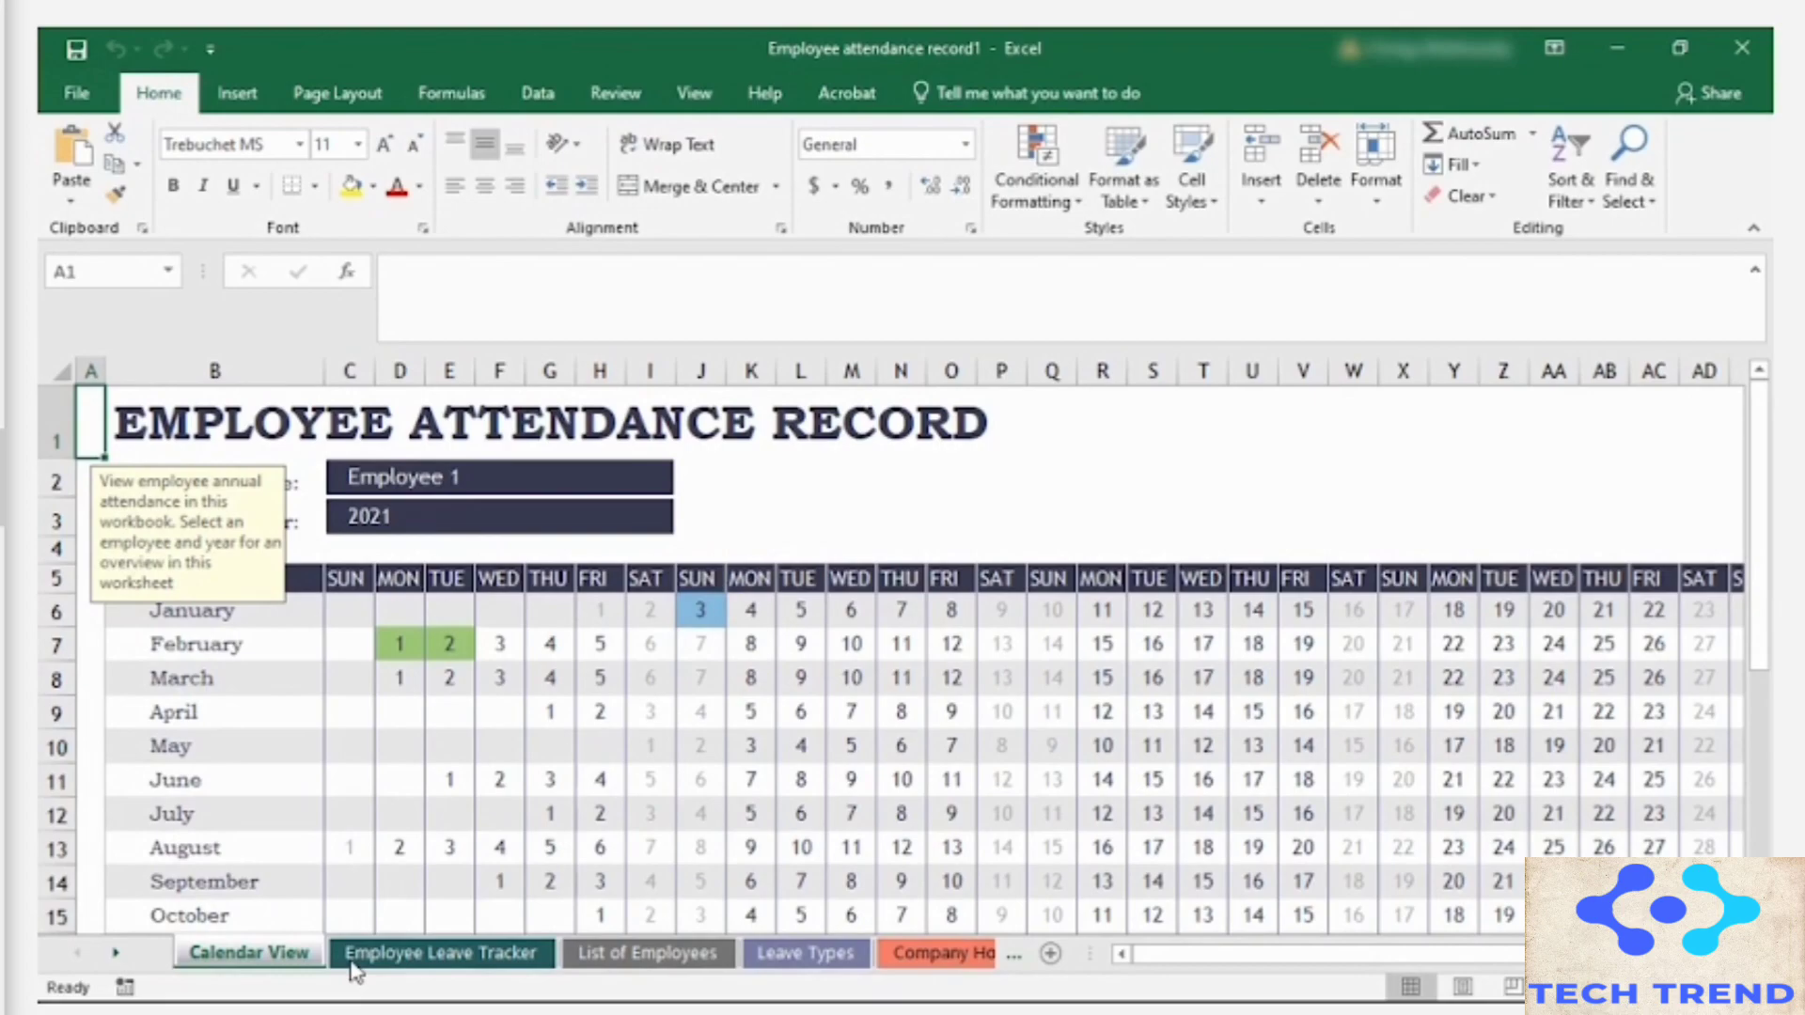
Step: Reorder the worksheets as List of Employees, Leave Types, Company Holidays, Calendar View and Employee Leave Tracker
click(691, 957)
drag(694, 968, 260, 973)
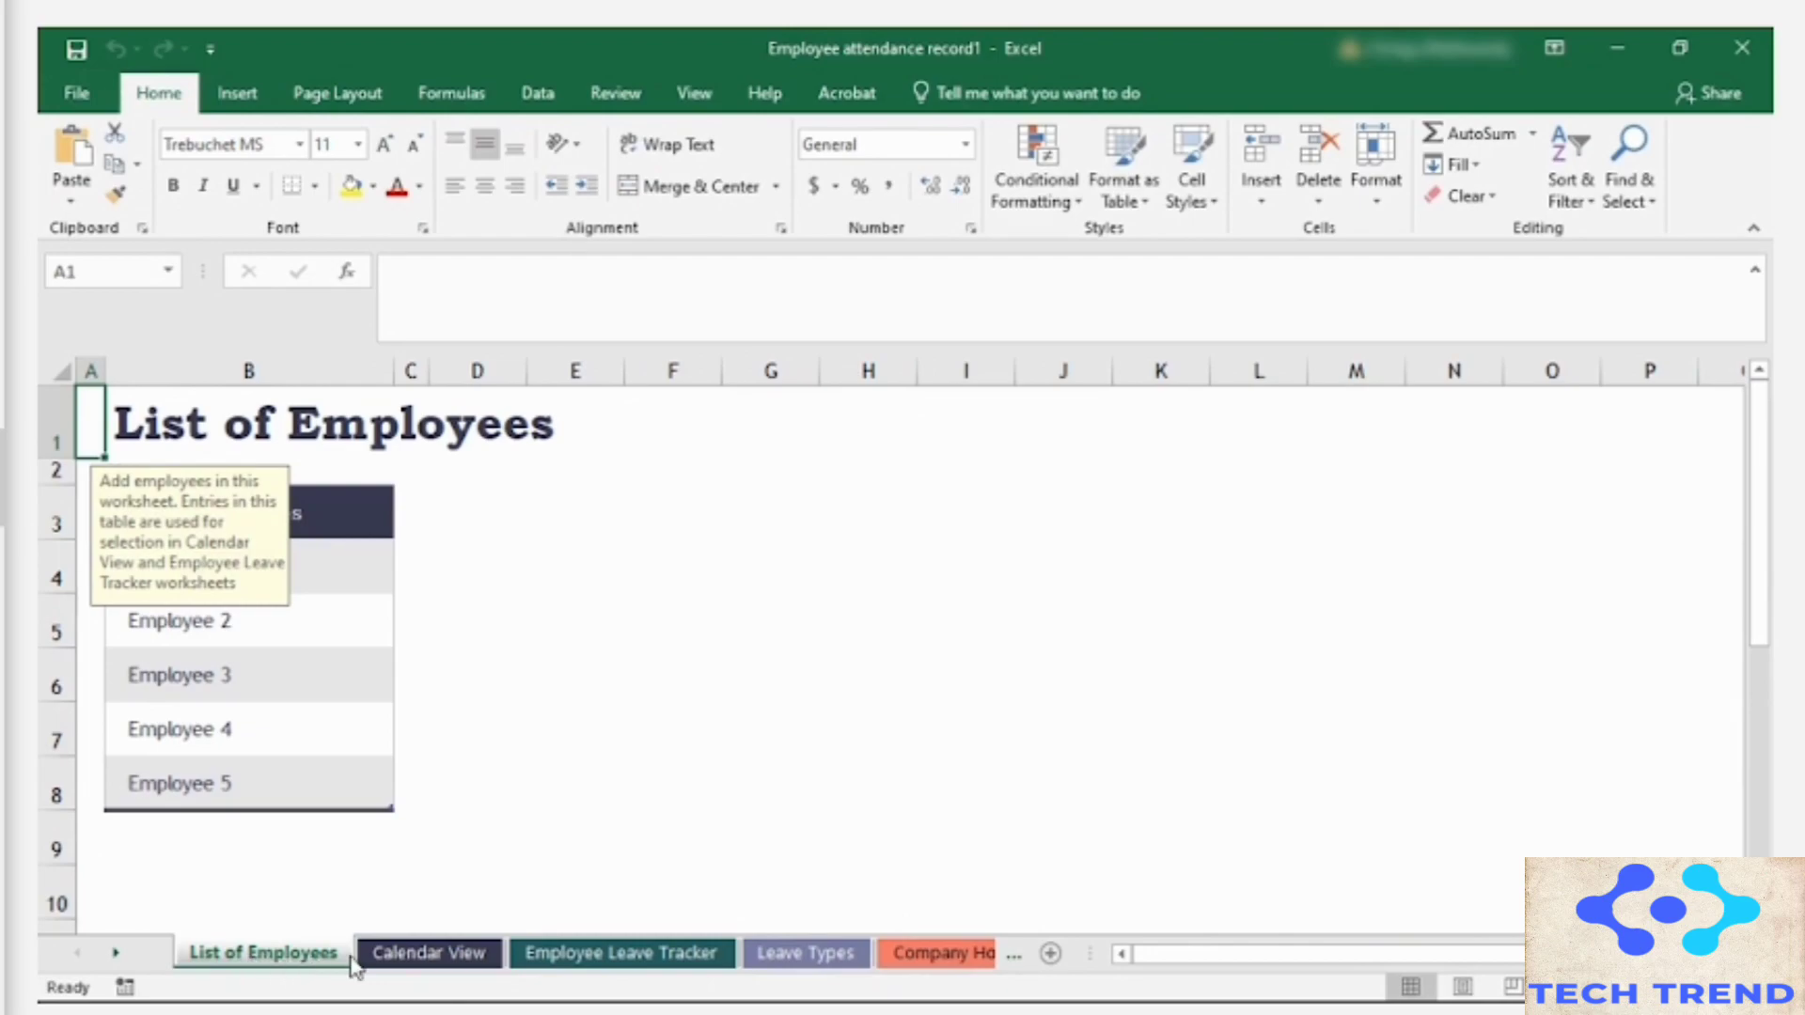
click(853, 971)
drag(645, 968, 484, 970)
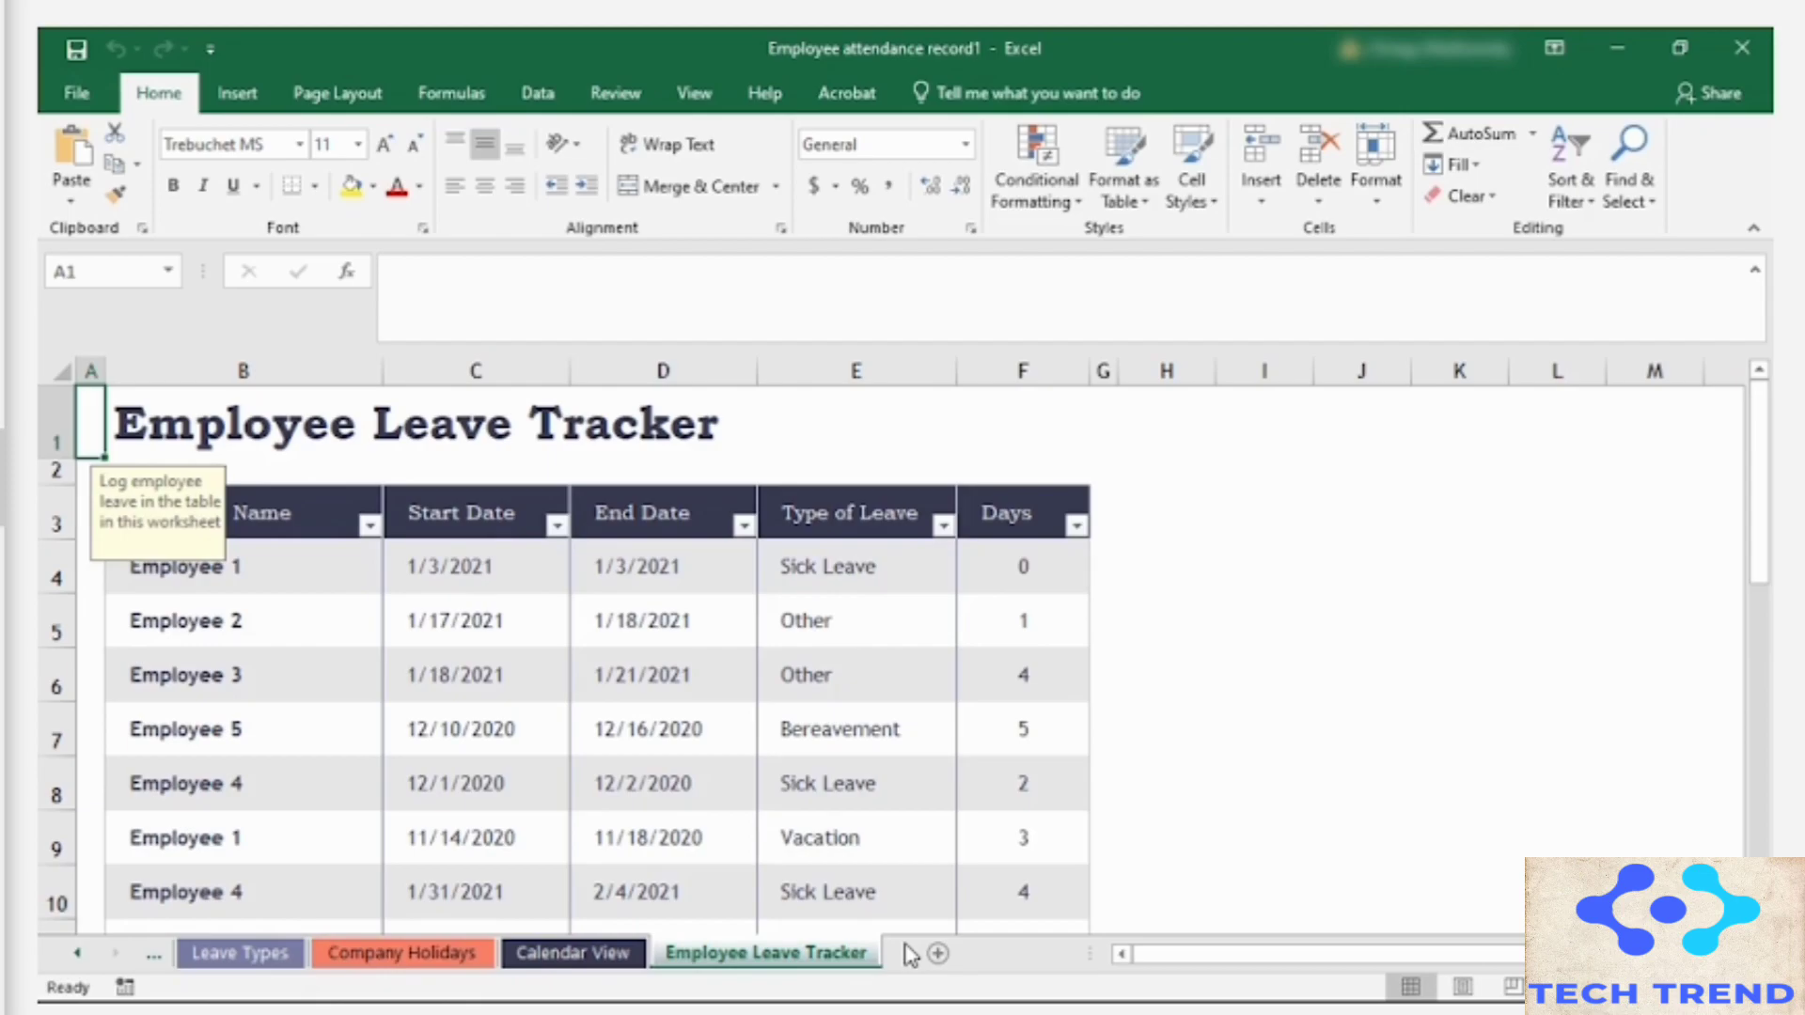
Step: Delete the Employee Leave Tracker worksheet
right_click(788, 955)
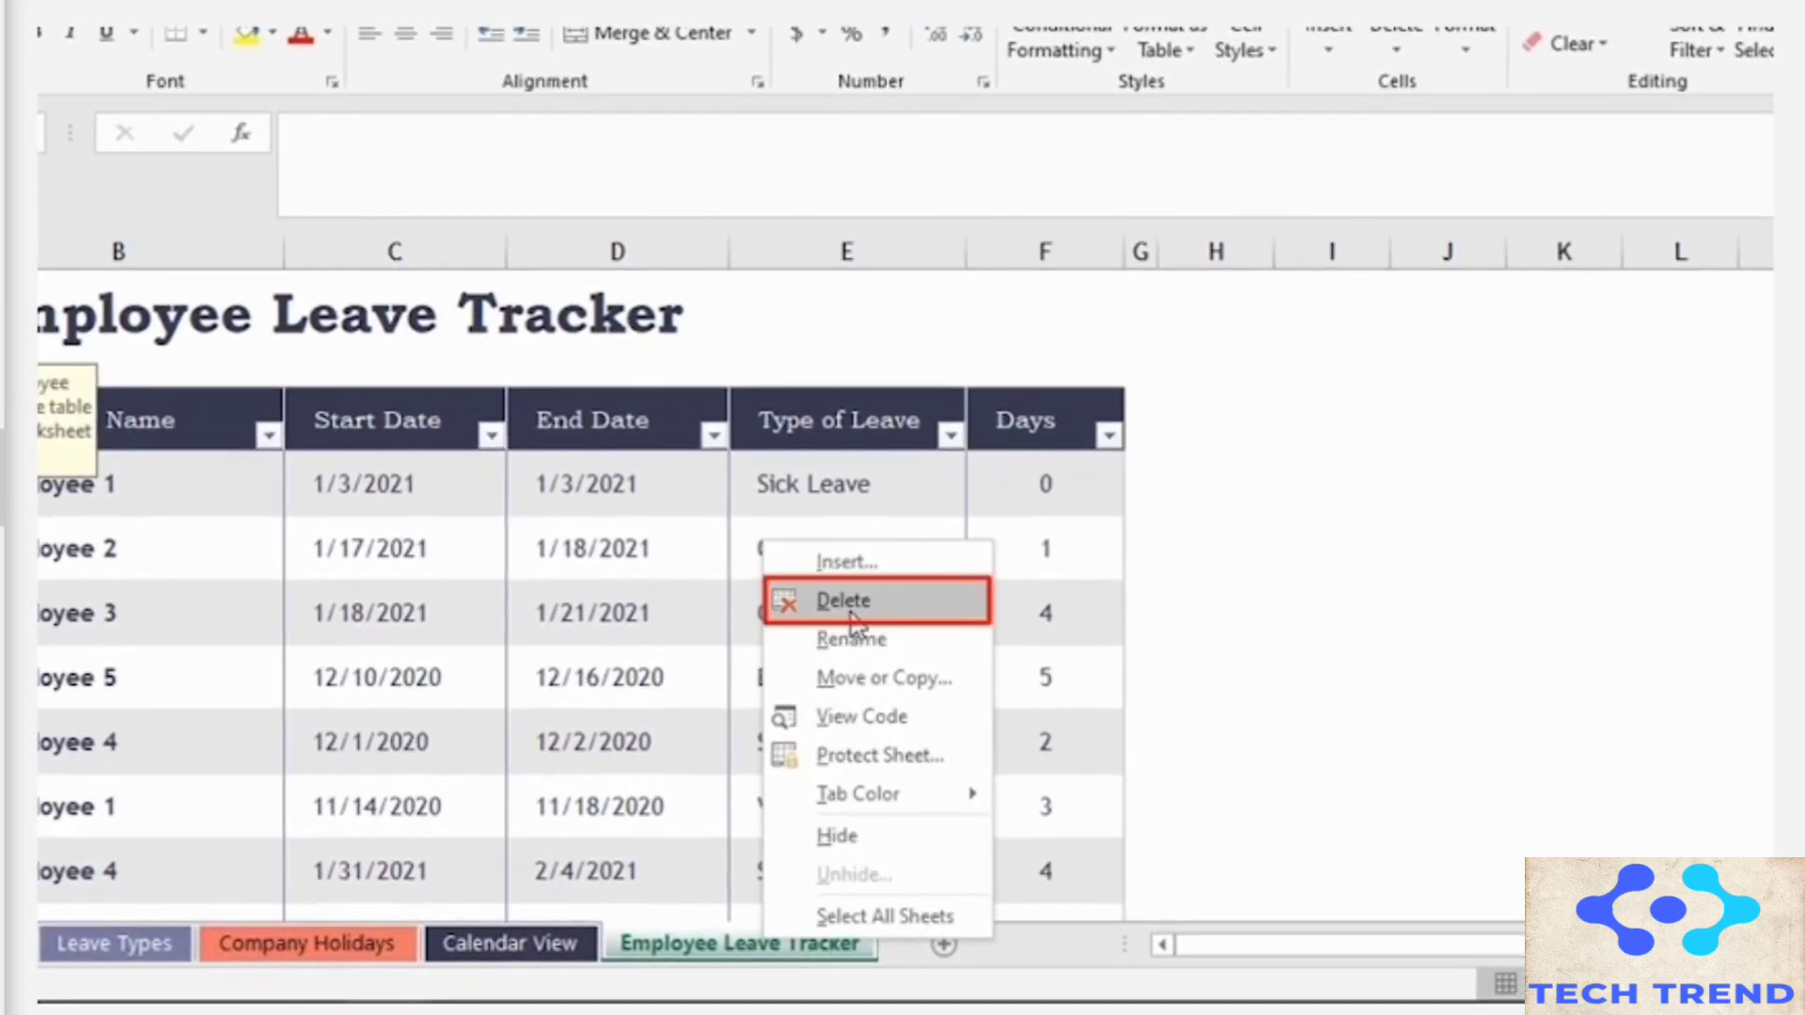
click(857, 611)
click(869, 527)
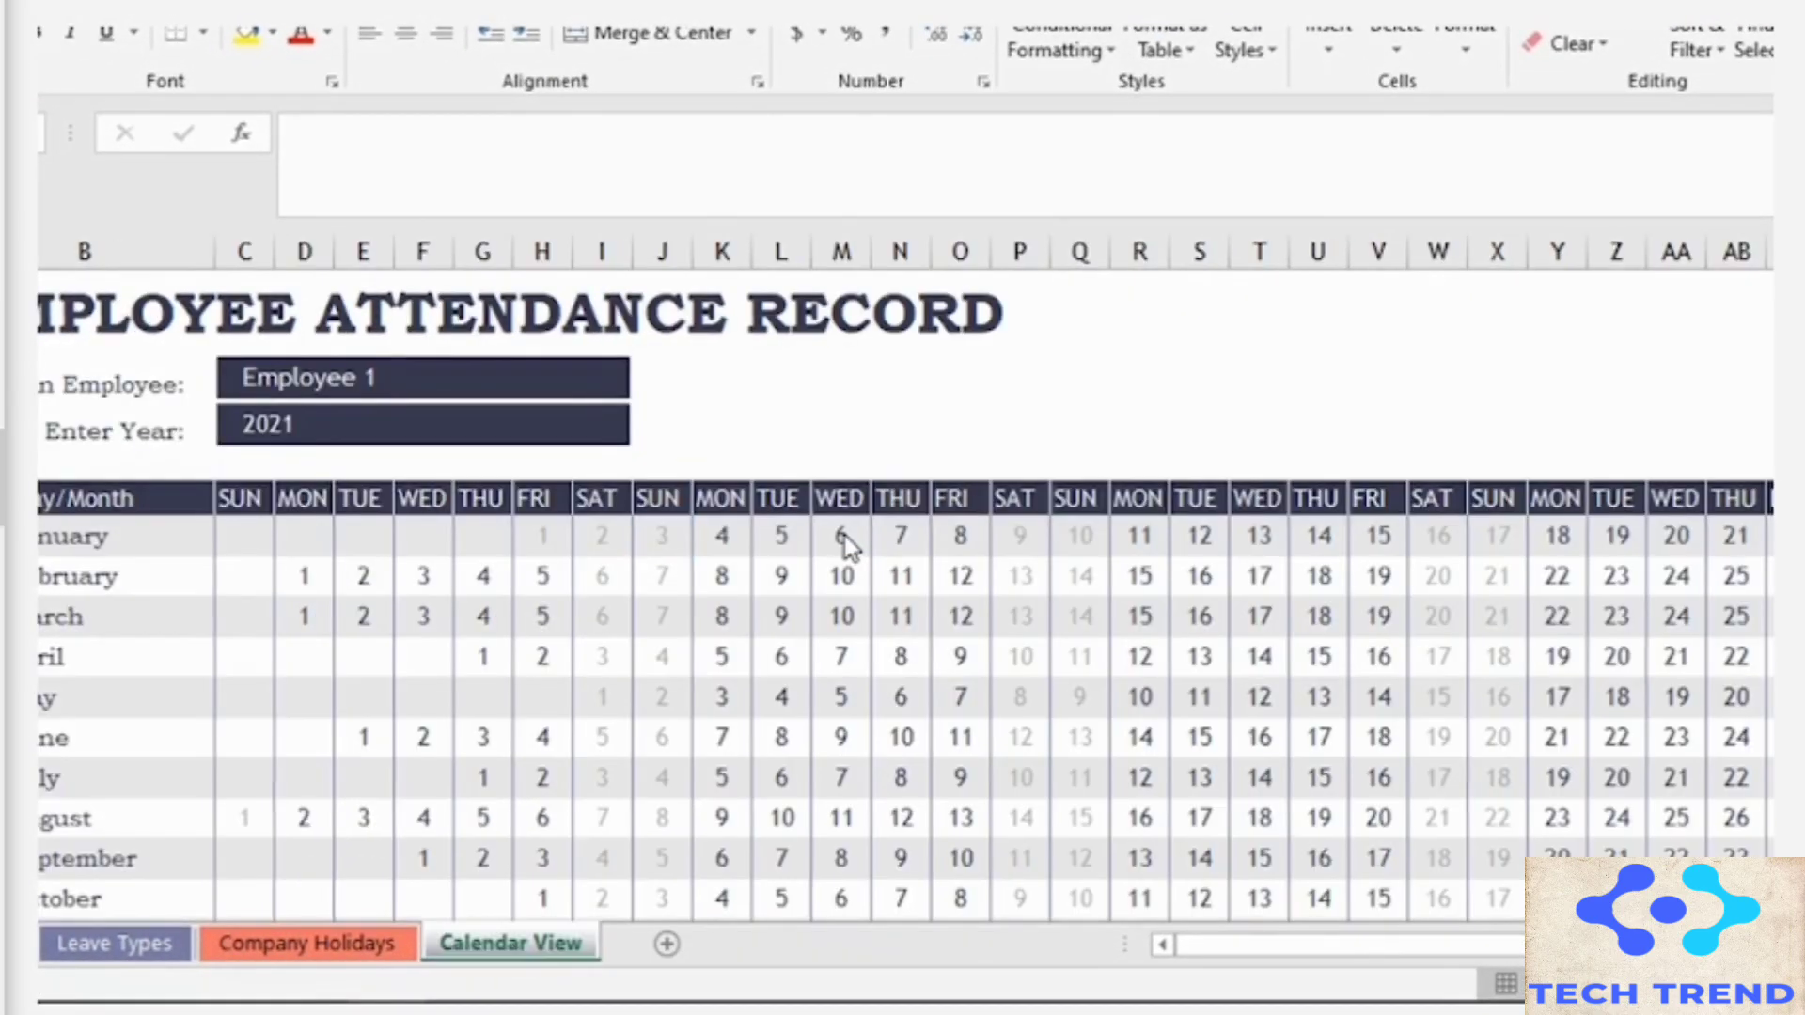
Step: On the List of Employees sheet, replace the placeholders Employee 1 to Employee 4 with the employees' first names
click(105, 950)
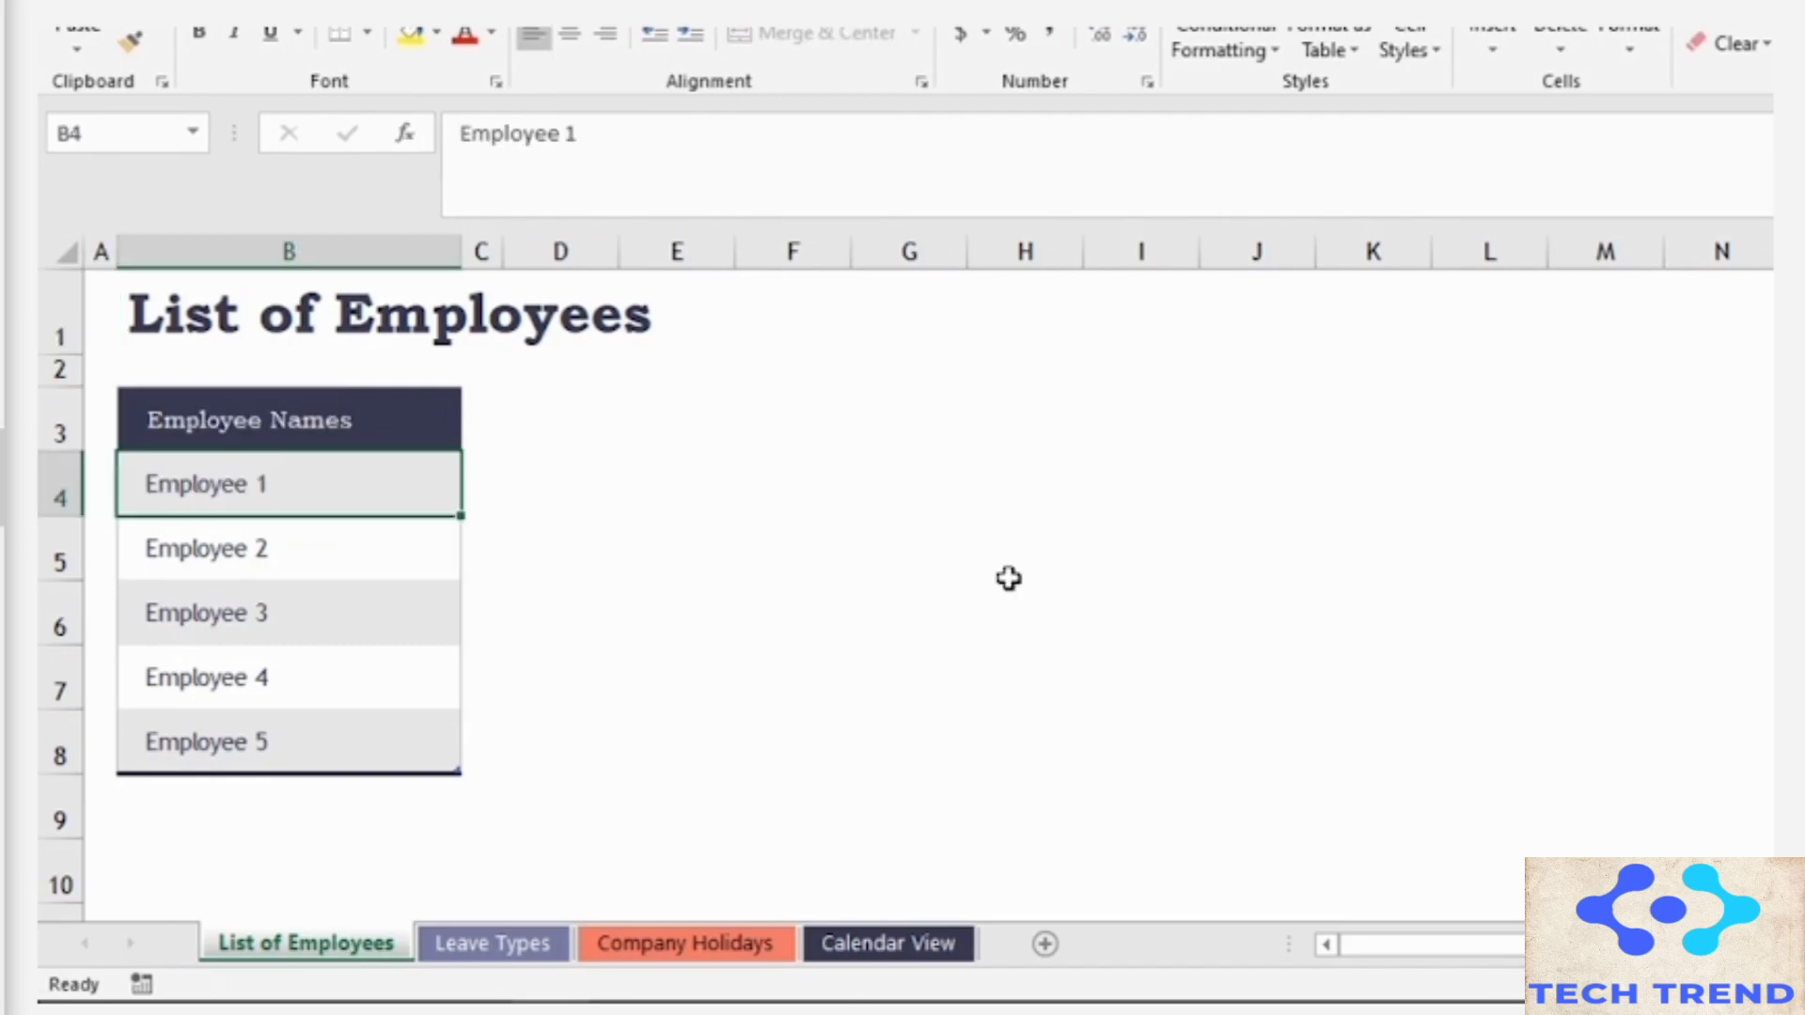
double_click(276, 488)
drag(314, 487, 132, 483)
text(Alok)
triple_click(280, 548)
text(Sindhu)
click(336, 630)
triple_click(354, 607)
text(Manoj)
click(295, 677)
triple_click(313, 694)
text(Preeti)
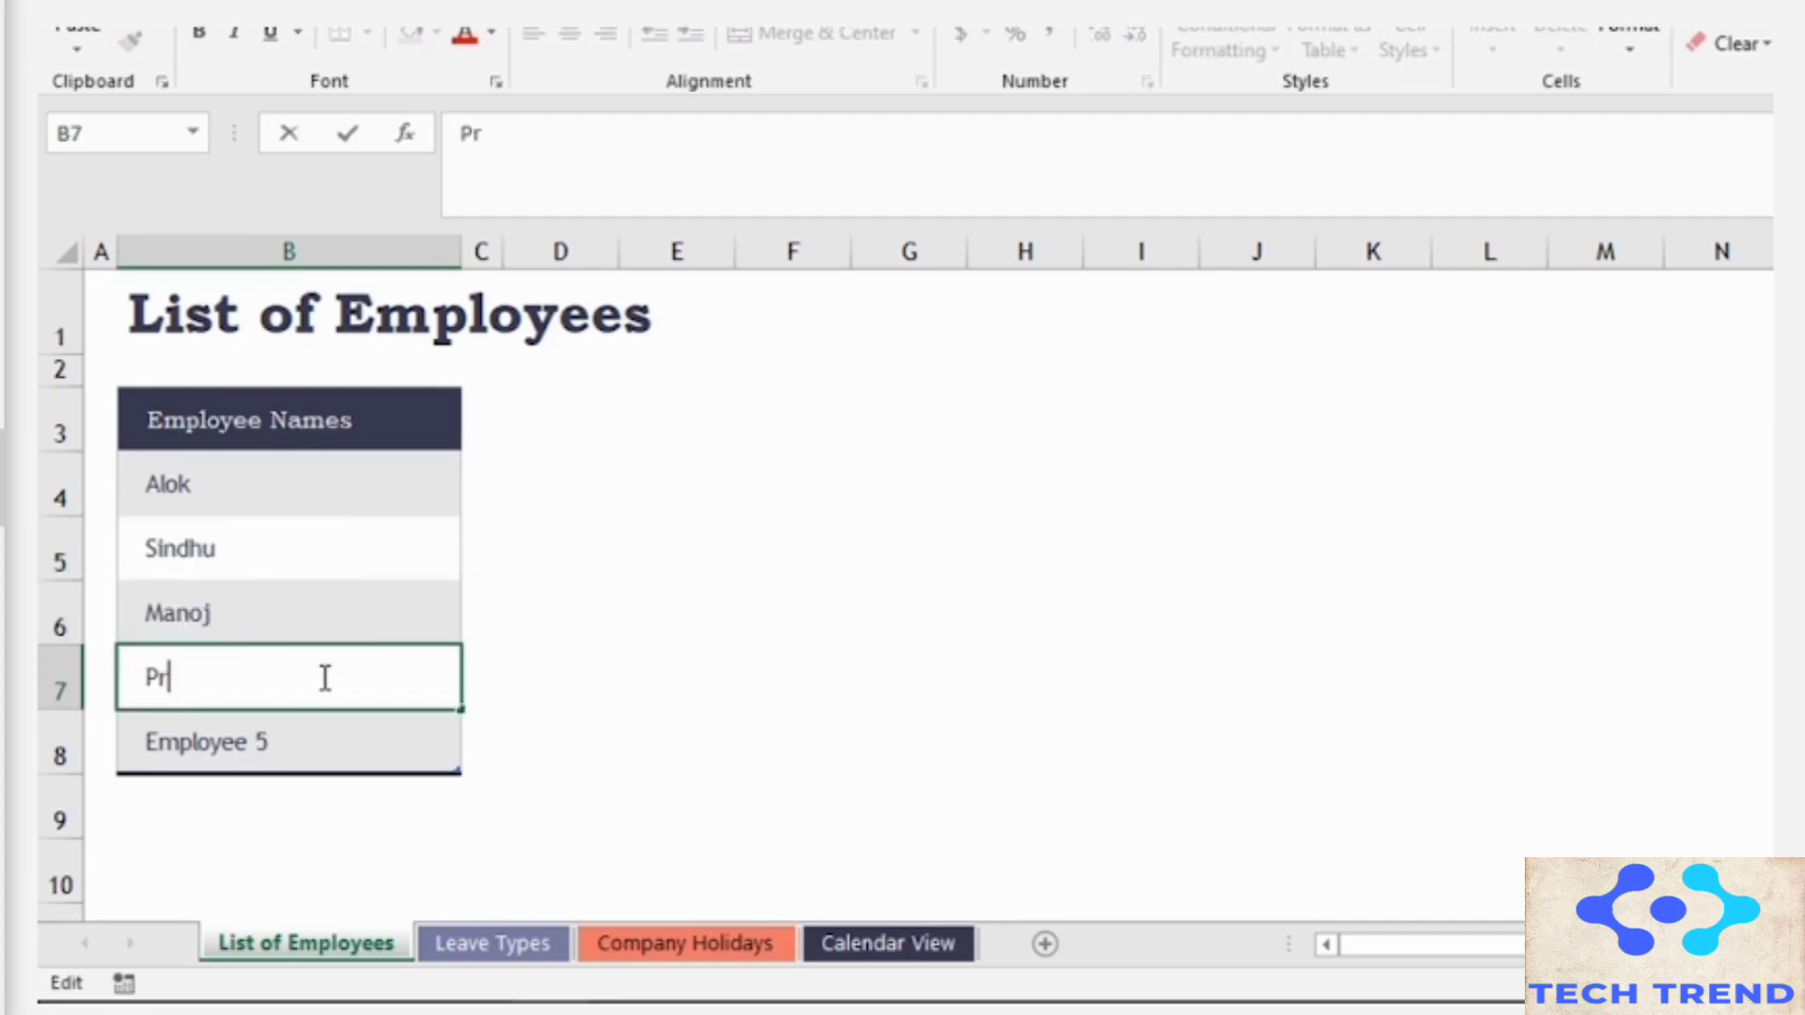
click(511, 686)
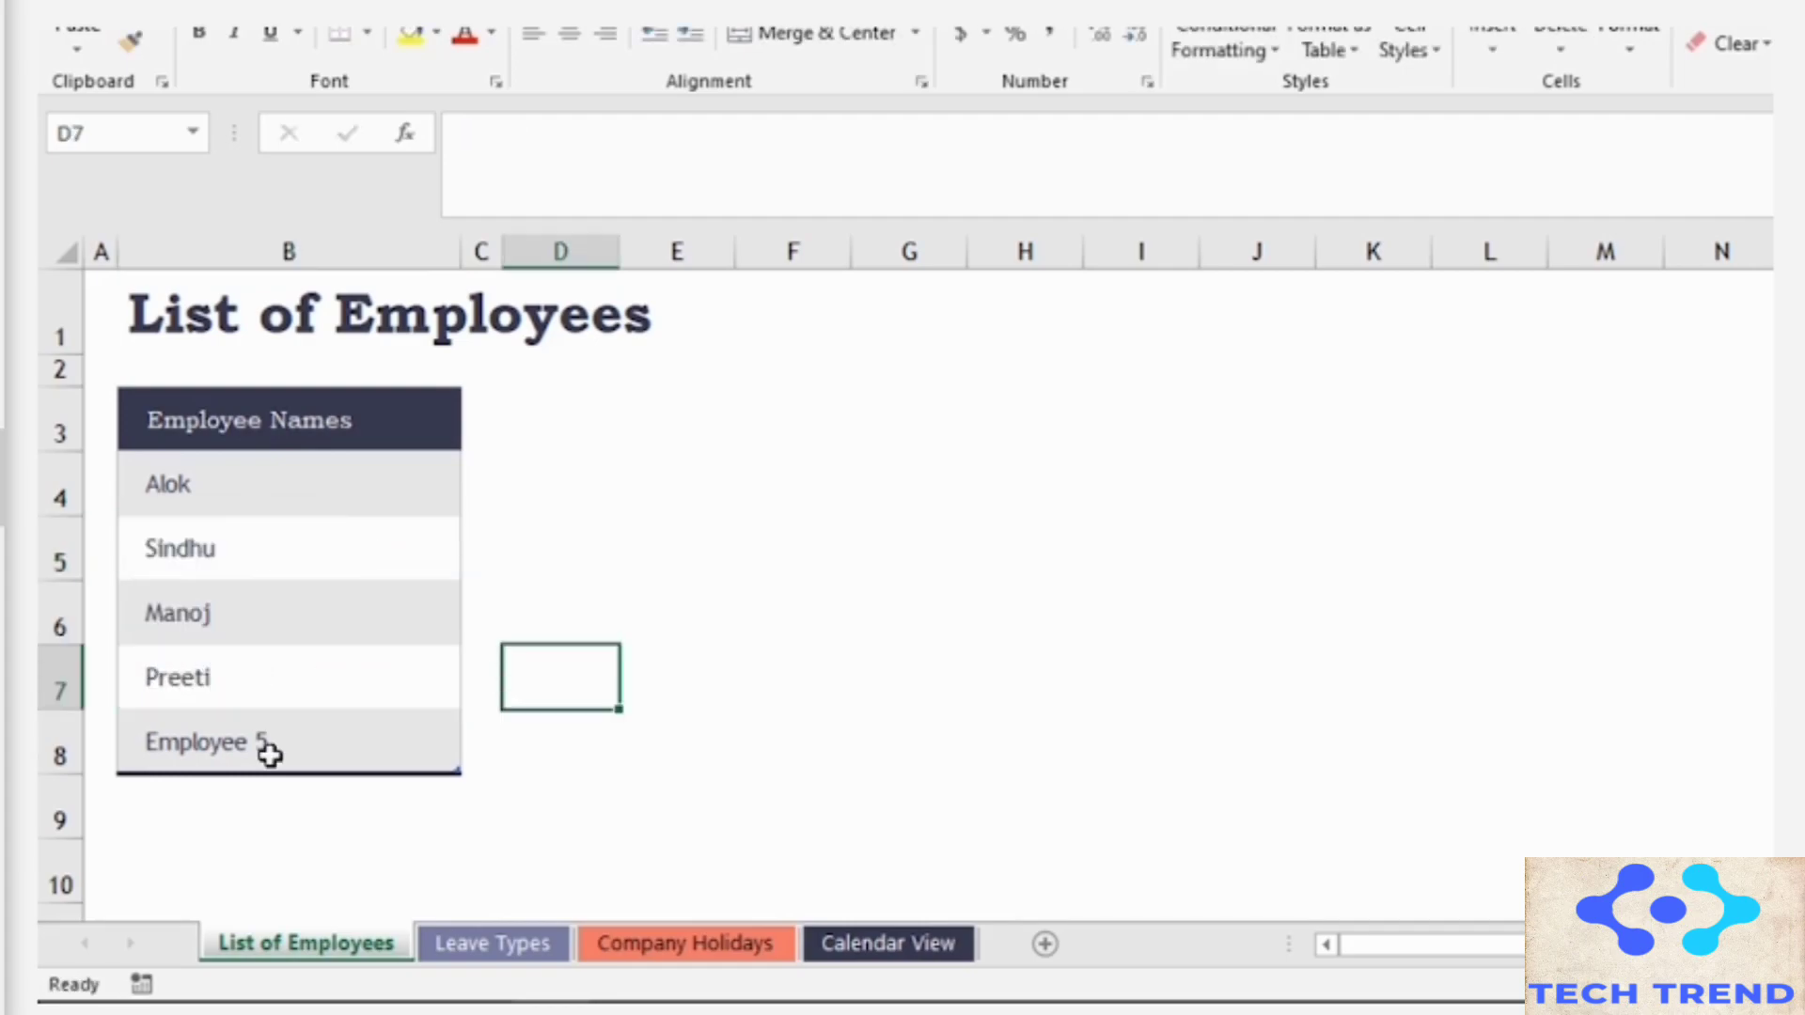
Step: Delete the entire sheet row containing the Employee 5 placeholder
click(47, 757)
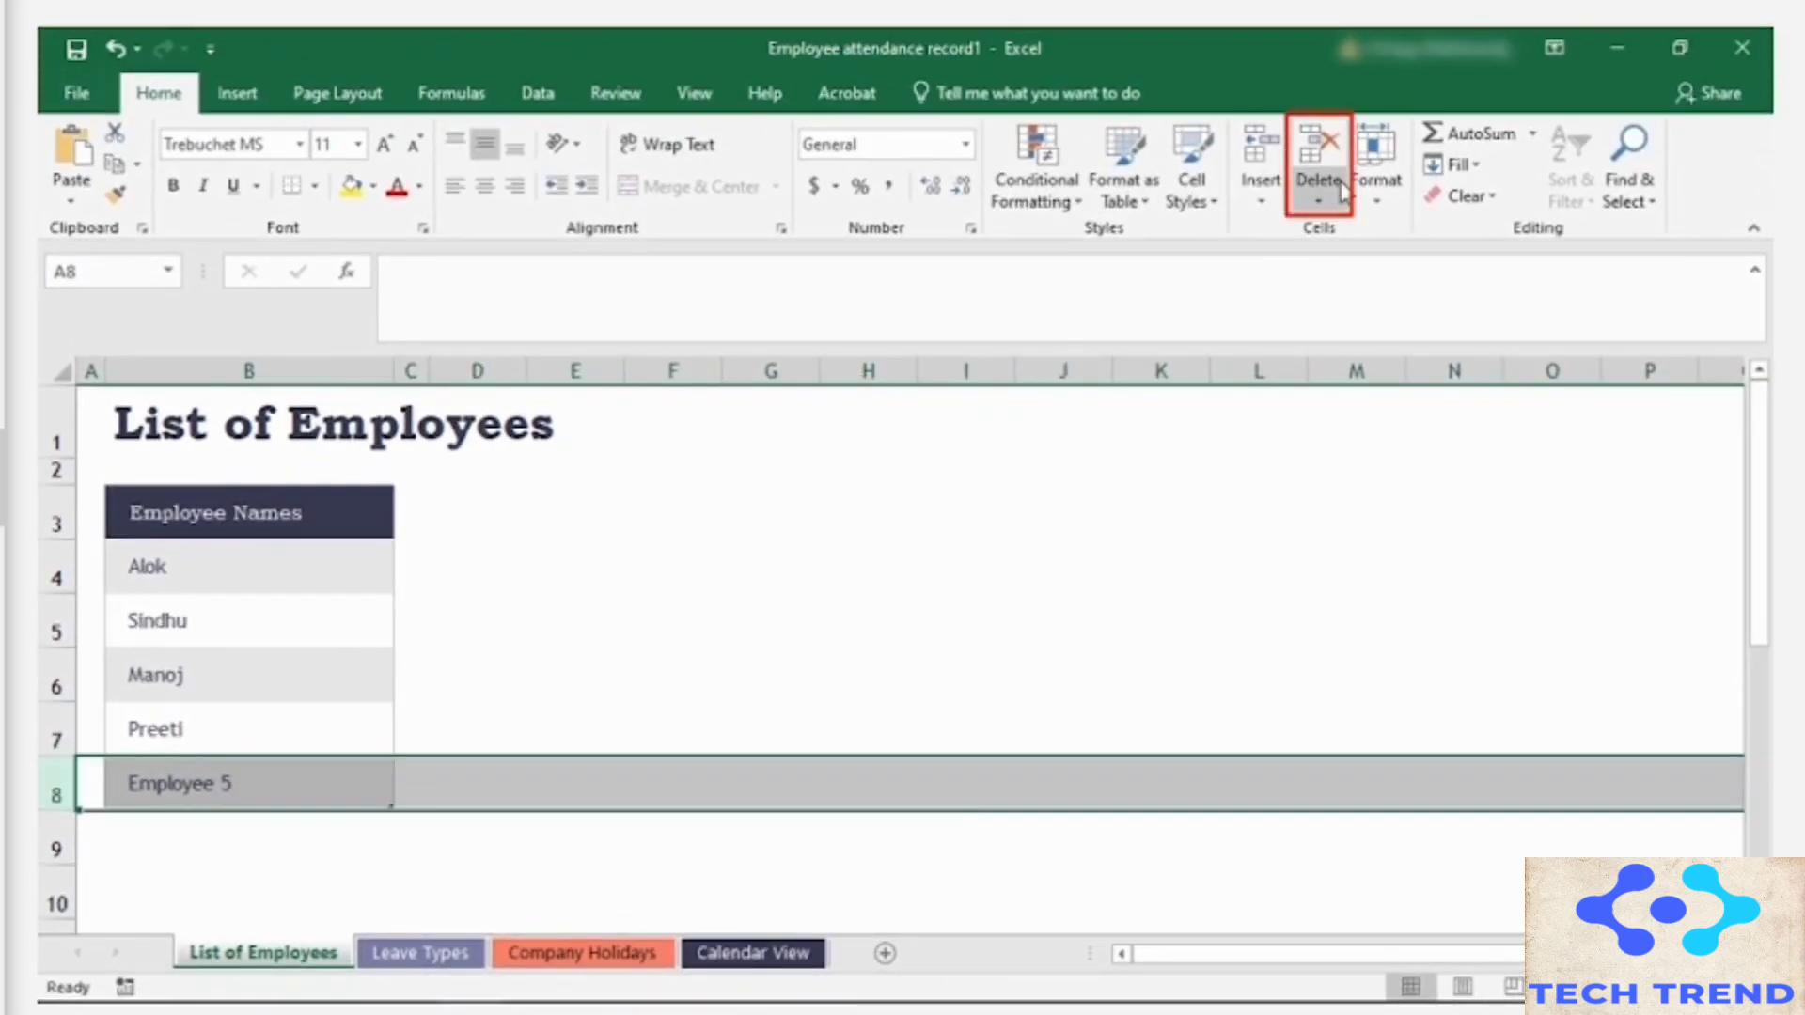
click(1332, 202)
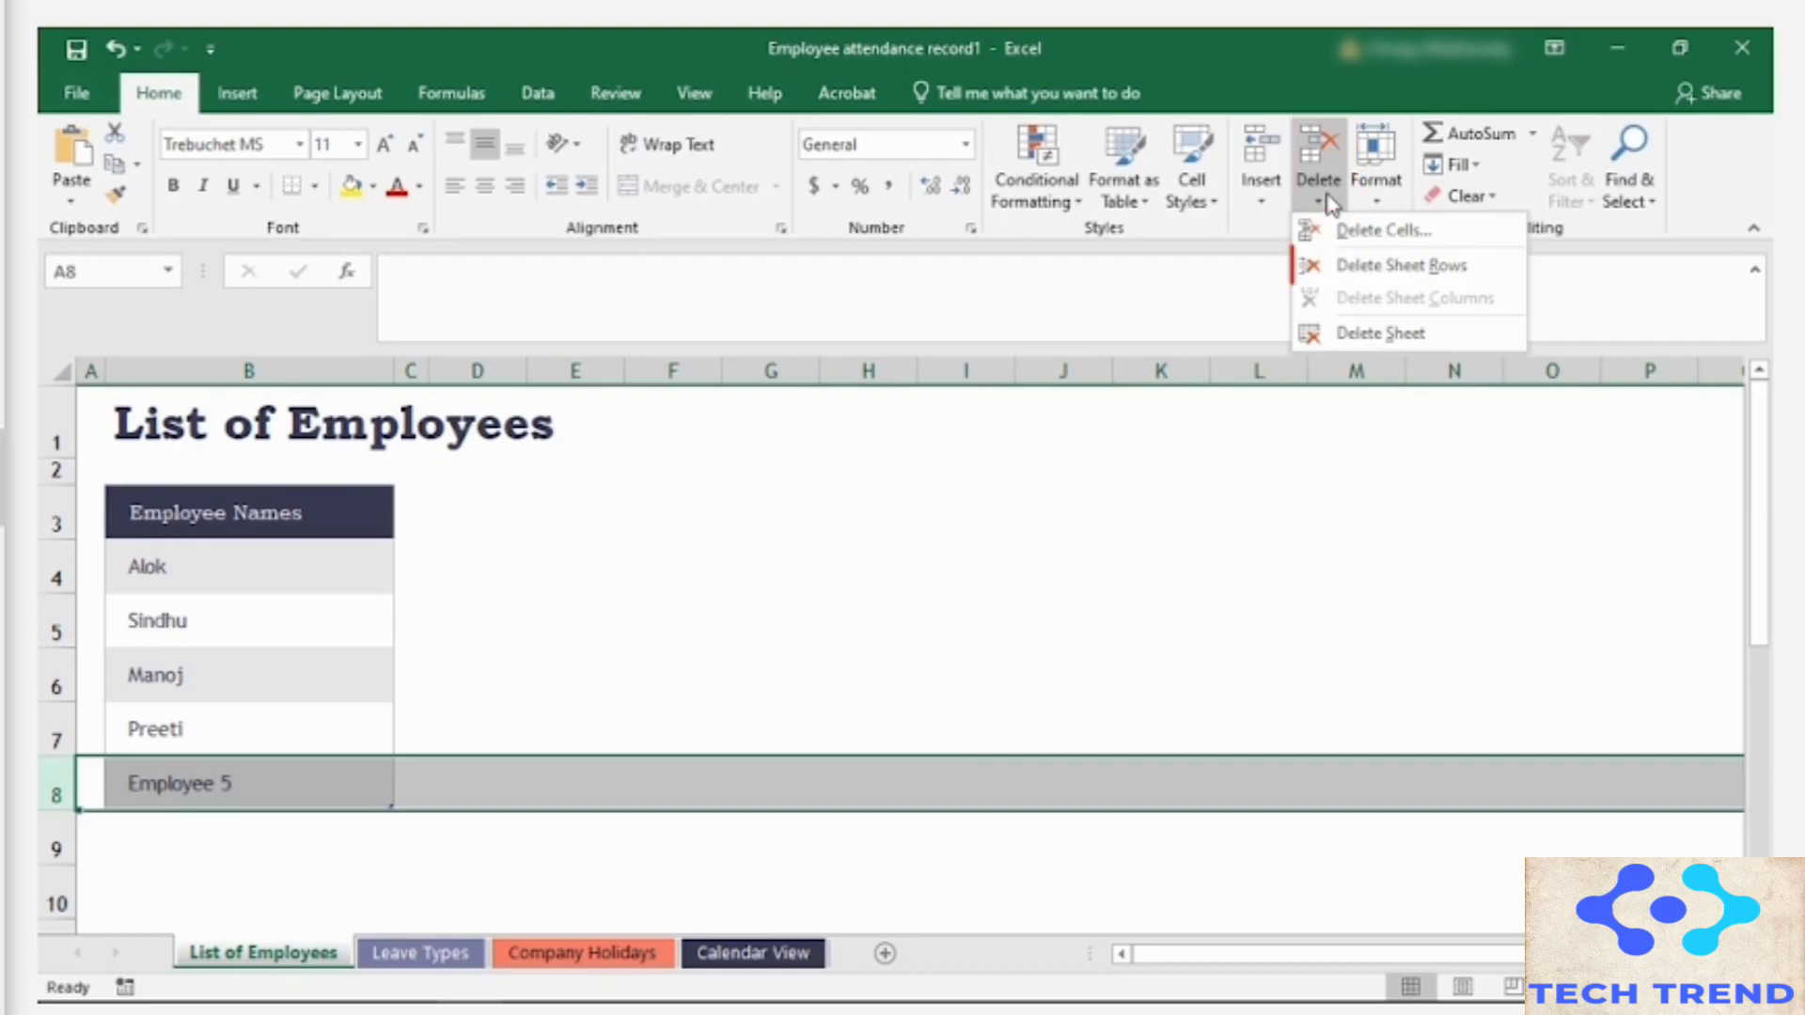
click(1439, 271)
click(520, 724)
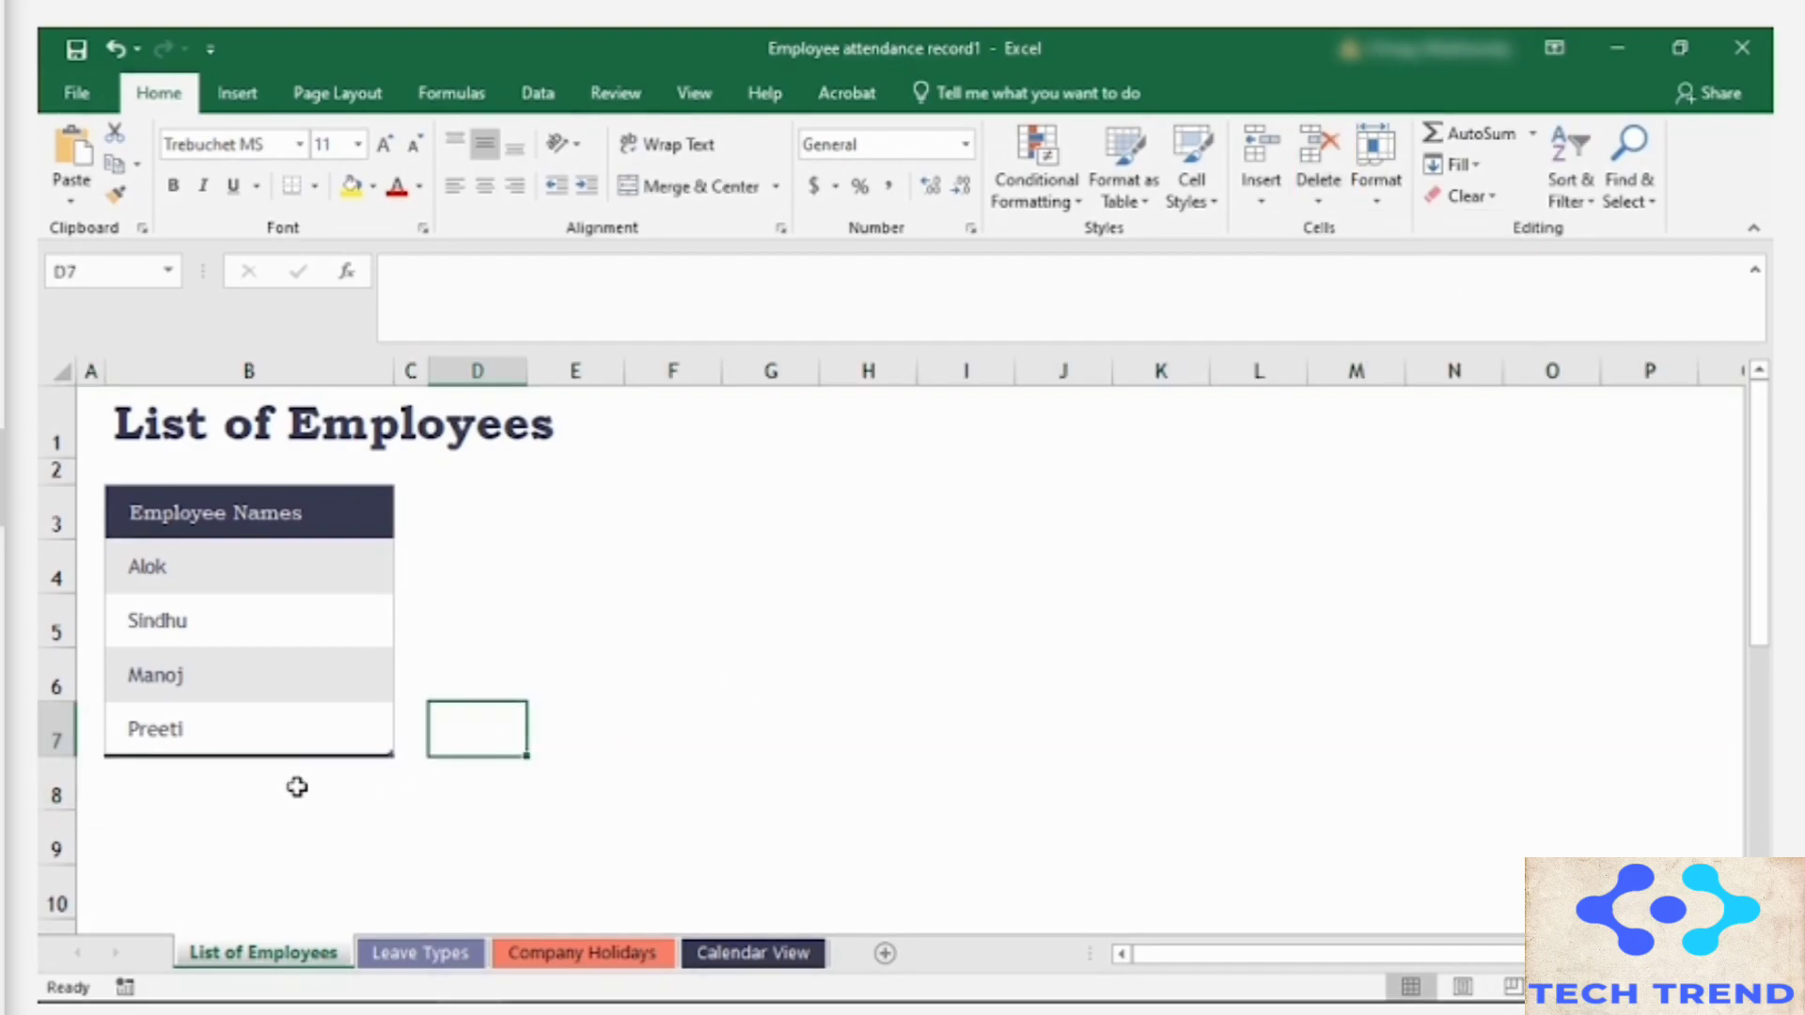
Step: On the Leave Types sheet, select the table of leave types and look through its Quick Analysis options
click(430, 964)
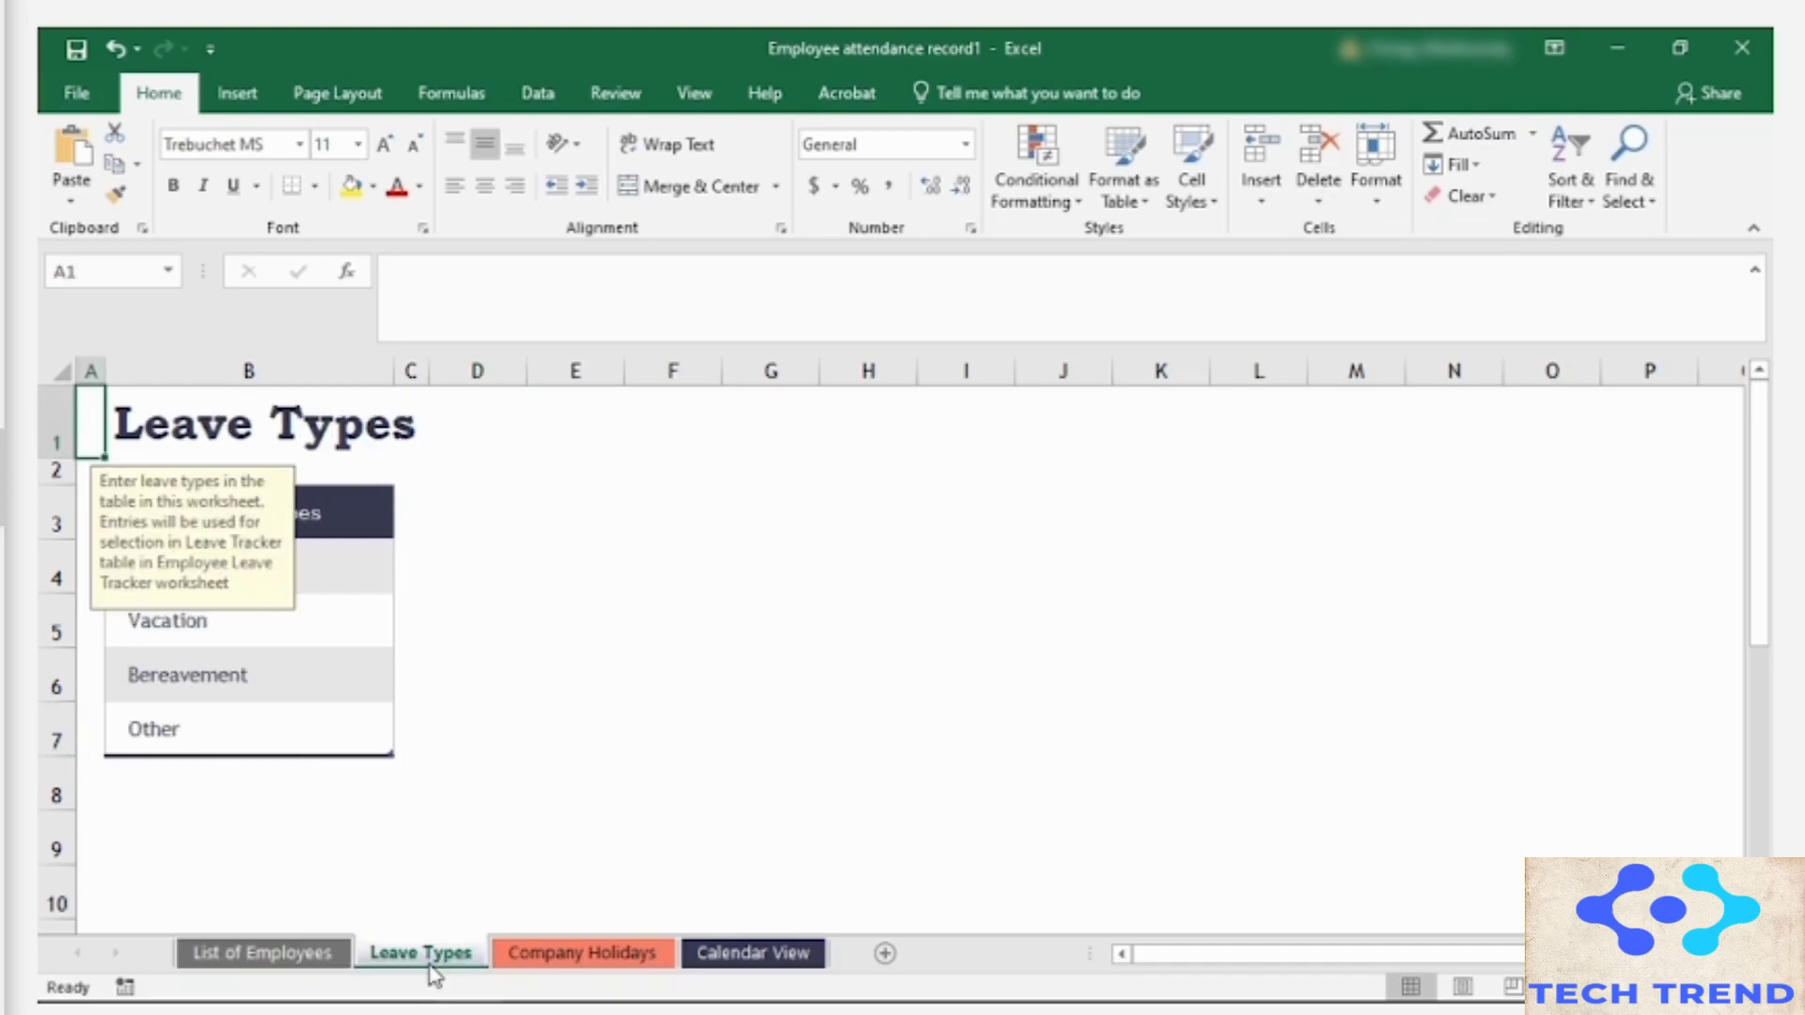
click(375, 837)
drag(148, 510, 370, 718)
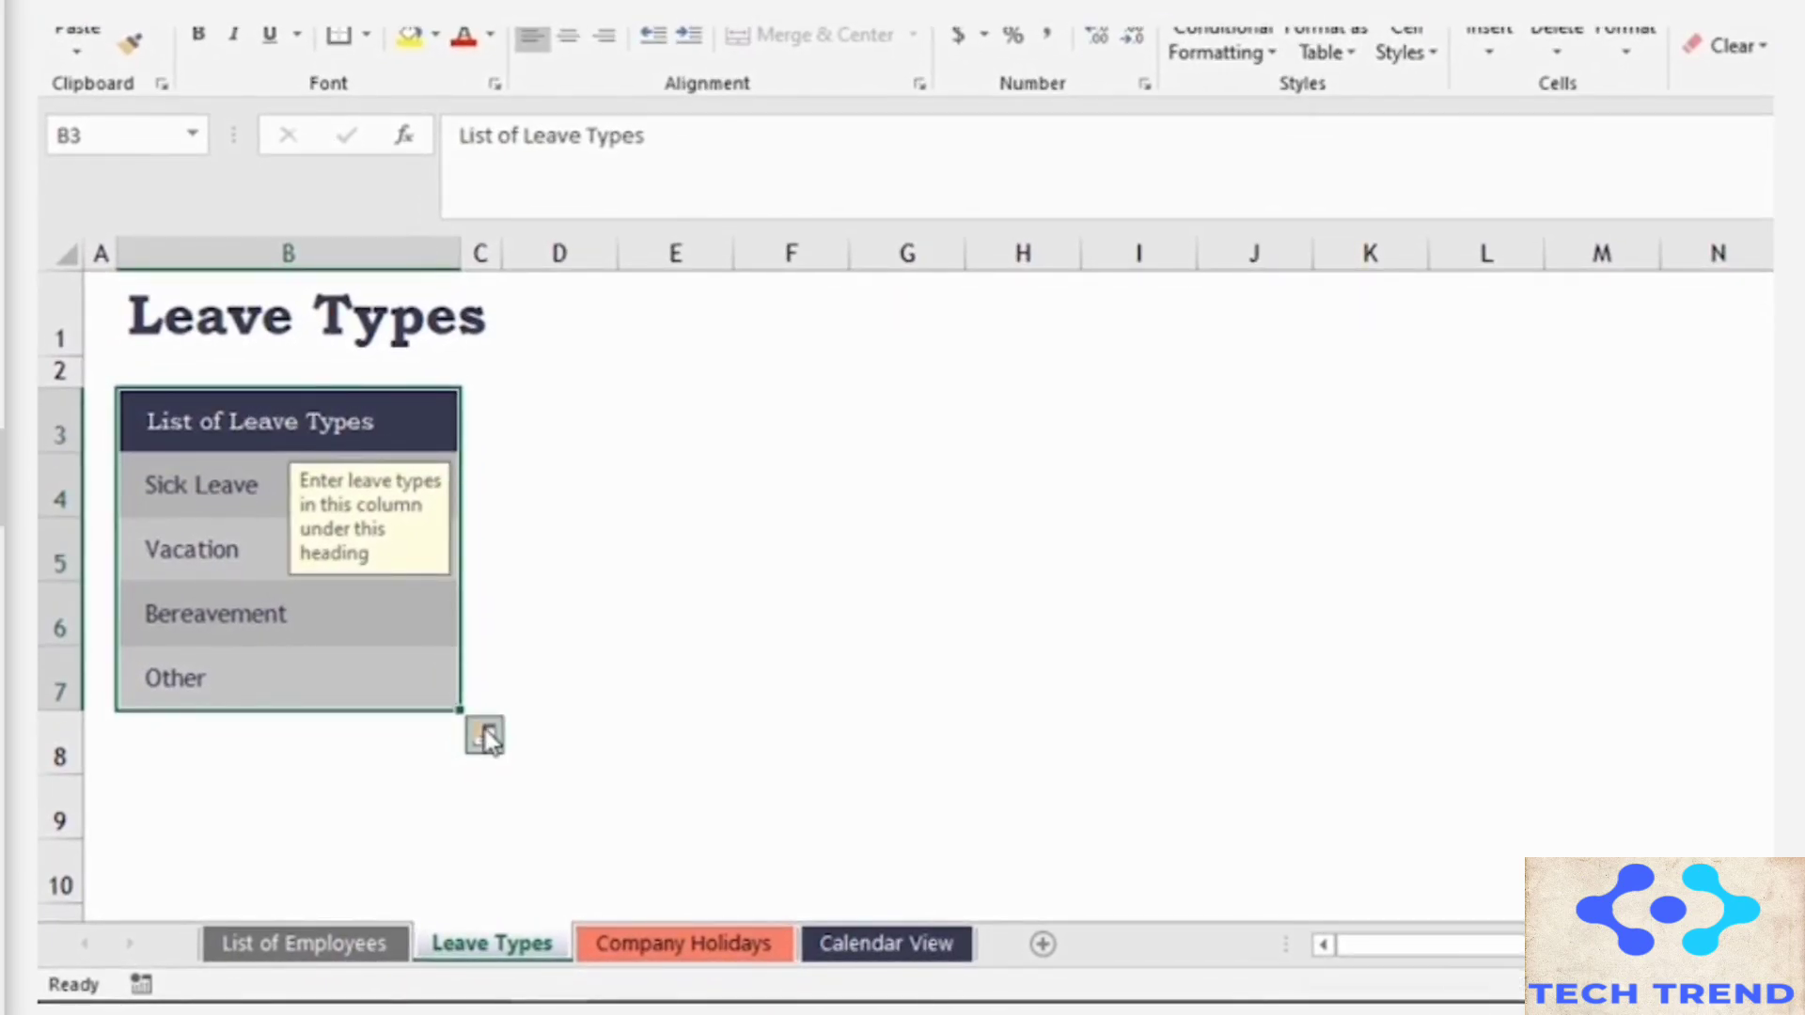
click(484, 736)
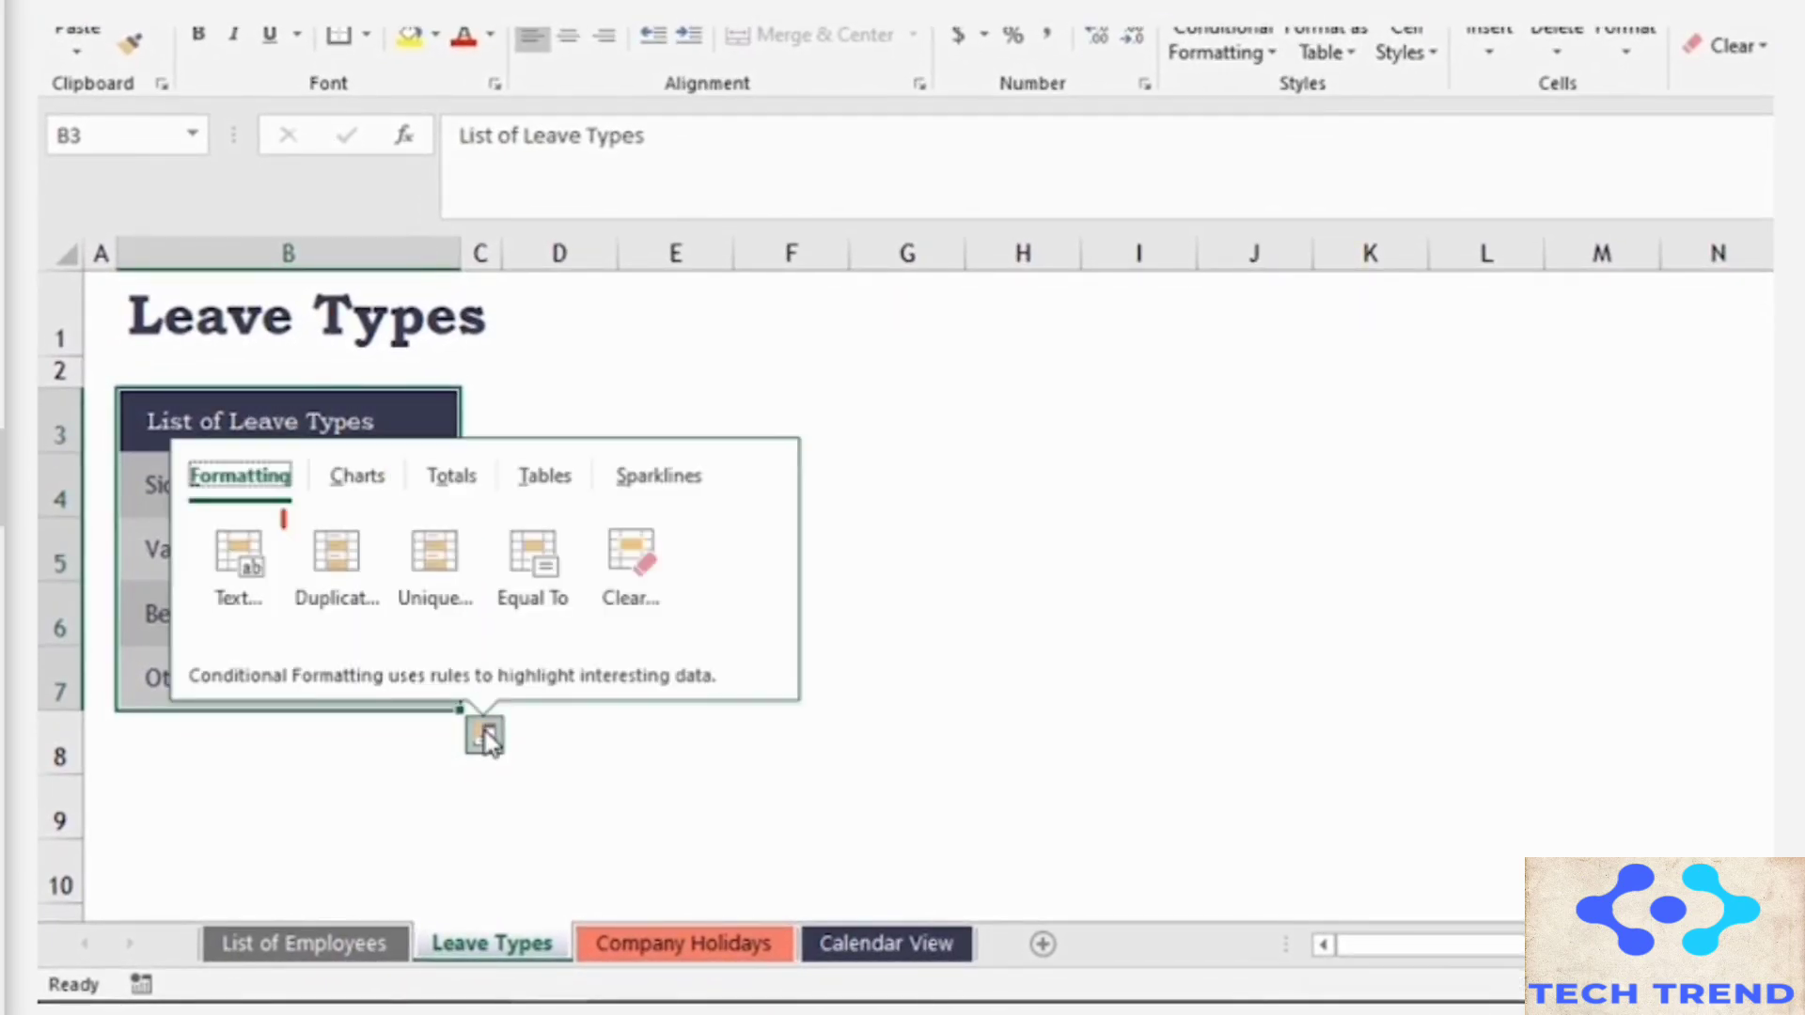
click(352, 622)
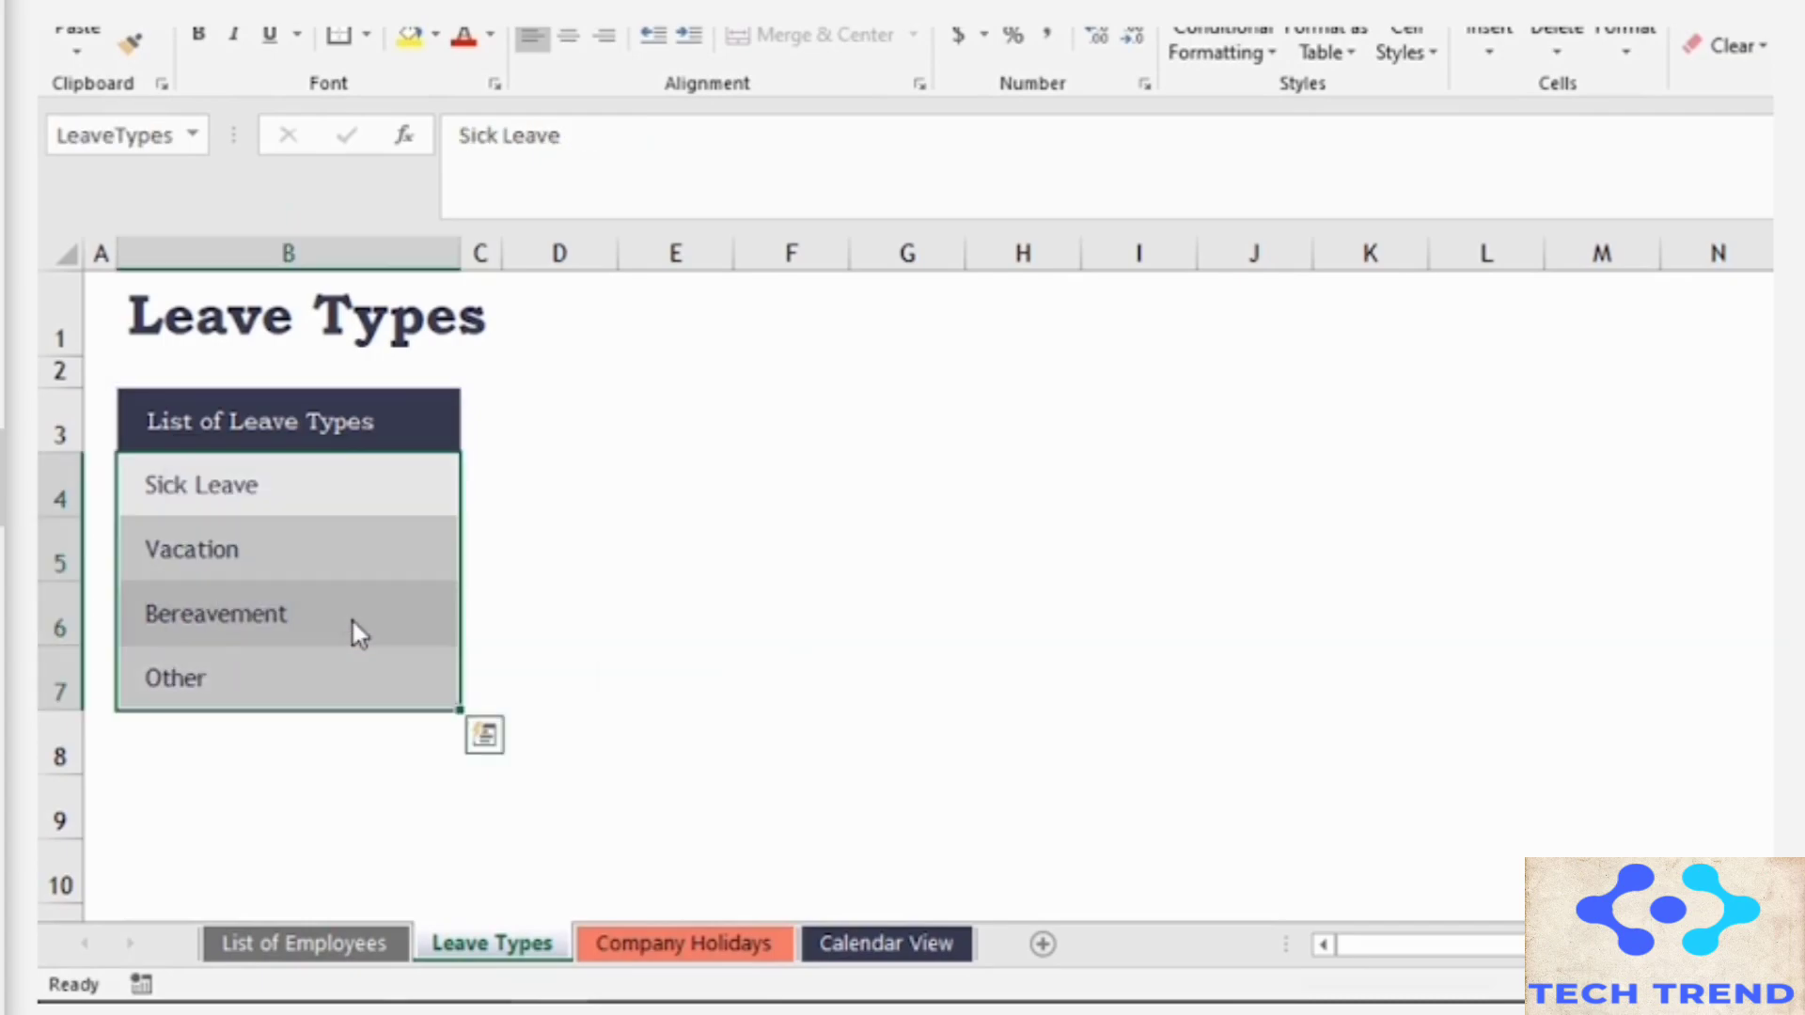
Step: Paste the copied text into C3 beside the List of Leave Types heading and widen column C to fit it
click(476, 424)
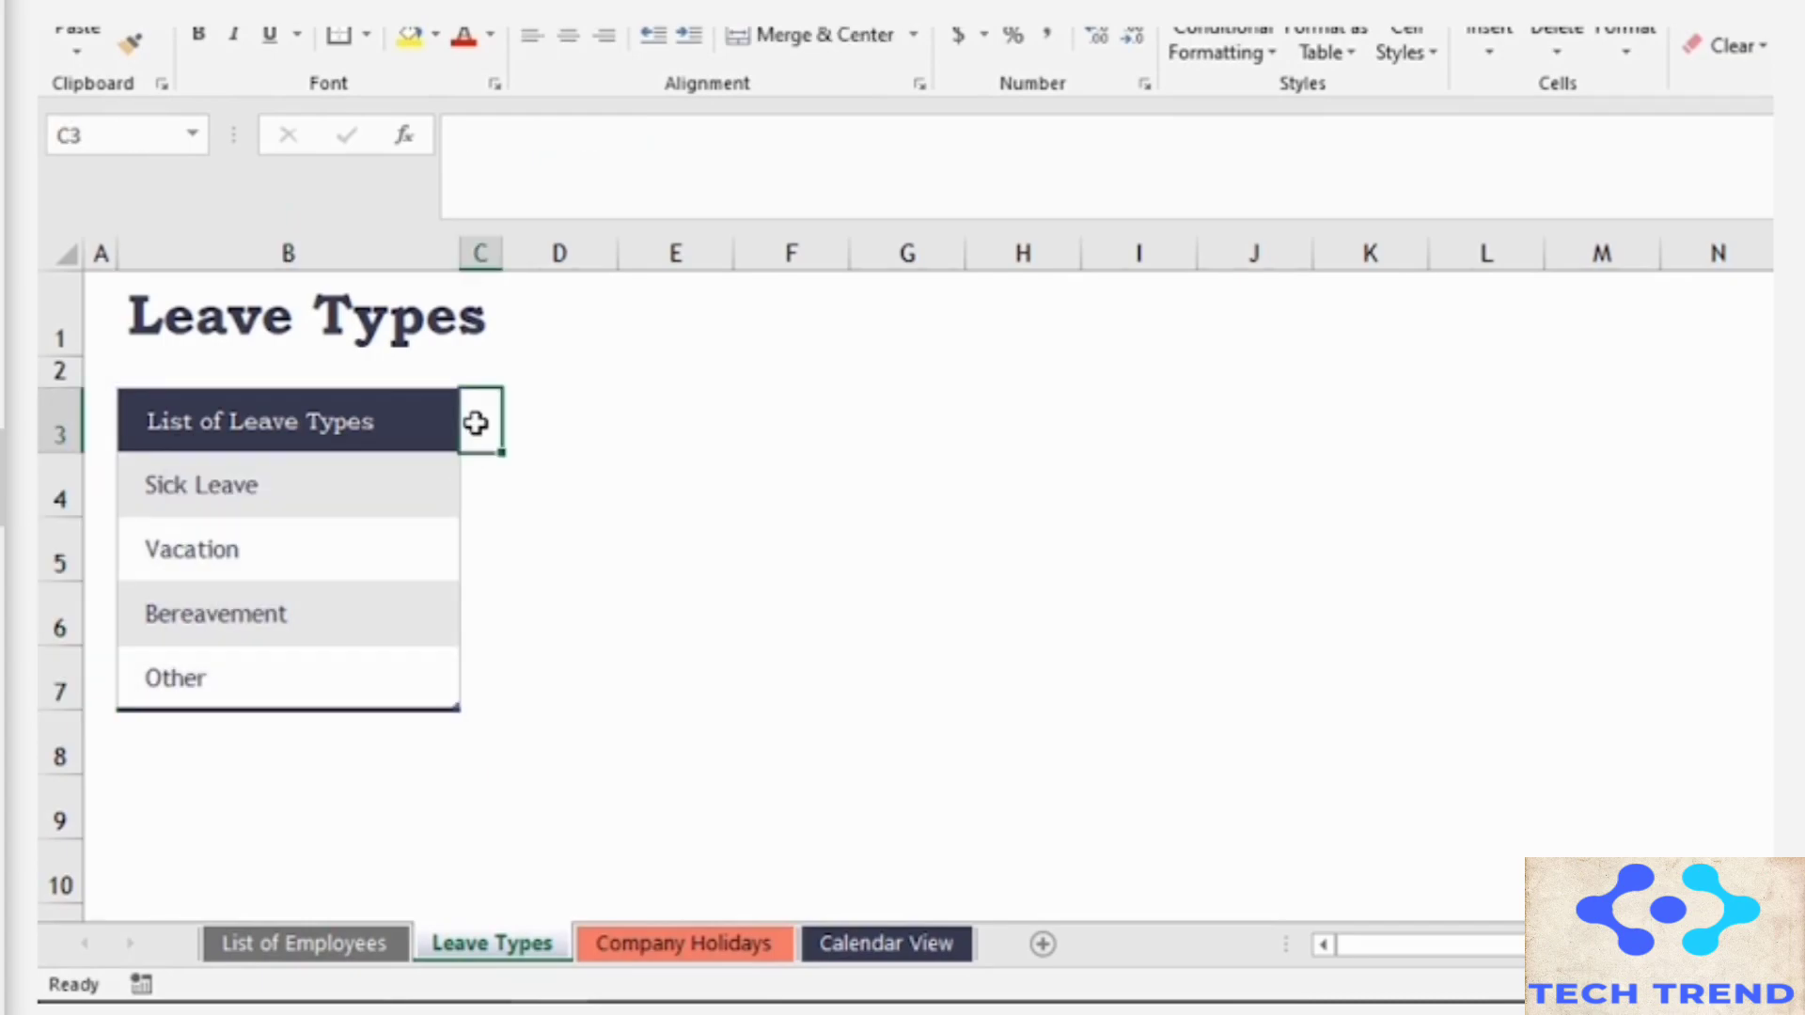
right_click(476, 423)
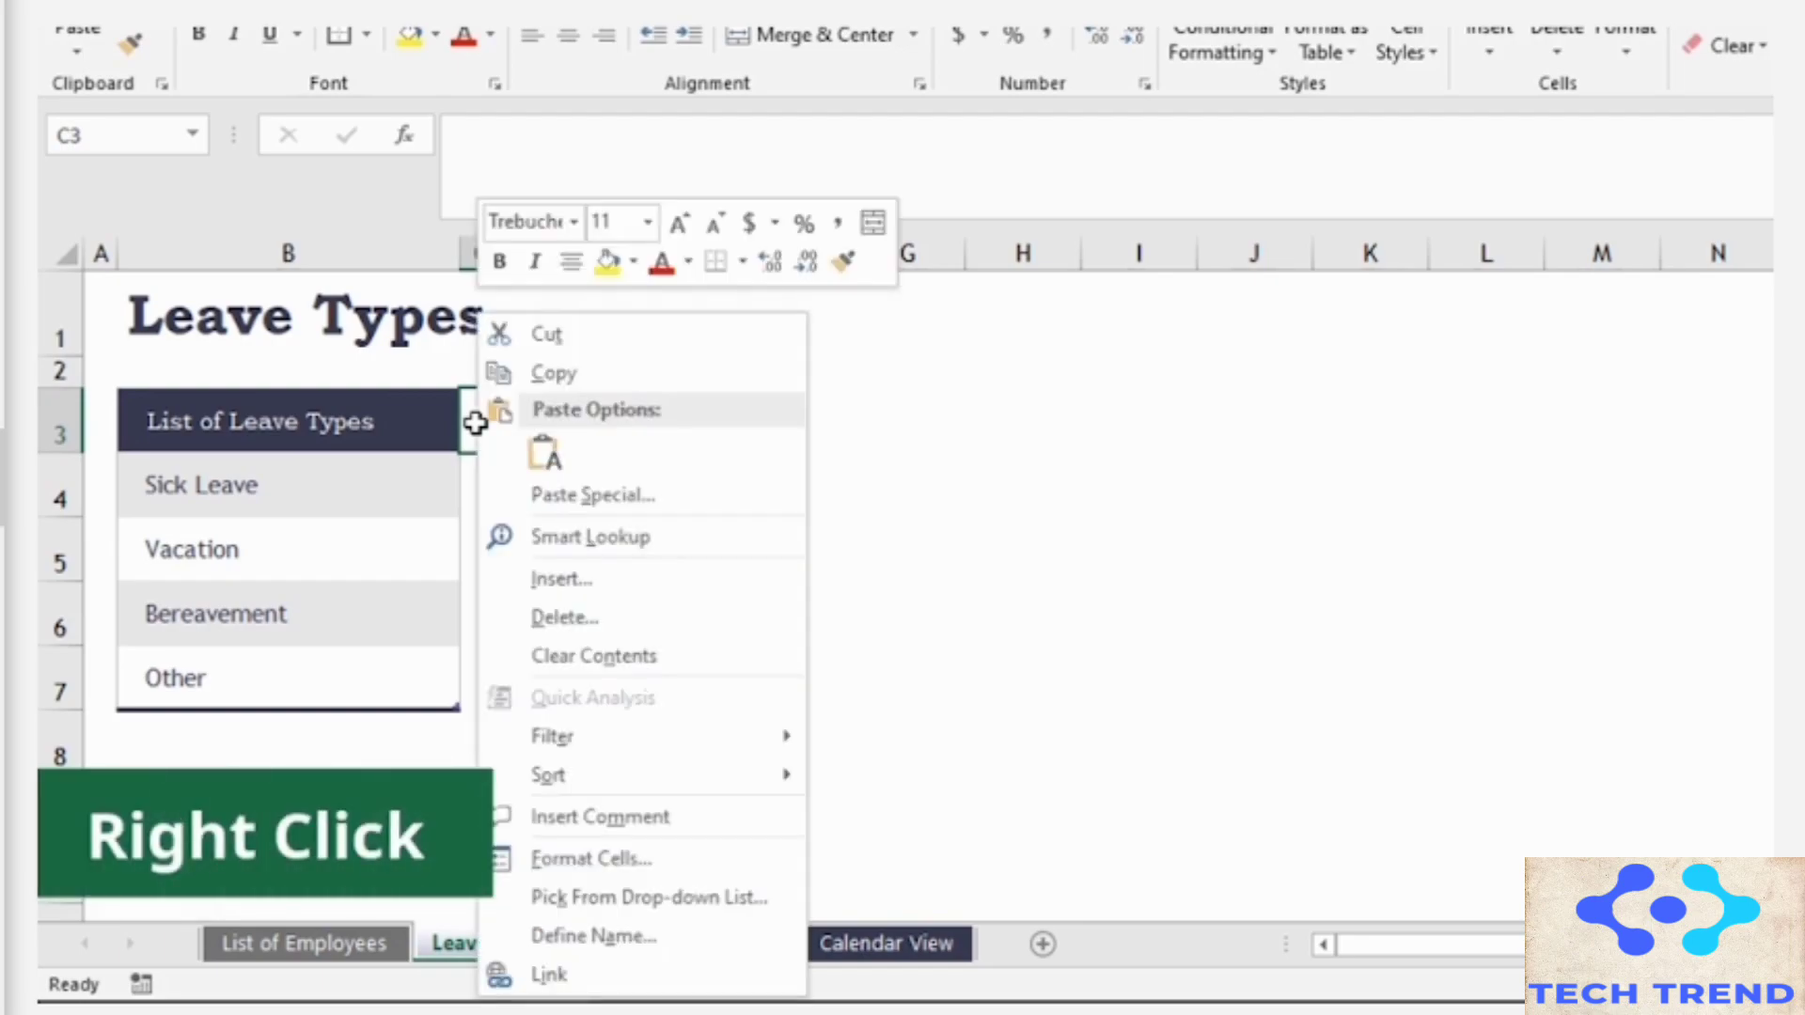
click(545, 458)
drag(503, 254, 679, 254)
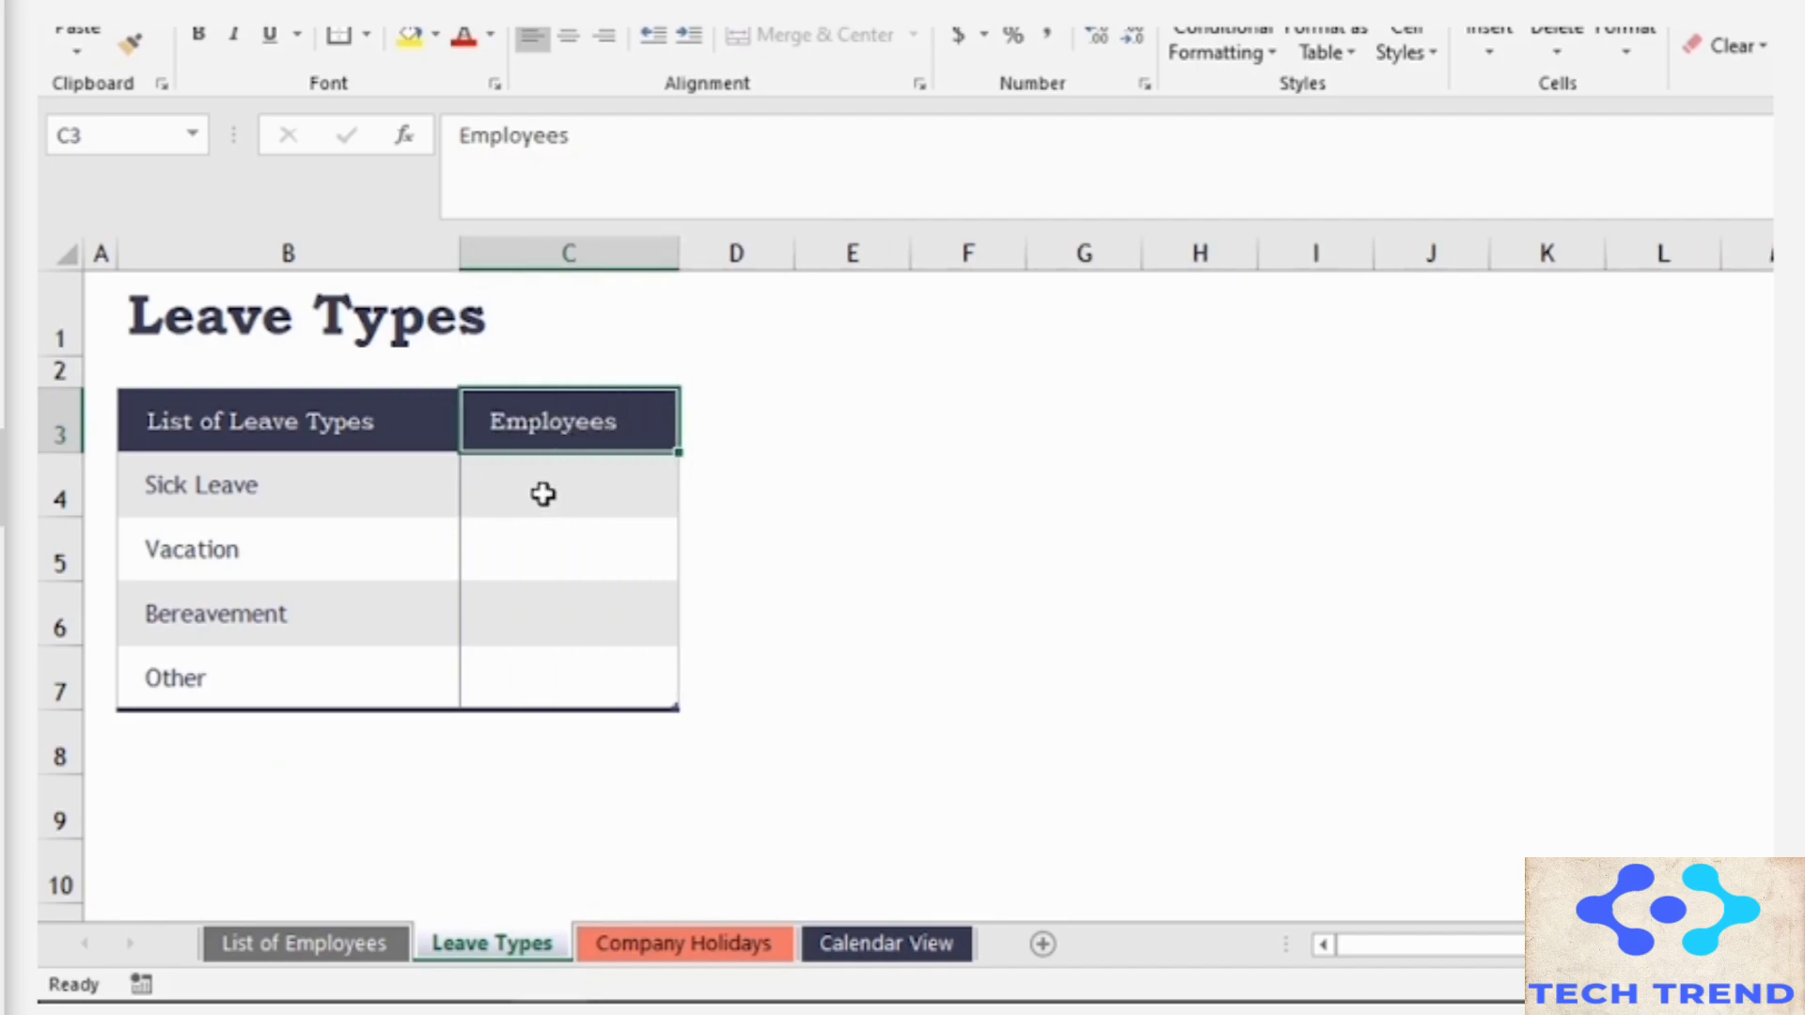
Step: Change the heading in C3 to Abbreviation
double_click(613, 419)
drag(617, 421, 473, 421)
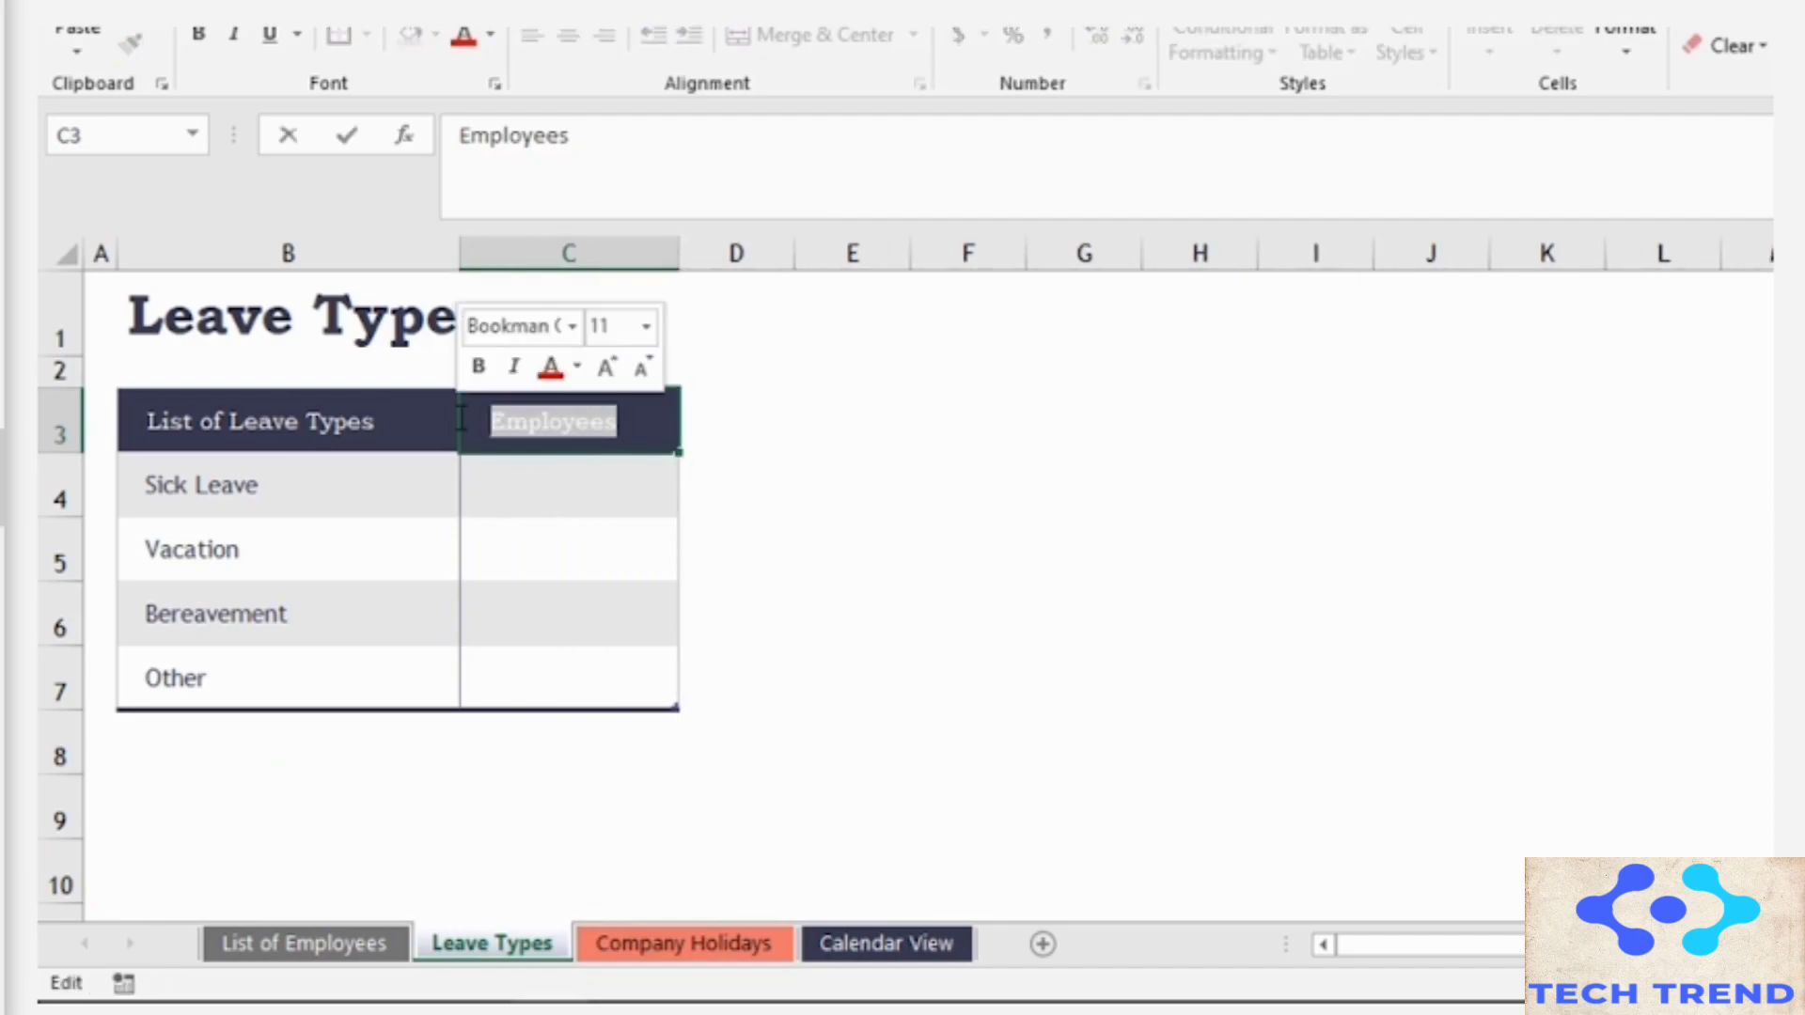
text(Abbreviation)
key(Return)
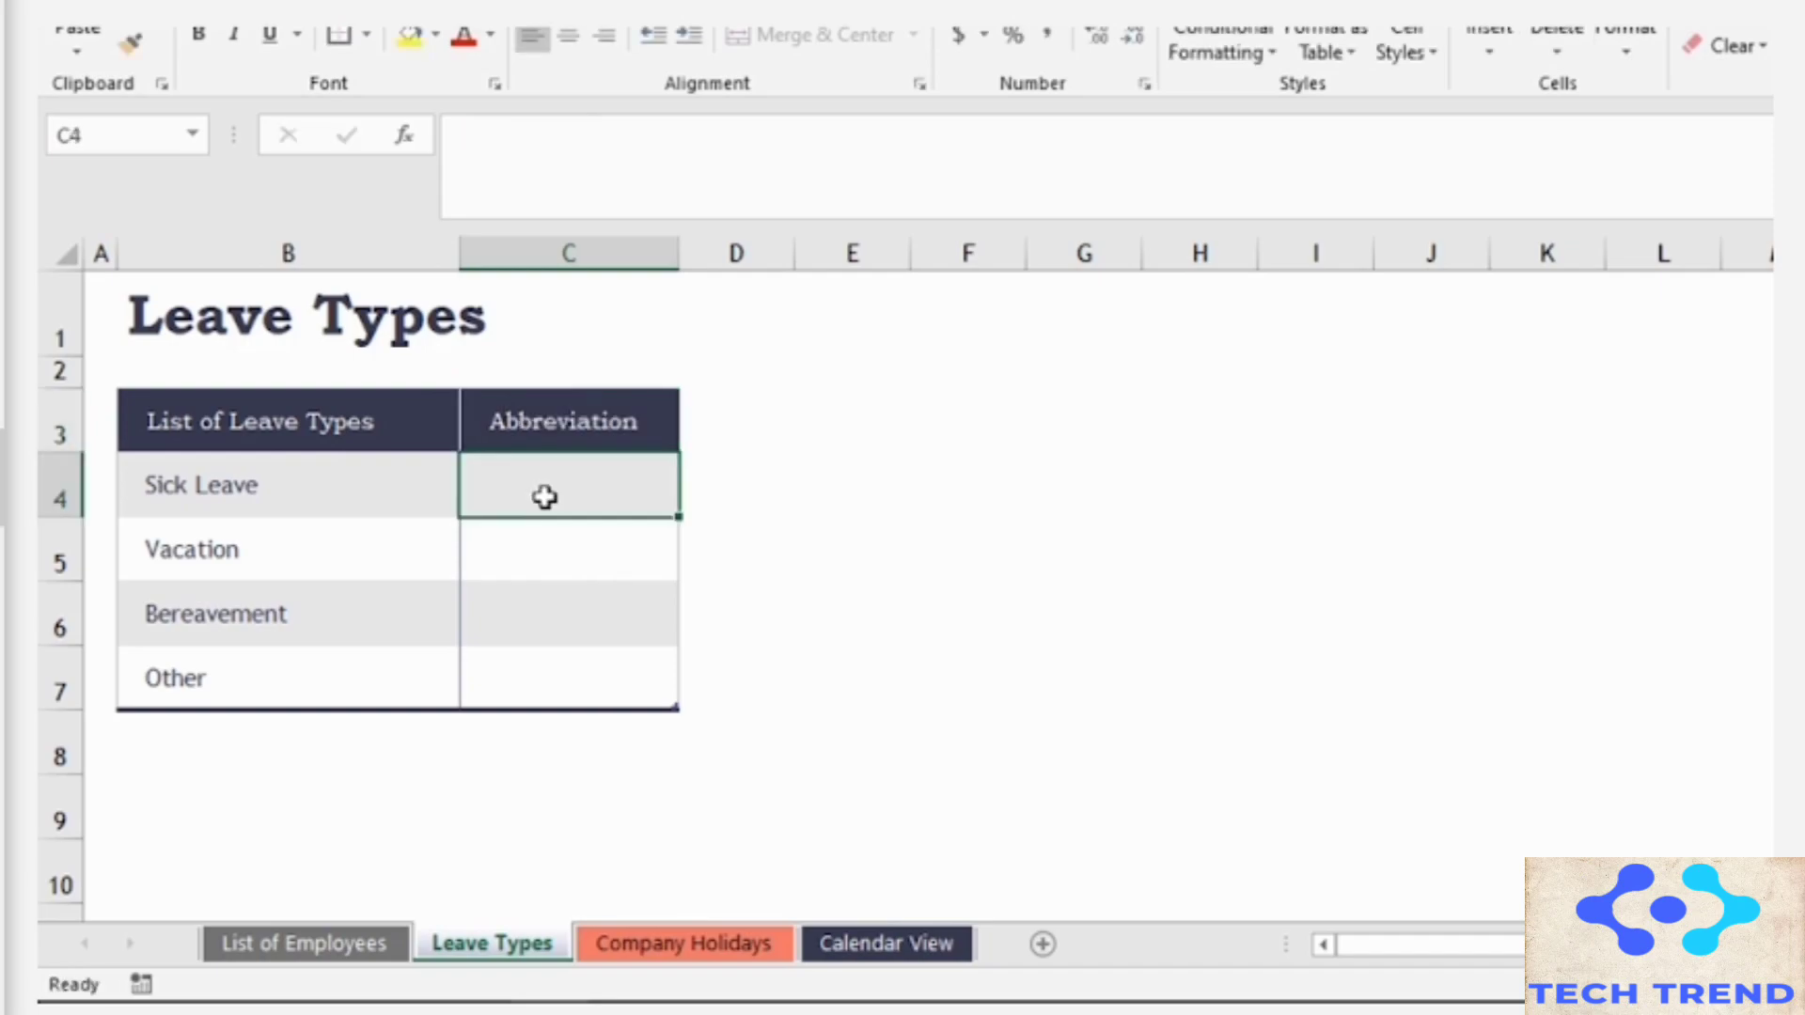
Step: Enter the abbreviations SL, CL, BL and OL, and rename the last three leave types Causal Leave, Bereavement Leave and Other Leave
text(SL)
double_click(339, 562)
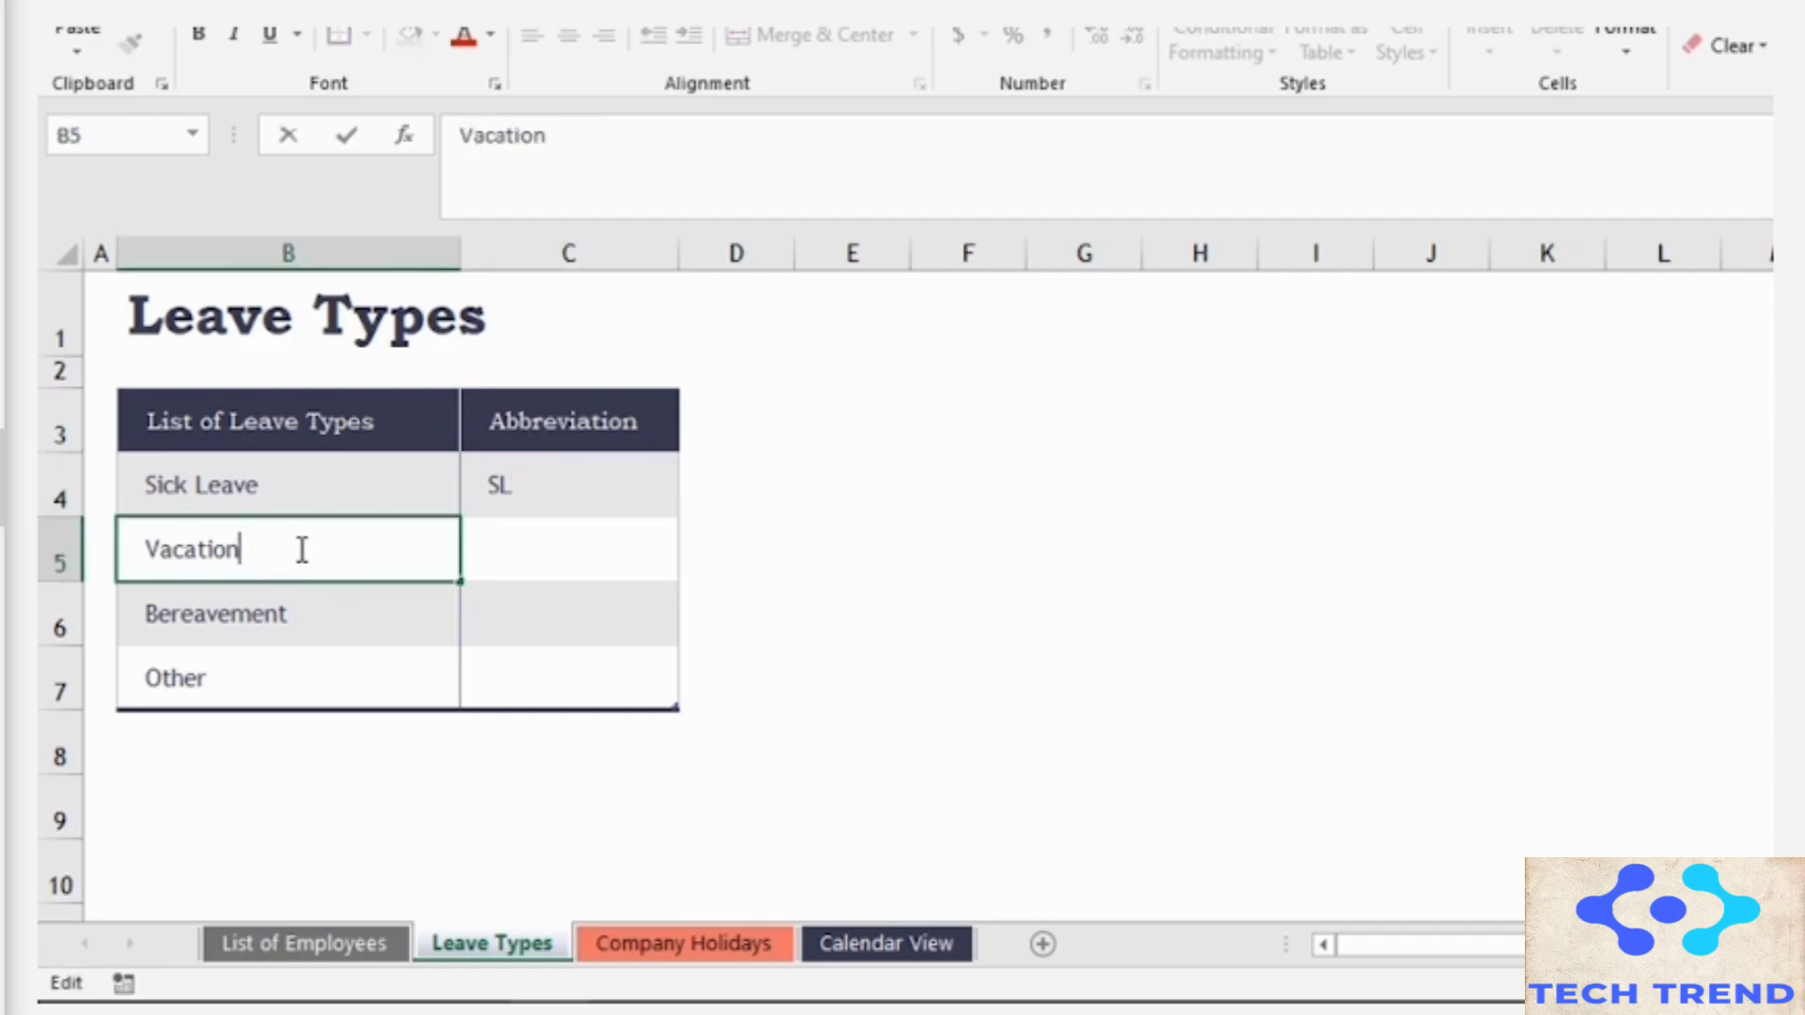
double_click(96, 551)
text(Causal Leave)
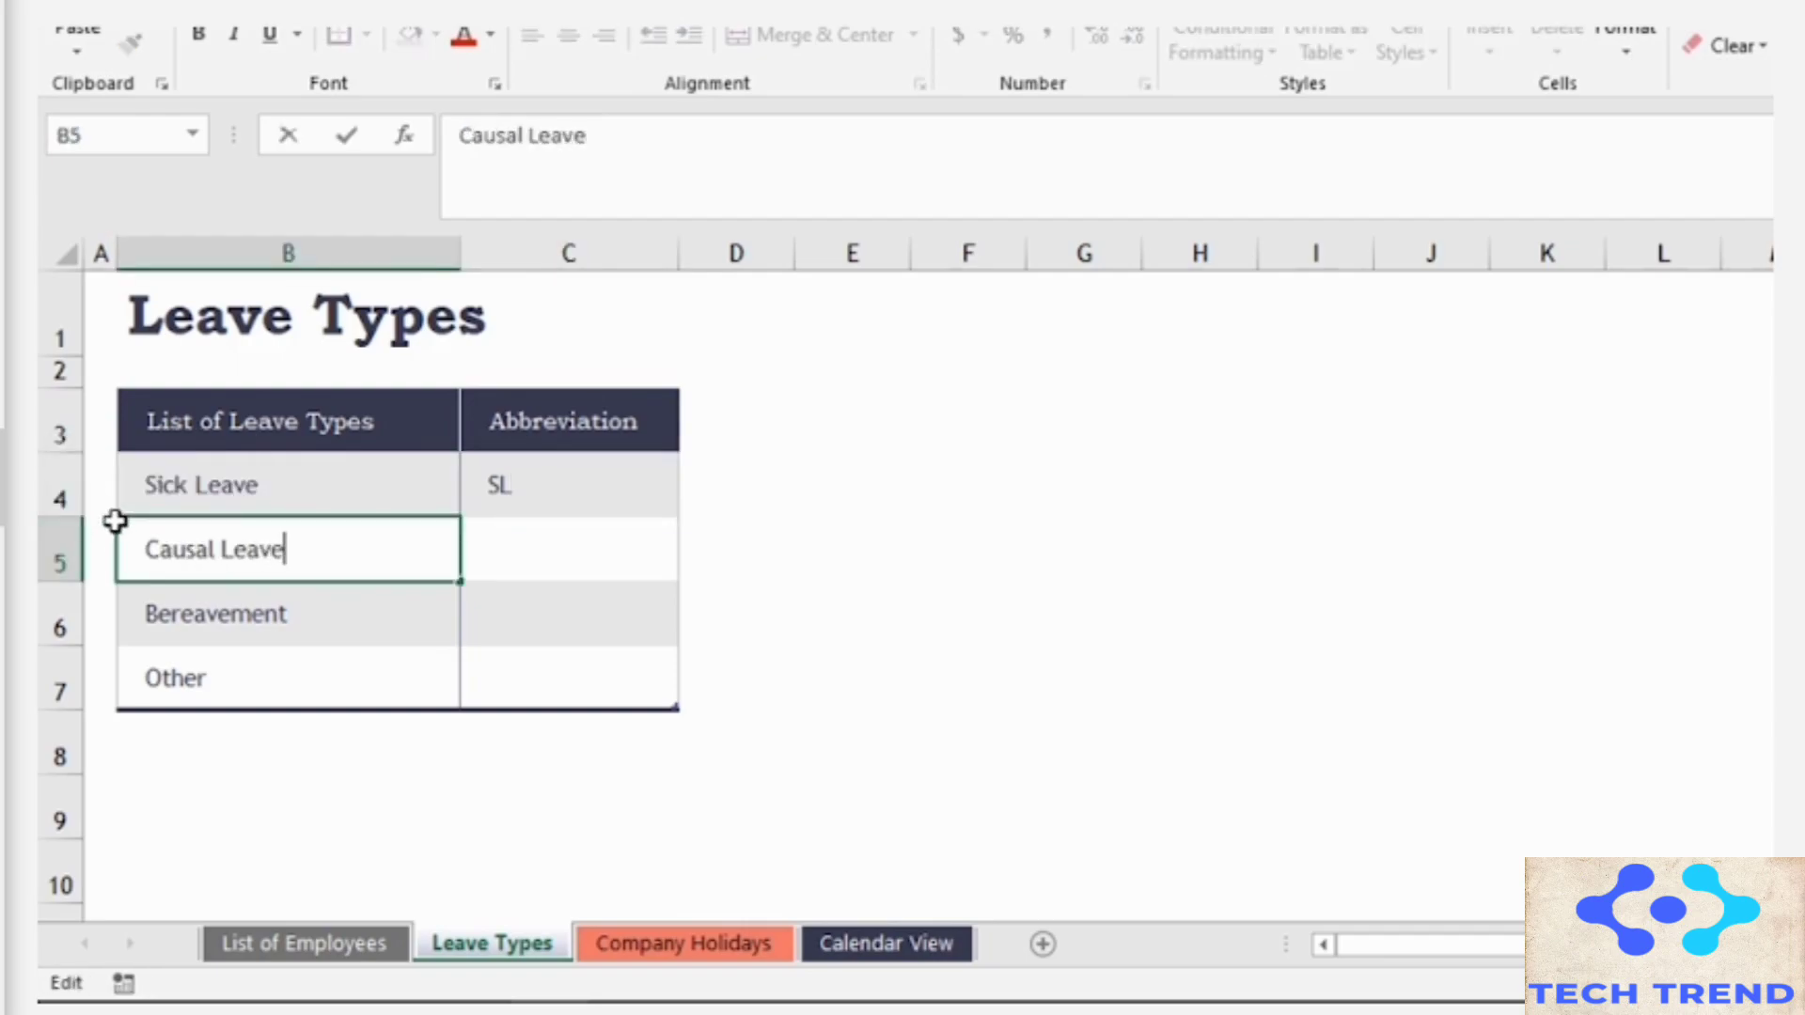
key(Tab)
text(CL)
click(298, 617)
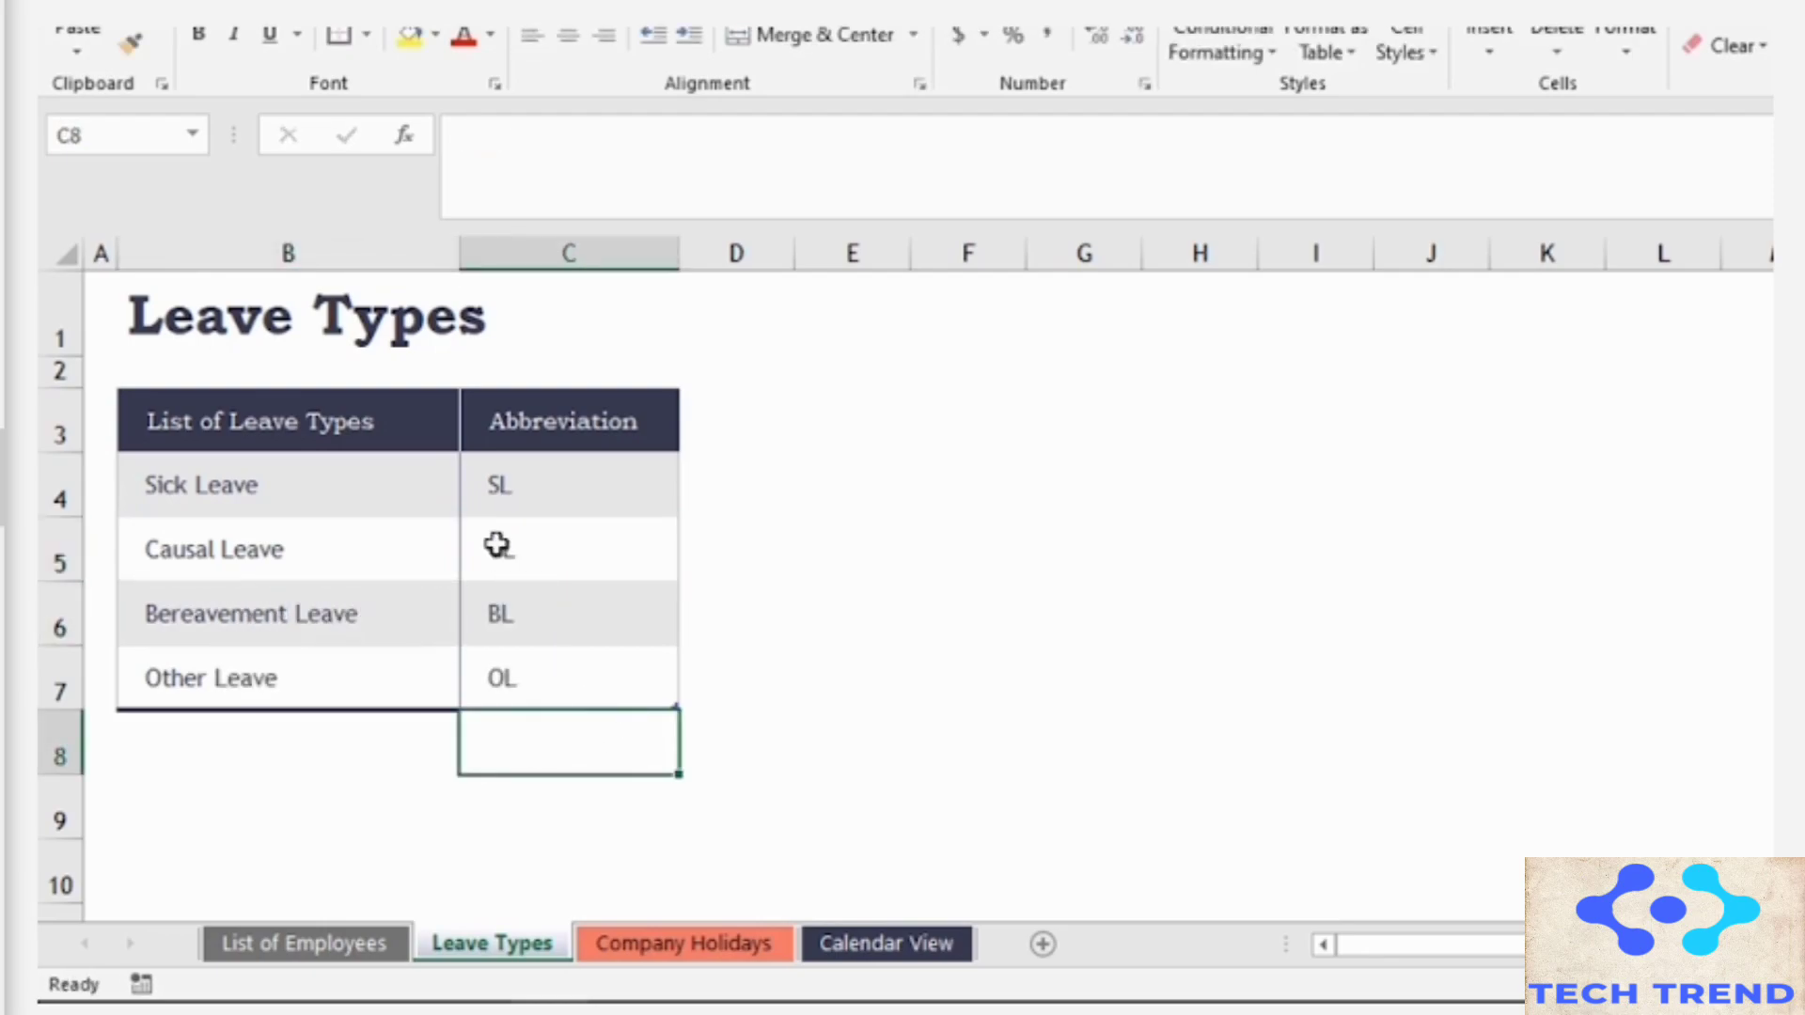
Step: Center the four leave abbreviations in C4:C7 horizontally
drag(536, 466, 546, 666)
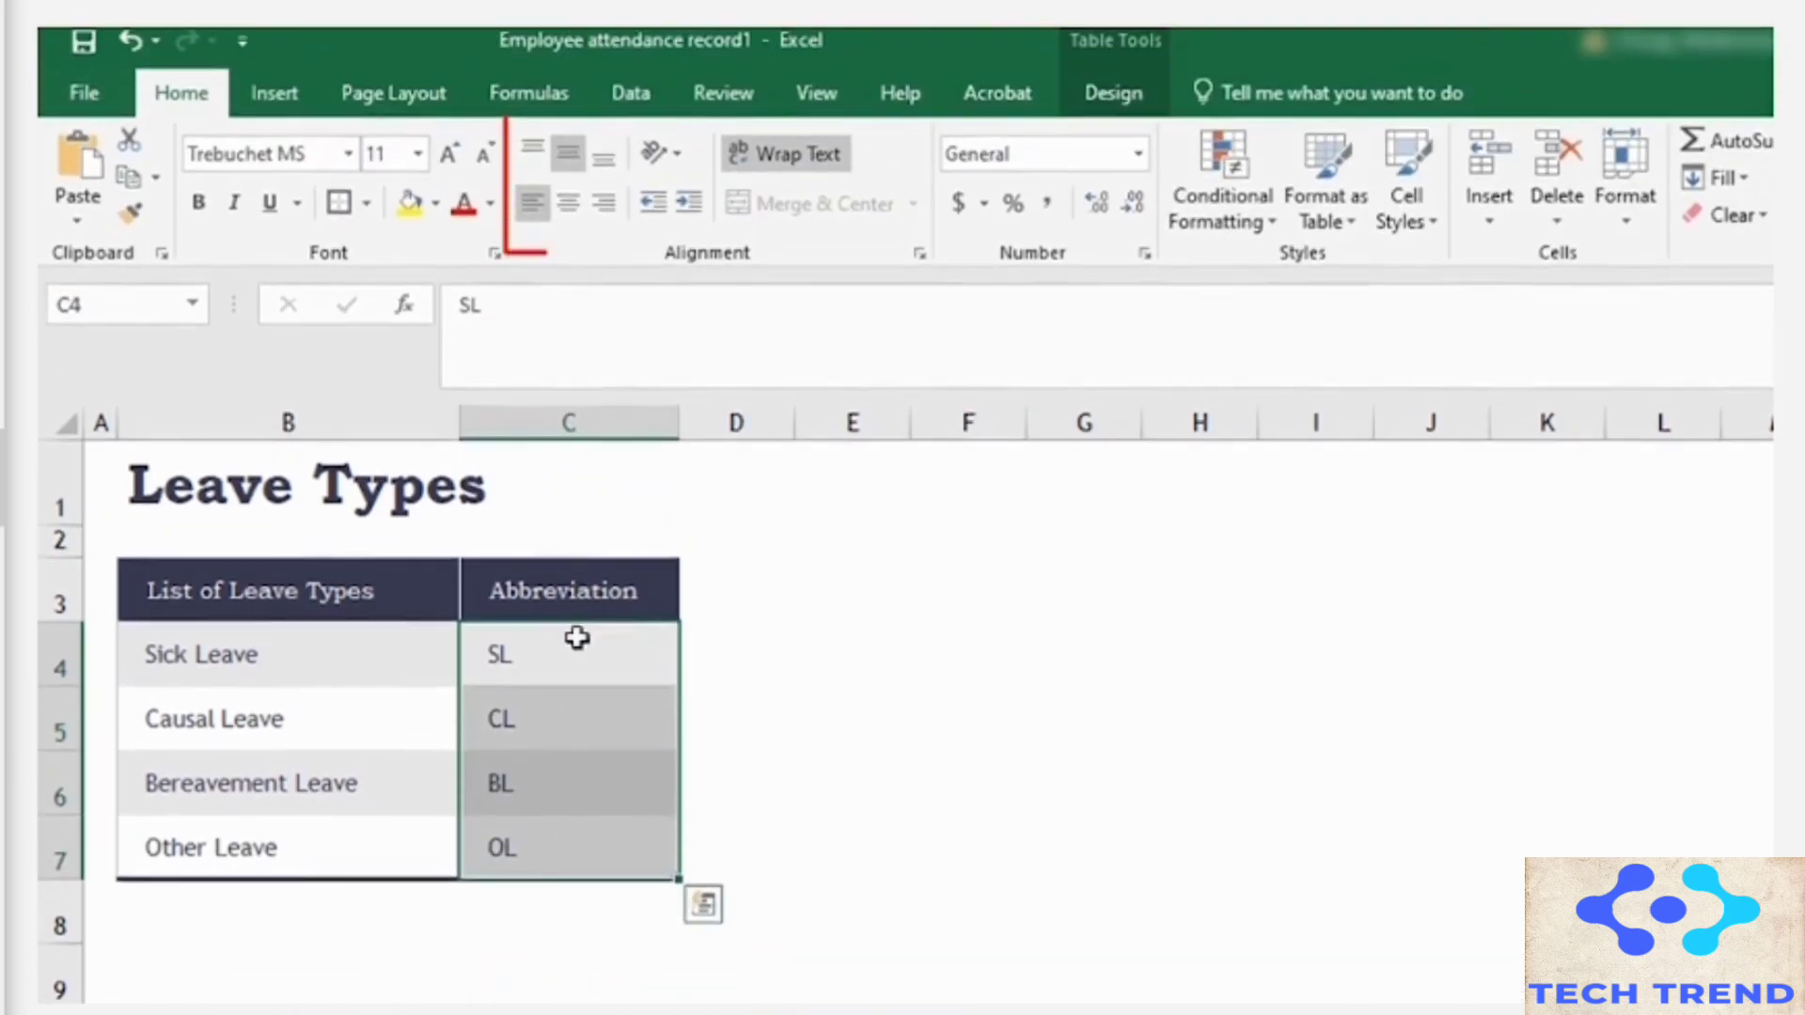
click(570, 216)
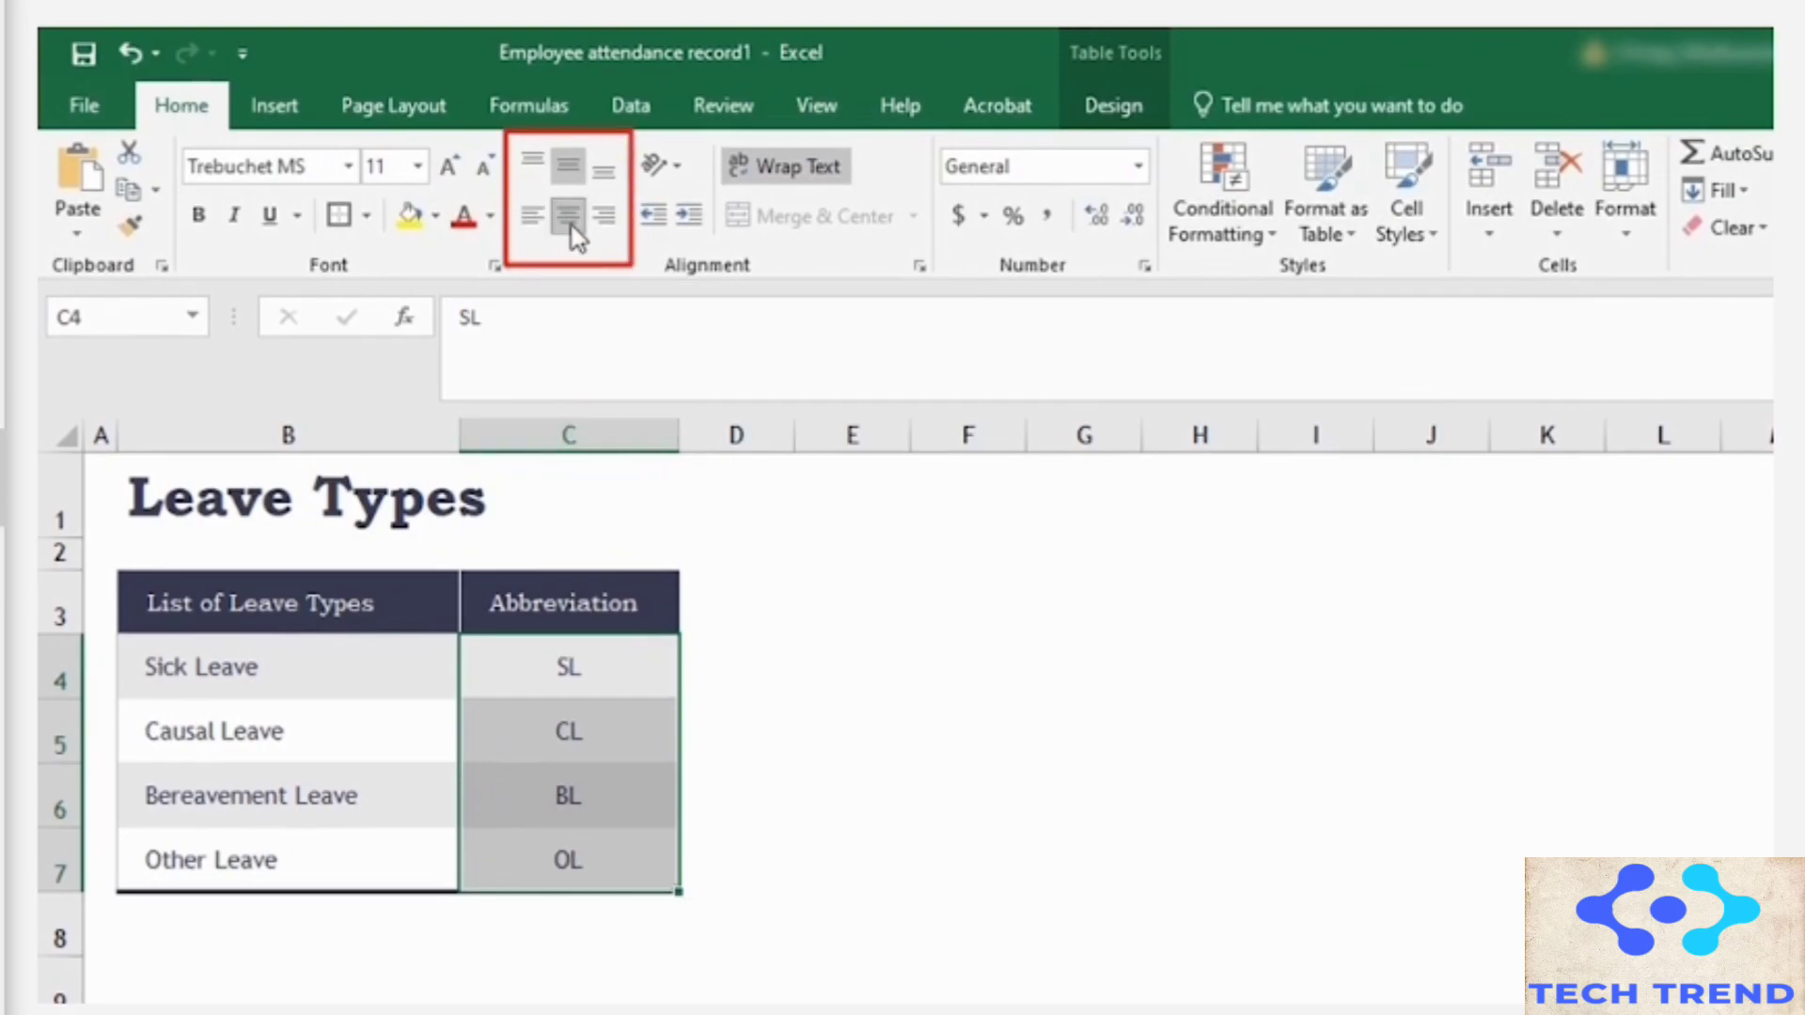
click(737, 731)
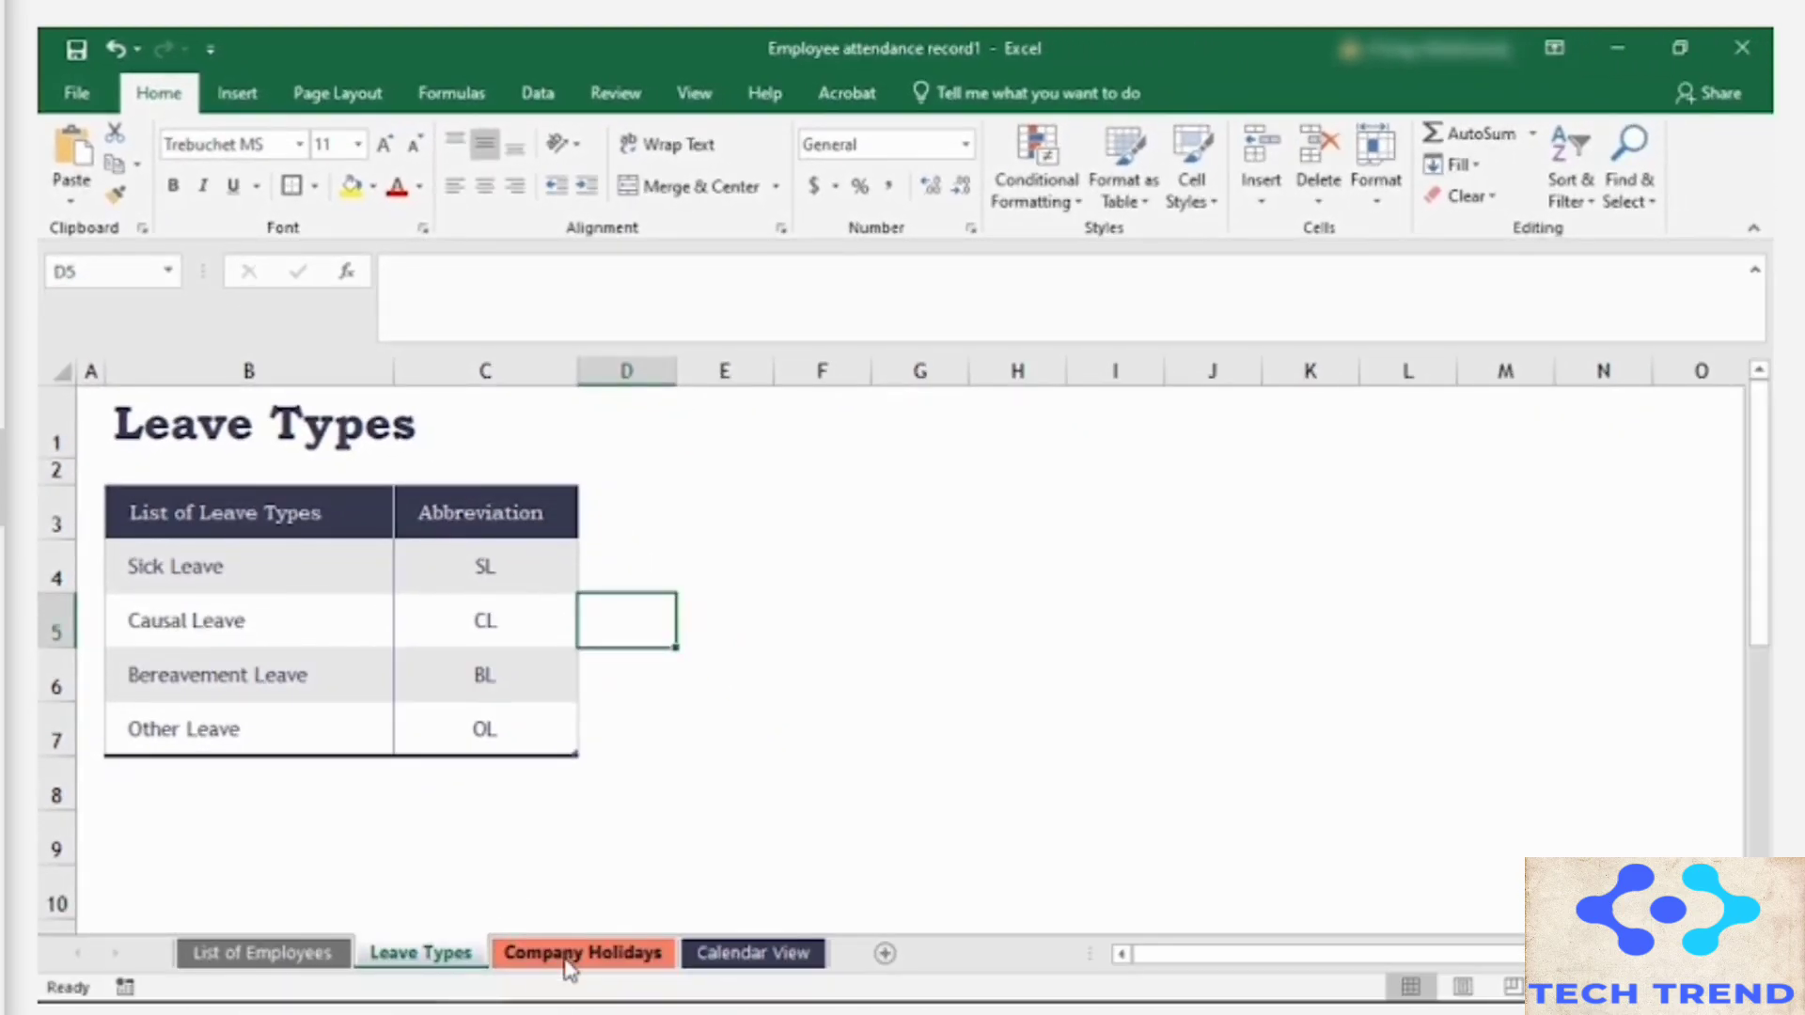
Step: Change the title on the Company Holidays sheet to National Holidays
click(612, 967)
click(809, 617)
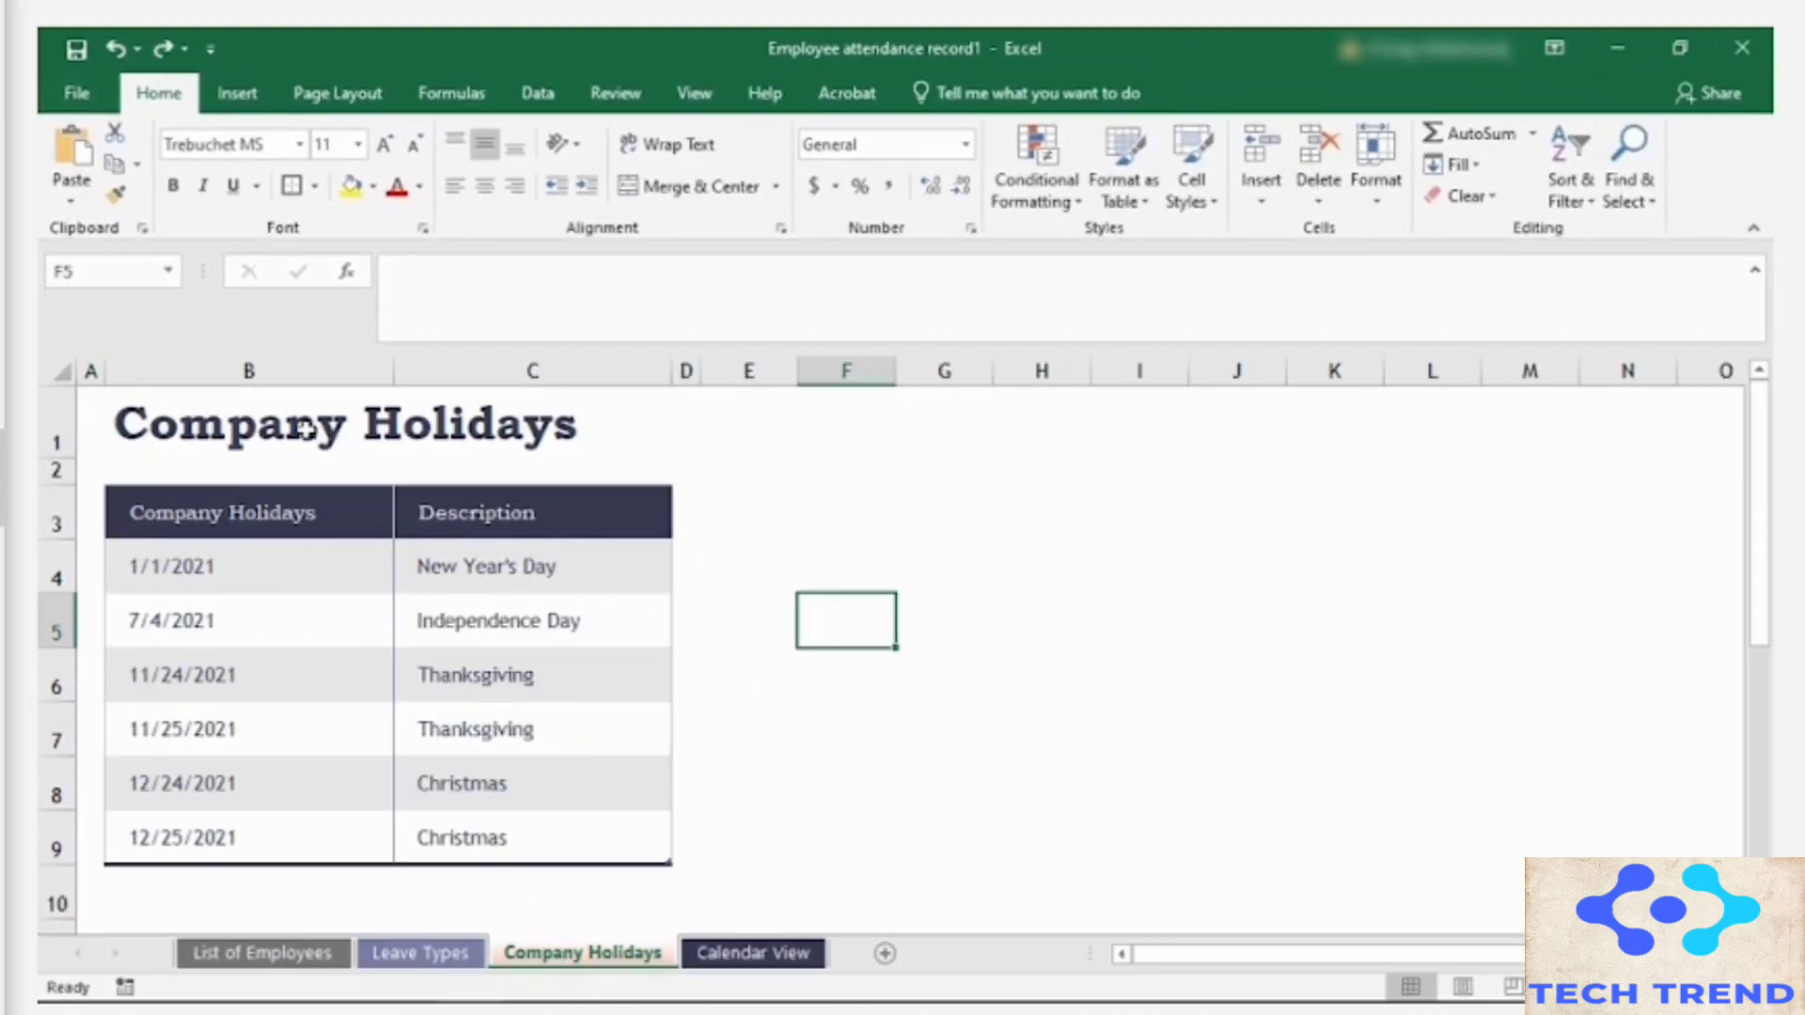
click(249, 434)
text(Nati)
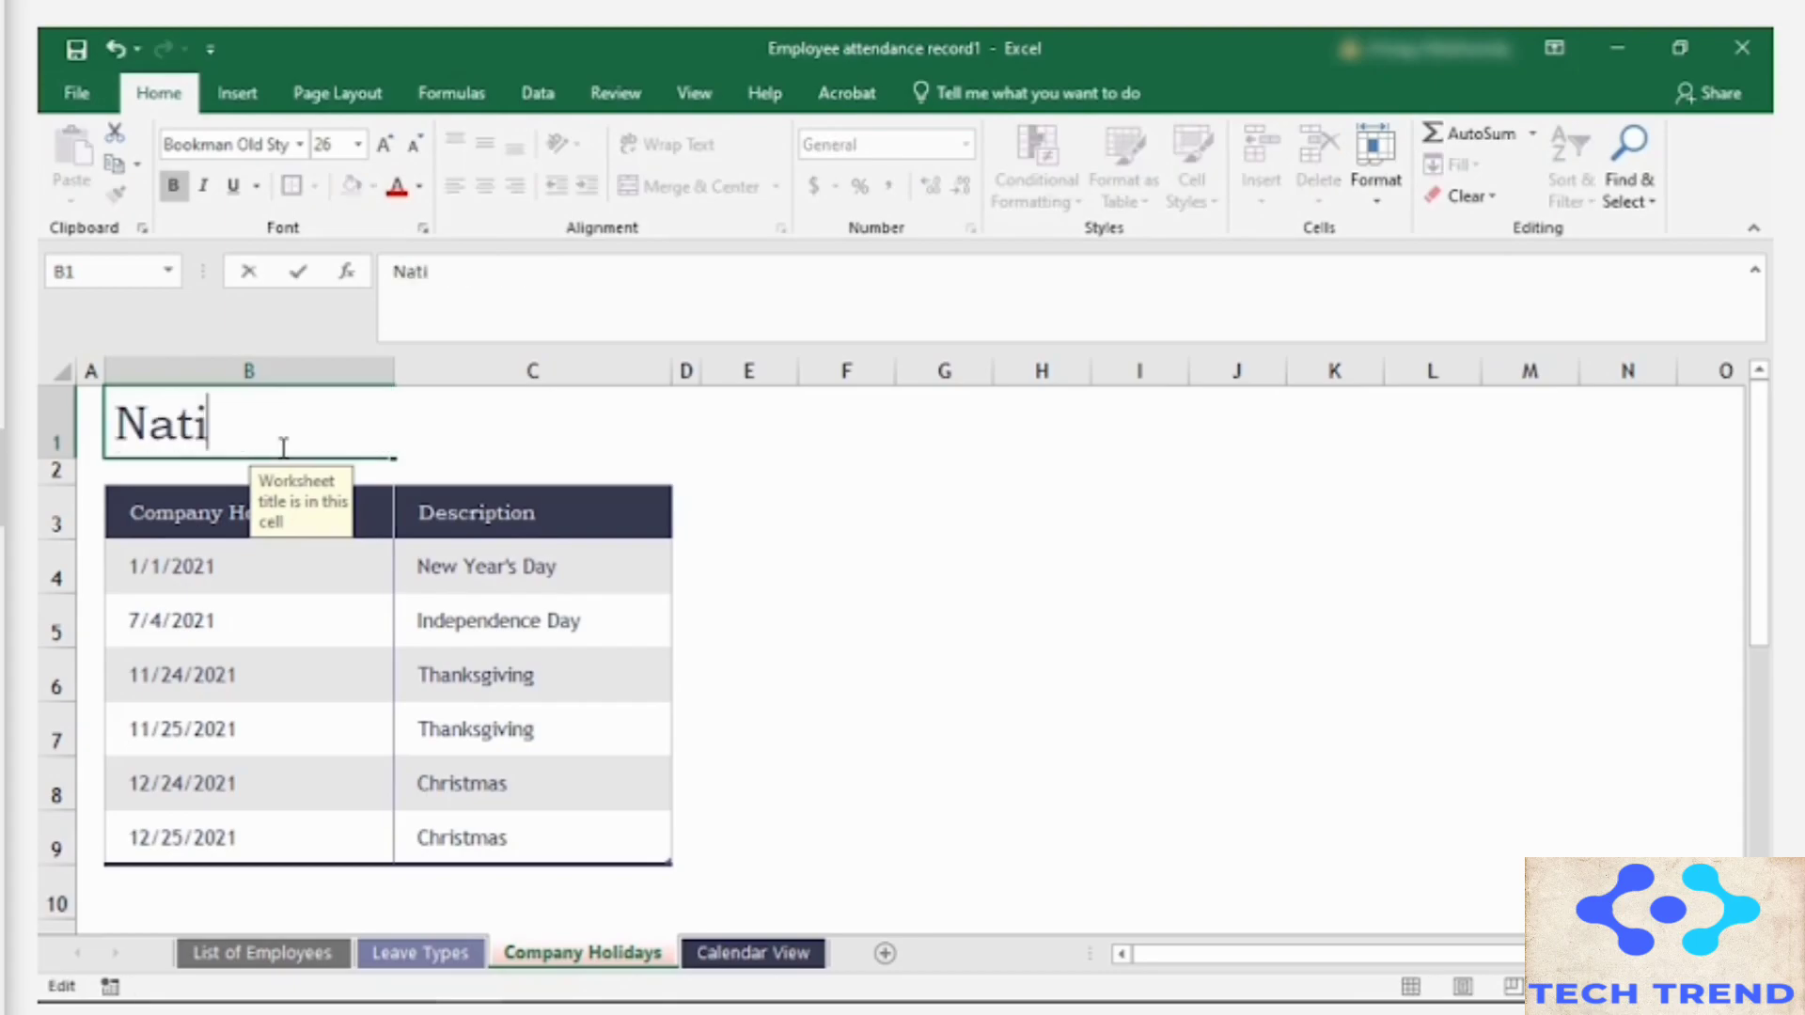
text(onal Holidays)
click(825, 576)
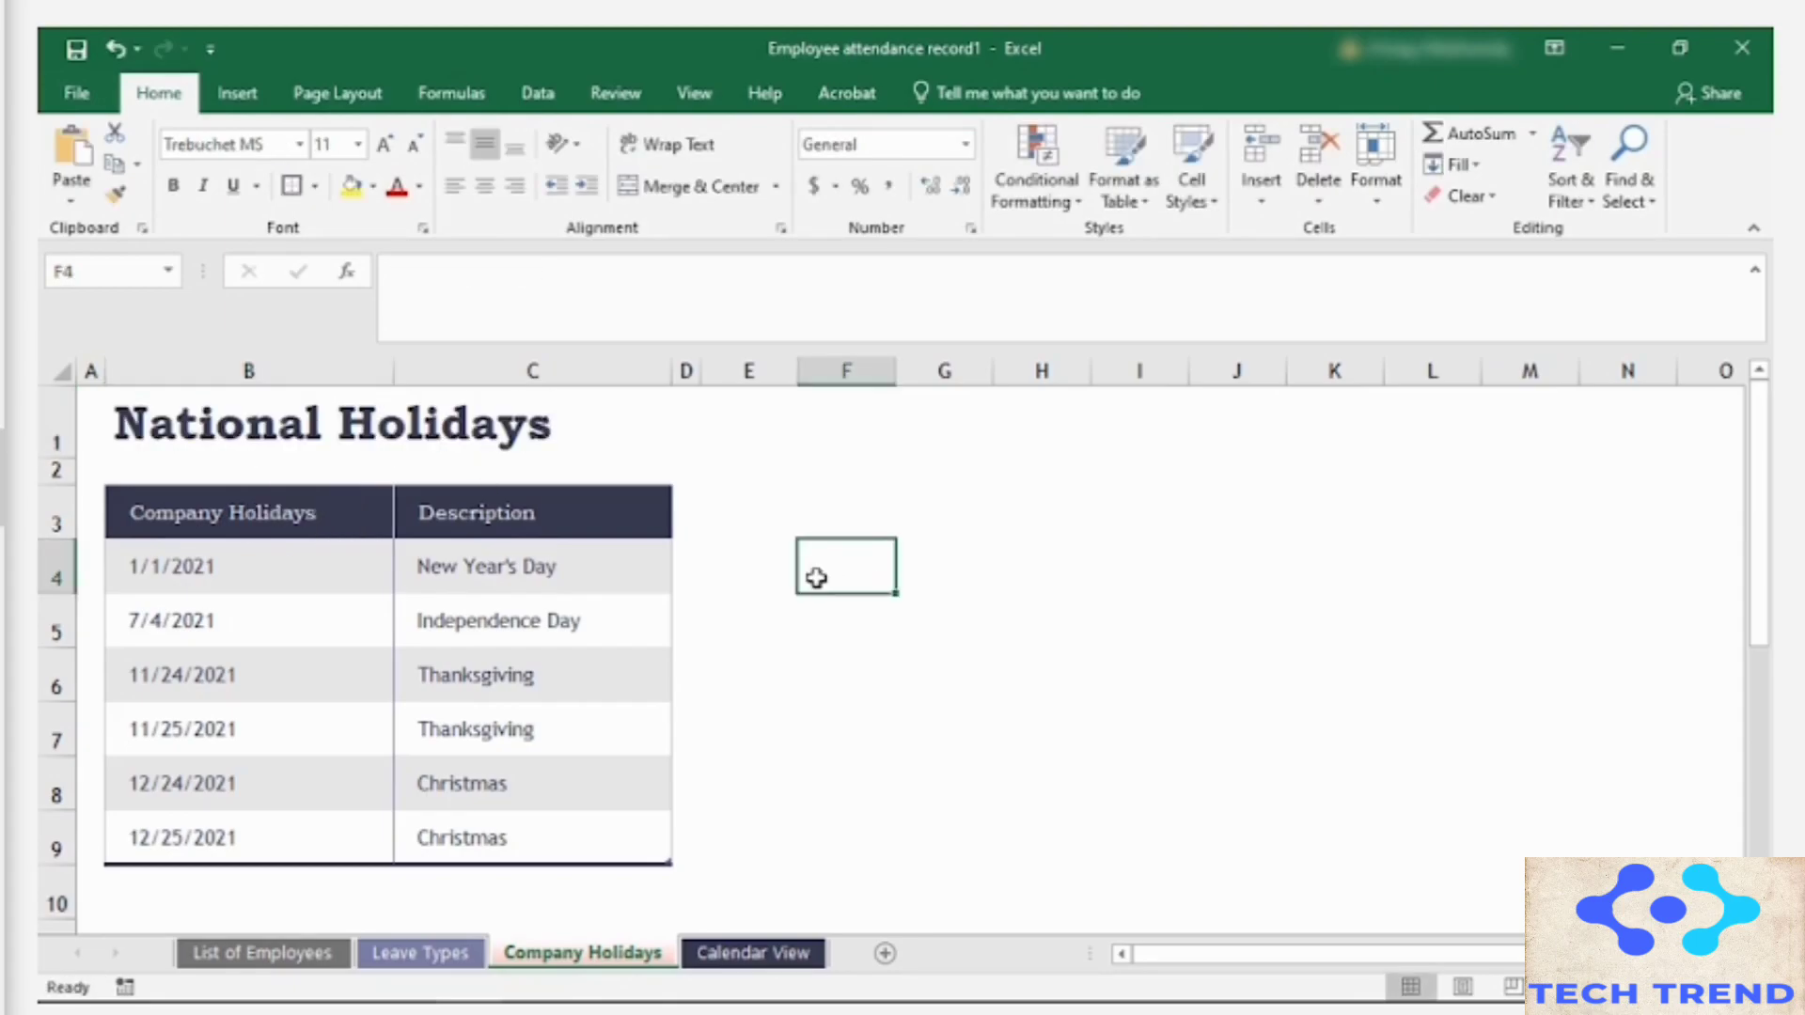
Step: Insert a new column between the Company Holidays and Description columns of the holiday table
click(466, 507)
click(493, 373)
click(1243, 200)
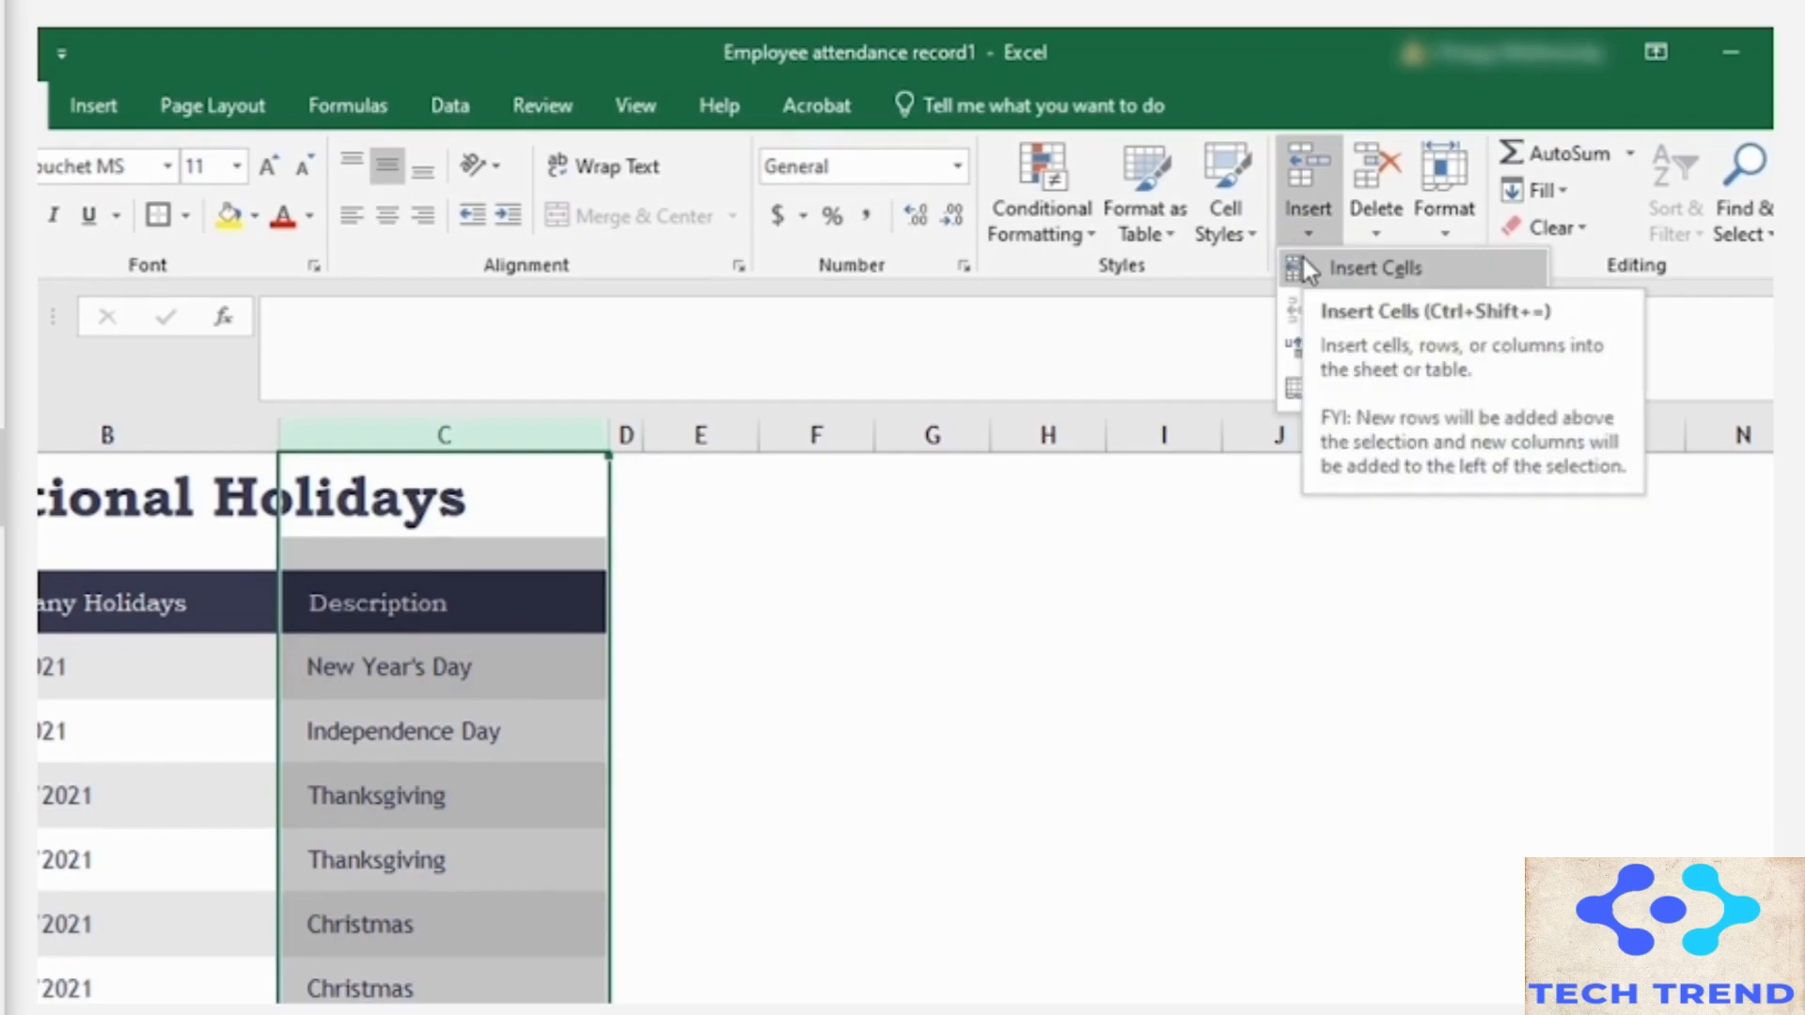
click(1303, 263)
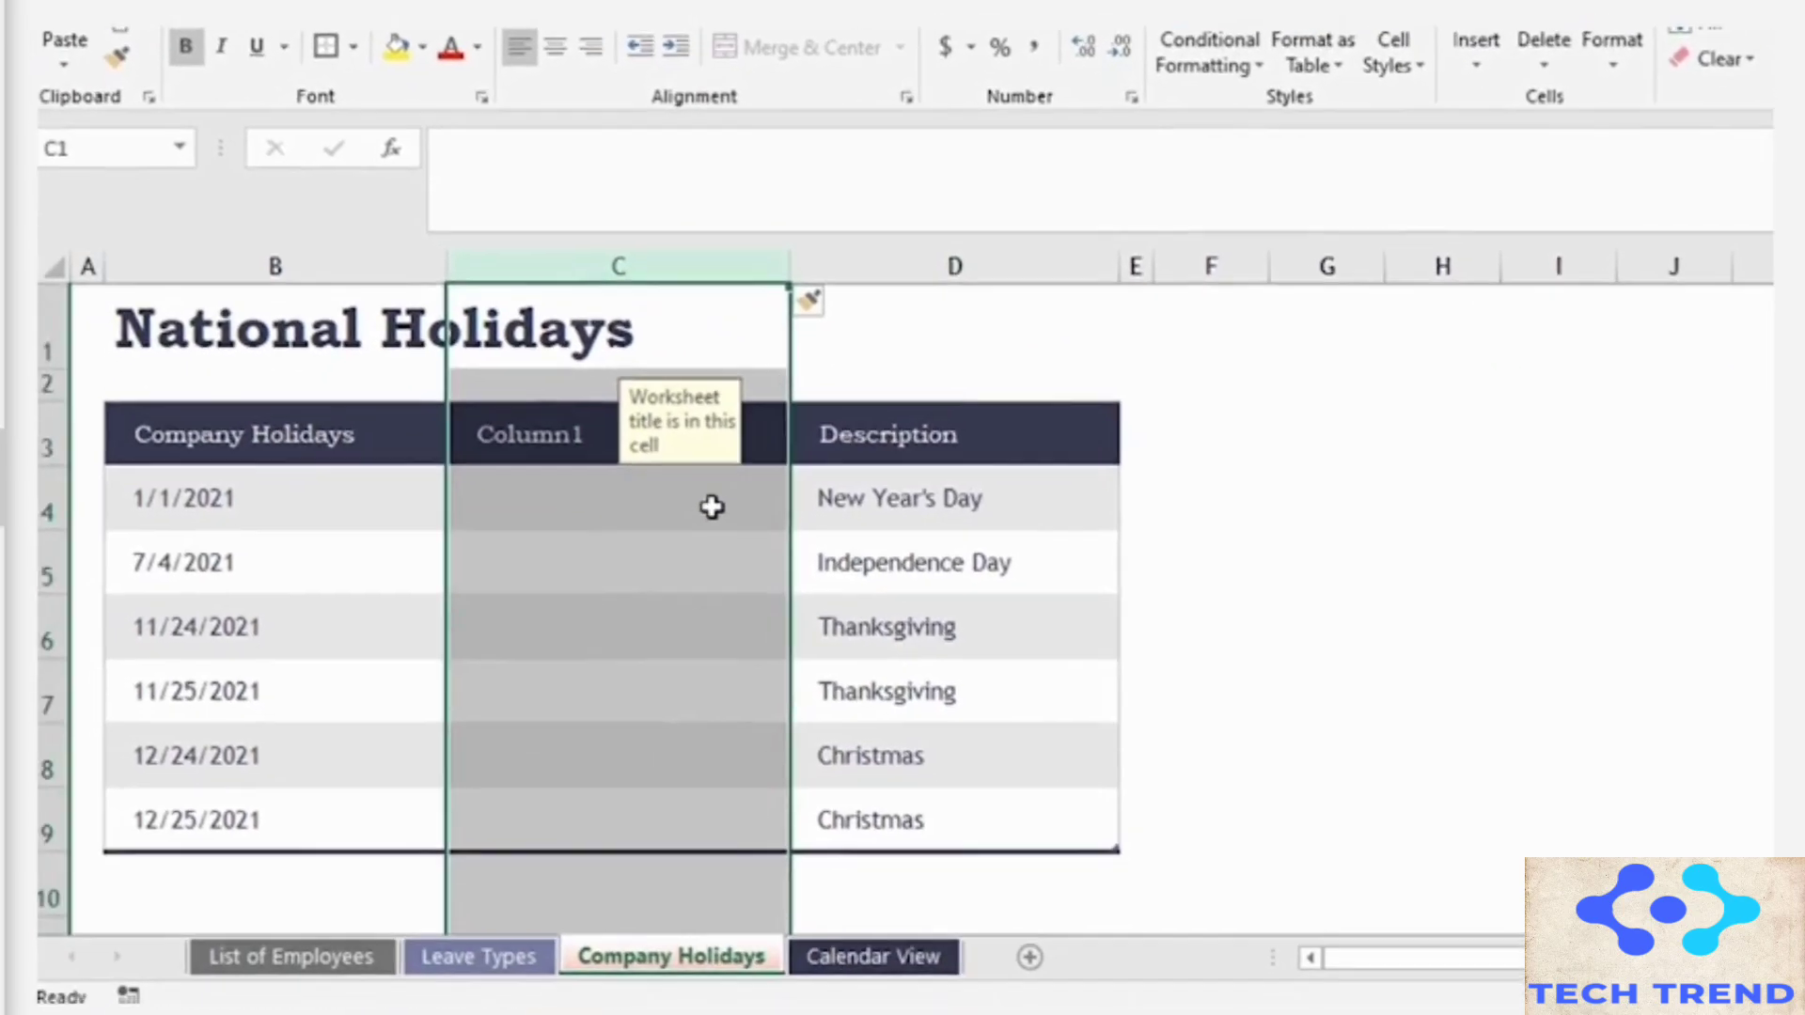
click(592, 625)
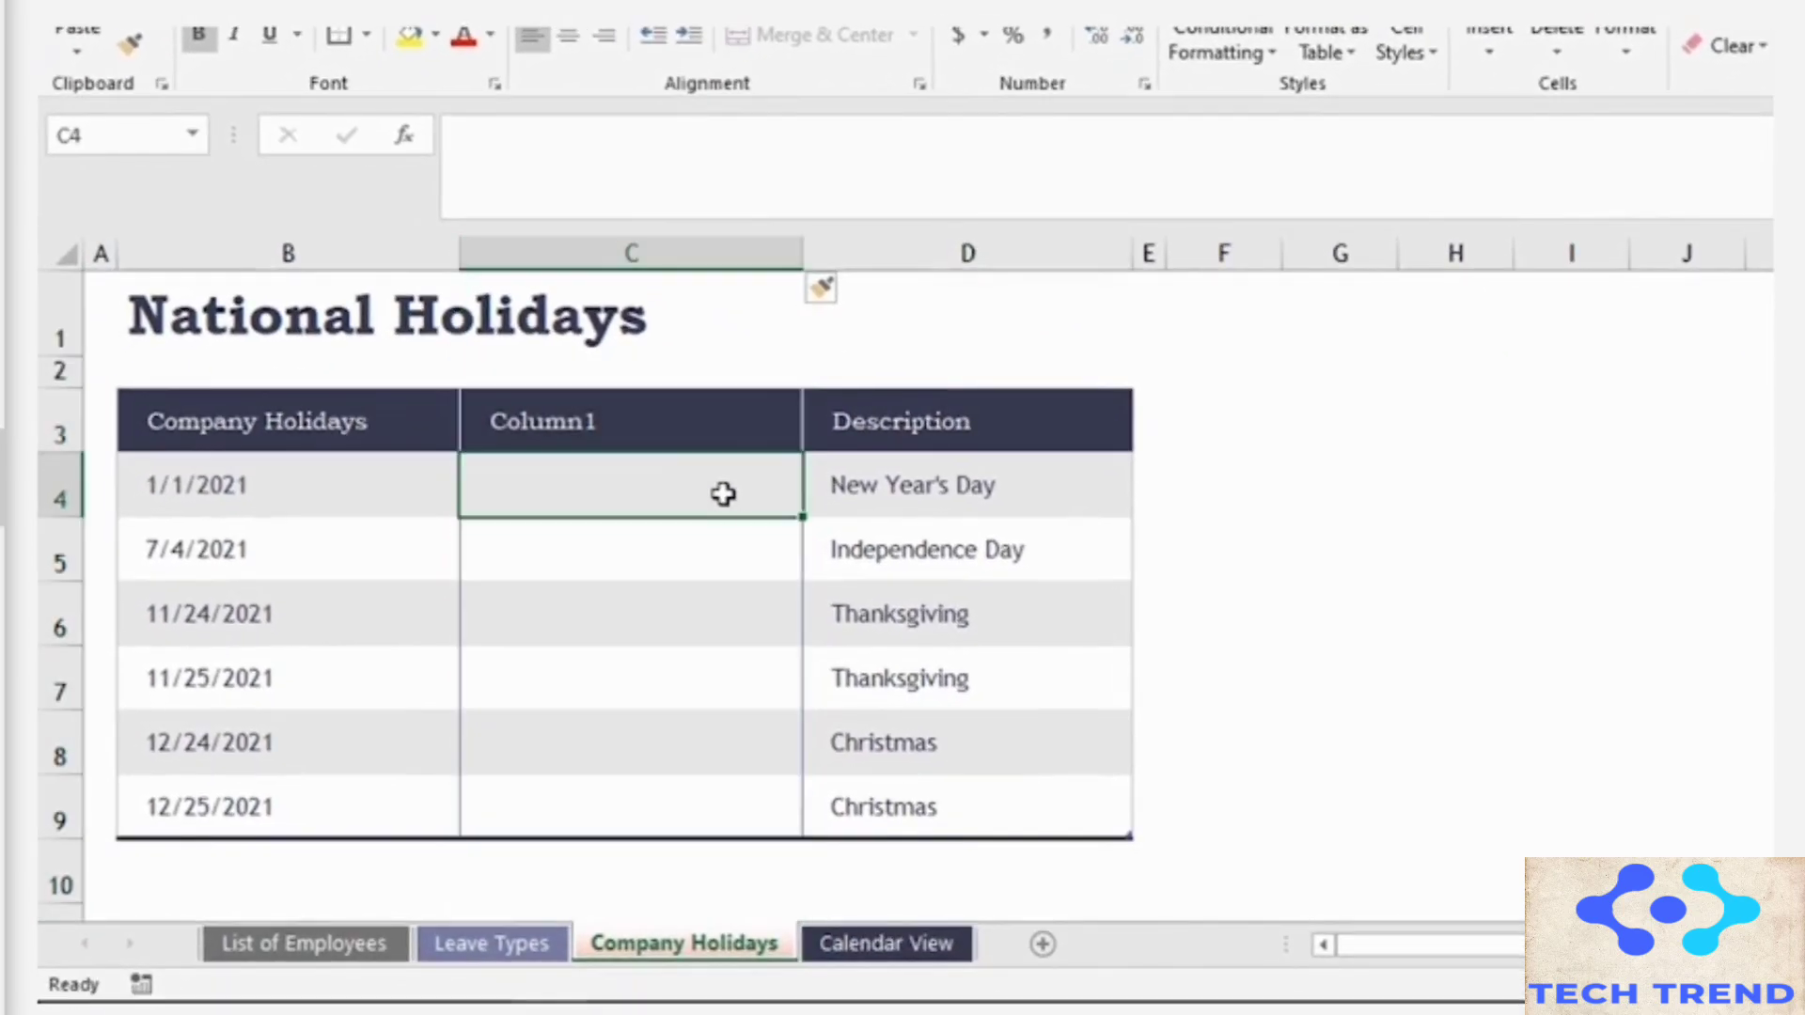
Step: Rename the new column's heading in C3 to Day
click(619, 417)
double_click(656, 420)
drag(613, 422, 444, 430)
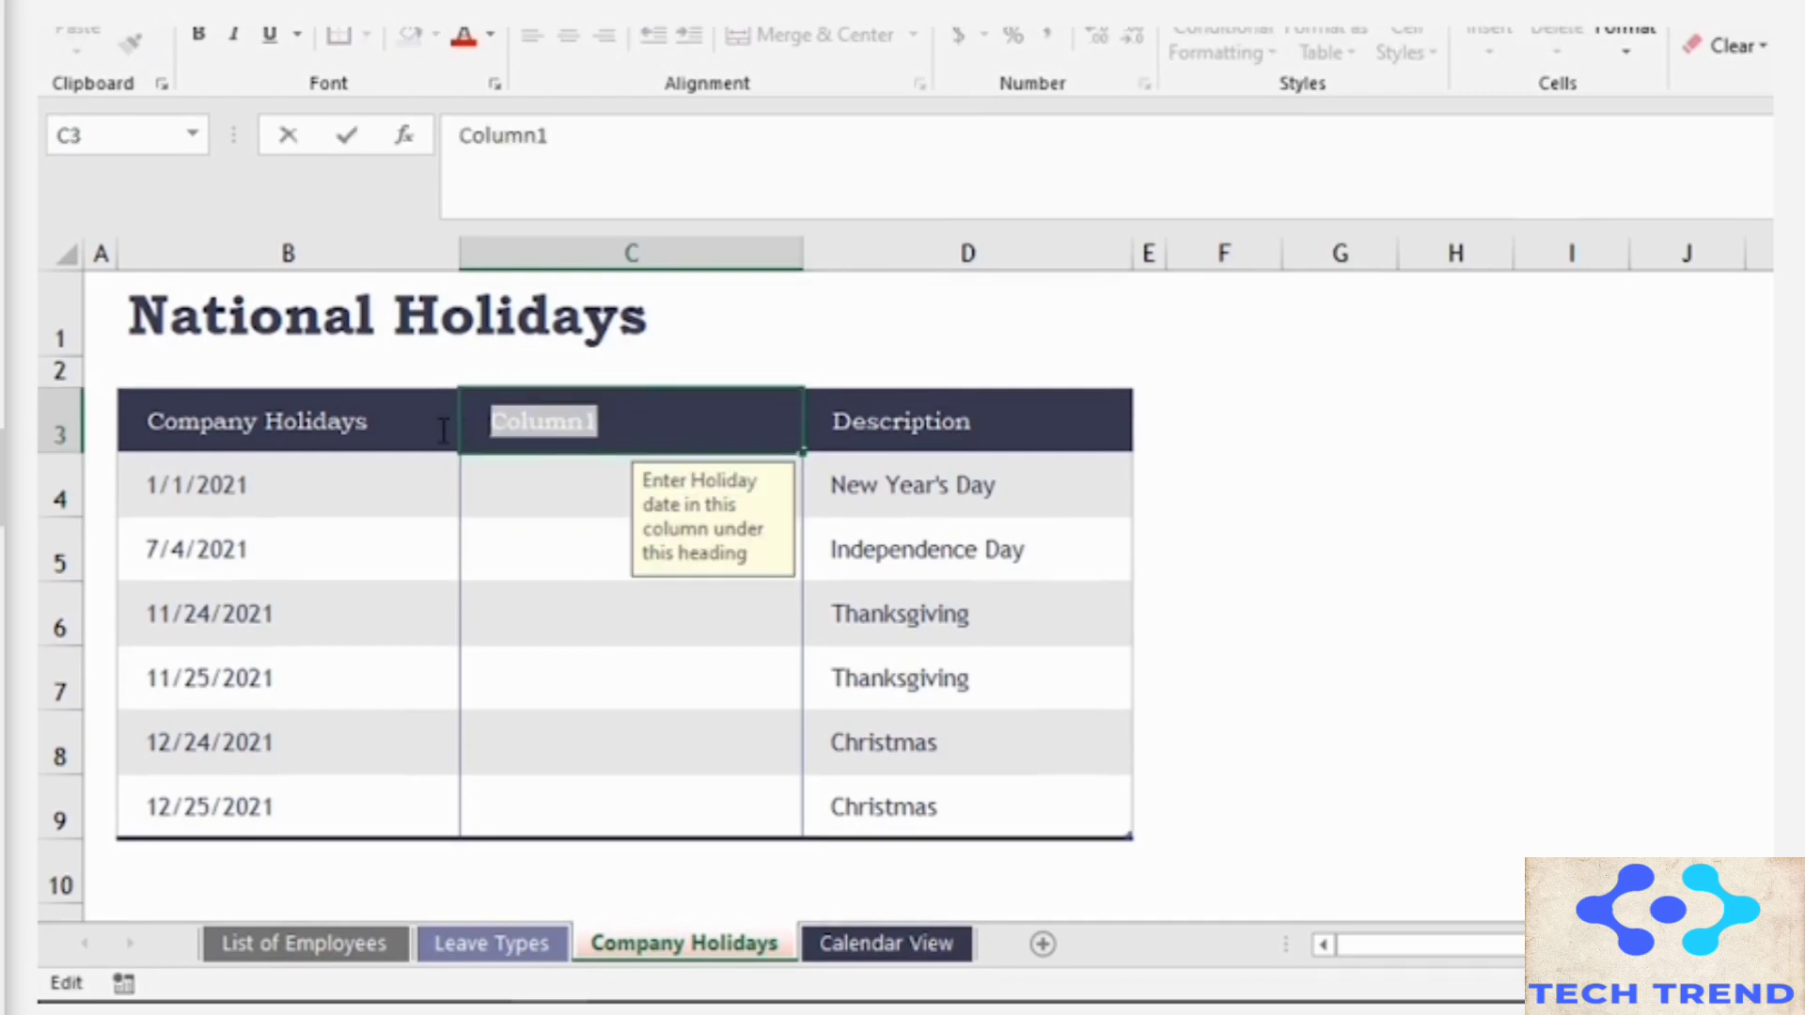
text(Day)
key(Return)
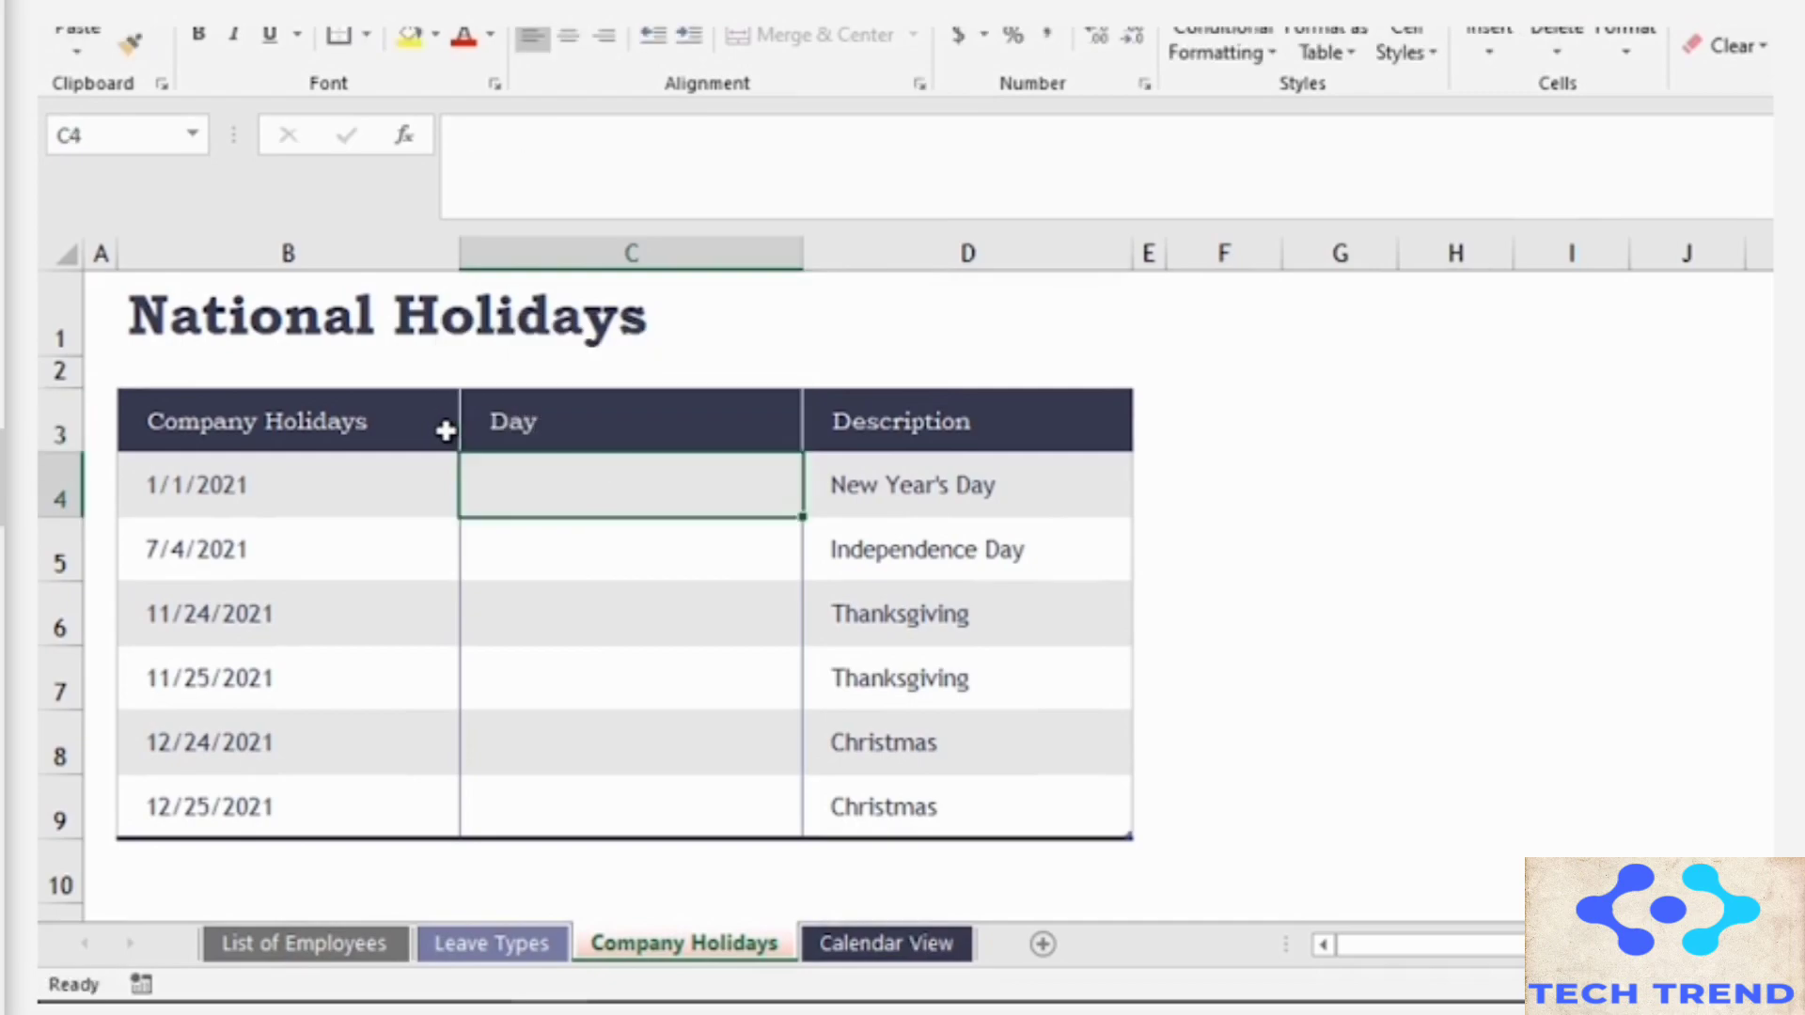
Step: Enter Friday as the day for New Year's Day and change the holiday date in B5 to 1/26/2021
double_click(533, 506)
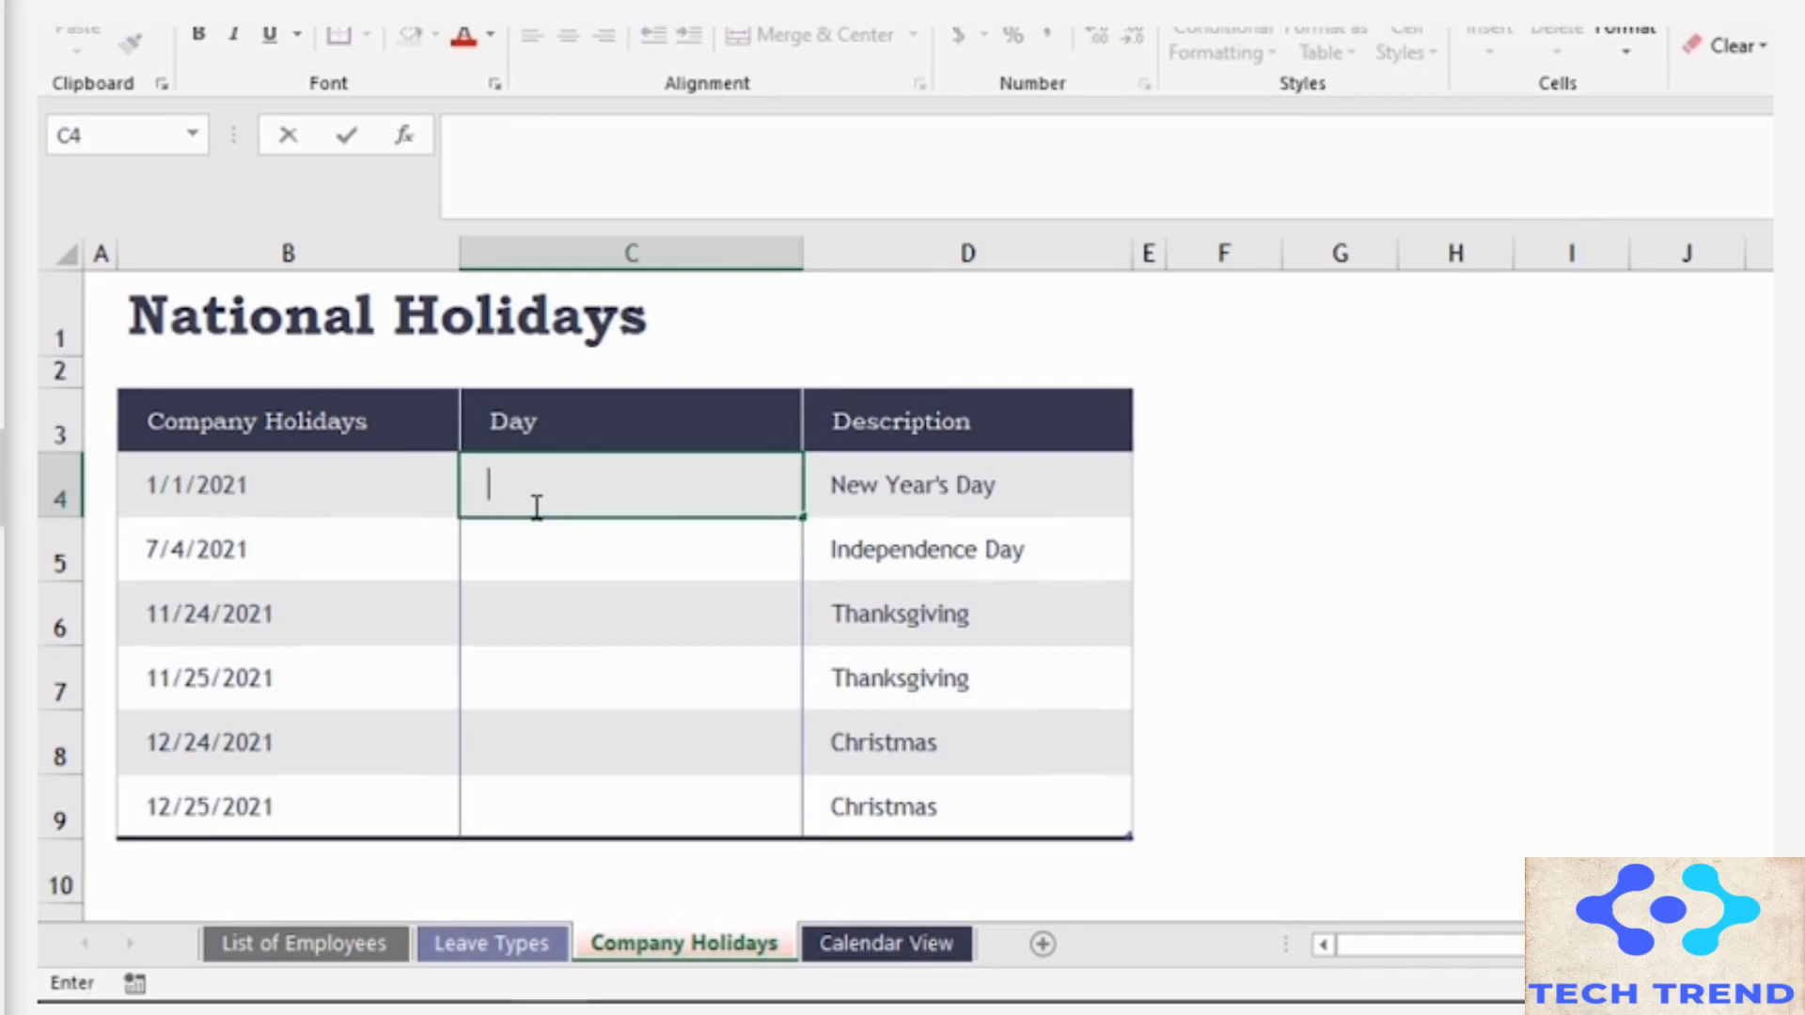
text(Friday)
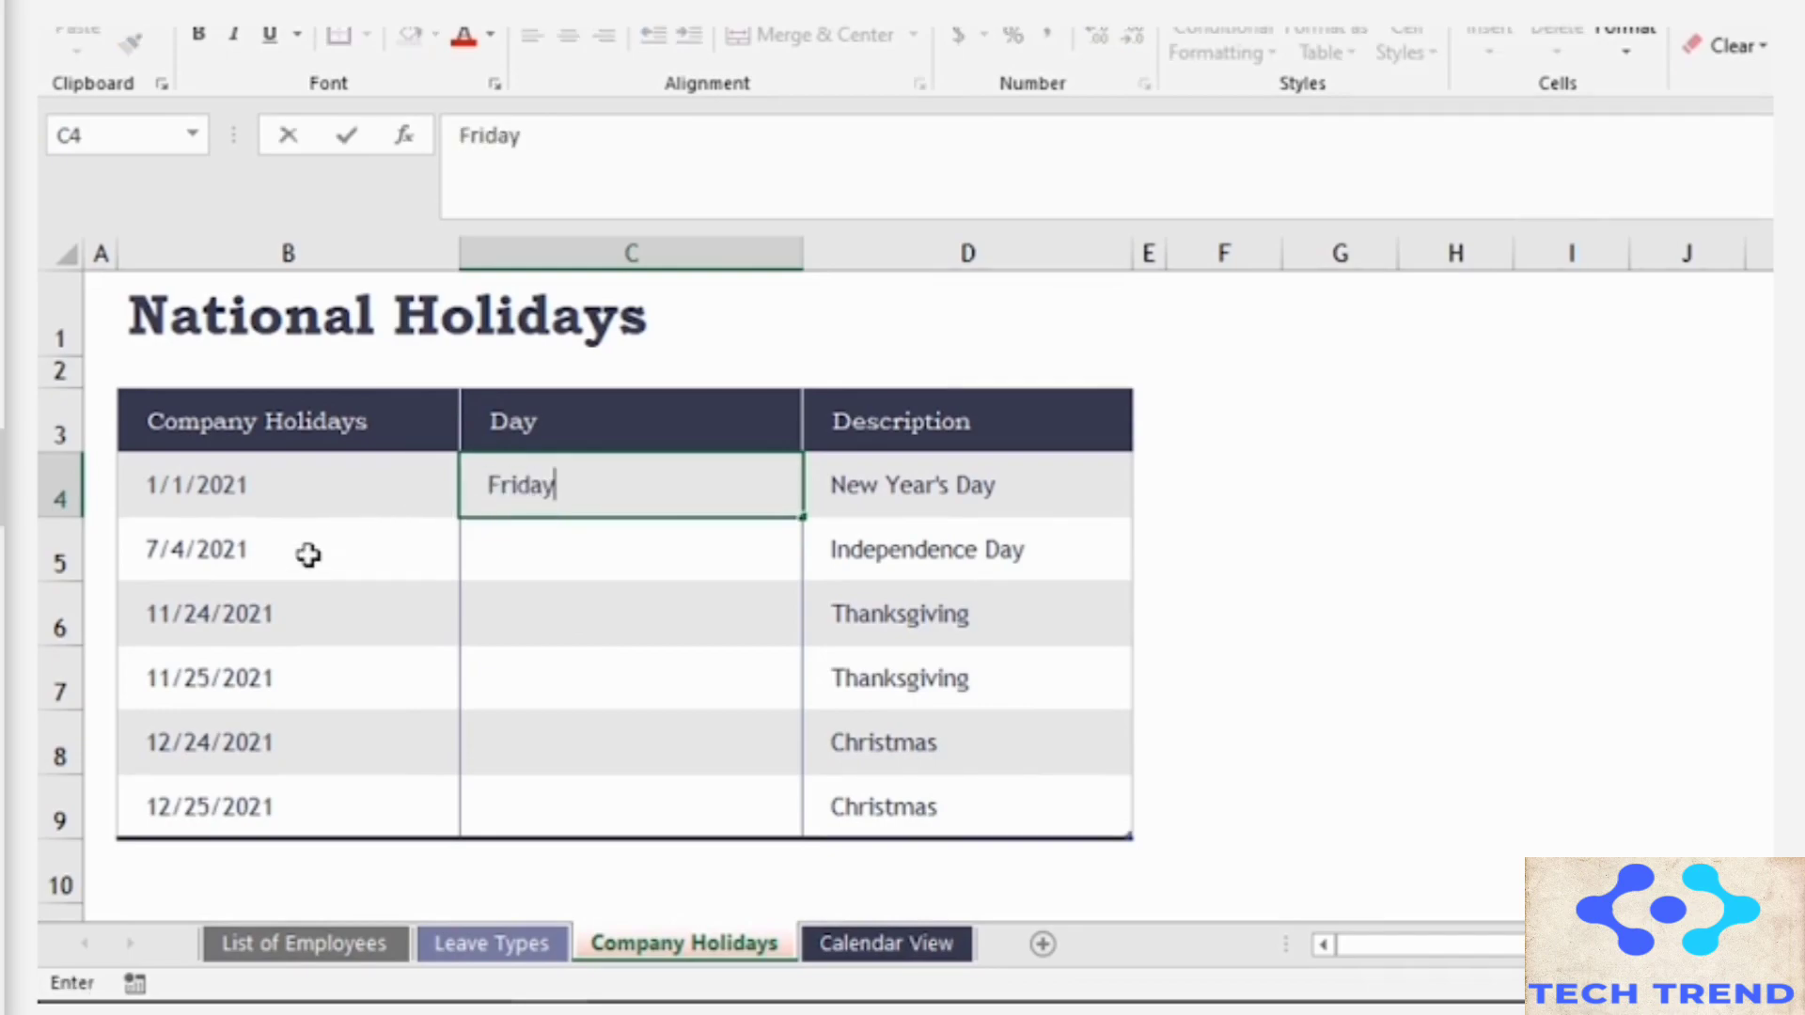
click(282, 557)
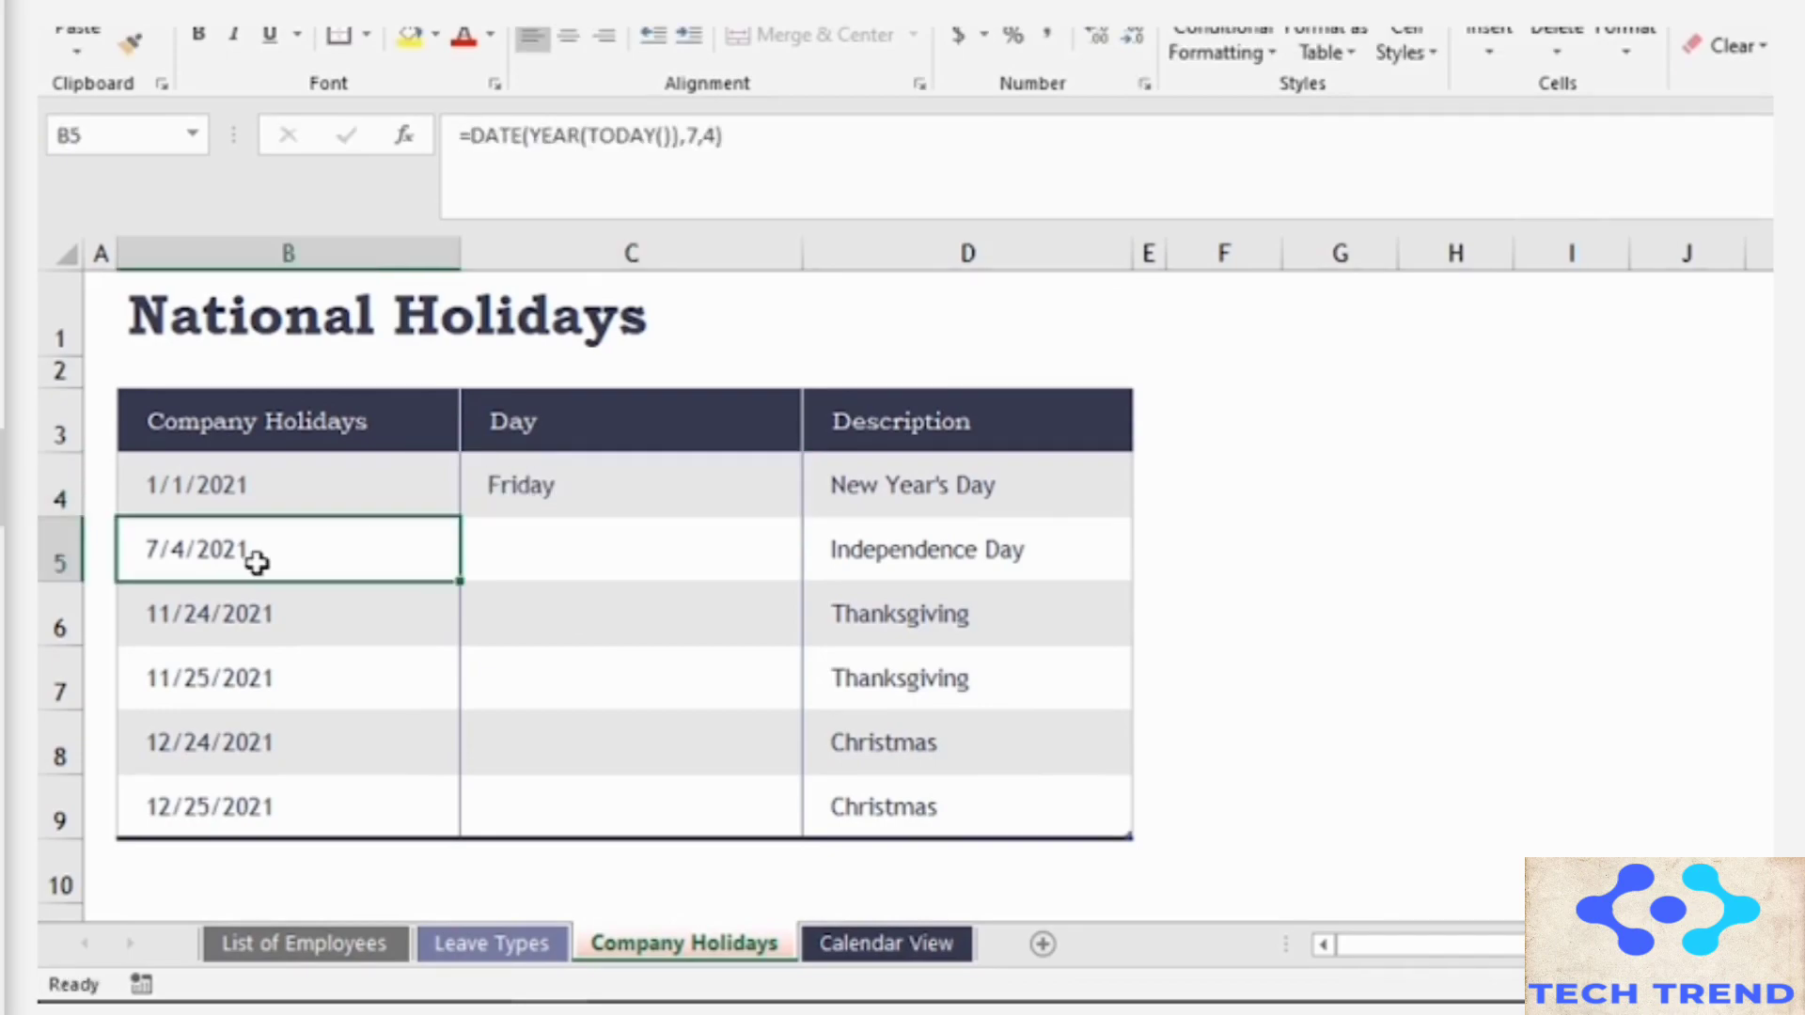
double_click(189, 559)
key(ctrl+a)
text(1/26)
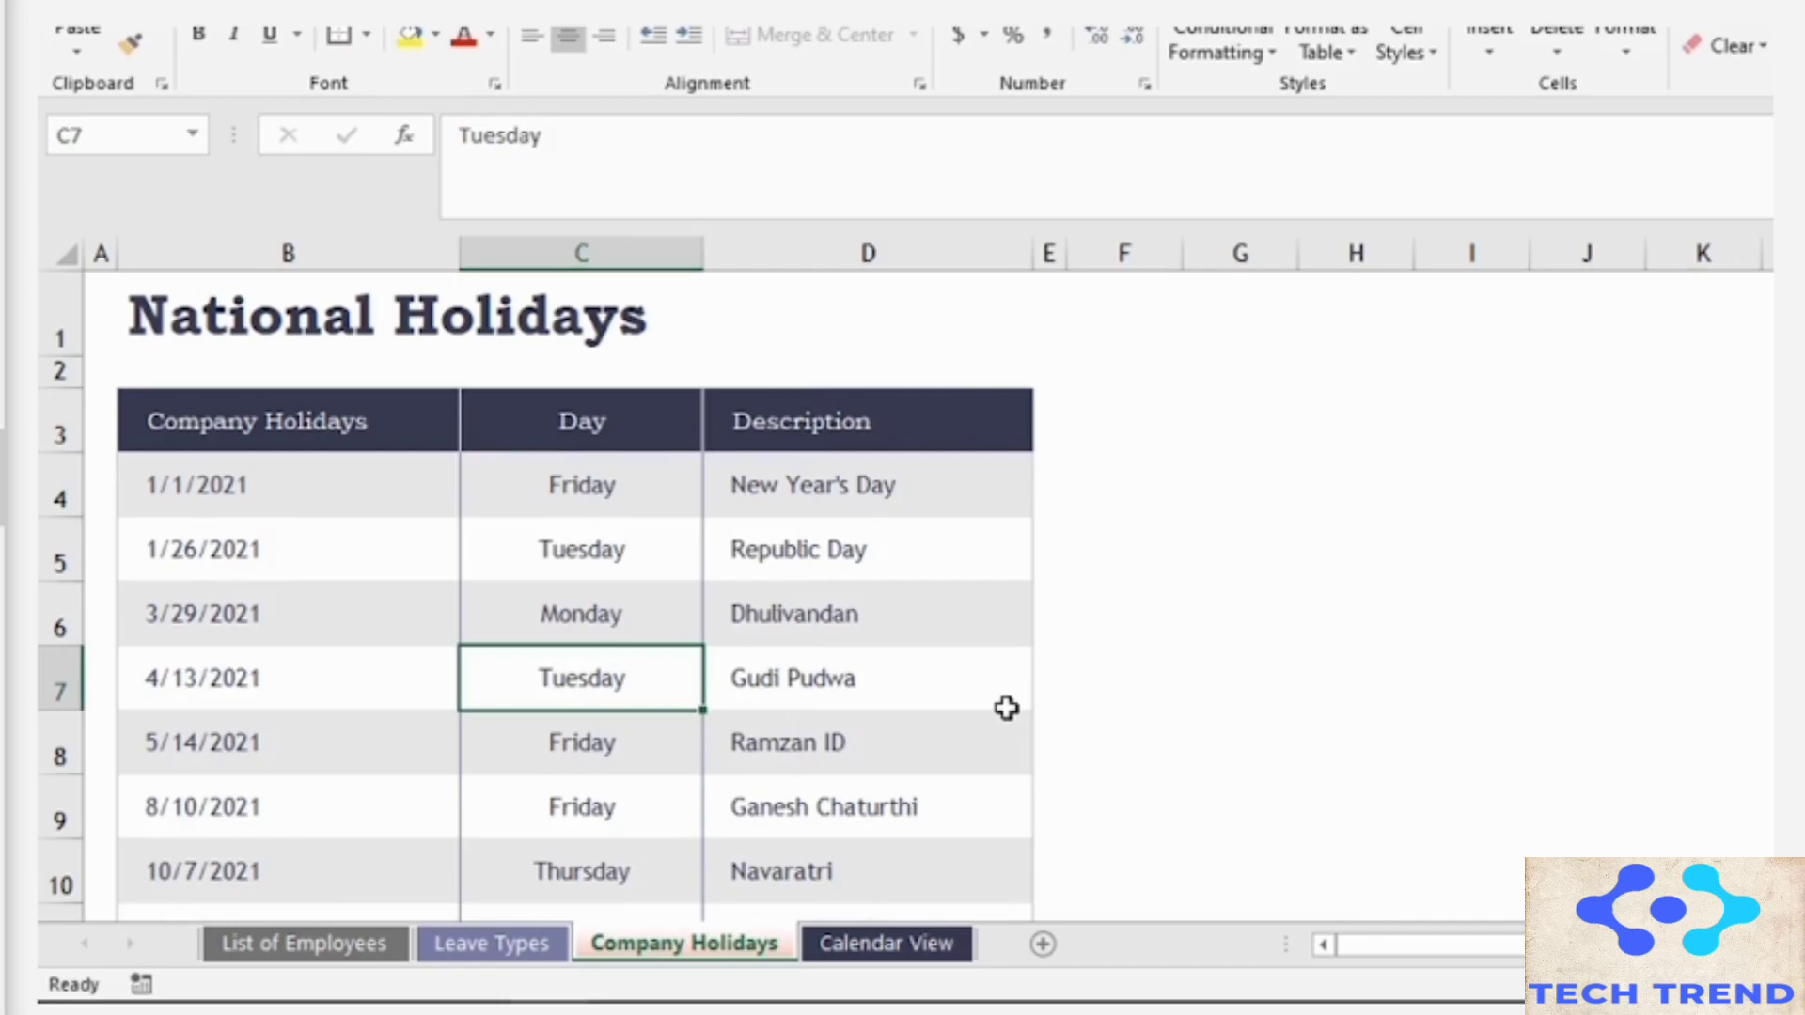
scroll(1006, 708, down, 2)
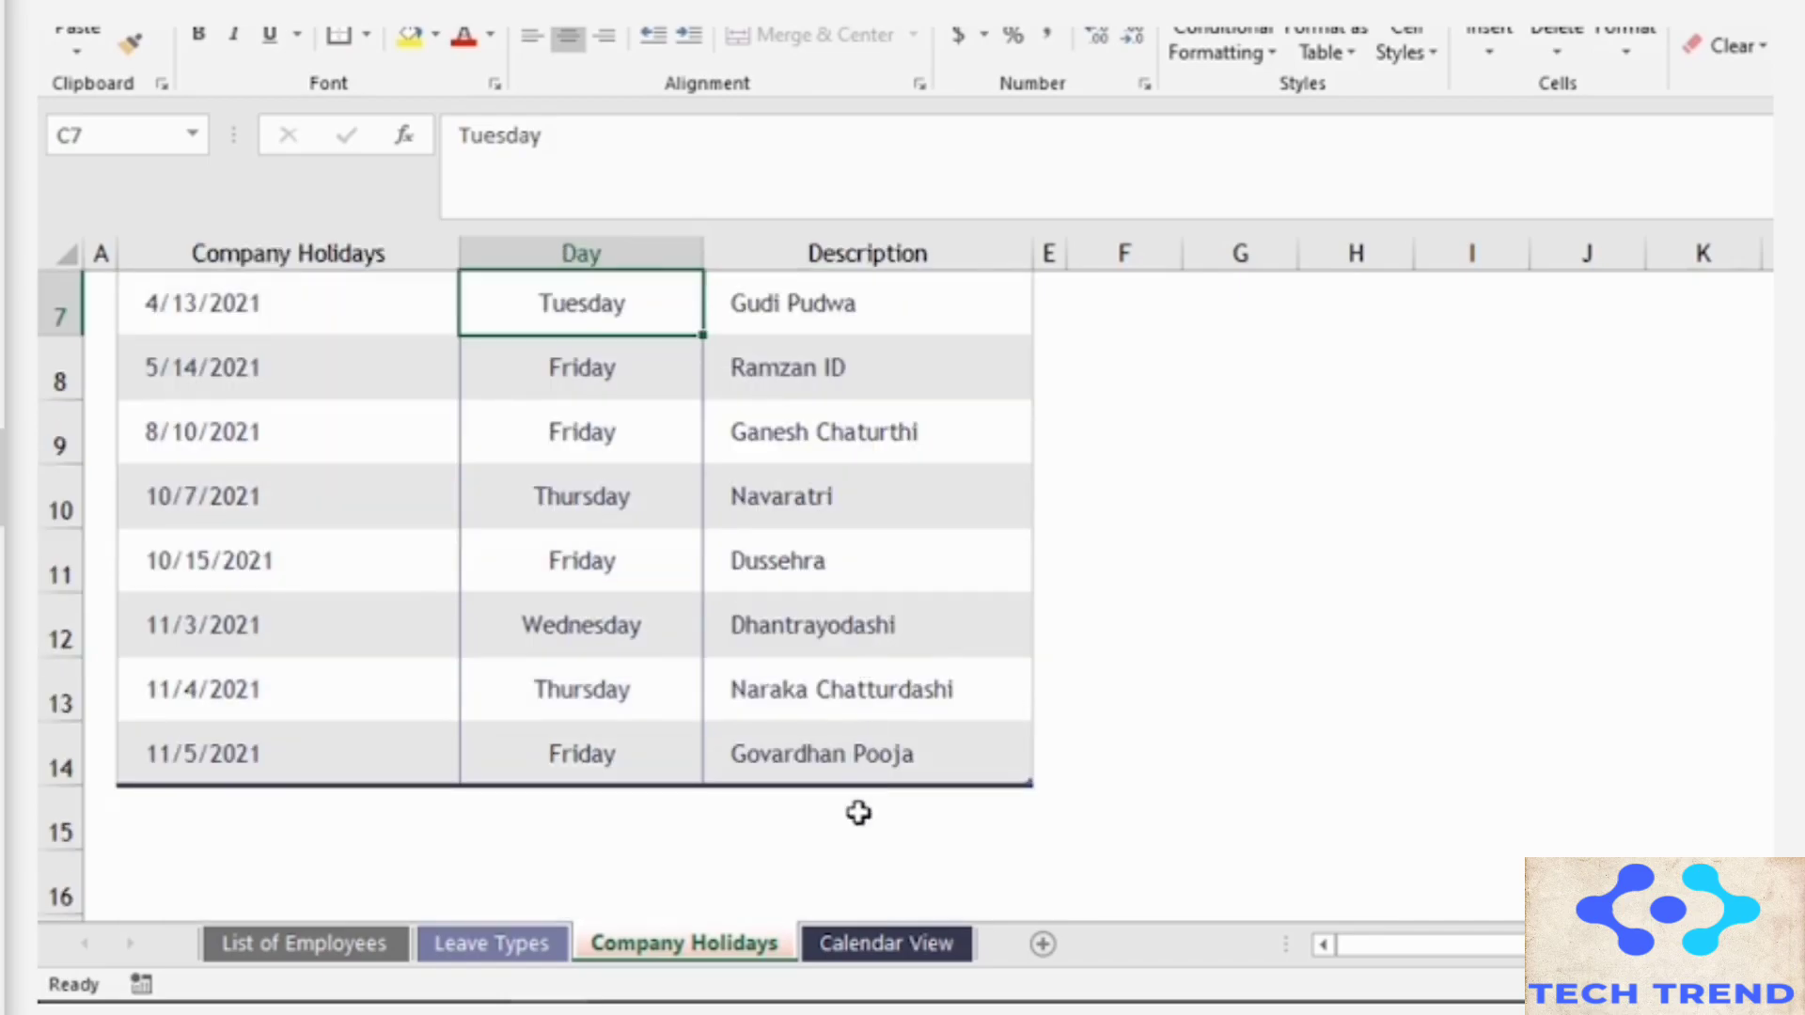
Step: On the Calendar View sheet, clear all contents and formatting of the Days on Leave block under Key Statistics
click(922, 945)
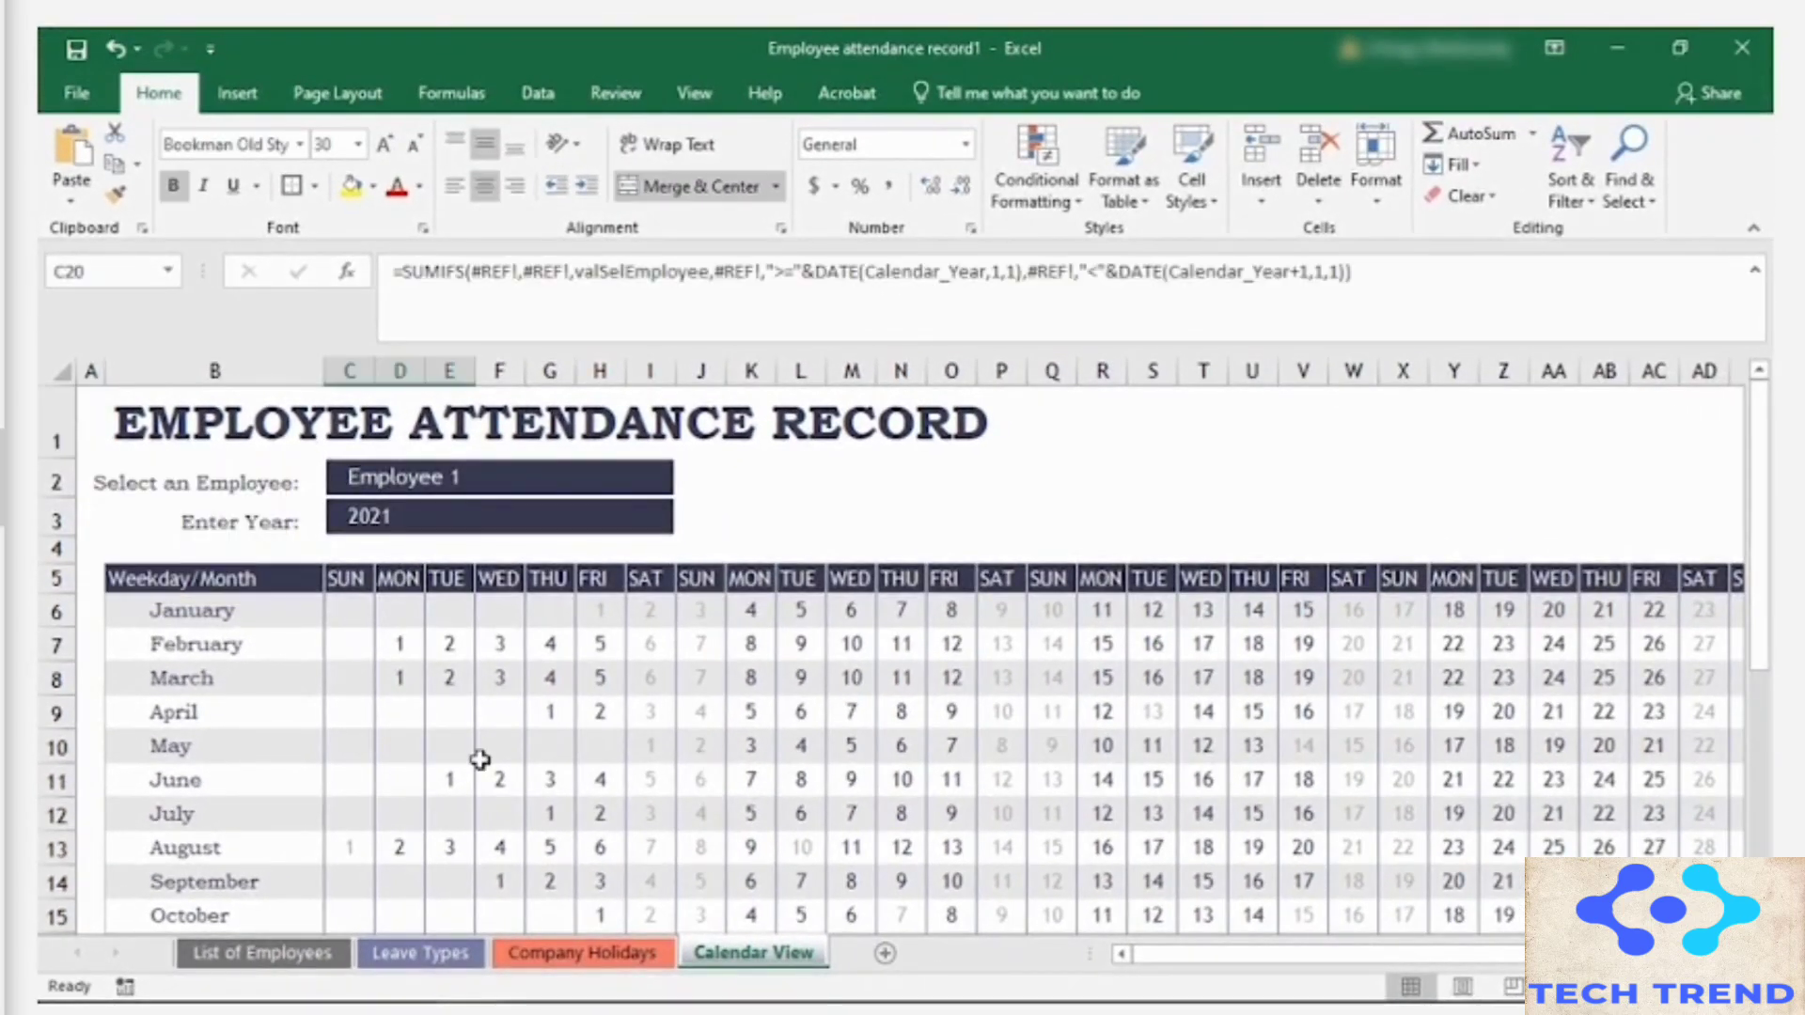
scroll(481, 757, down, 3)
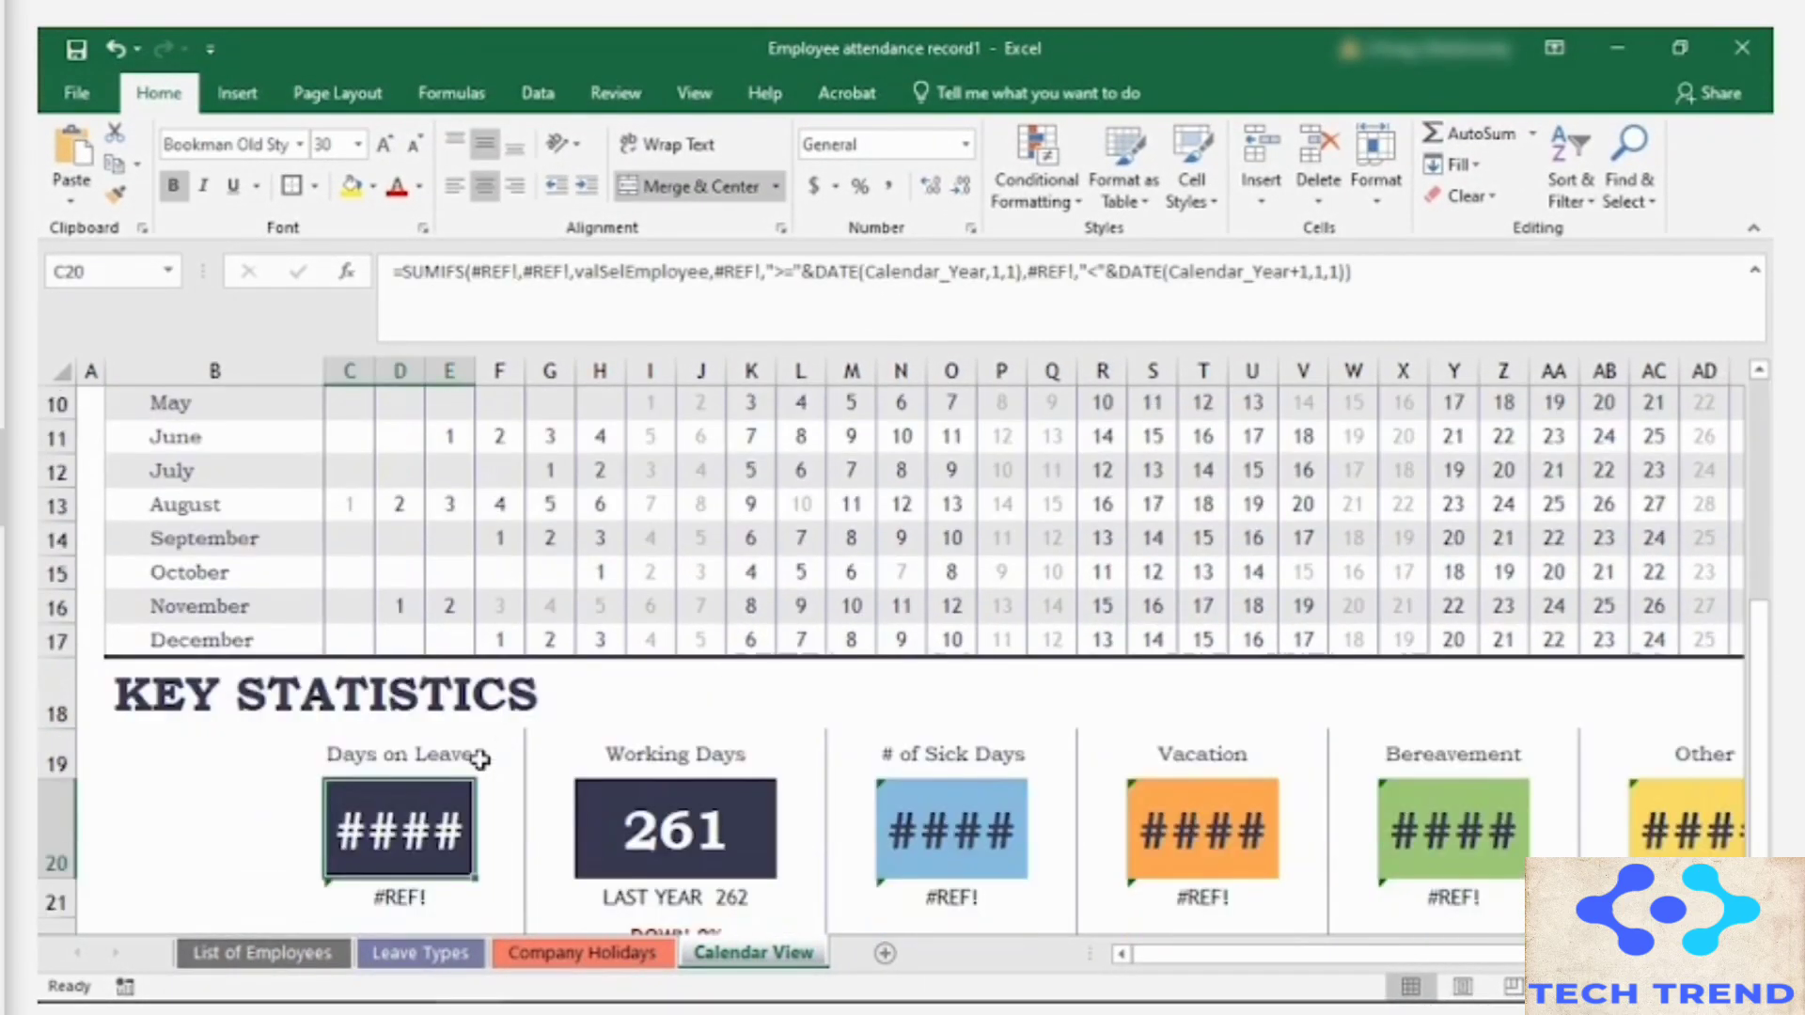
scroll(496, 798, down, 2)
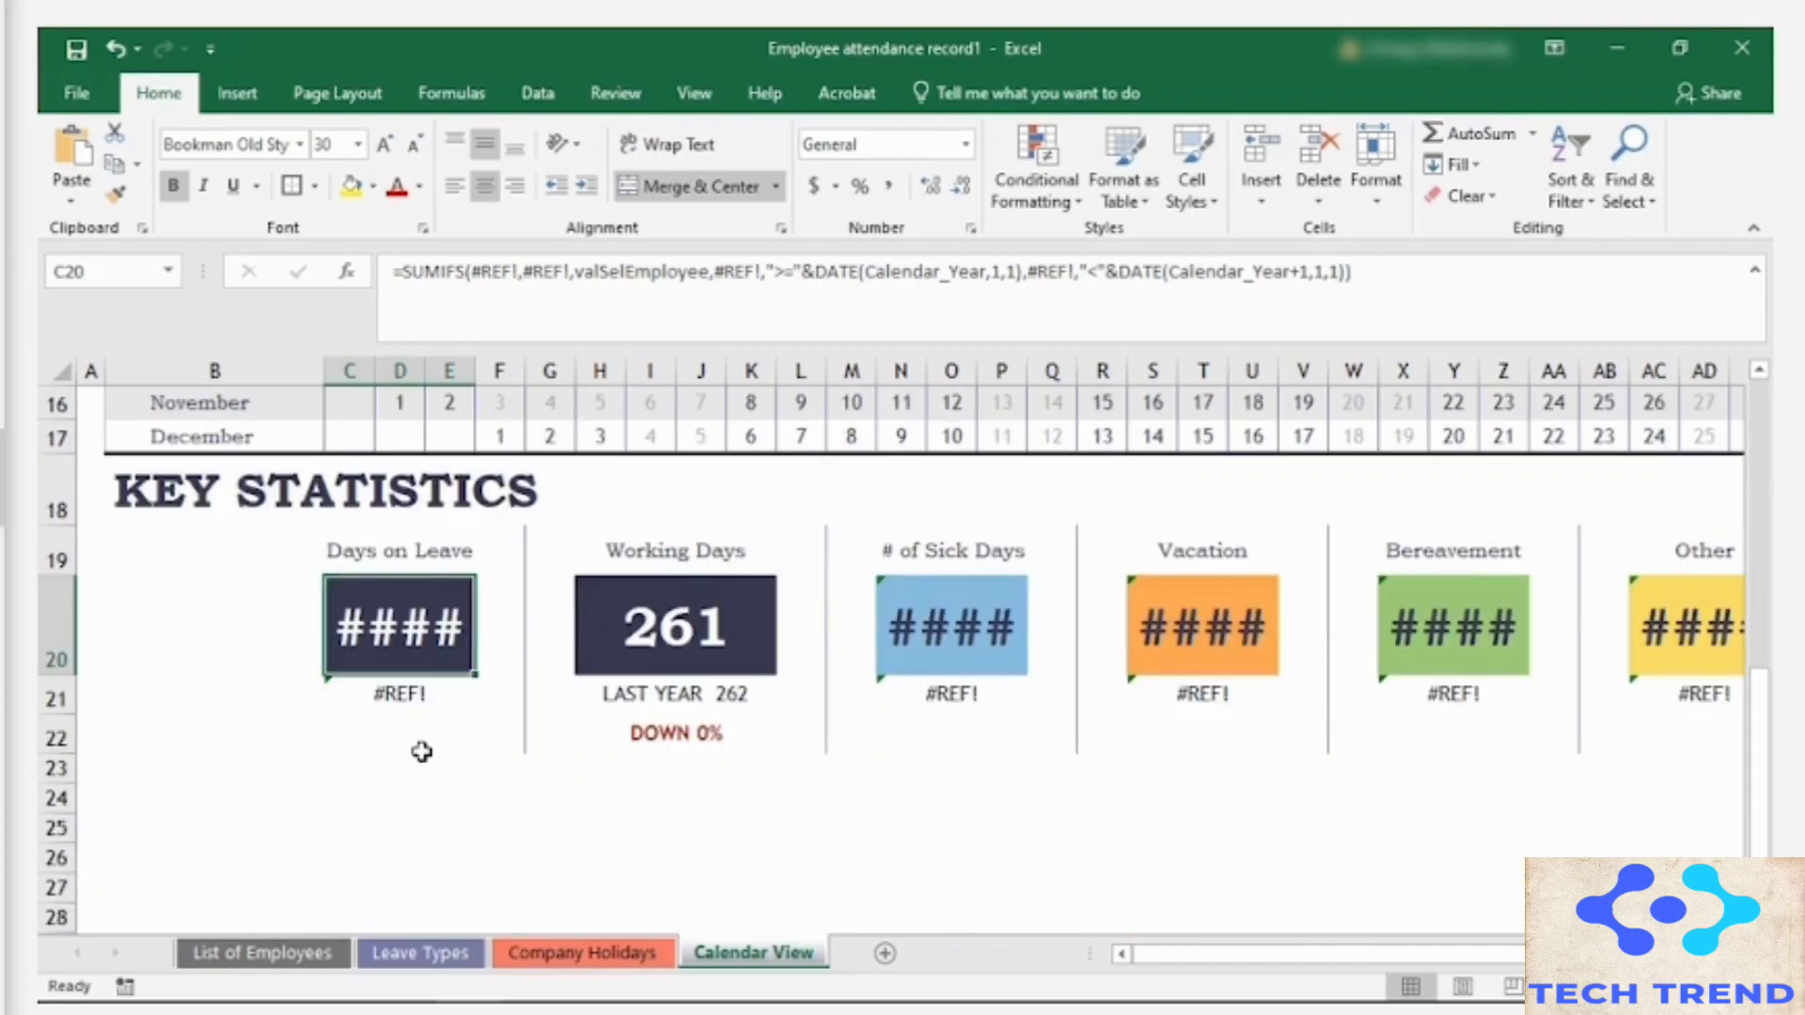
scroll(419, 745, up, 1)
drag(301, 642, 515, 854)
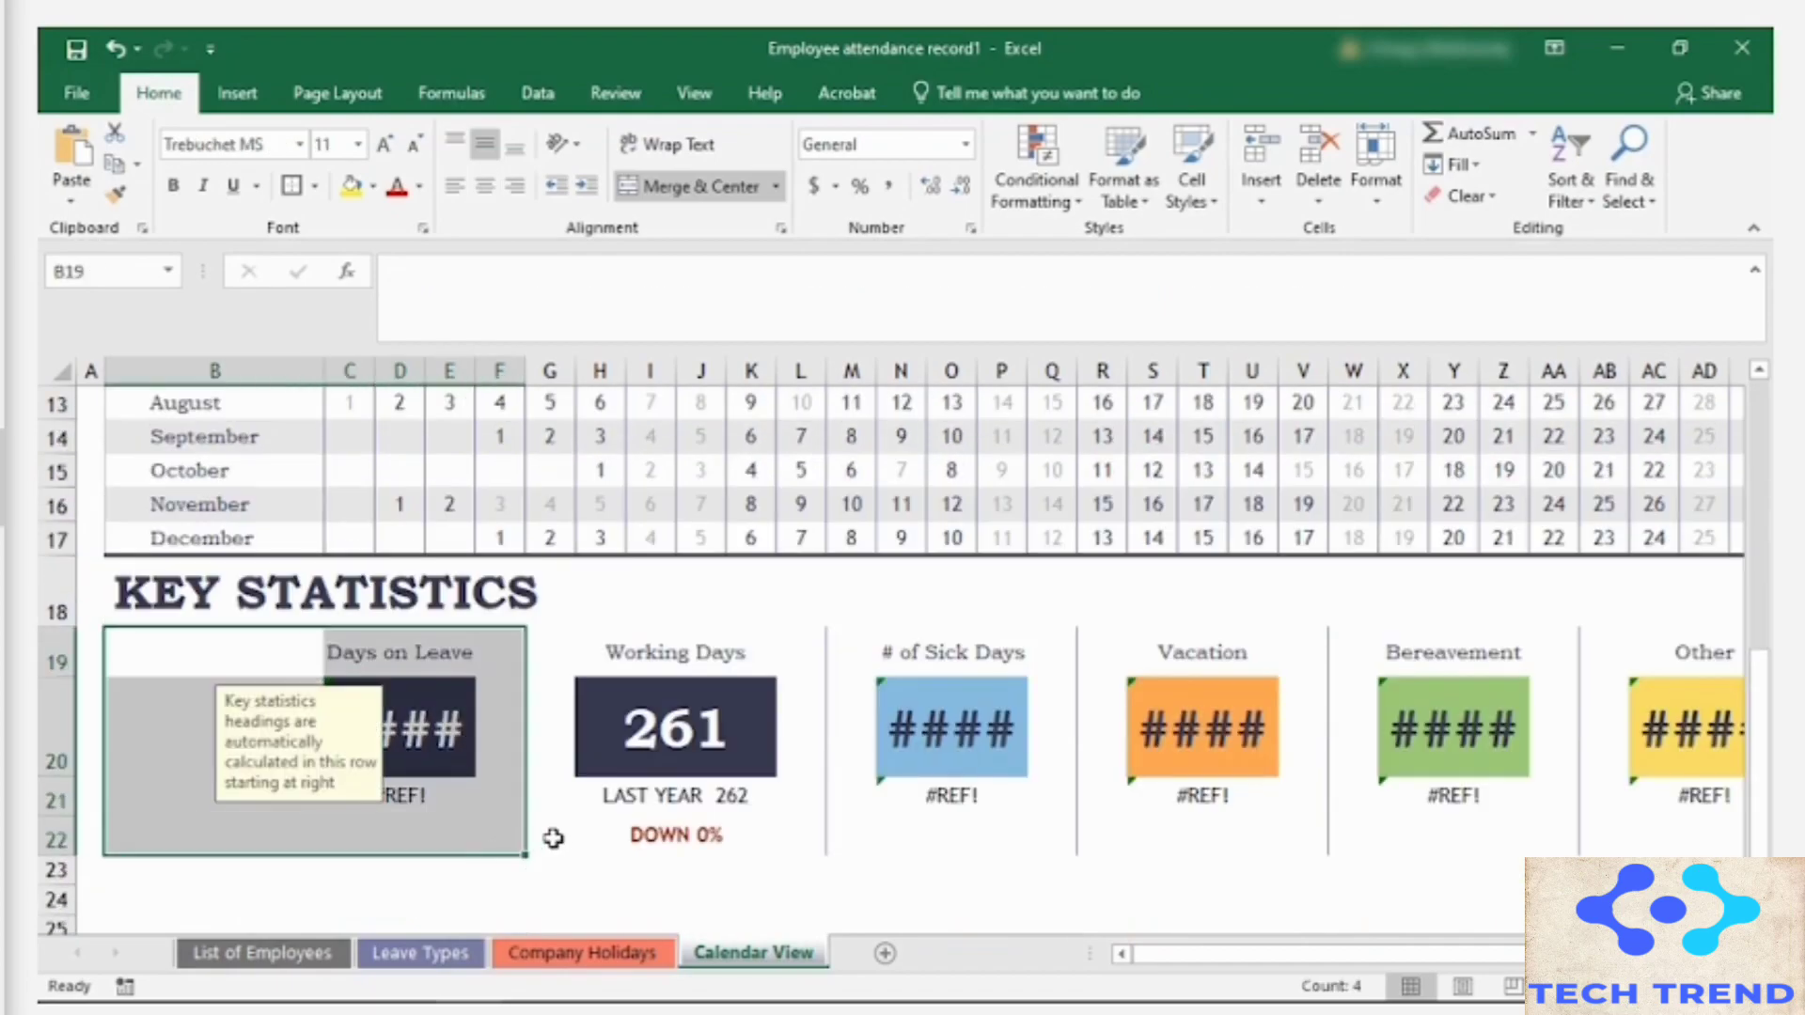
click(1491, 203)
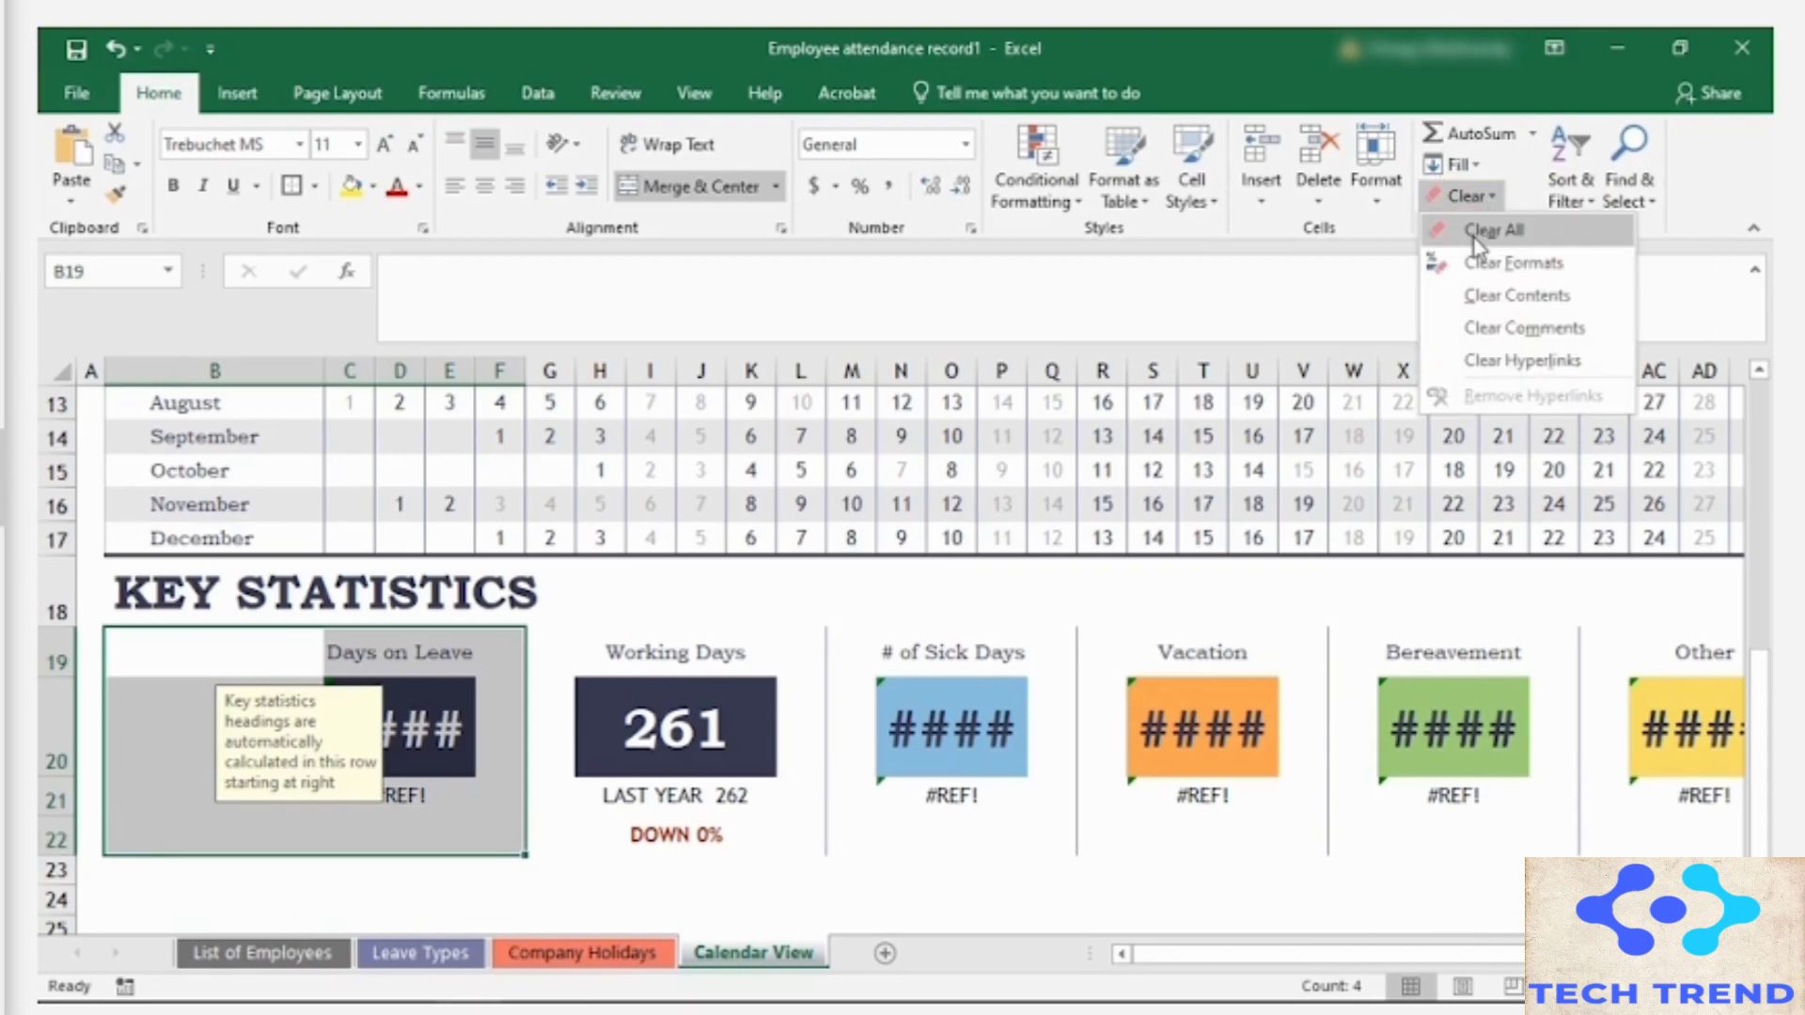
click(1512, 244)
click(776, 834)
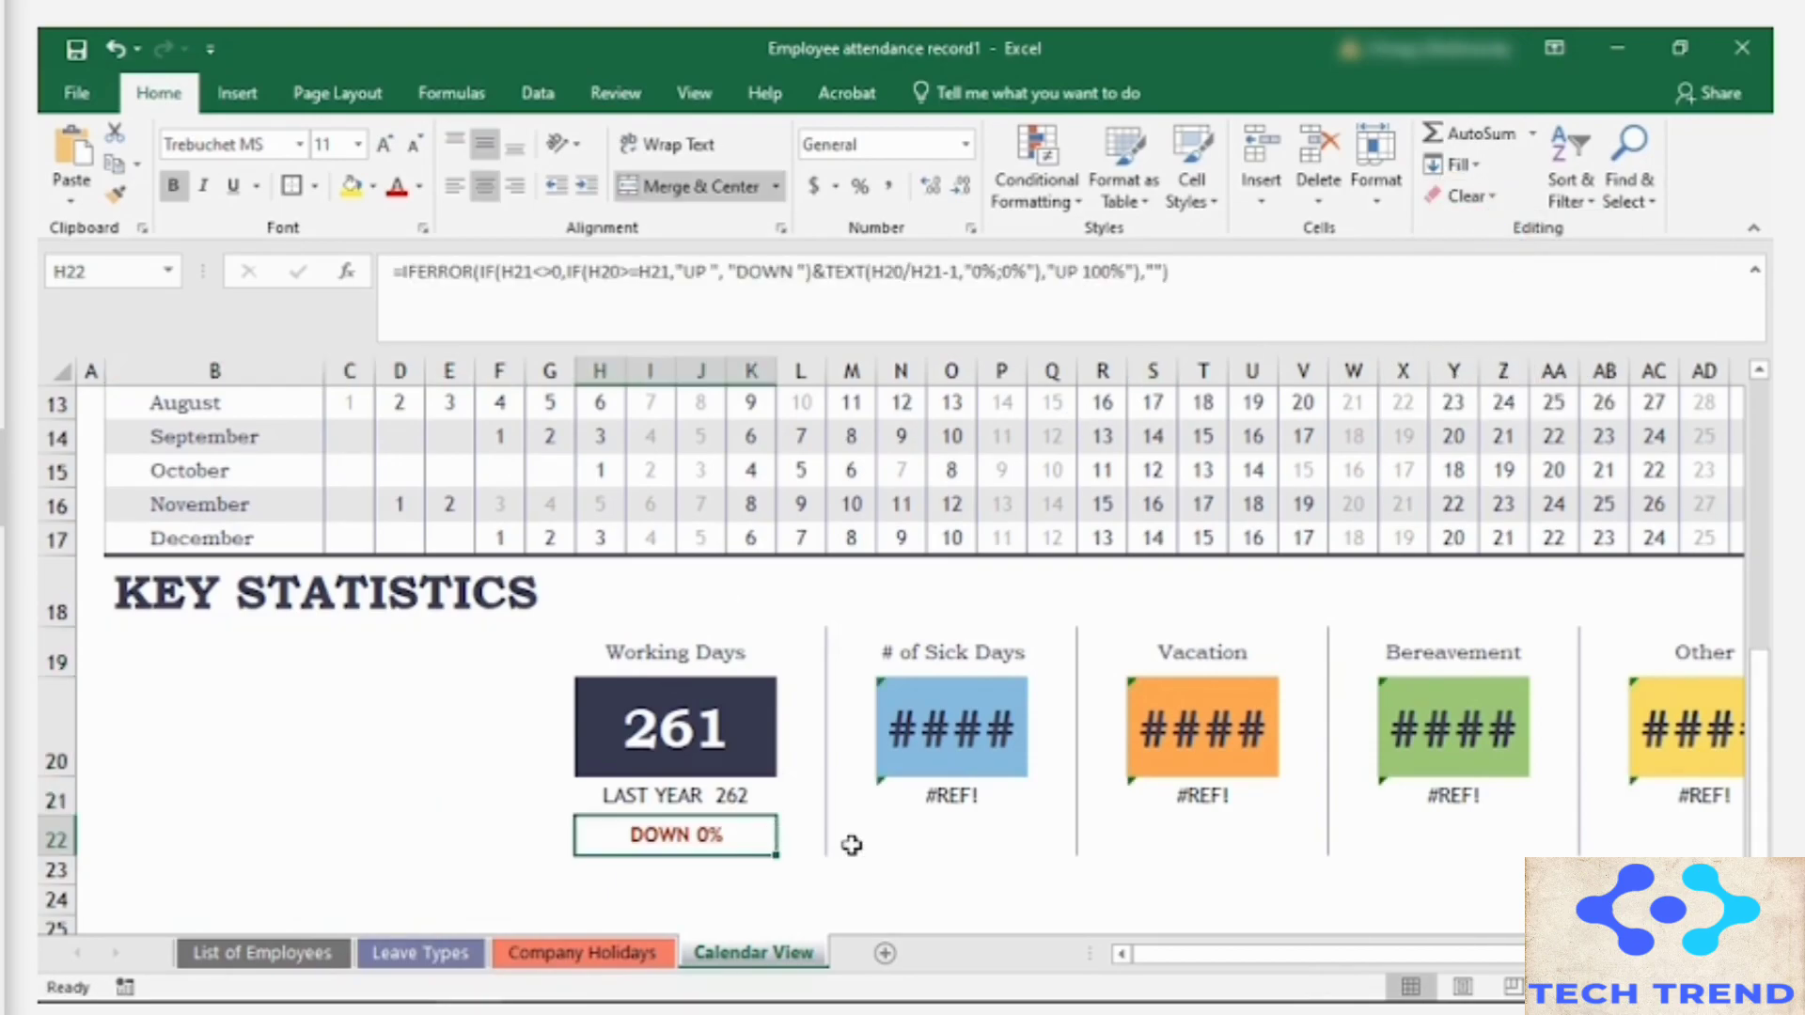
Step: Clear all contents and formatting of the remaining Key Statistics section in rows 18 to 23
mouse_move(107, 589)
mouse_down()
mouse_move(934, 907)
mouse_move(1298, 876)
mouse_up()
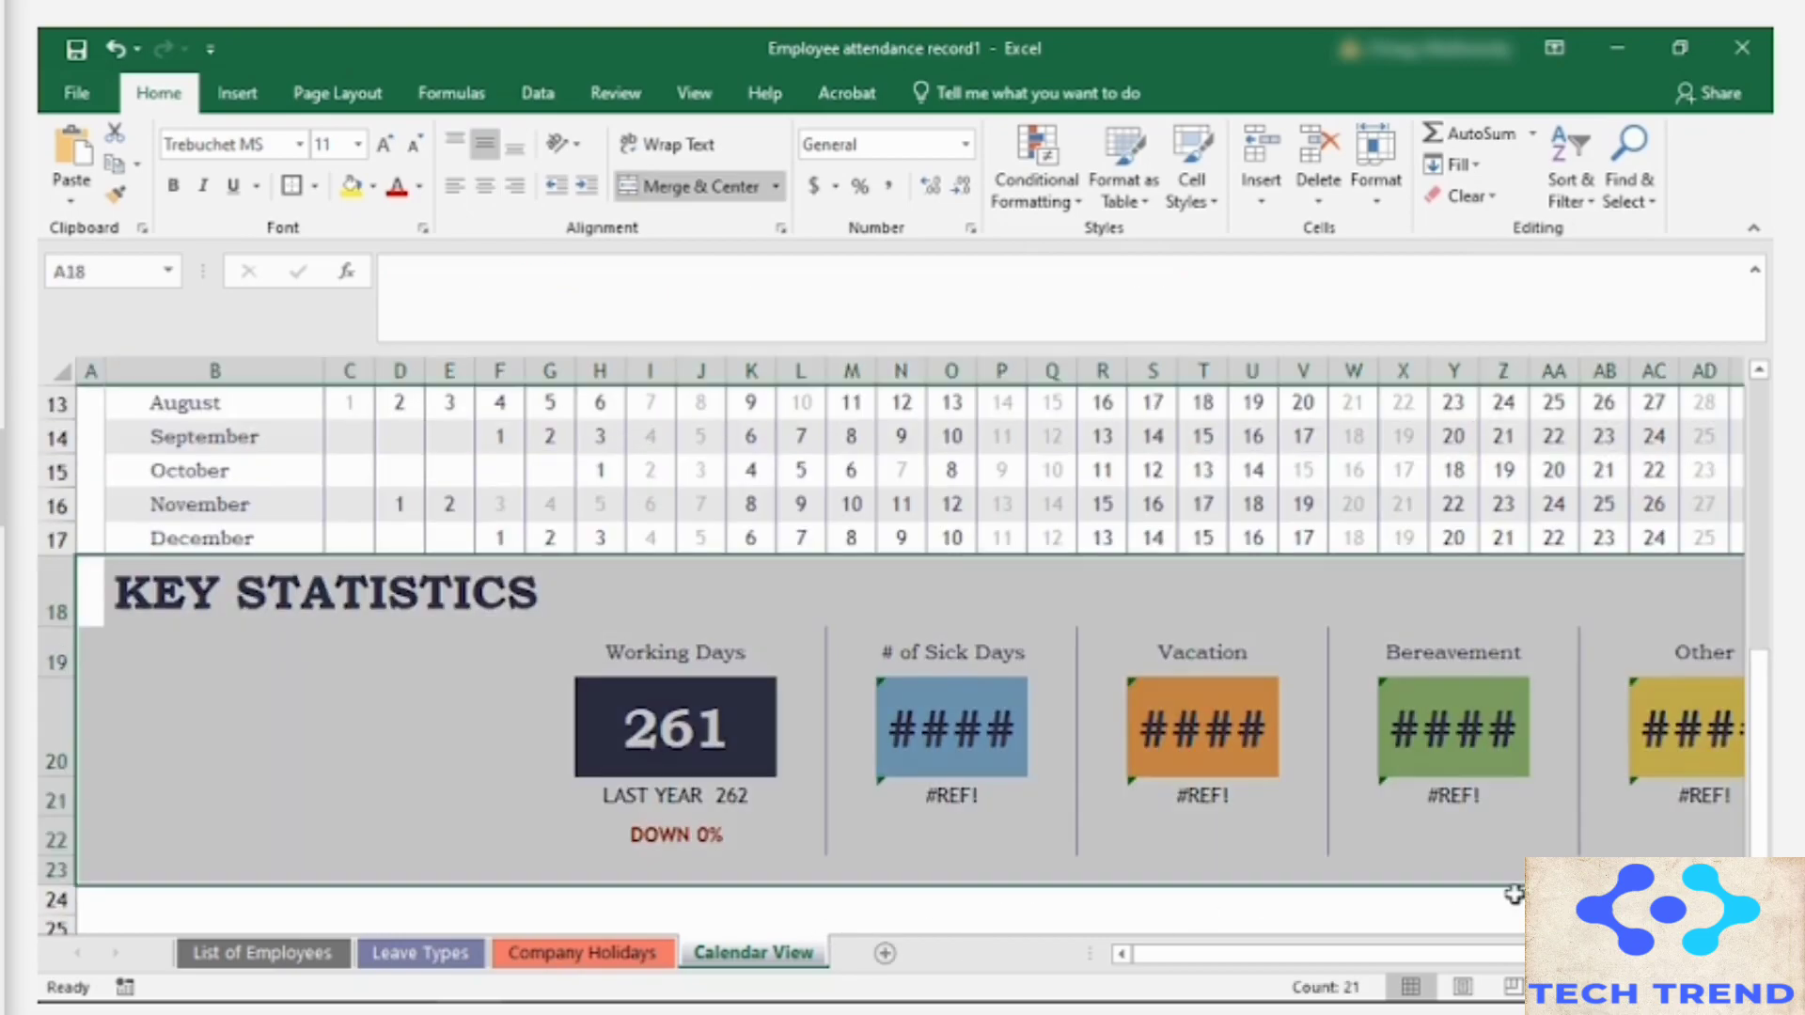
click(1467, 196)
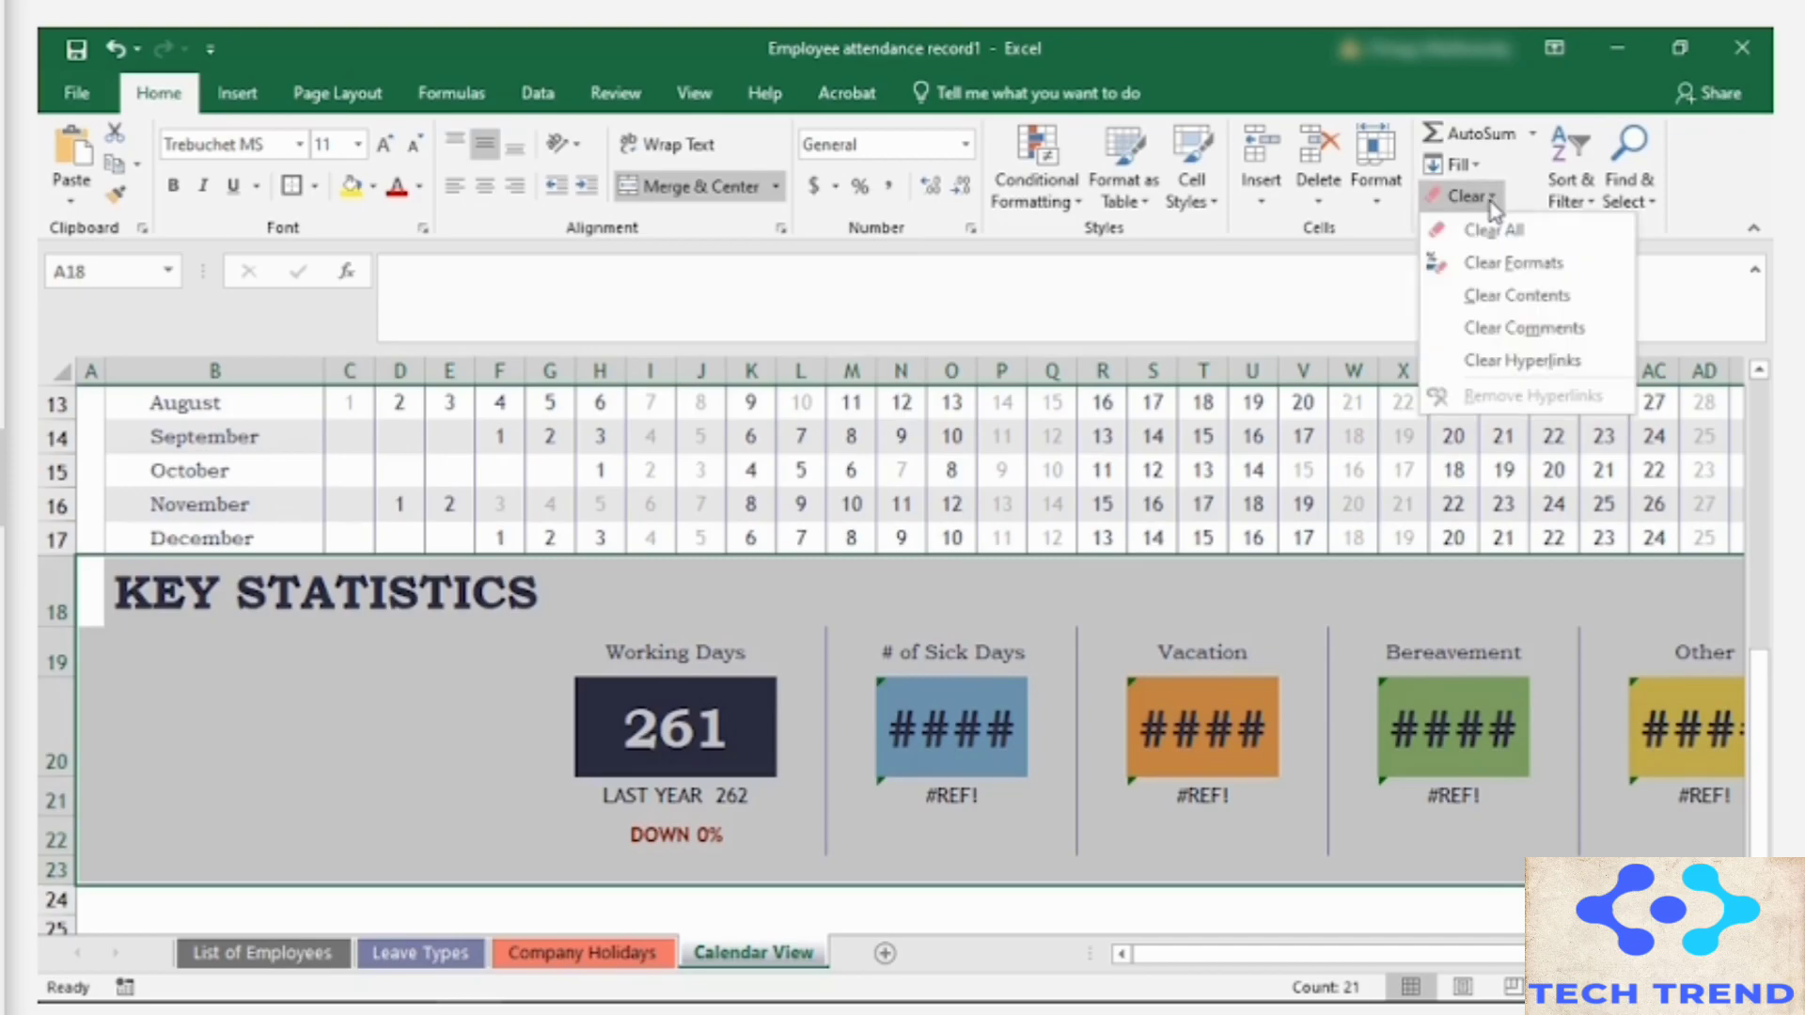
click(1547, 232)
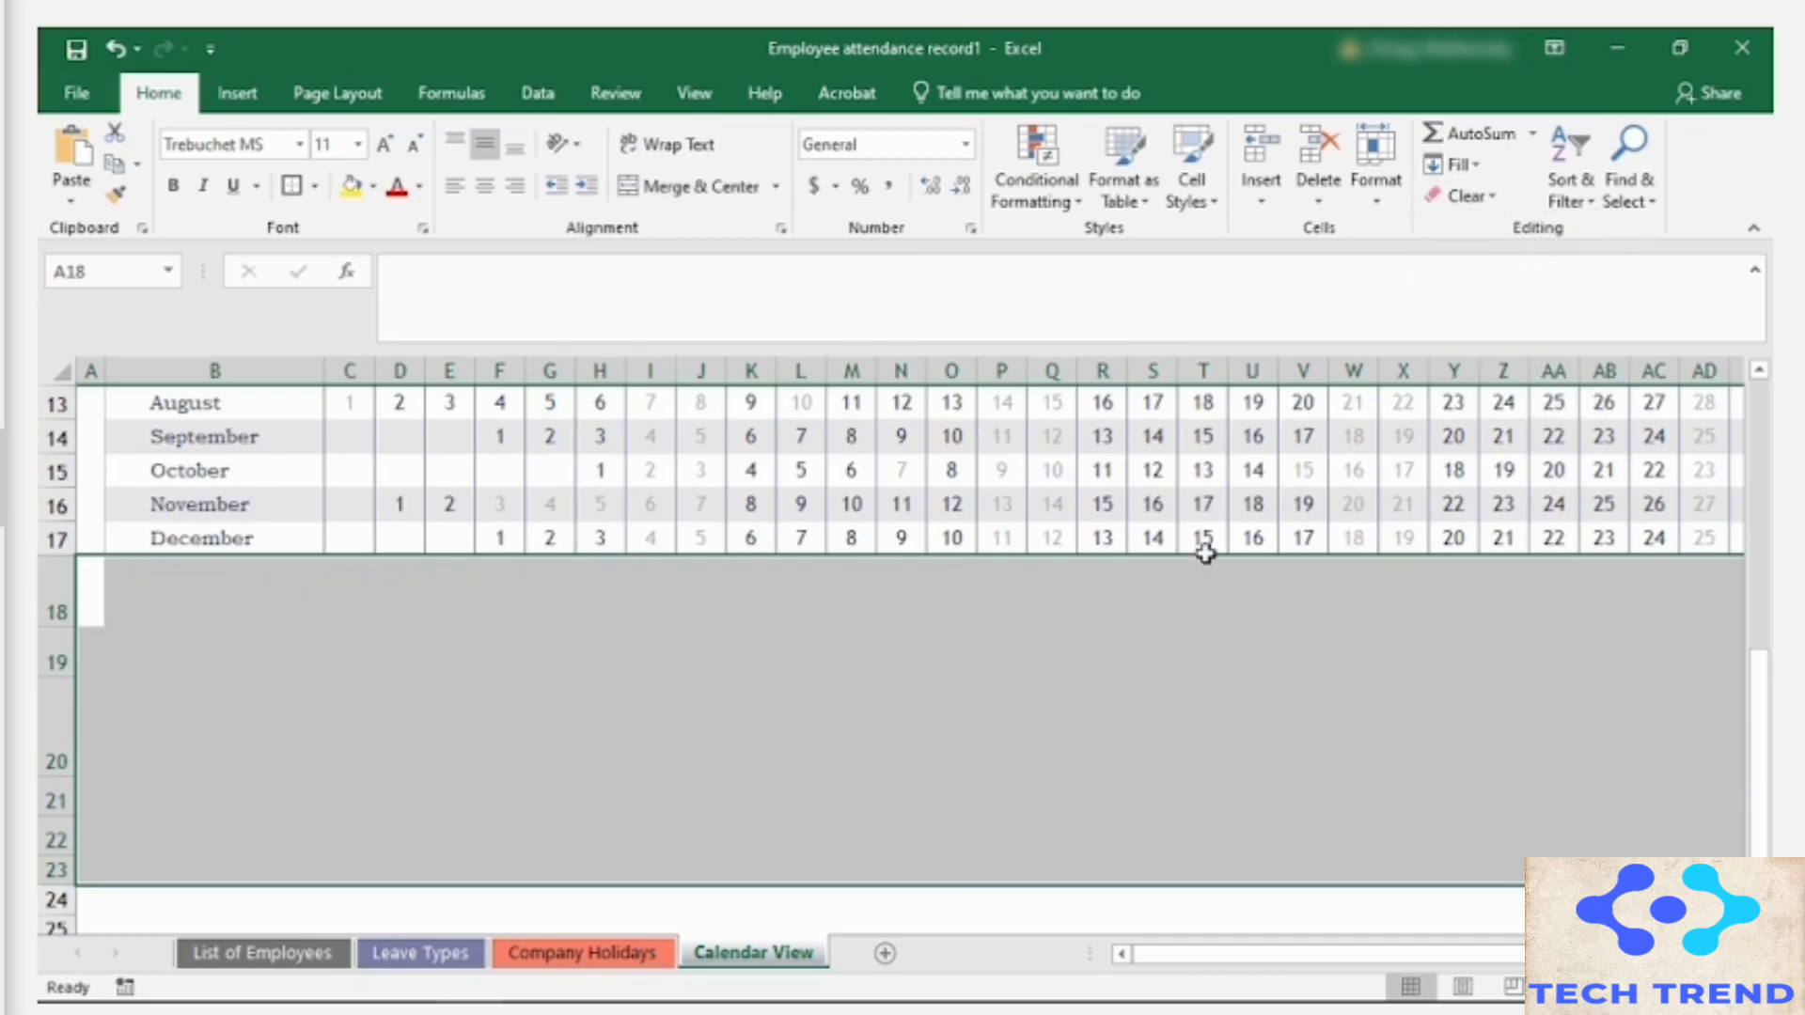
click(943, 755)
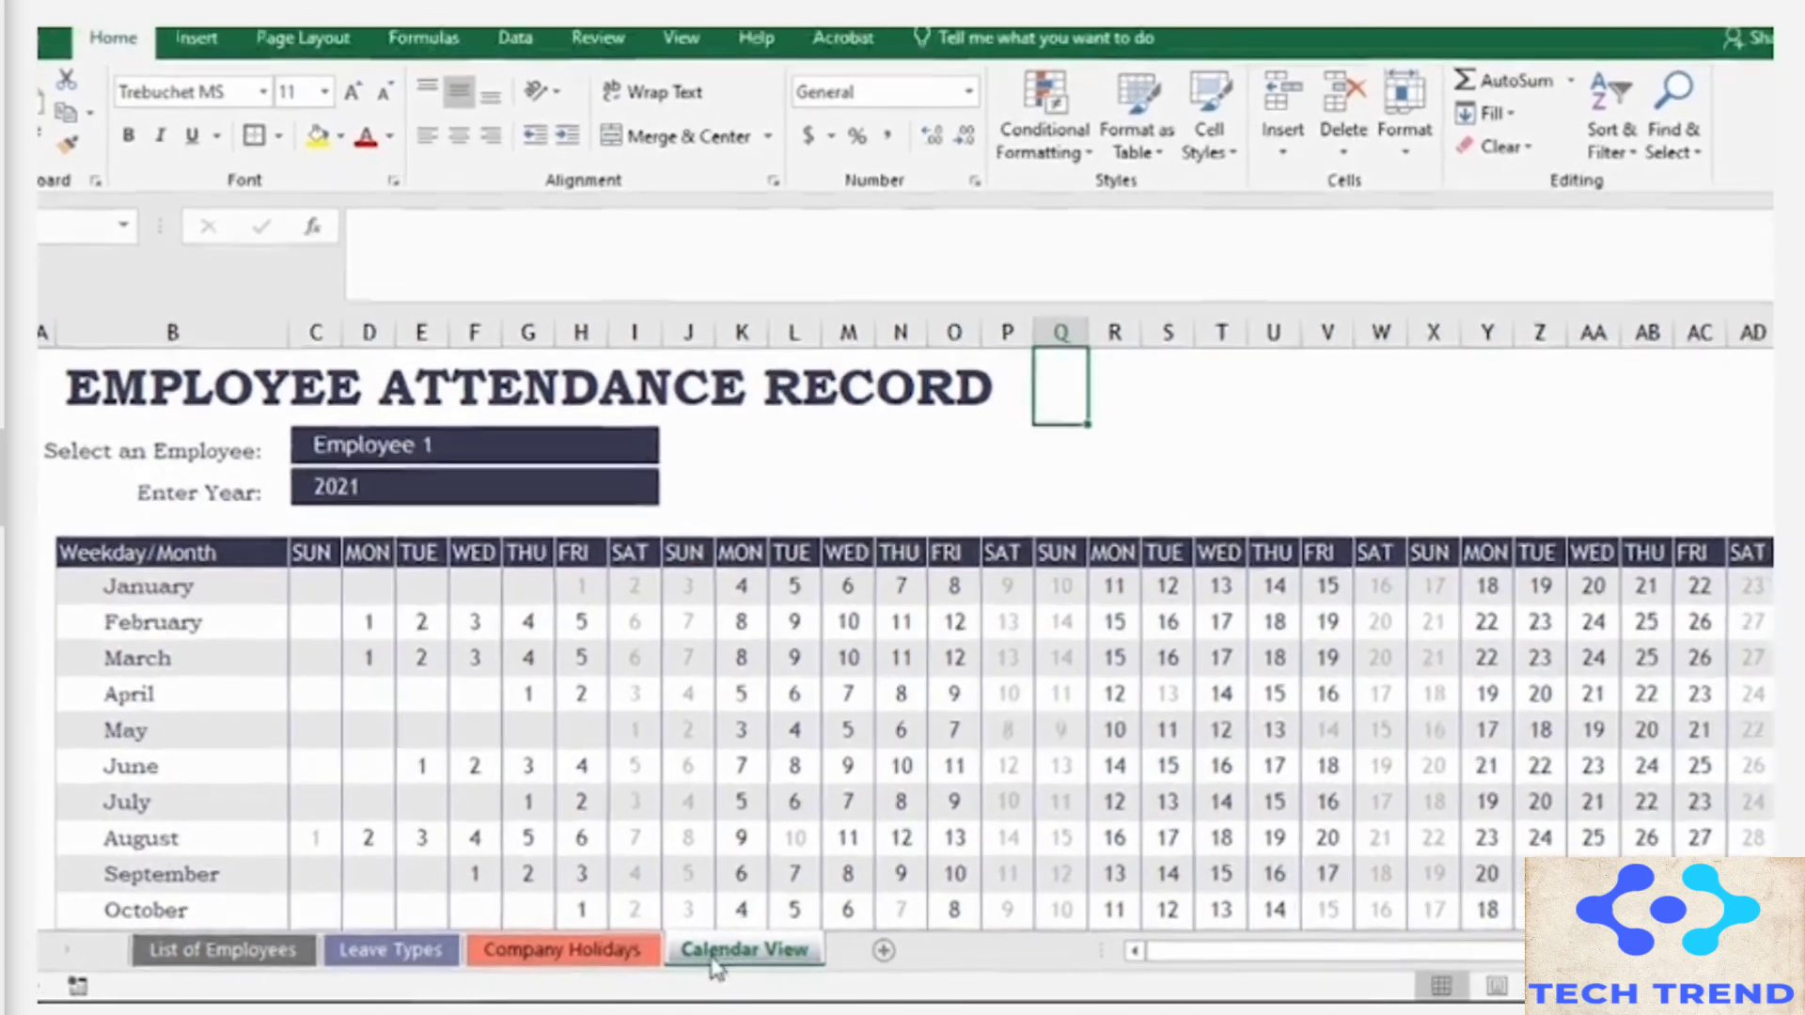
Step: Rename the Calendar View sheet as August Attendance
right_click(747, 950)
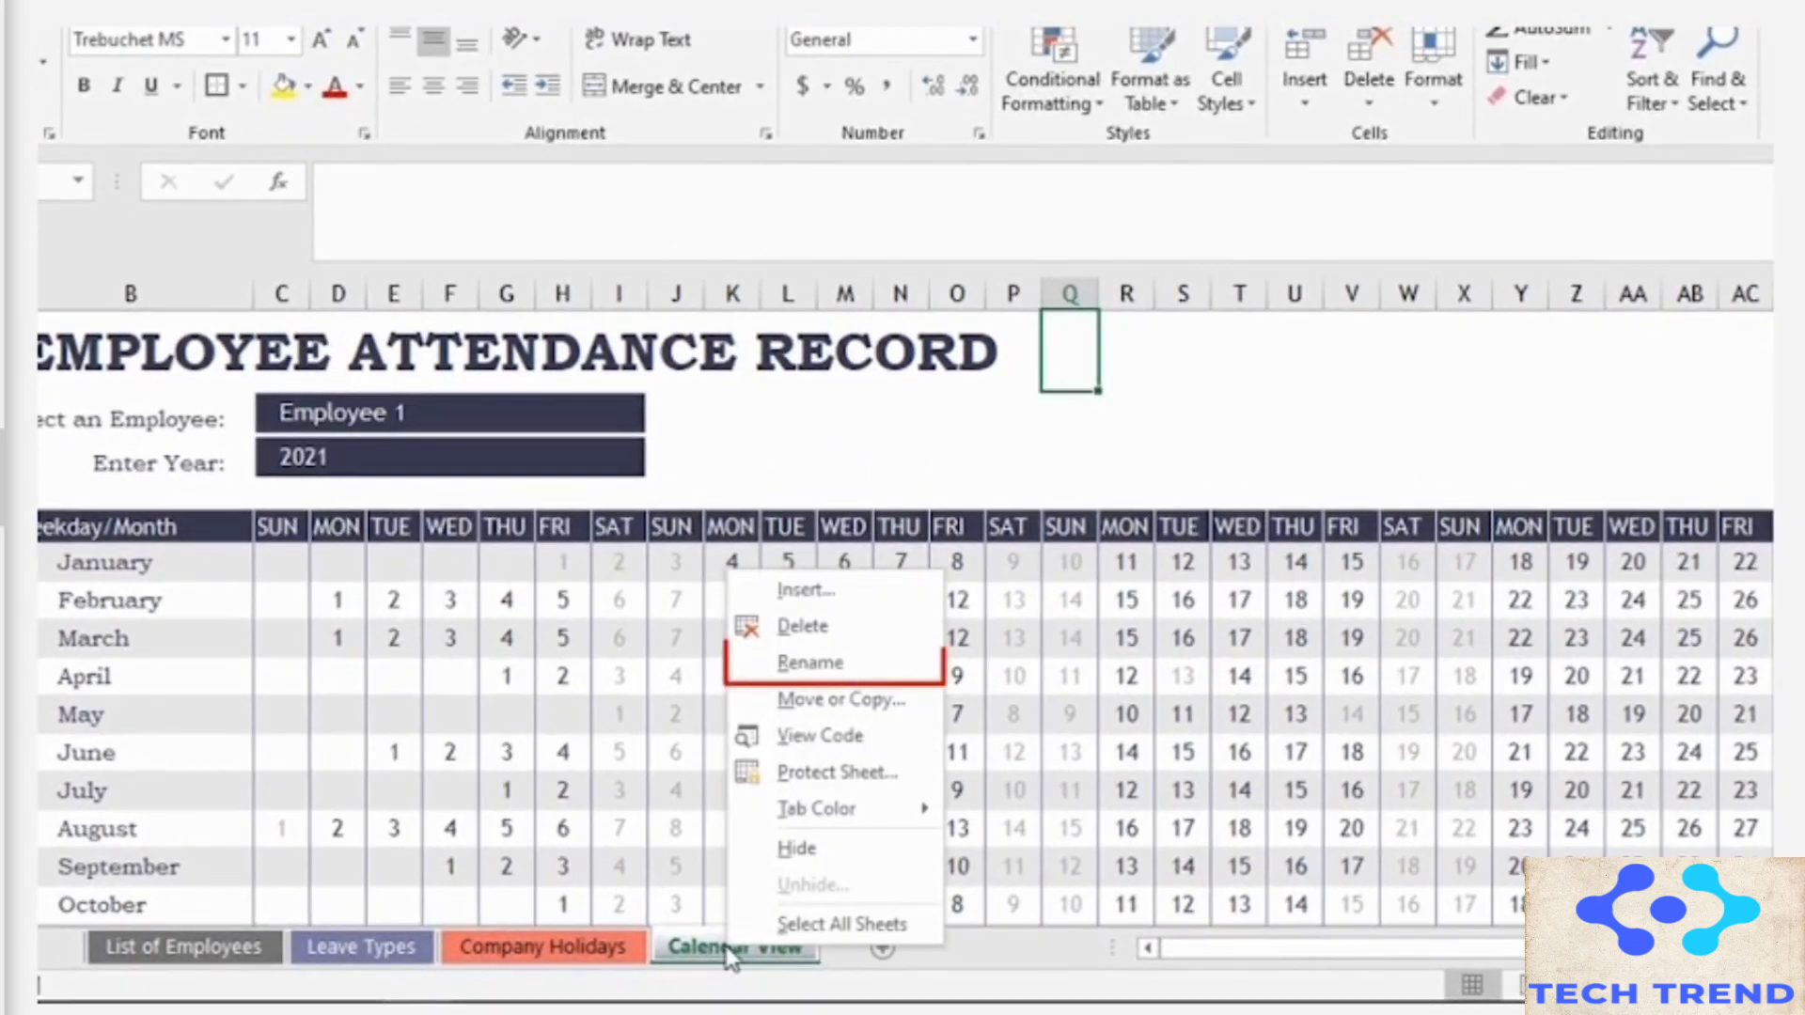
click(827, 665)
text(August Attendace)
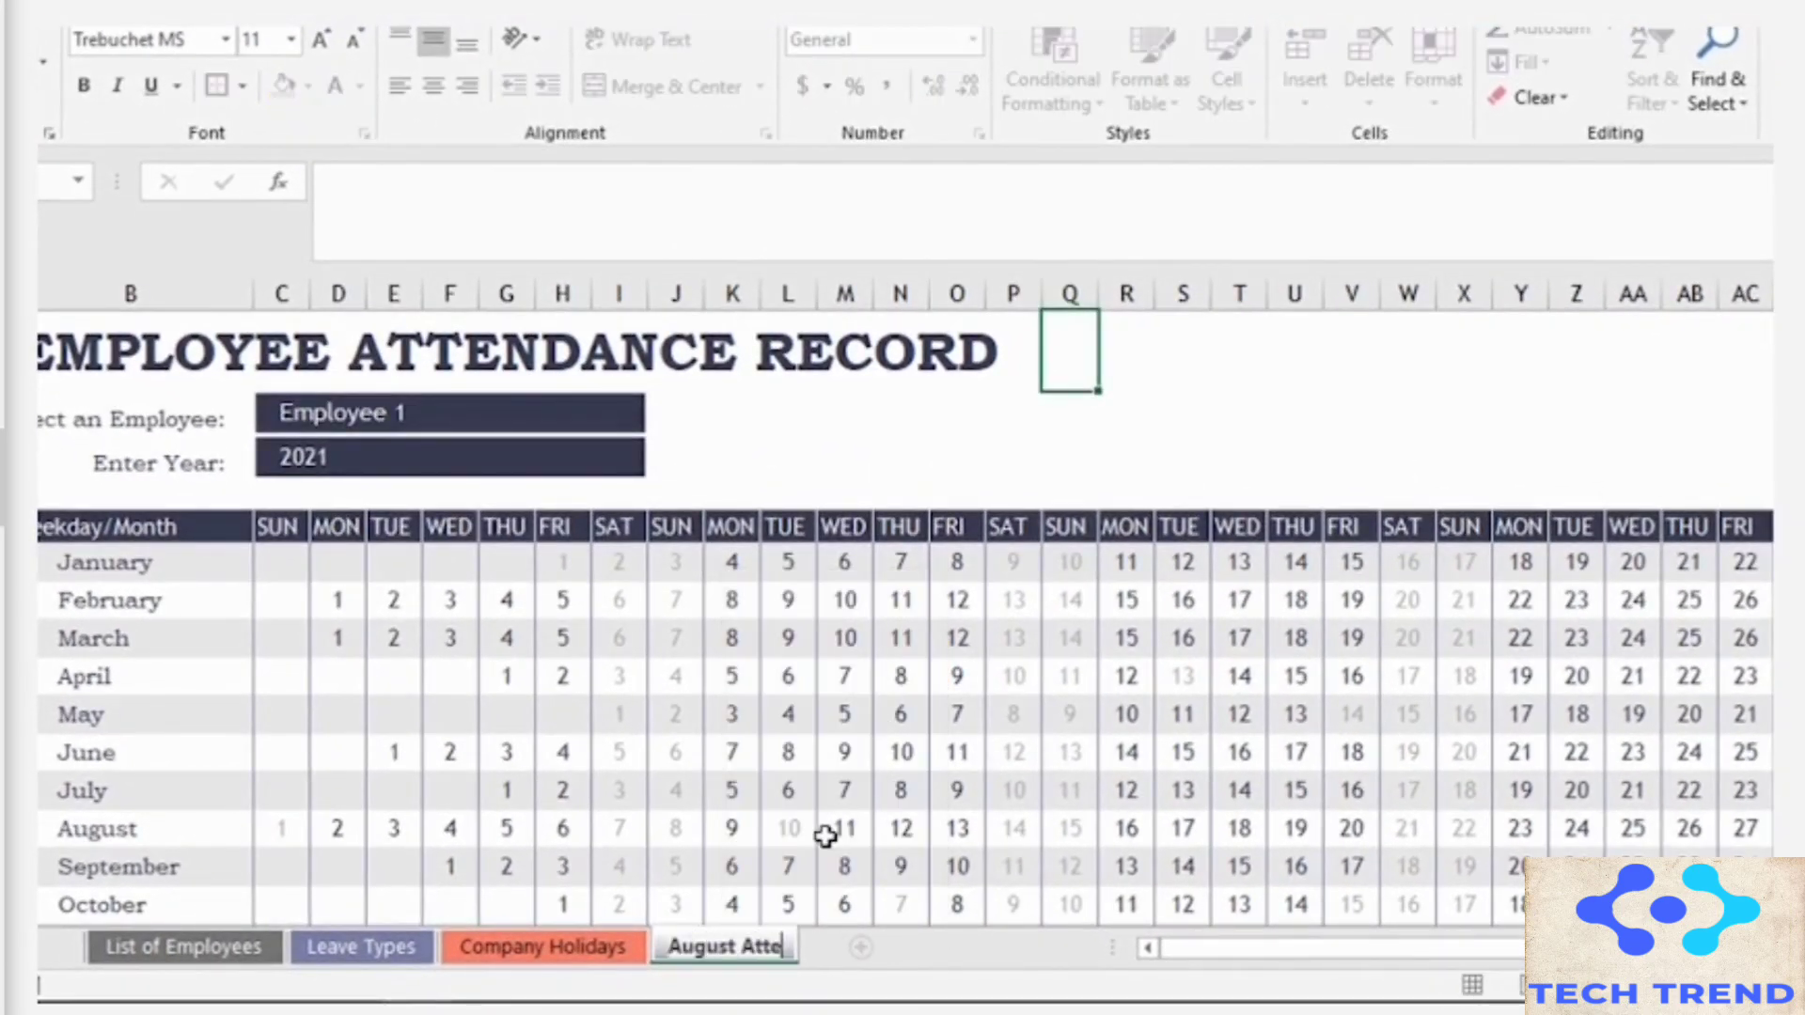
key(BackSpace)
key(BackSpace)
text(nce)
click(826, 837)
Step: Clear the Select an Employee label and its employee cell from row 2
drag(160, 417, 401, 413)
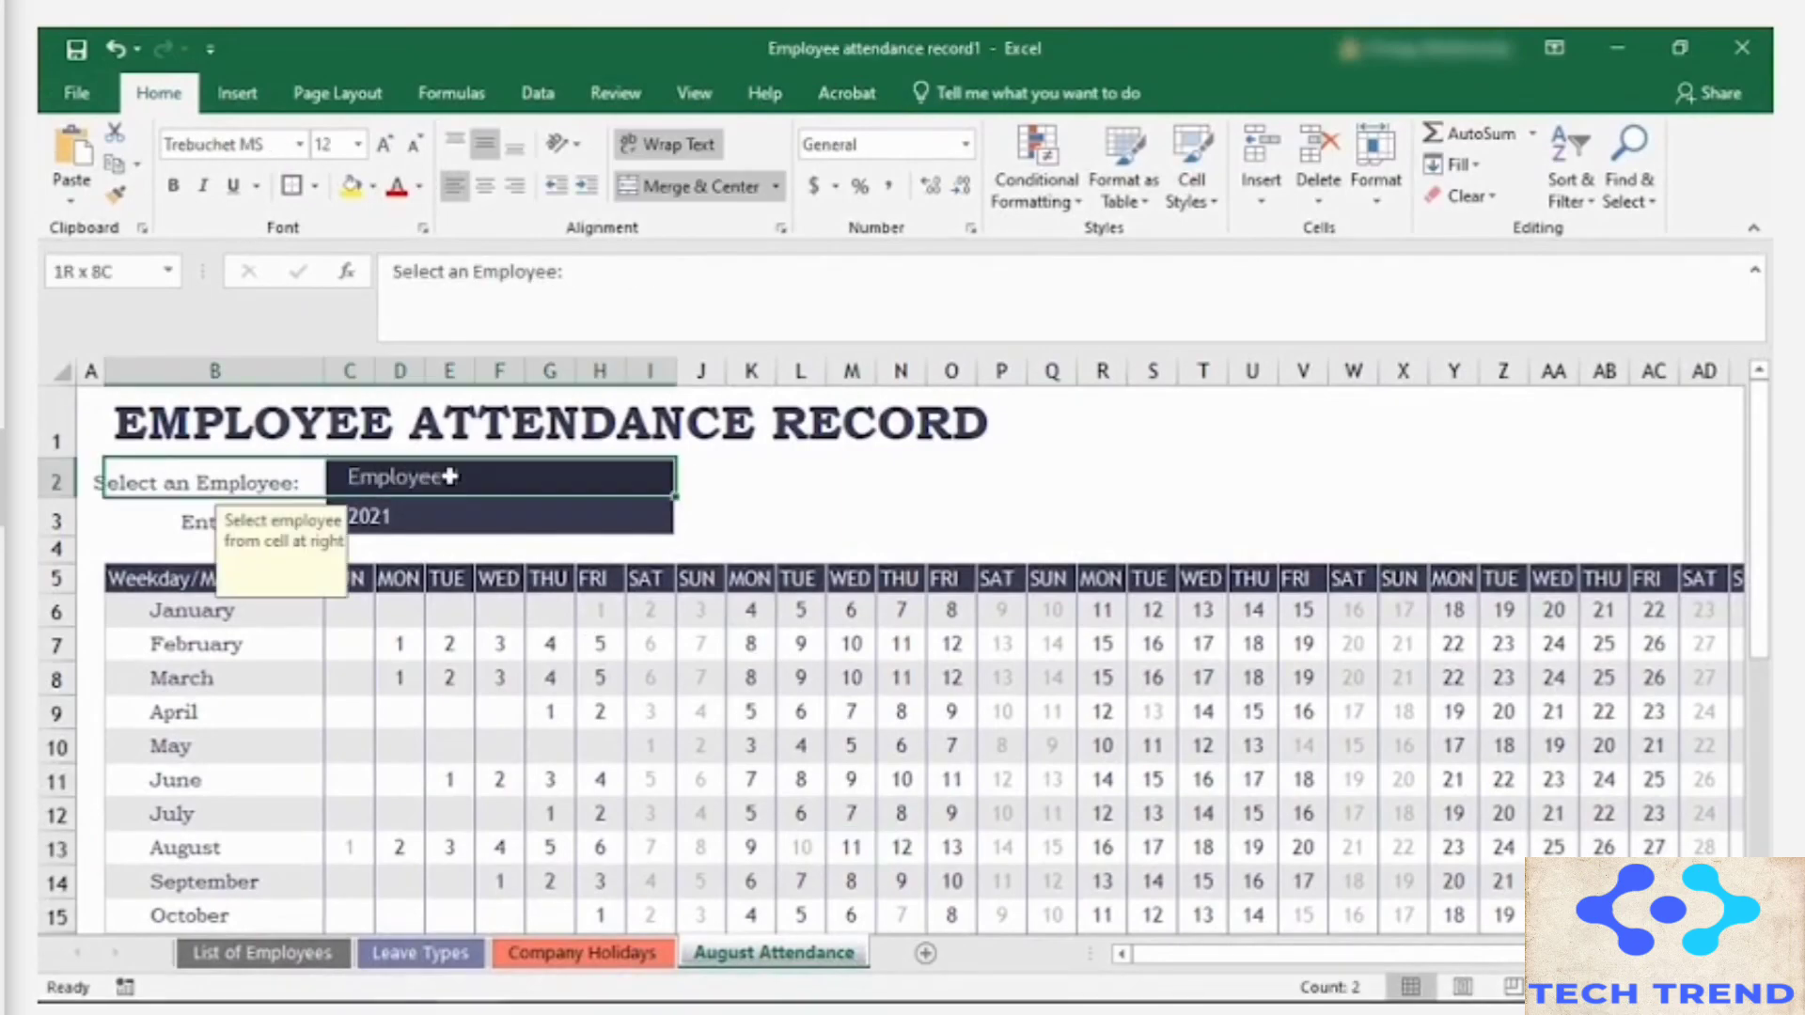
drag(456, 477, 663, 476)
click(1487, 200)
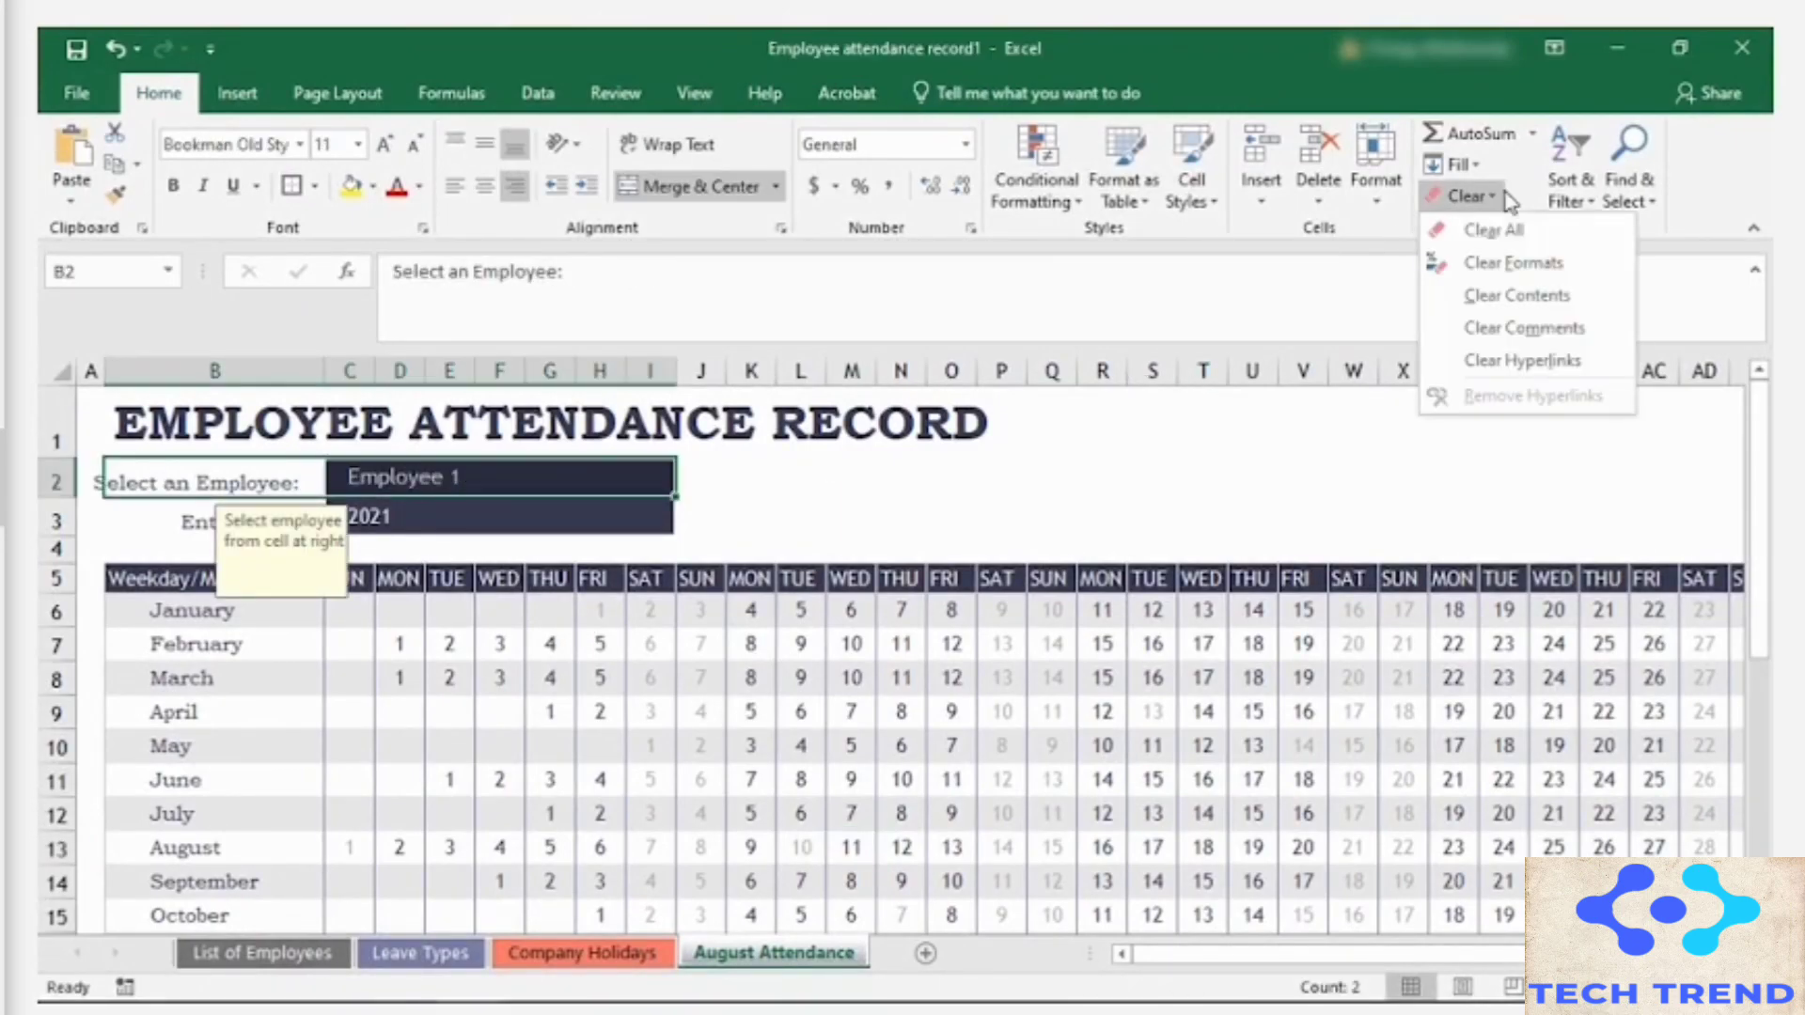
click(1495, 230)
Step: Replace the year formula in the dark cell C3 with the text Month: August 2021
click(378, 507)
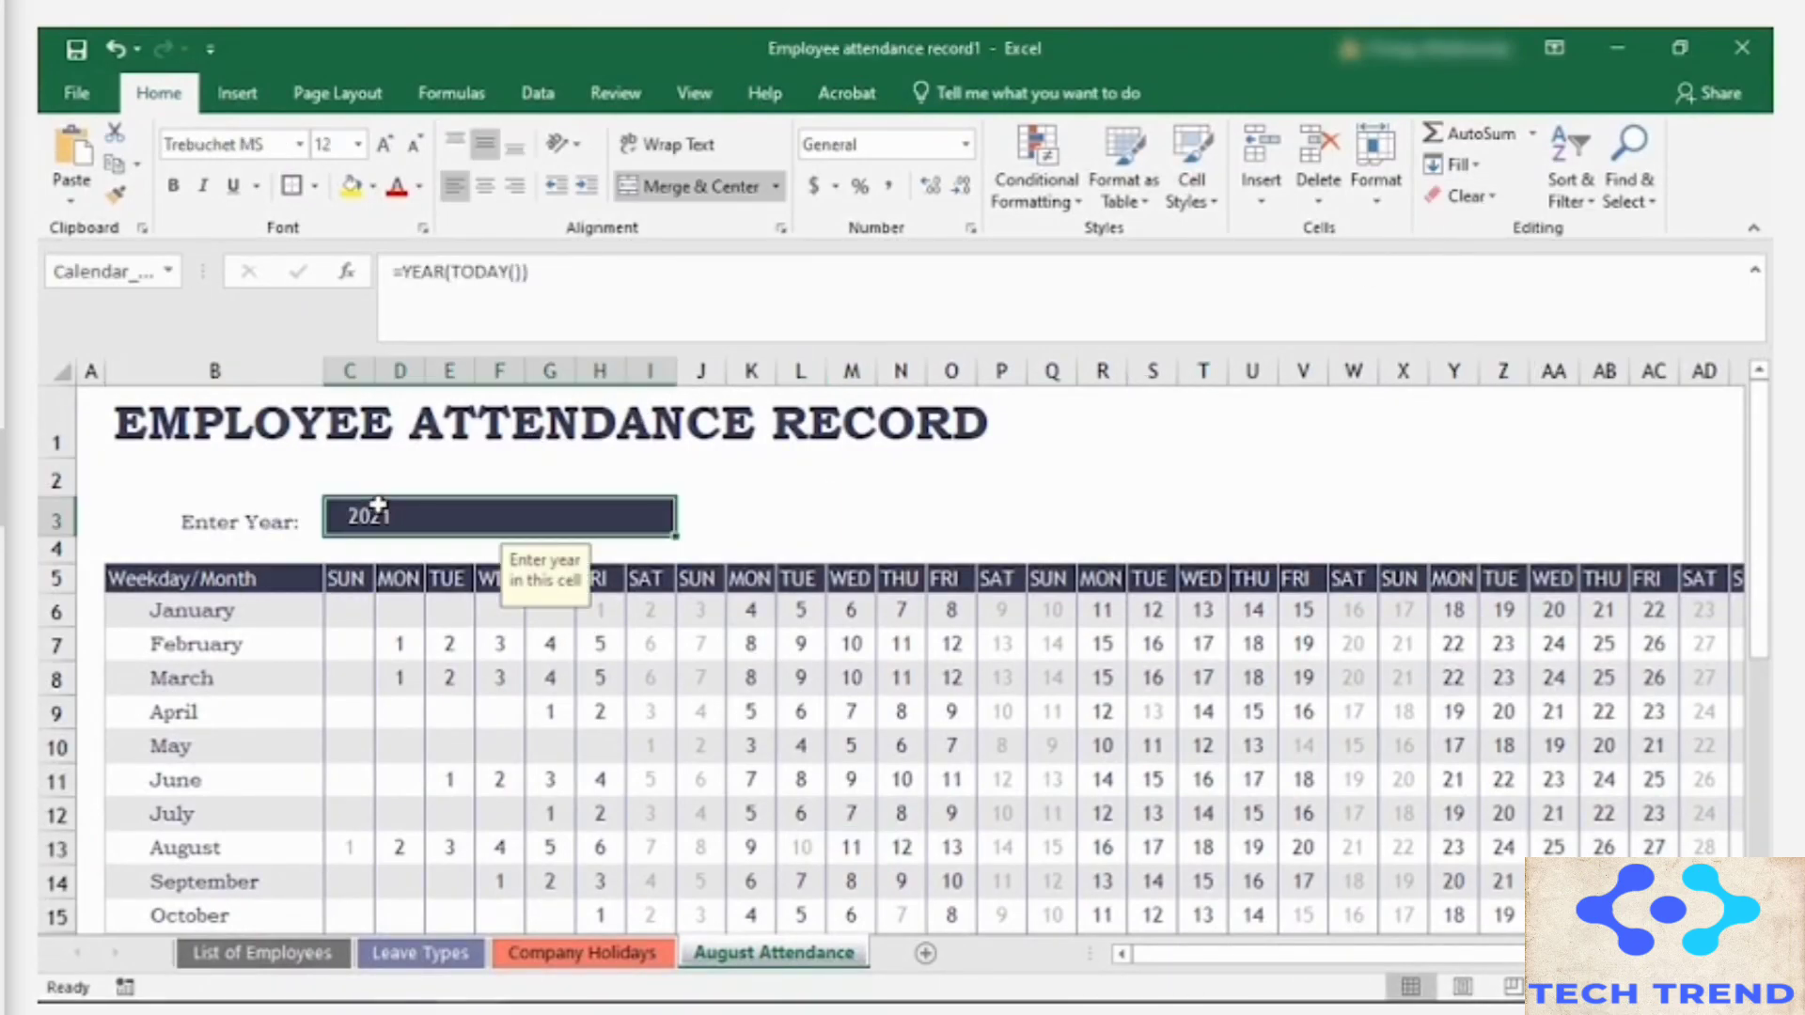
double_click(391, 515)
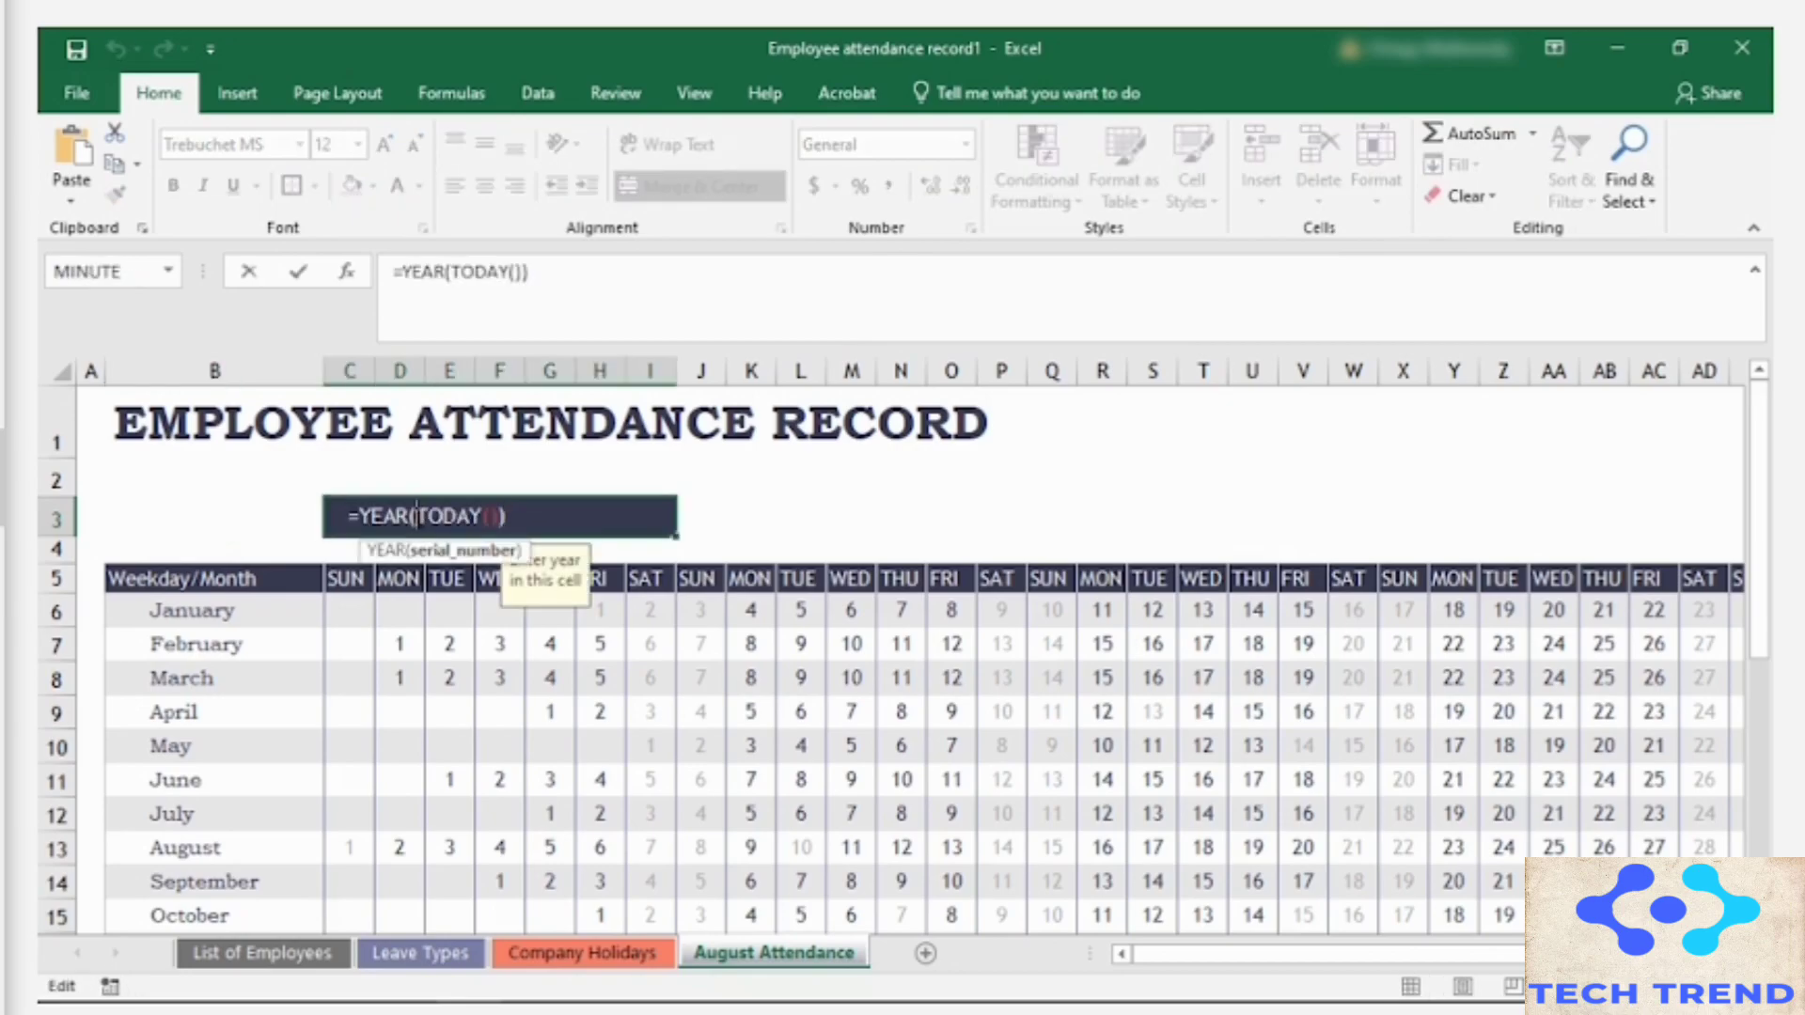
drag(529, 518, 331, 515)
key(Delete)
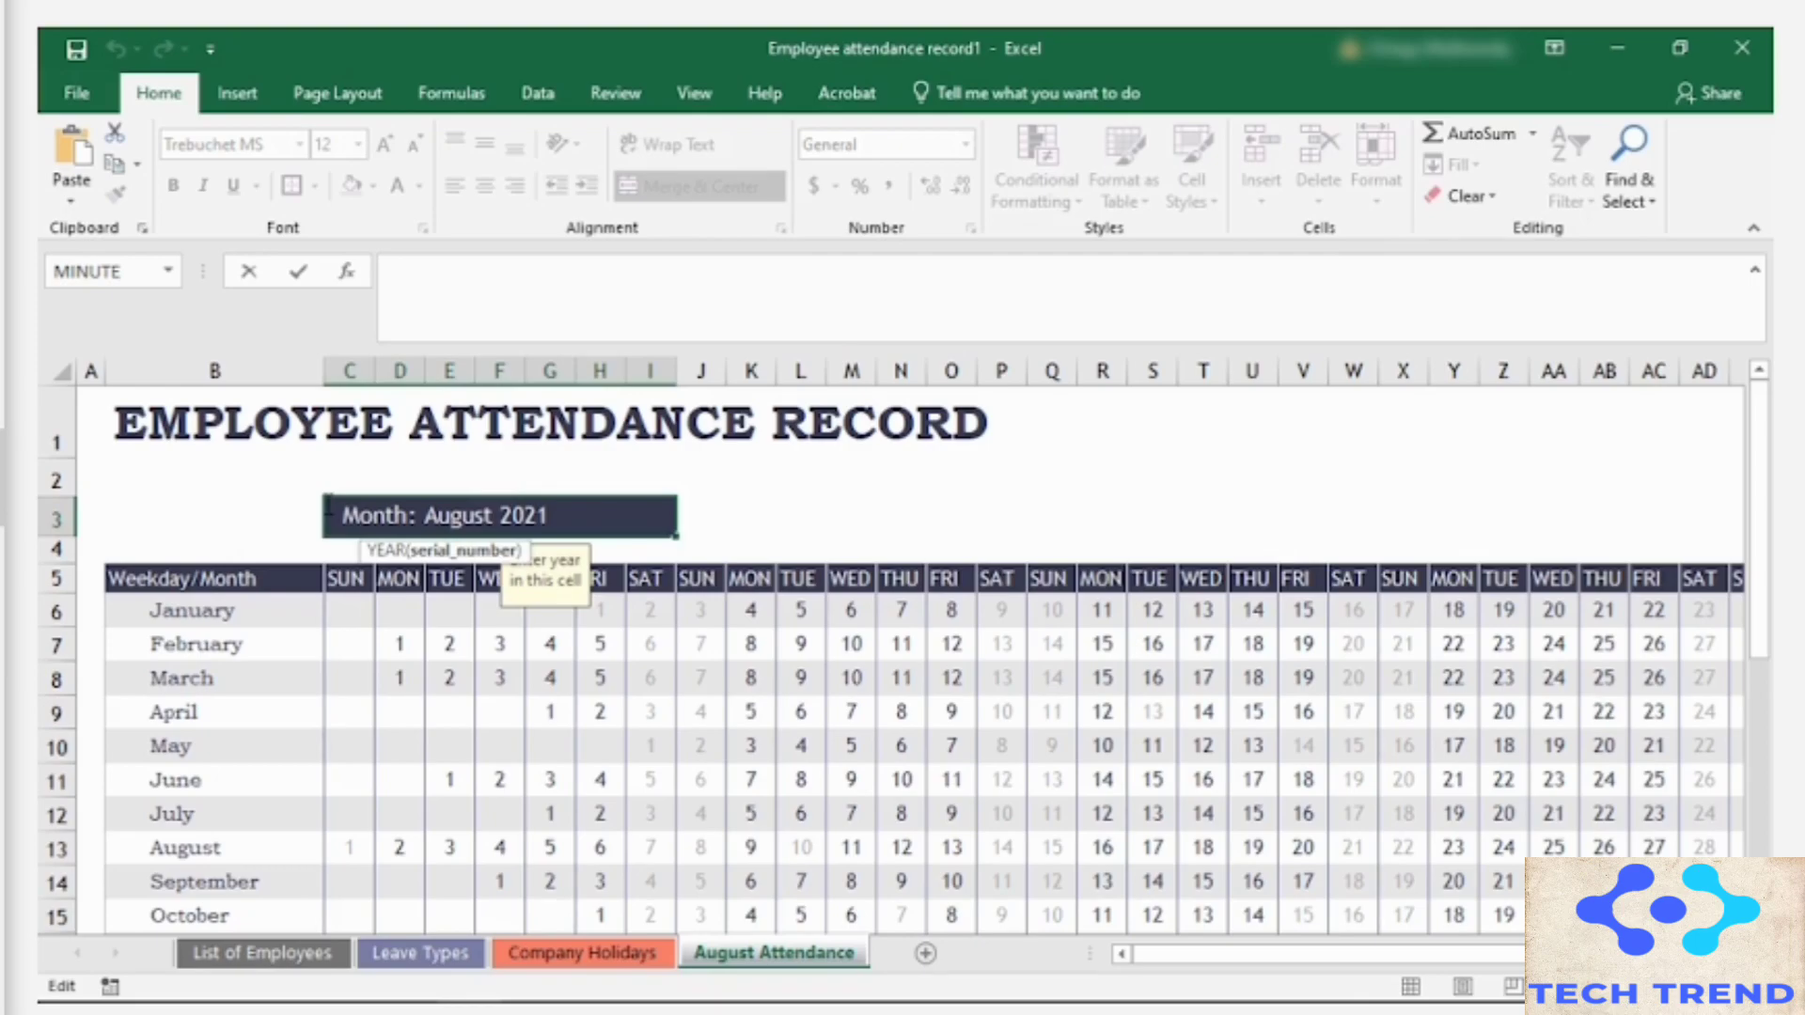
click(784, 512)
Step: Insert a new sheet row directly below the Employee Attendance Record title
click(376, 513)
click(354, 478)
click(411, 474)
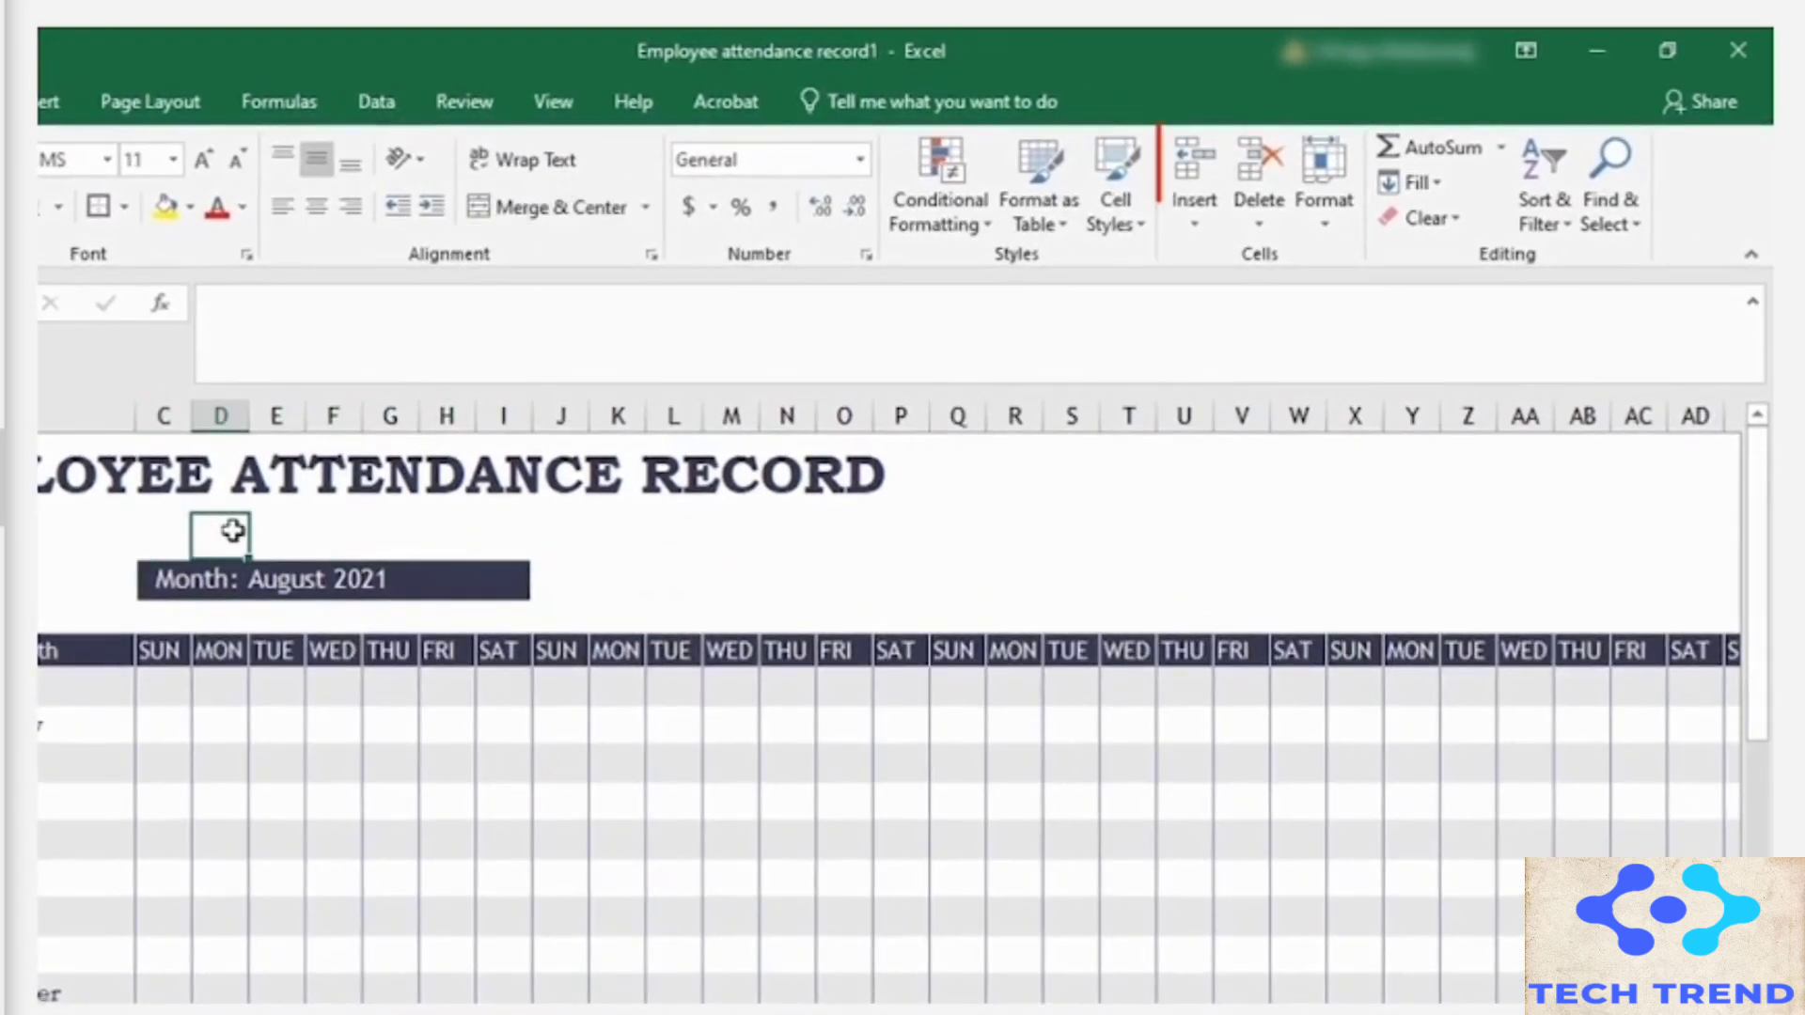
click(1196, 224)
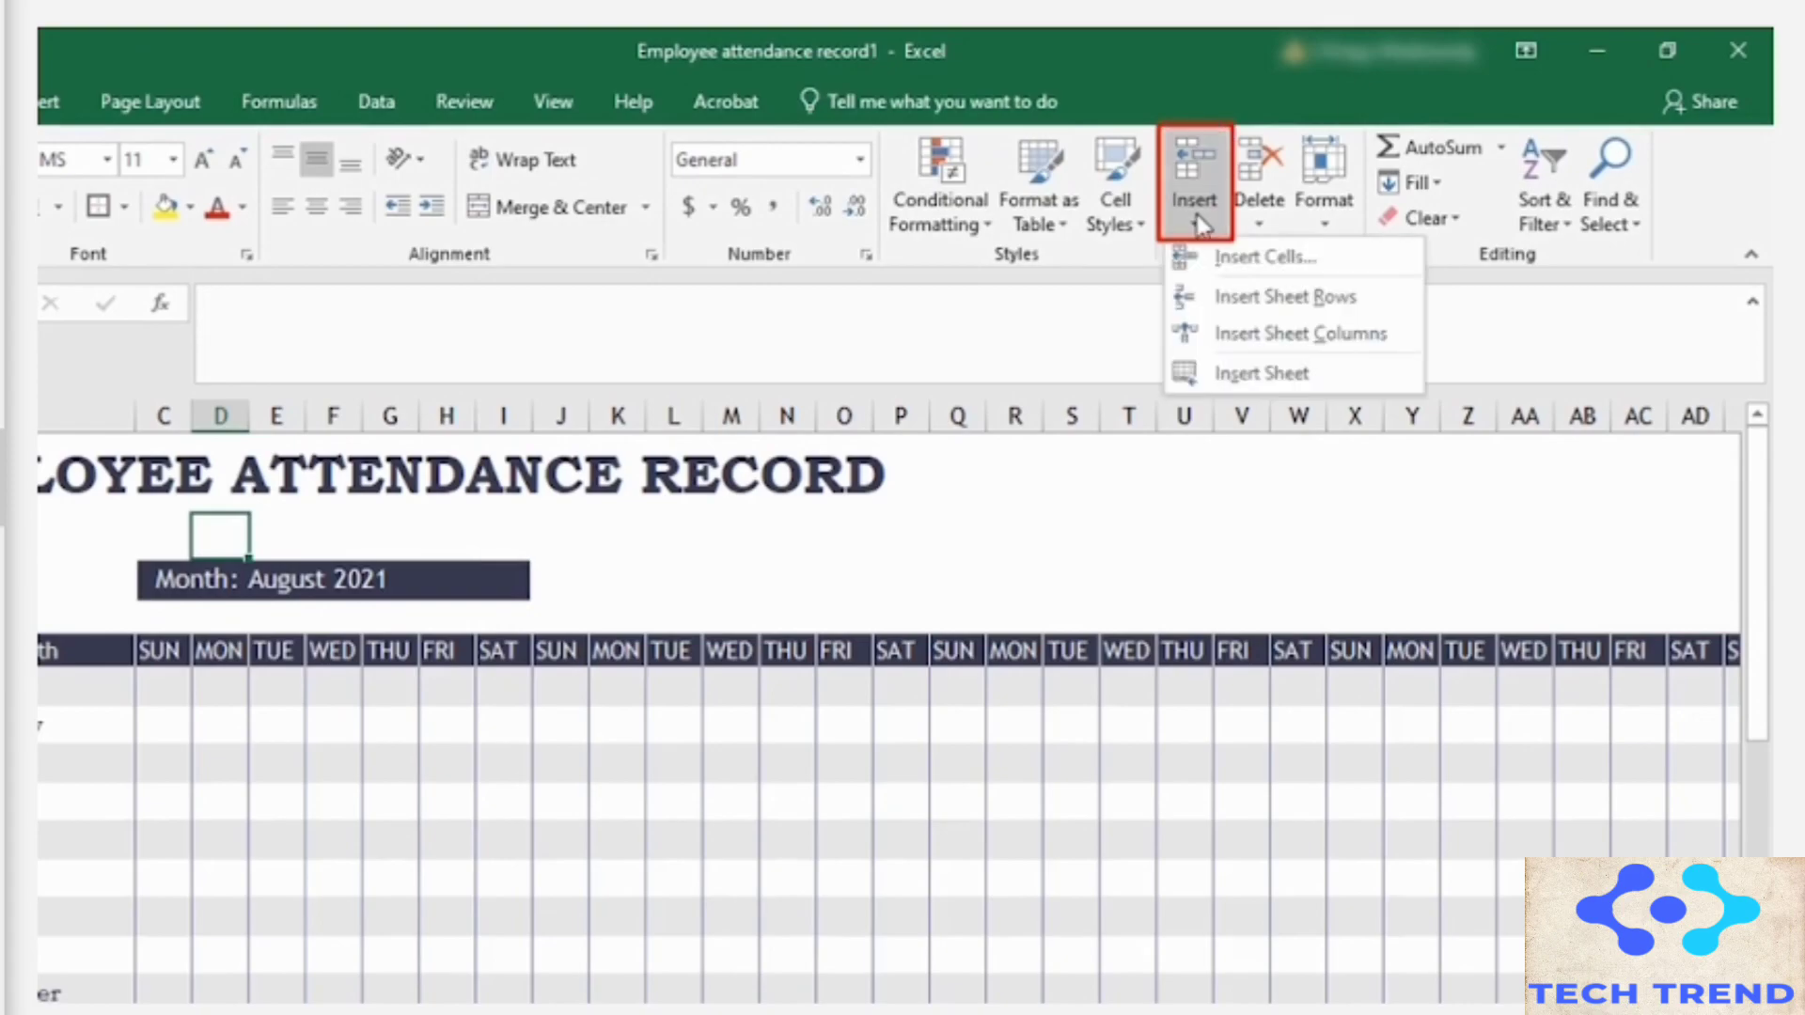
click(1209, 299)
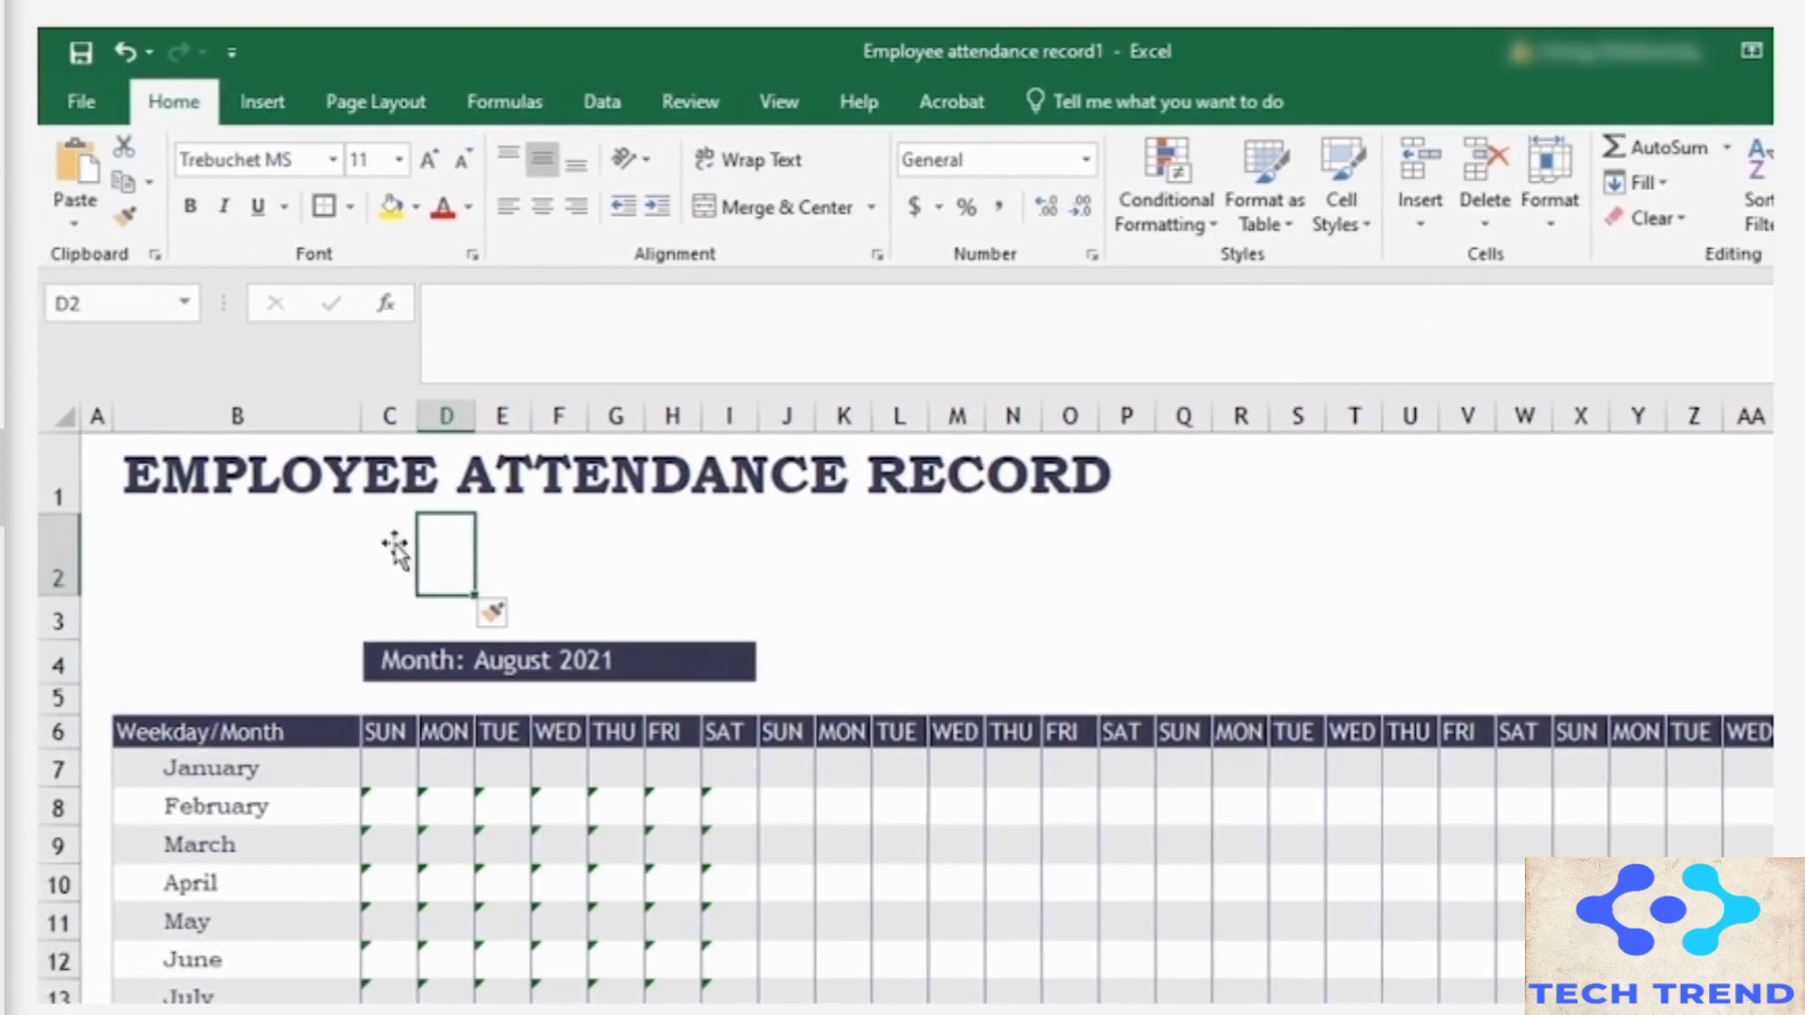
Step: Enter Peshwai Saree Center in cell B2 below the sheet title and set its font size to 18
click(112, 555)
text(Peshwai Saree Center)
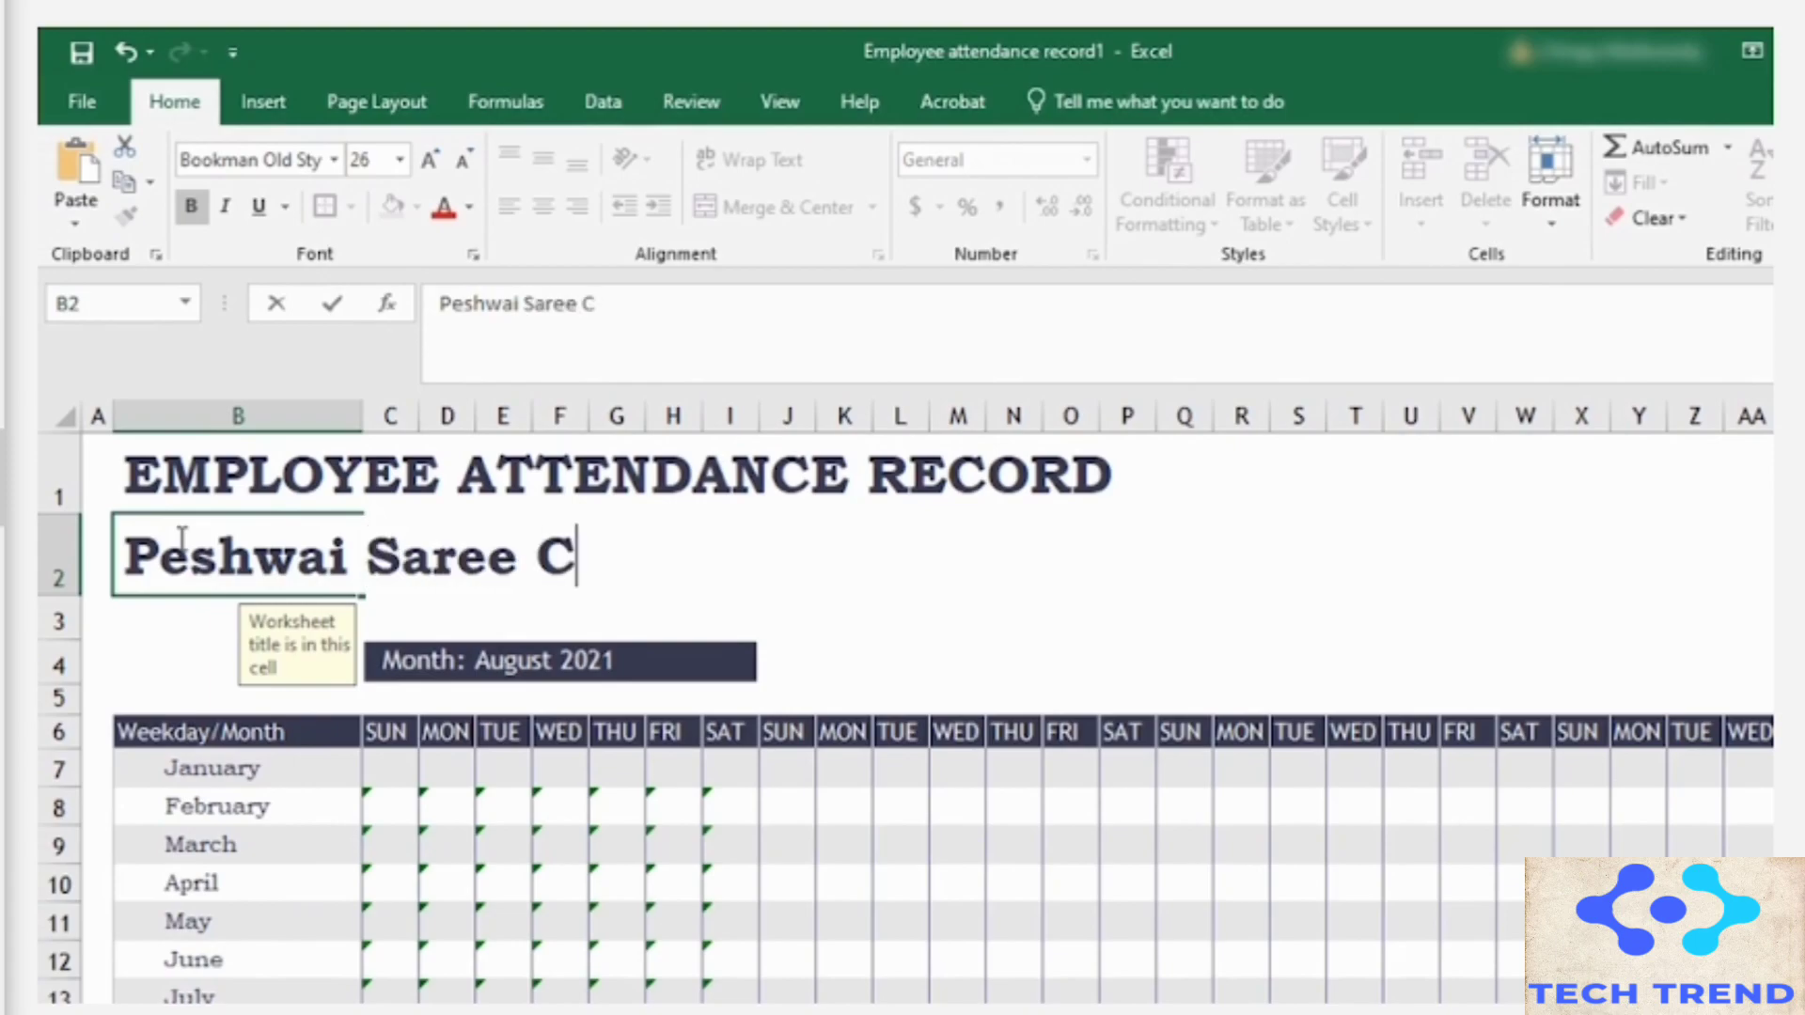
triple_click(248, 569)
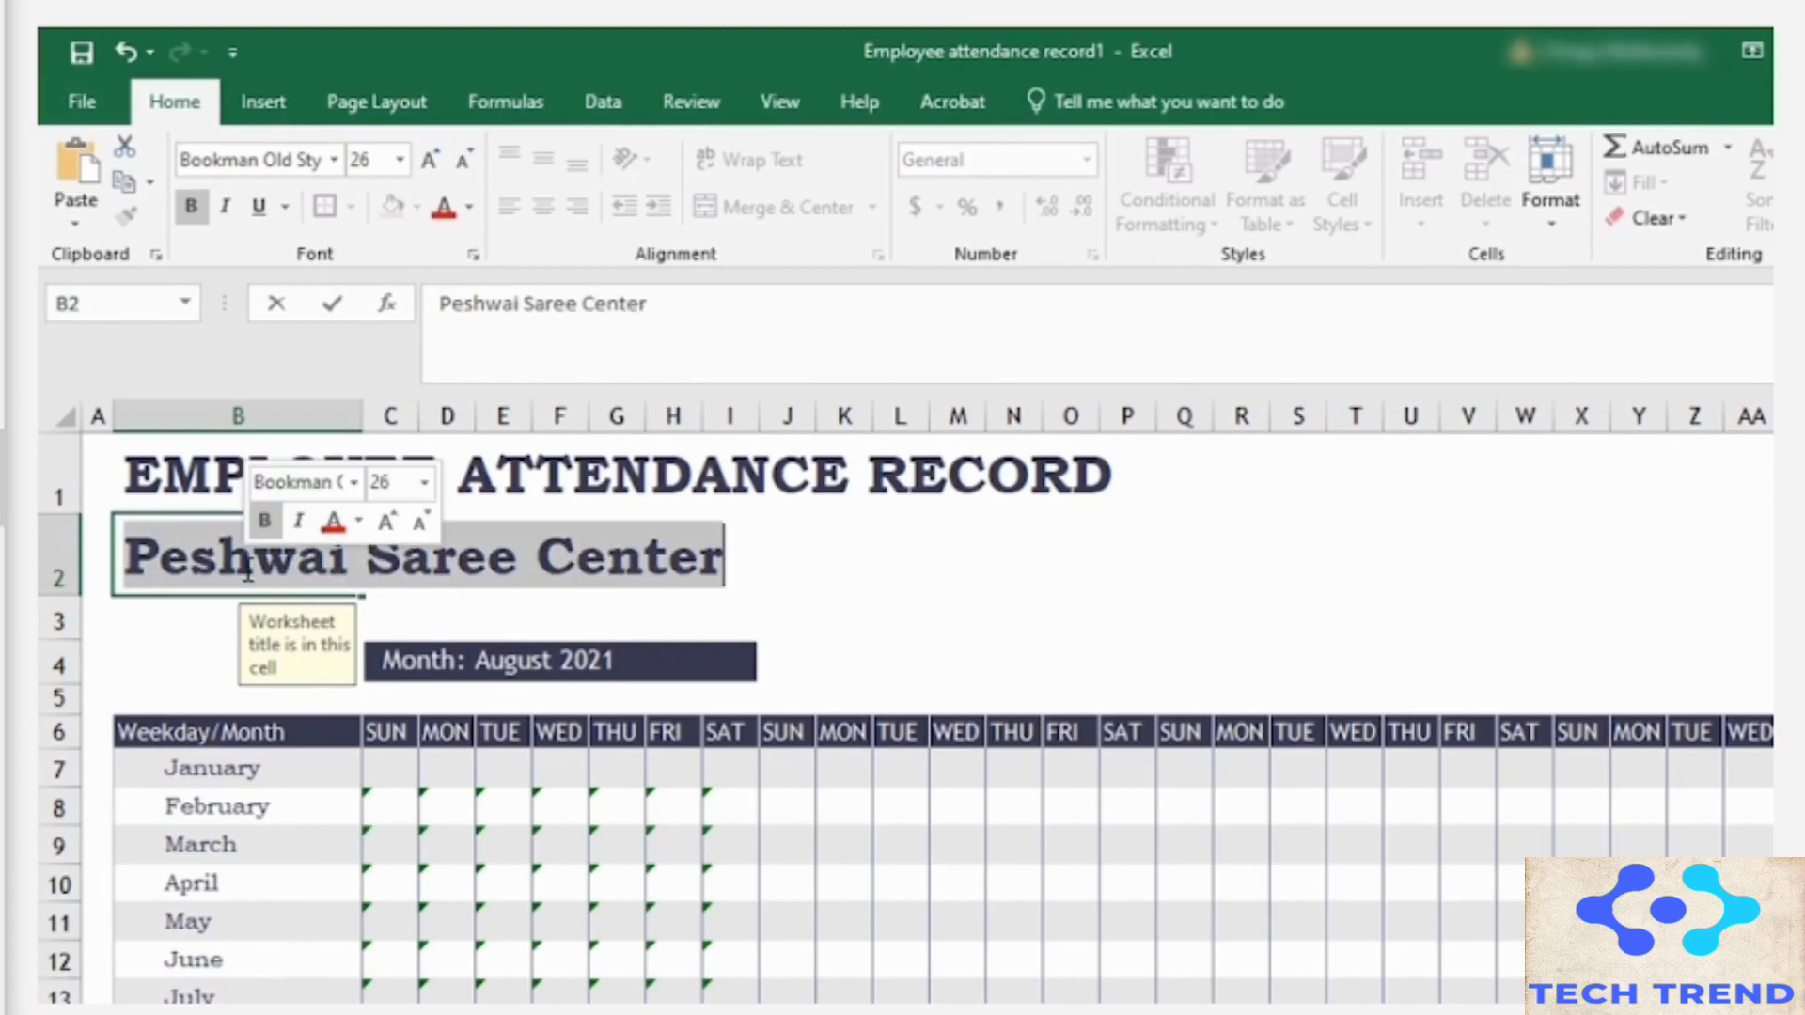
click(425, 482)
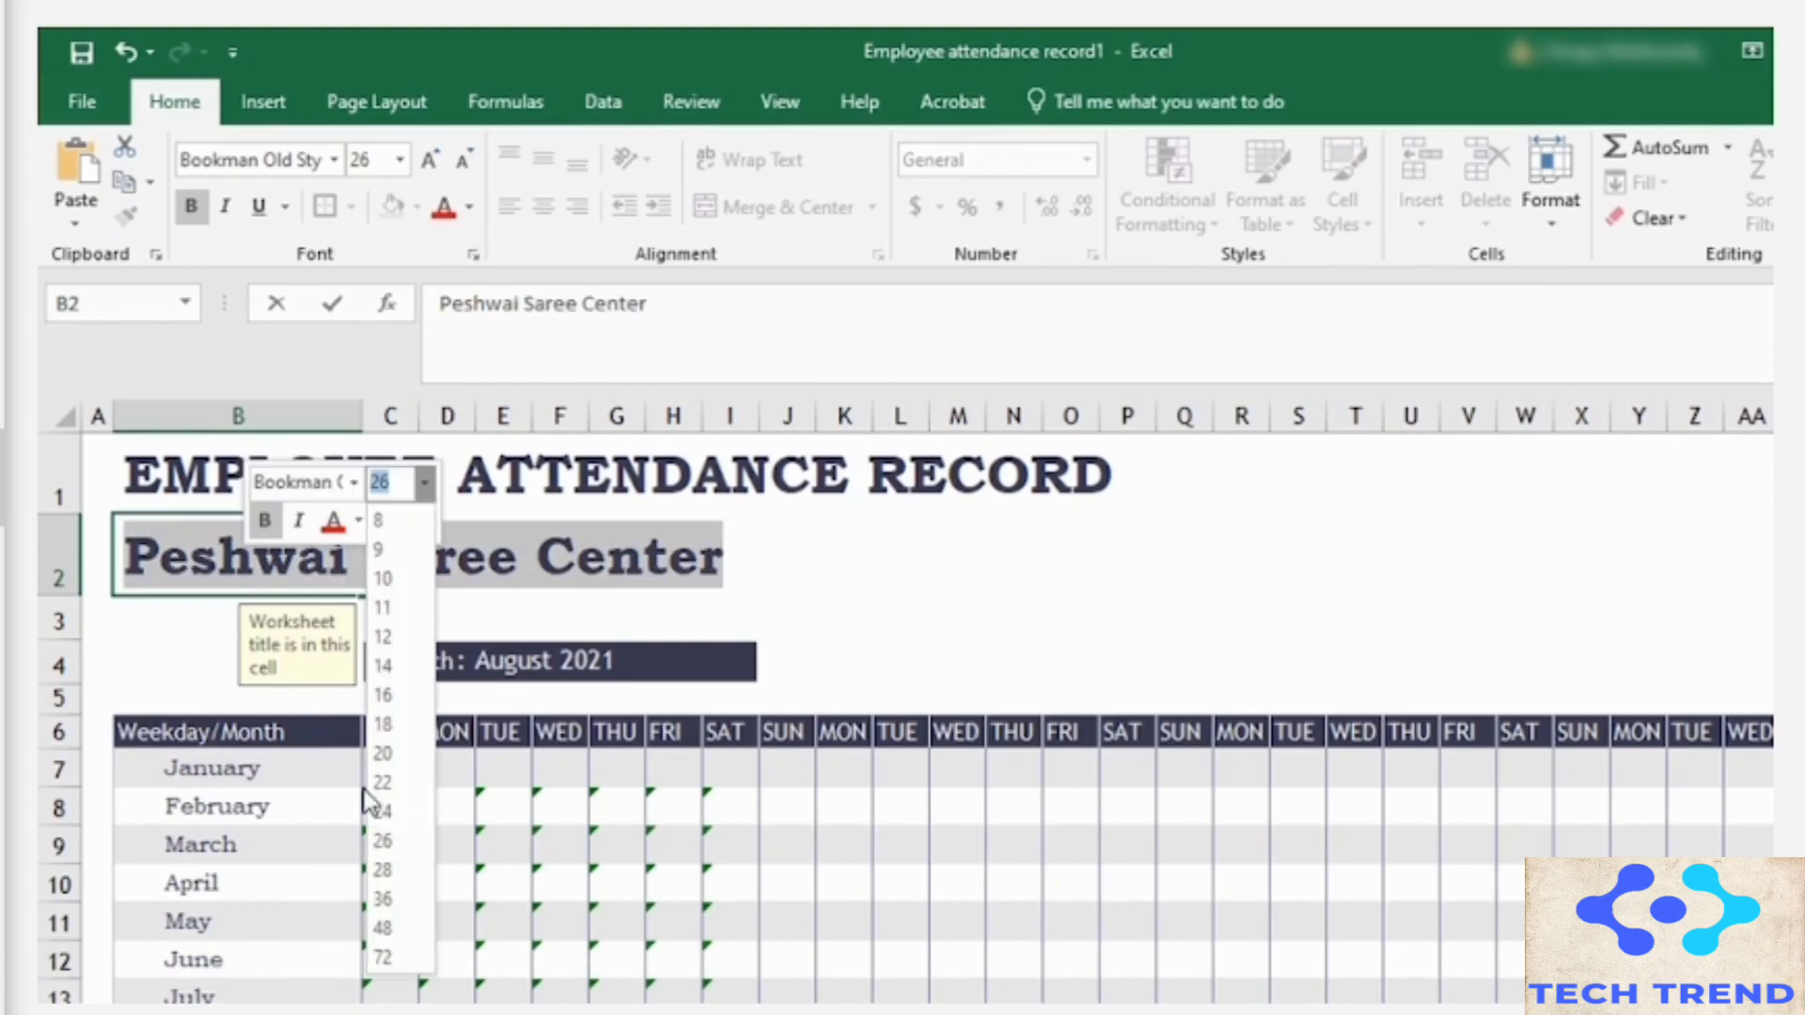
click(383, 752)
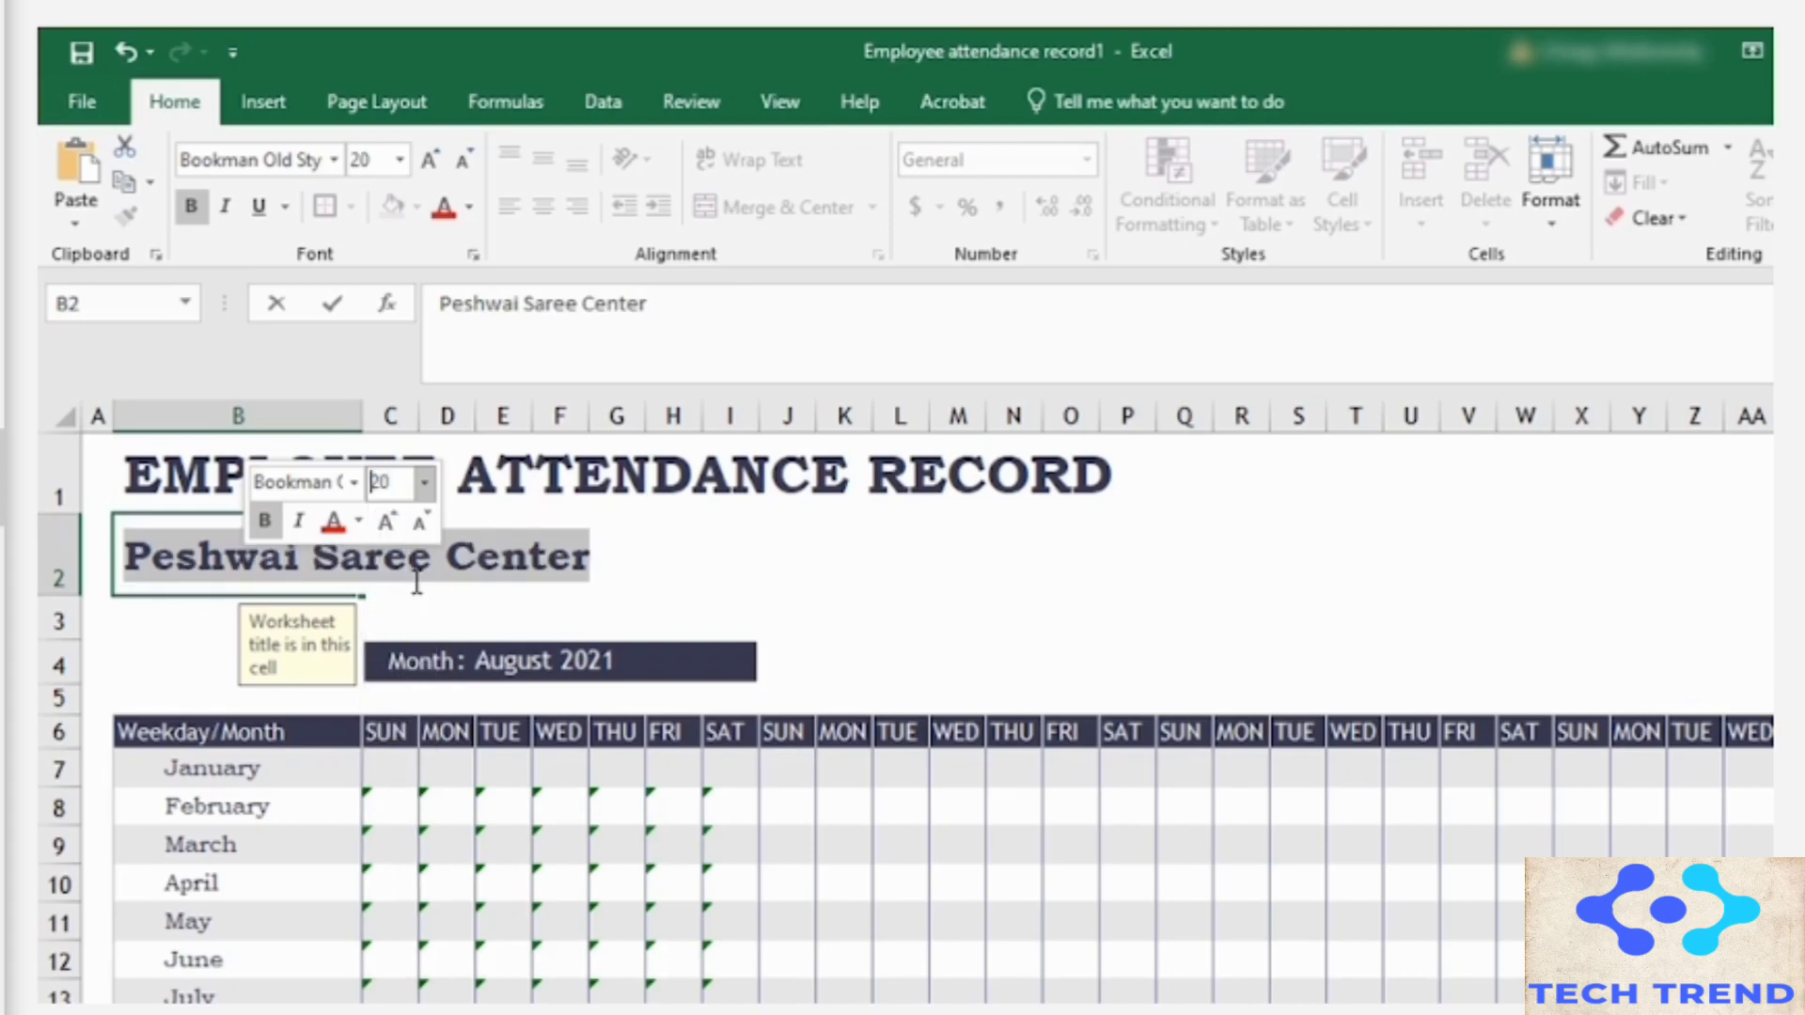
click(425, 483)
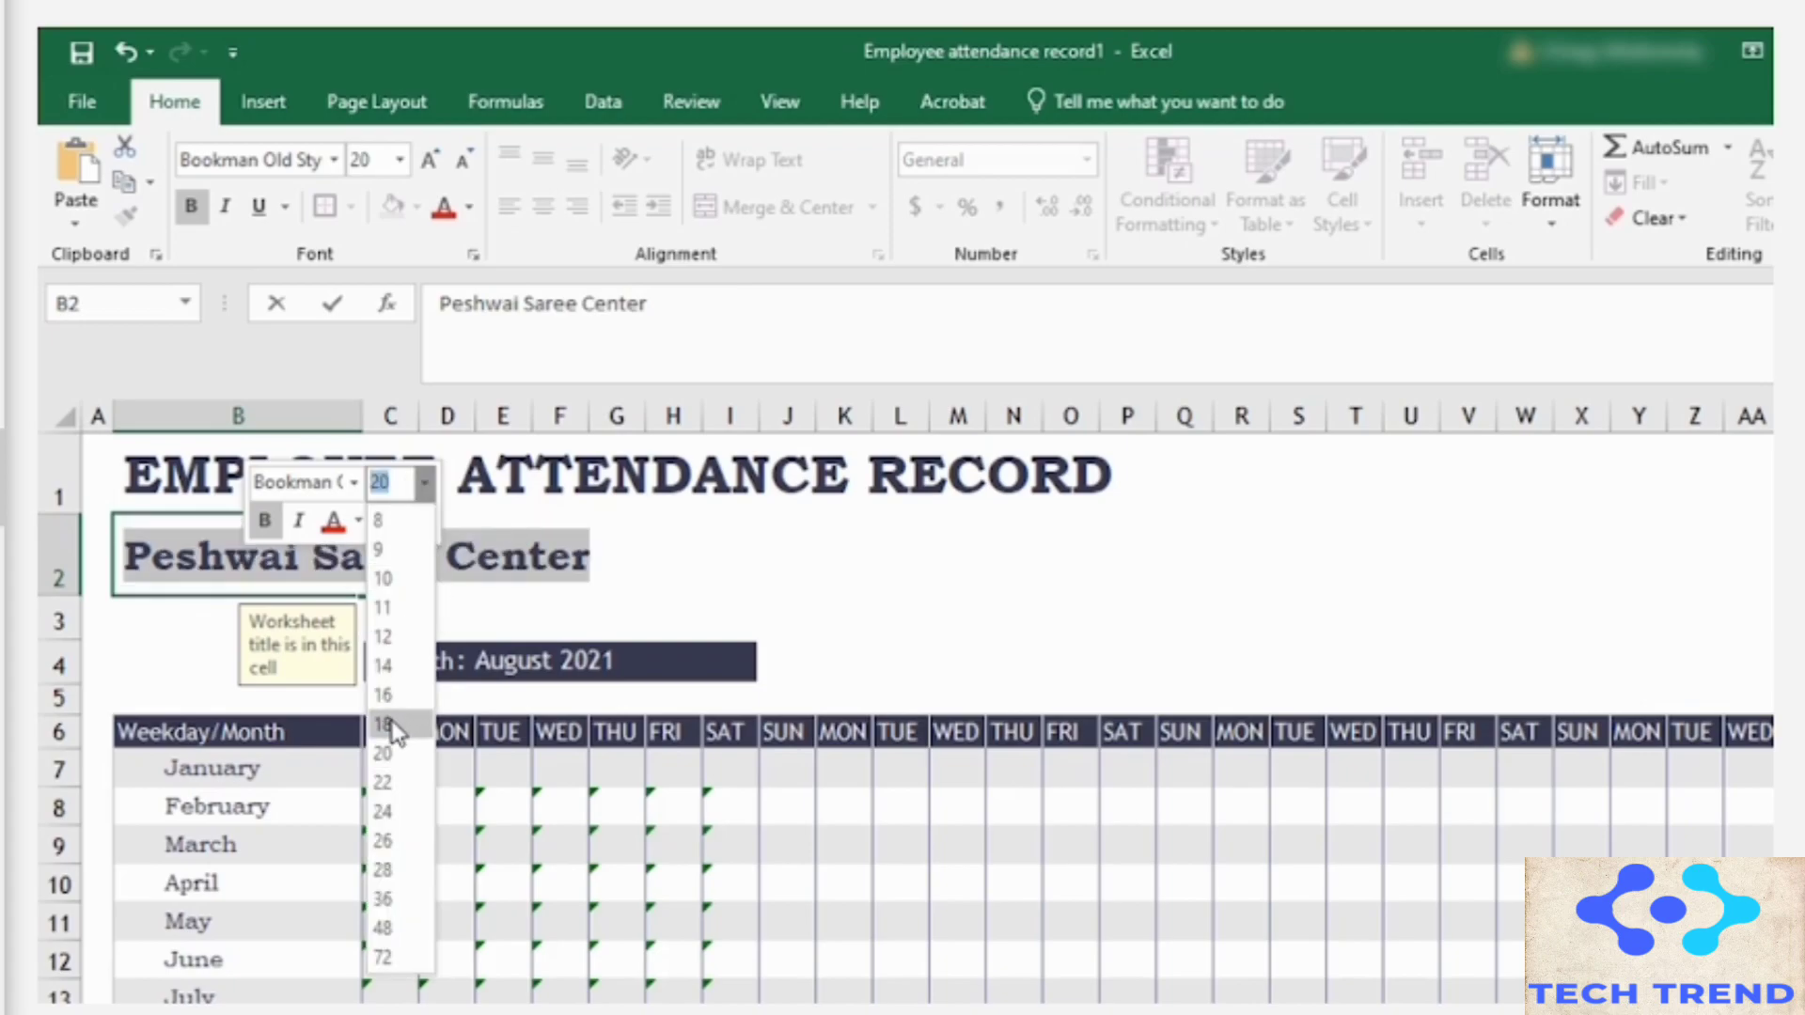
click(386, 725)
click(437, 616)
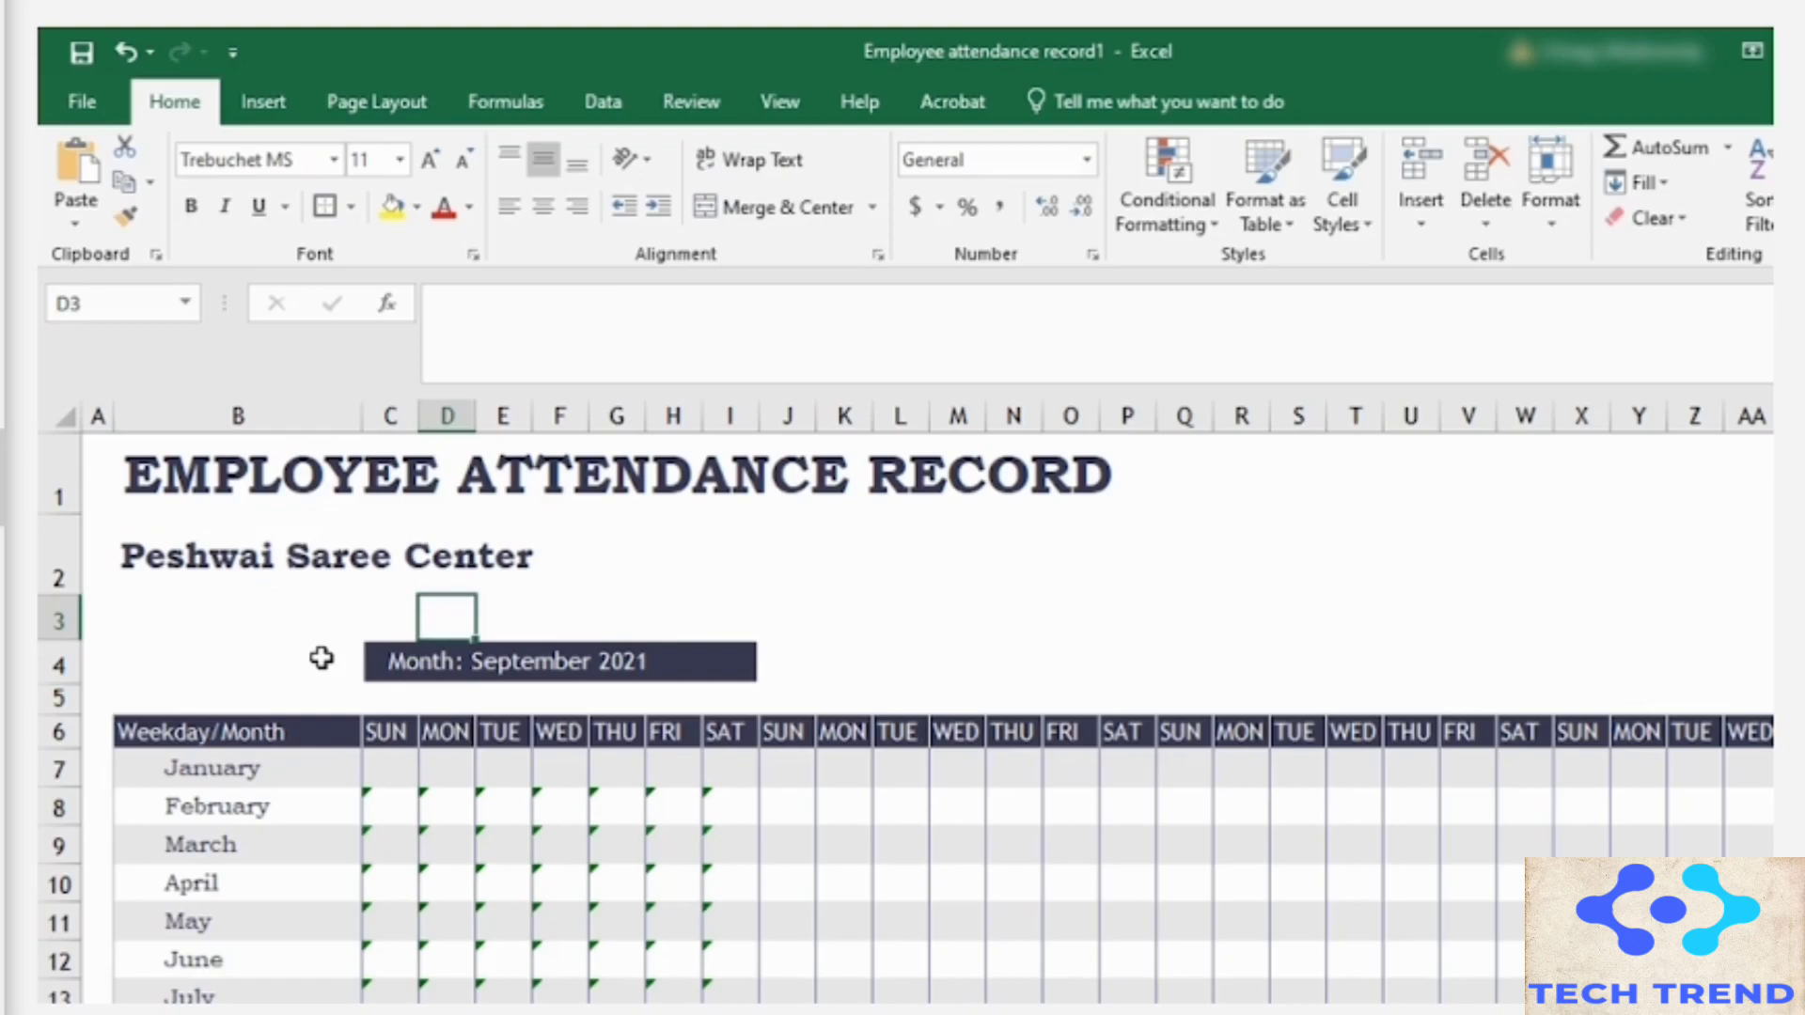
Step: Replace the Weekday/Month header in cell B6 with Employee Code
scroll(352, 670, down, 2)
scroll(355, 668, up, 1)
click(175, 529)
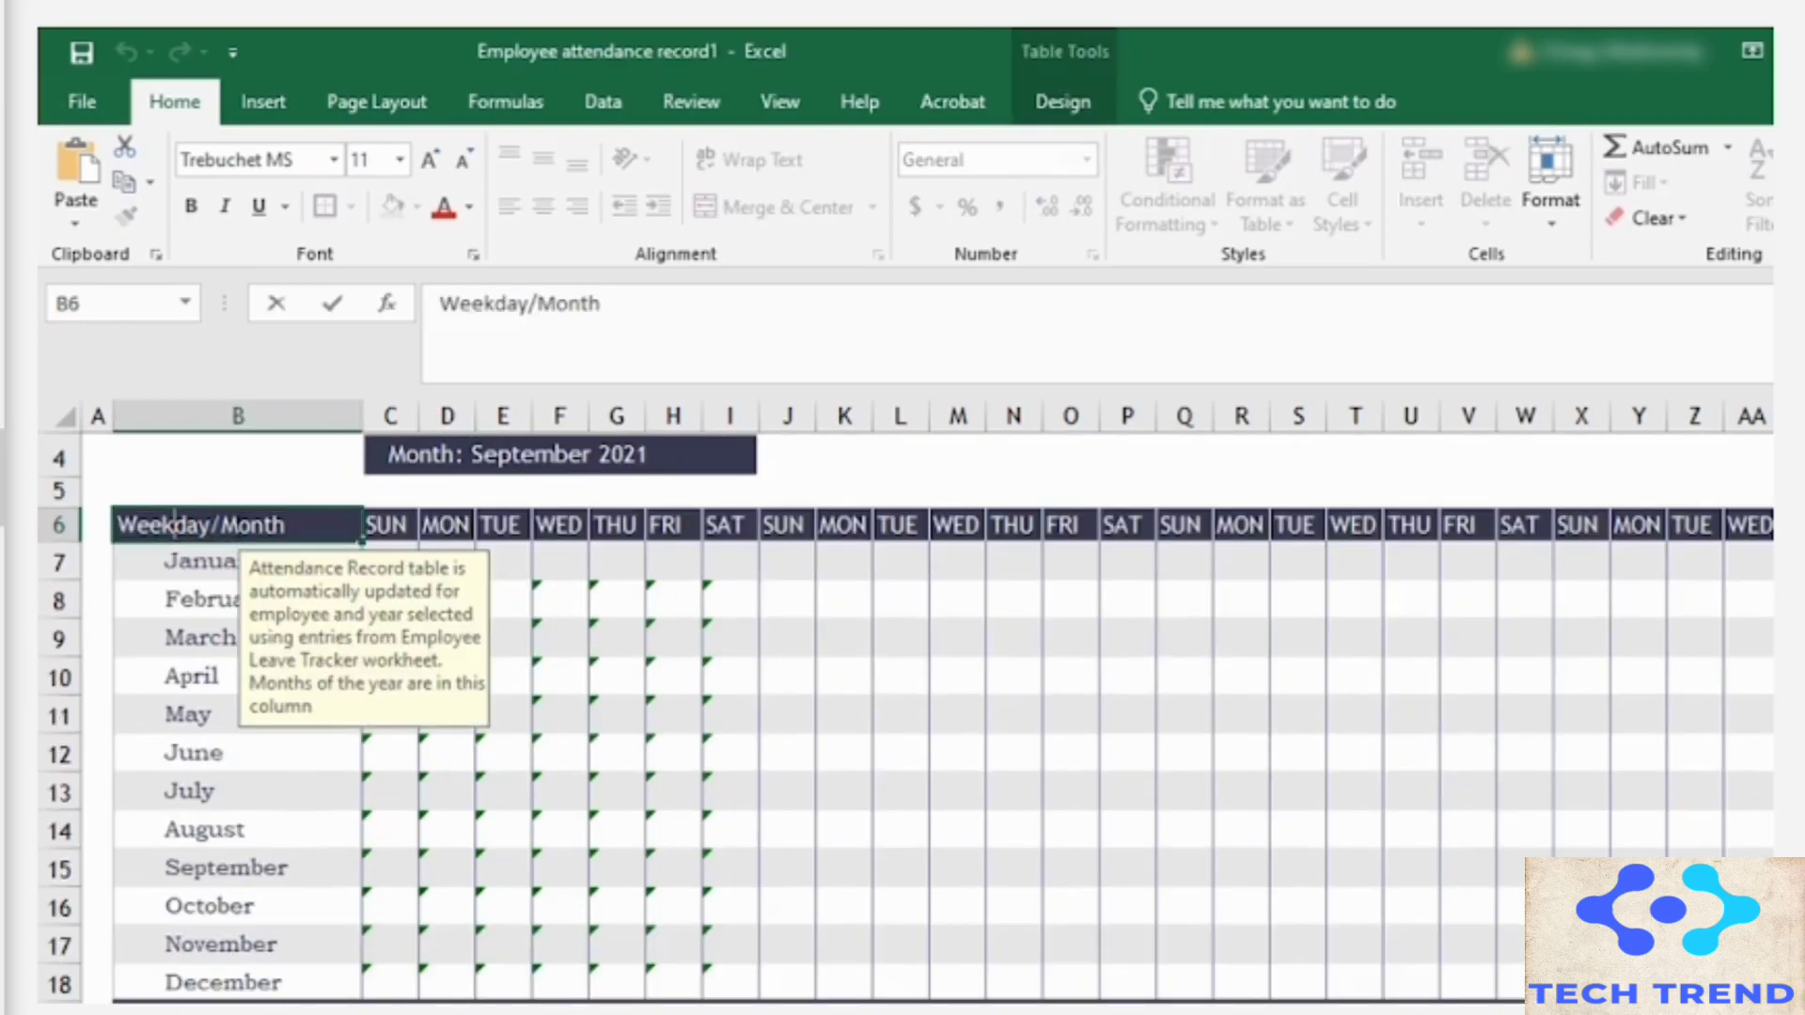
drag(311, 524, 97, 525)
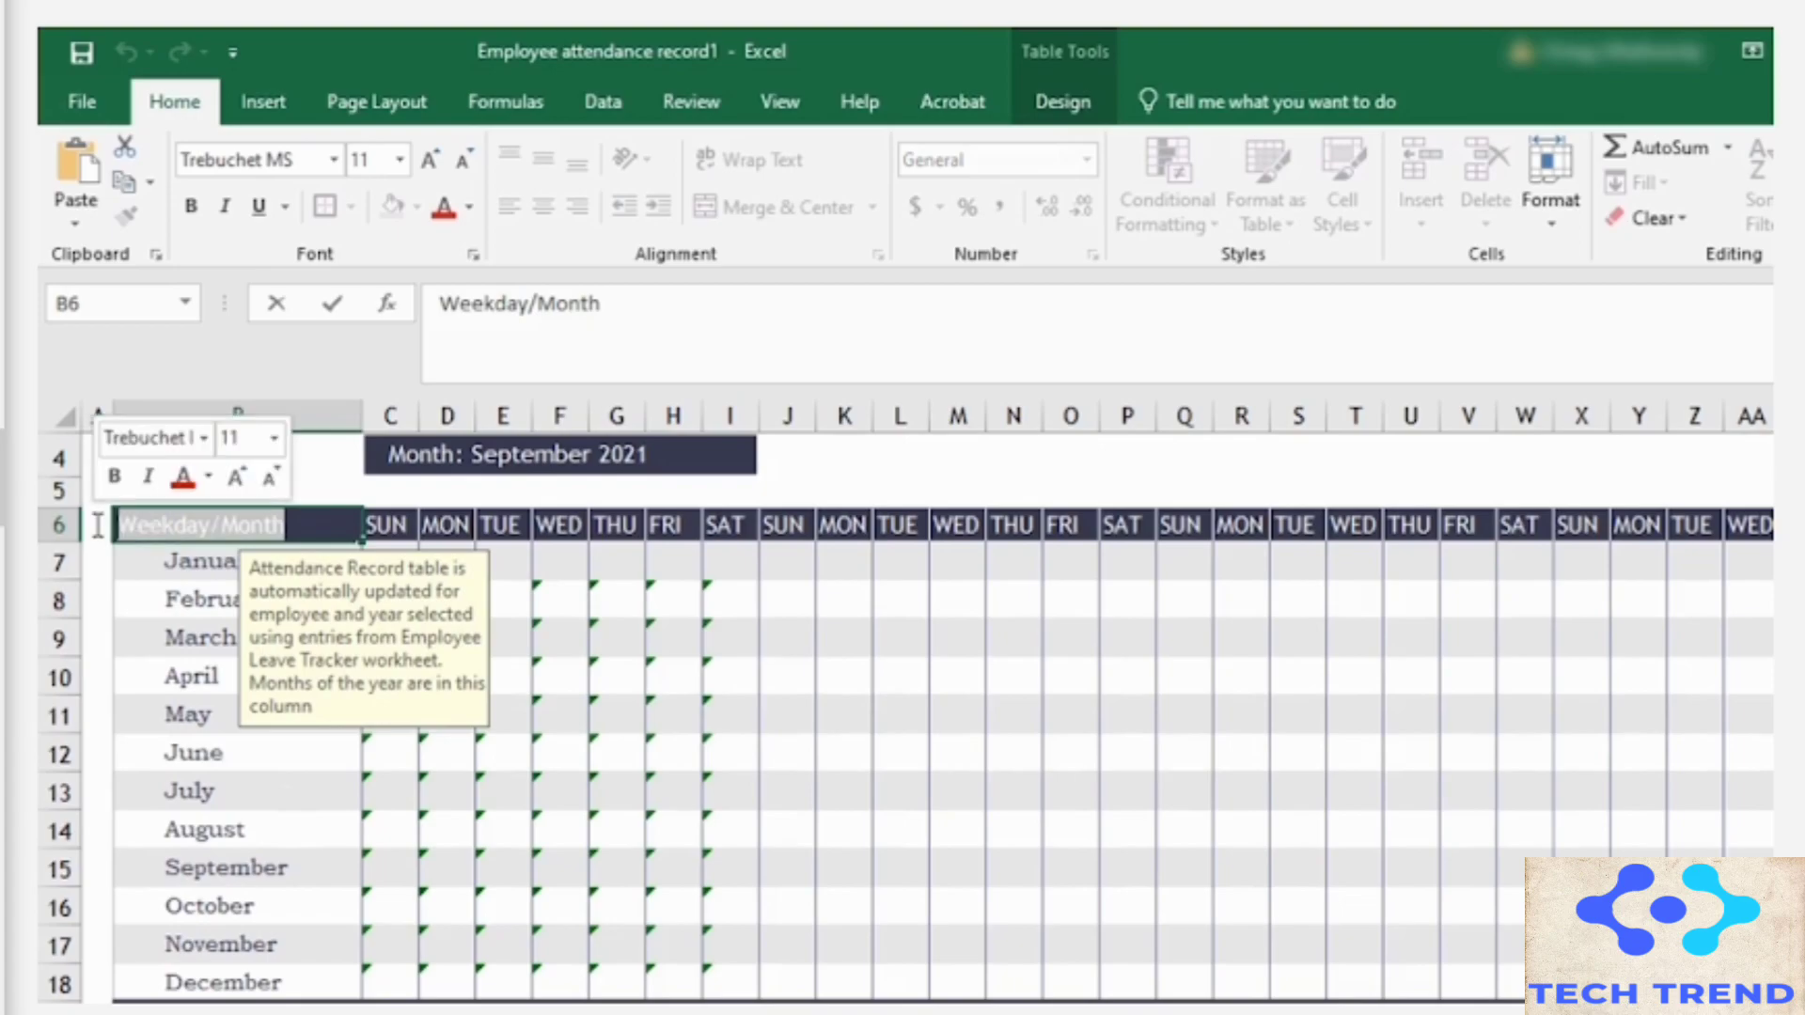
text(Employee Code)
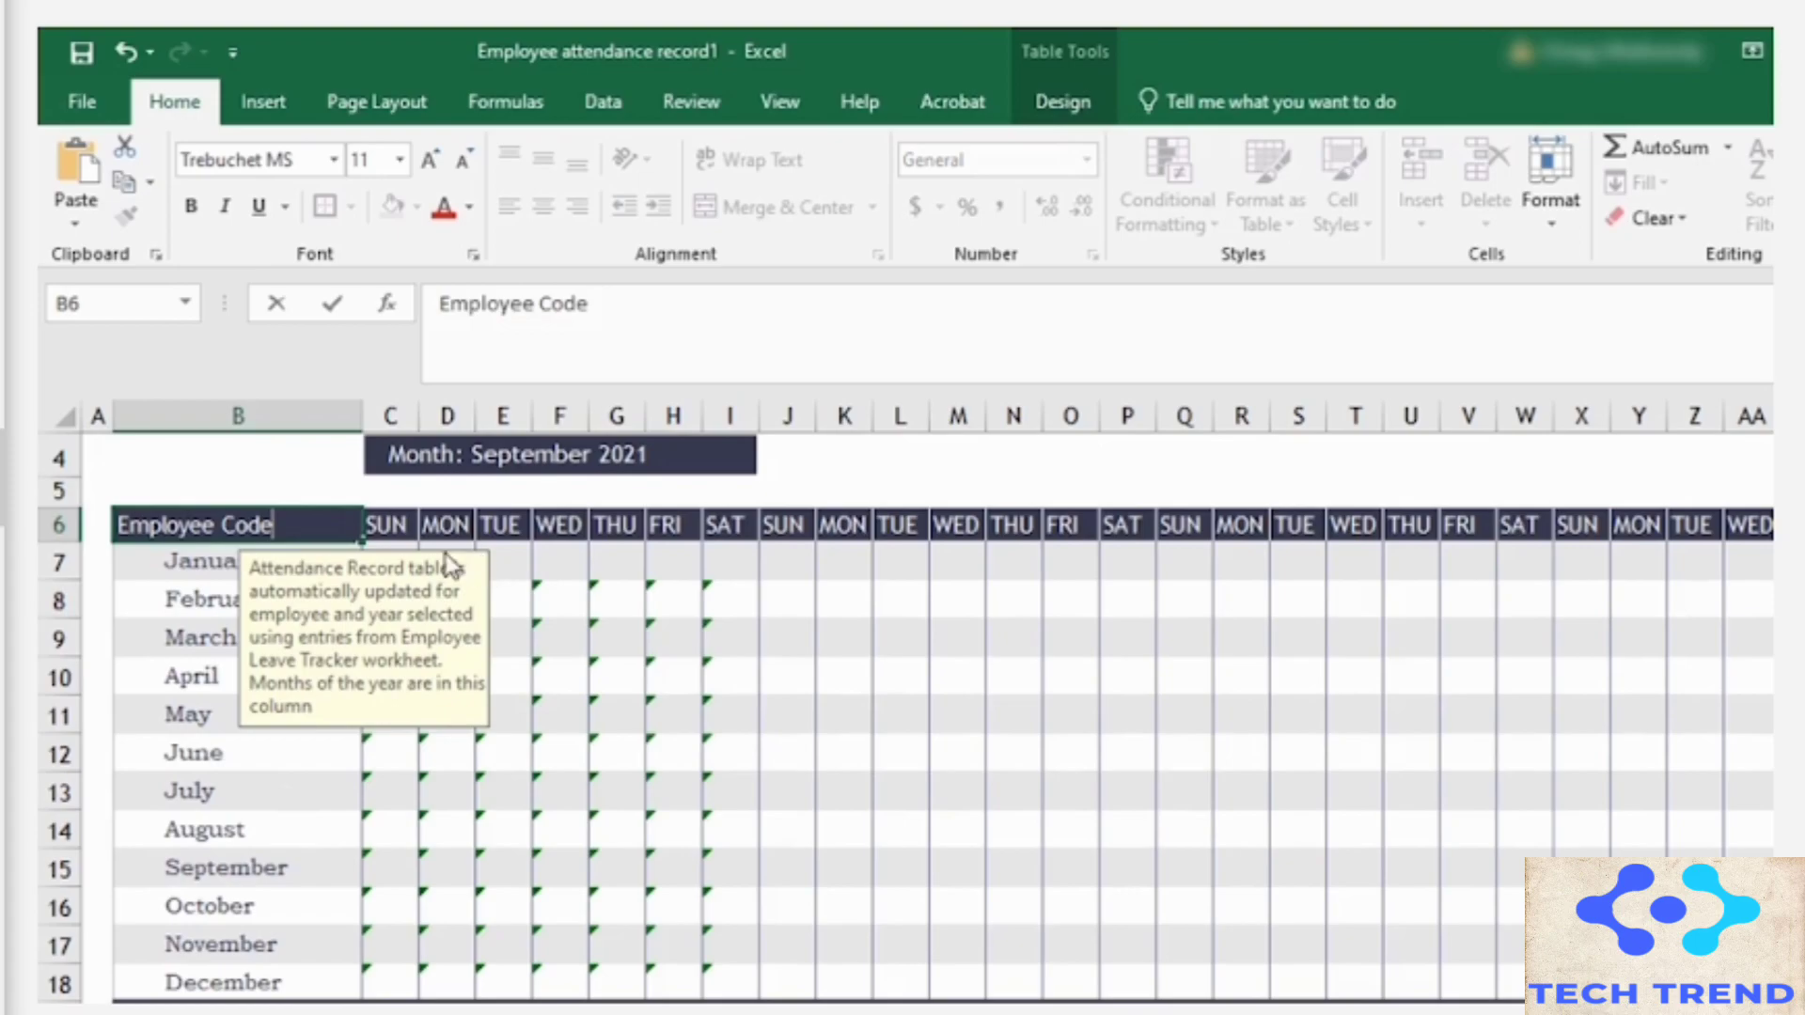
Step: Rename the headers in C6 and D6 as Shift and Employee Name, and widen column D to fit
click(377, 518)
text(Shift)
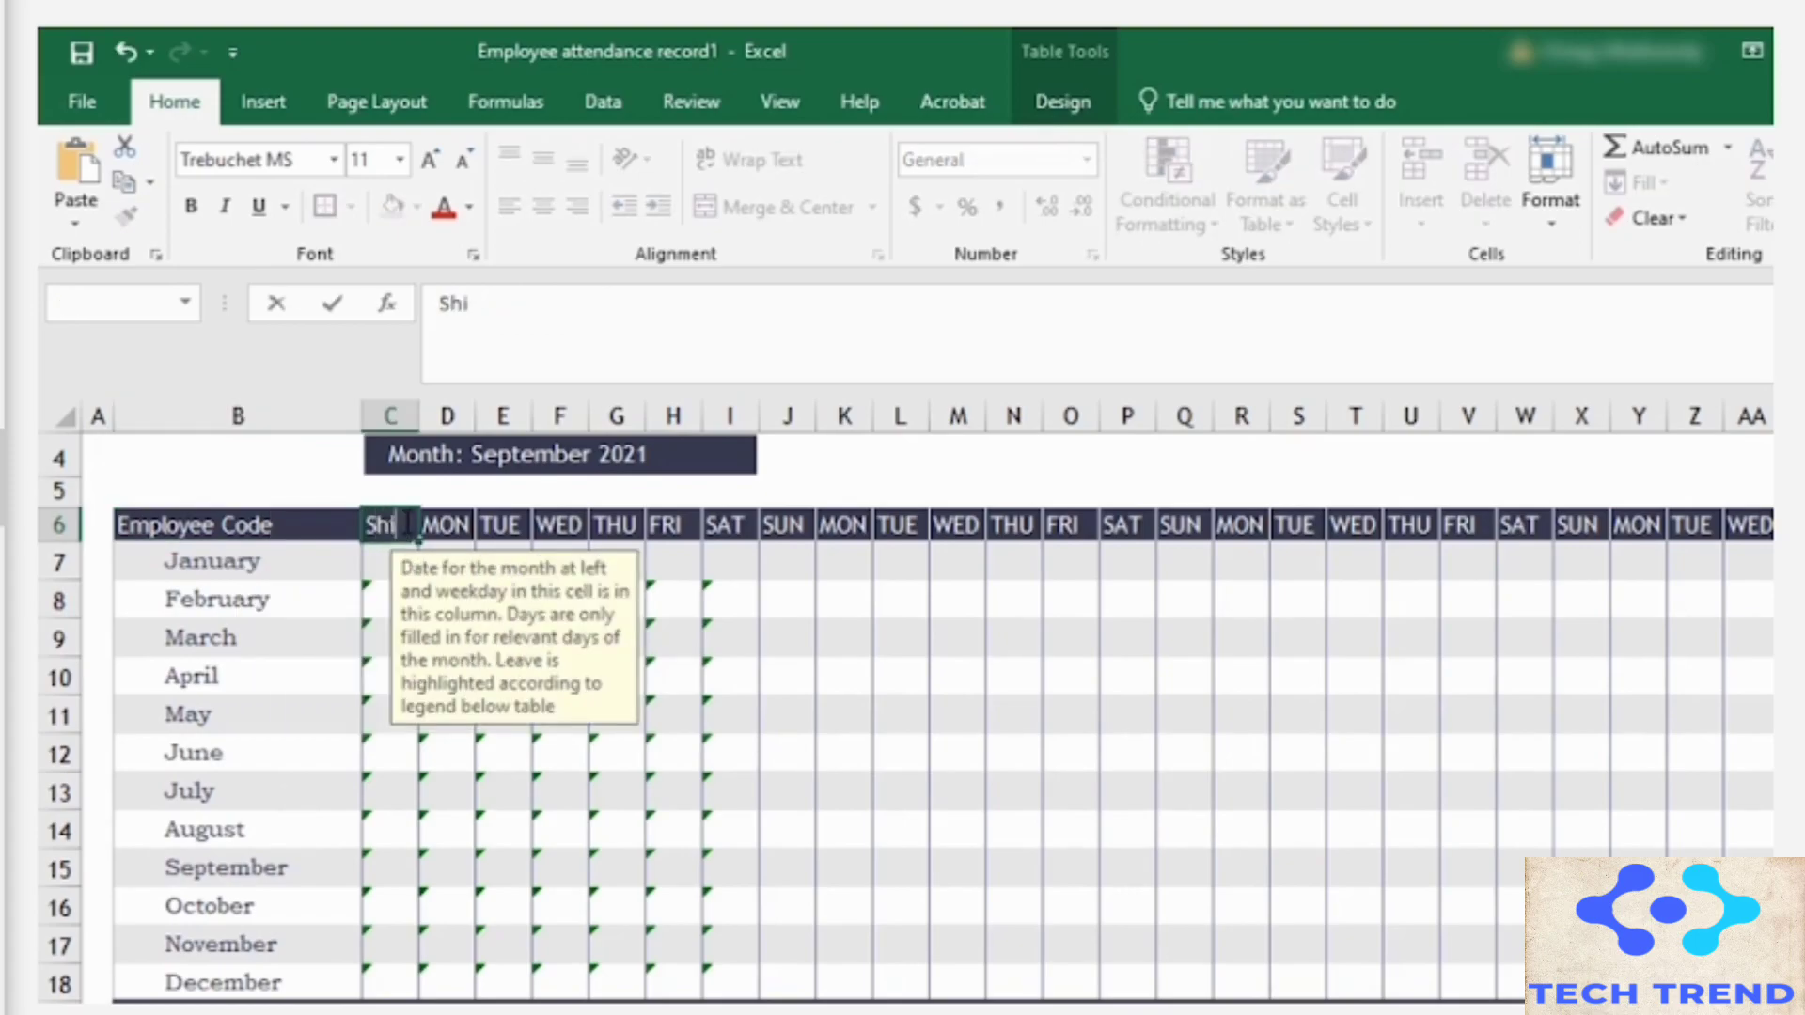
click(455, 525)
text(Employee Name)
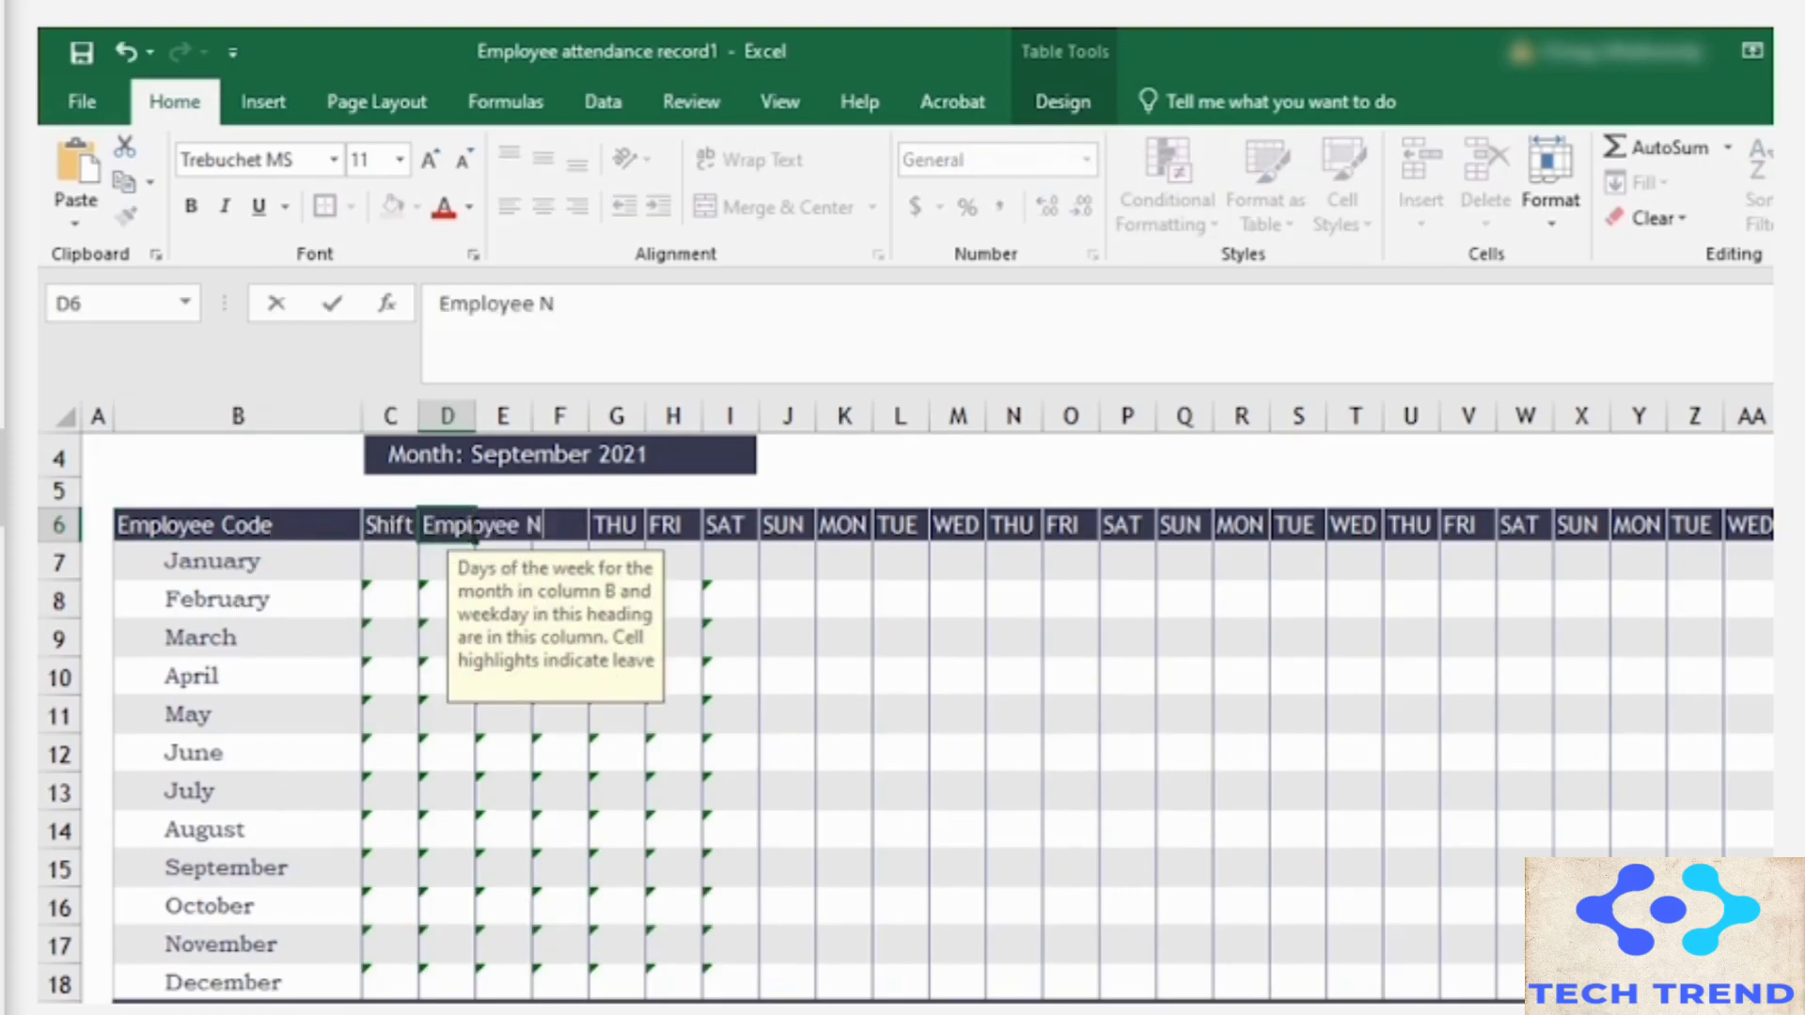
key(Return)
drag(475, 414, 557, 414)
Step: Replace the weekday headers following Employee Name with day-of-month numbers
click(585, 525)
text(01)
key(Tab)
text(2)
key(Tab)
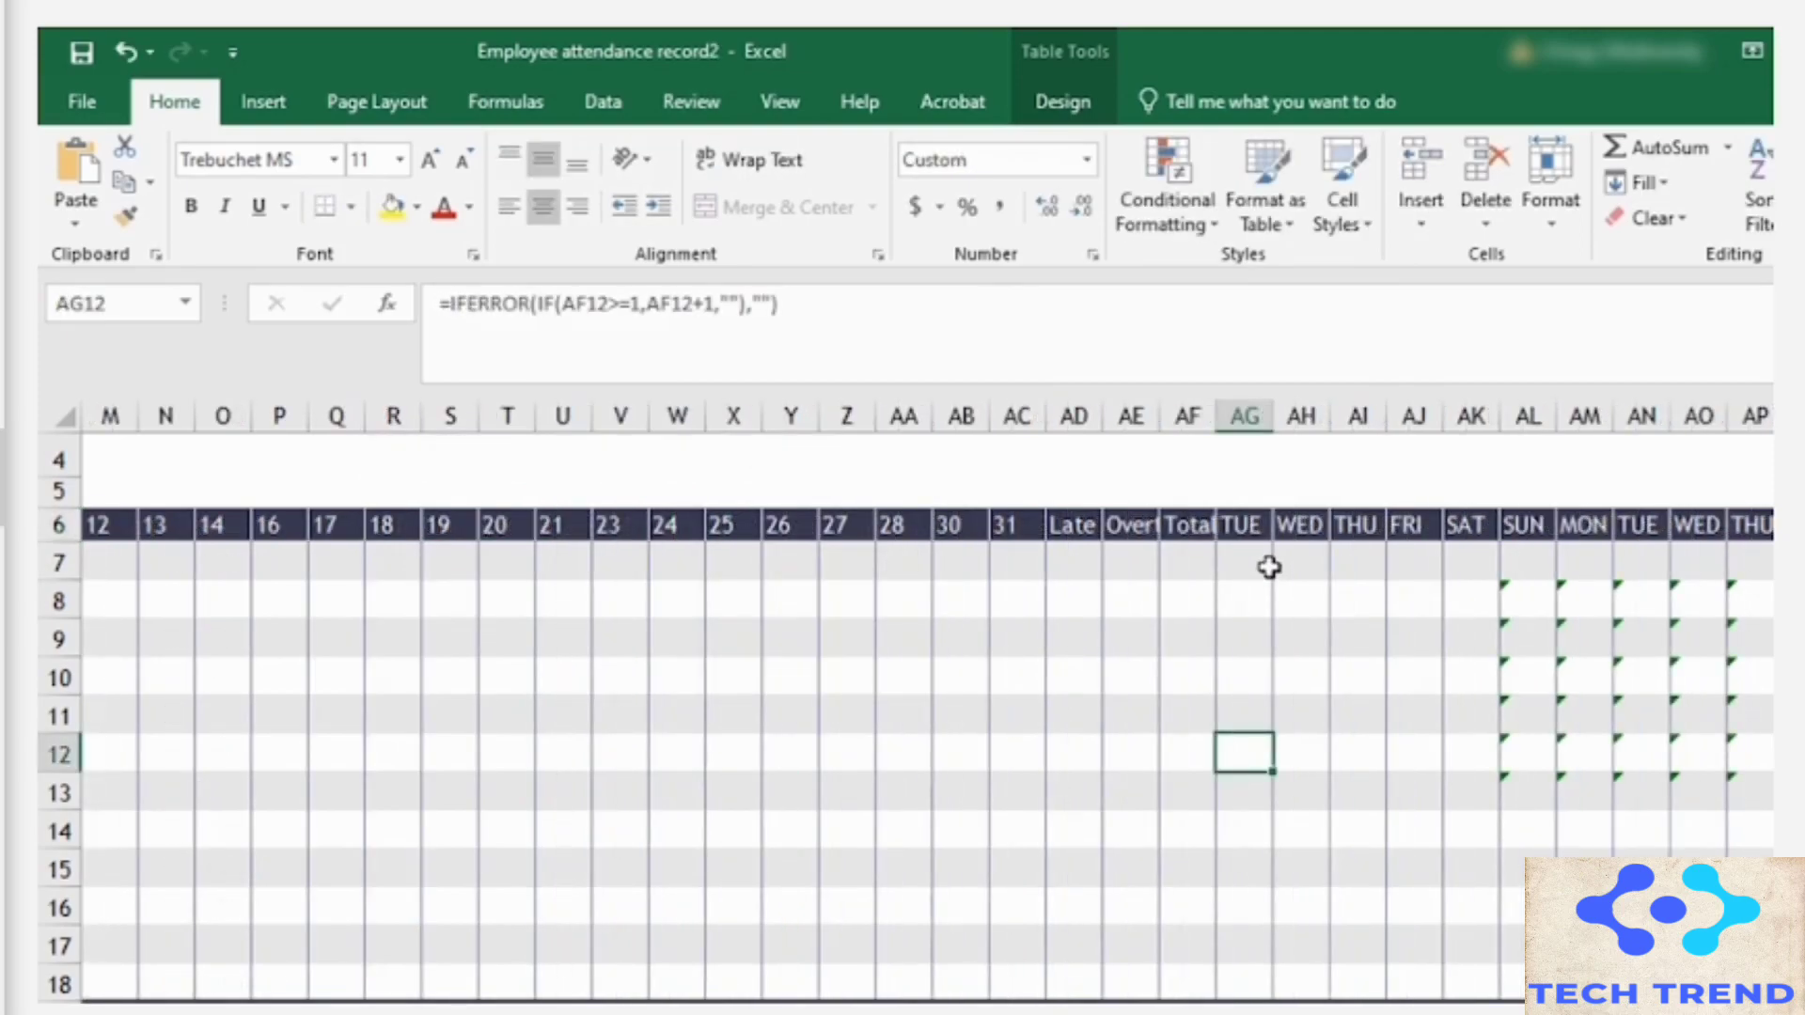
Step: Delete the surplus weekday sheet columns from AG onward, after the Total Leaves column
click(1244, 524)
key(ctrl+shift+End)
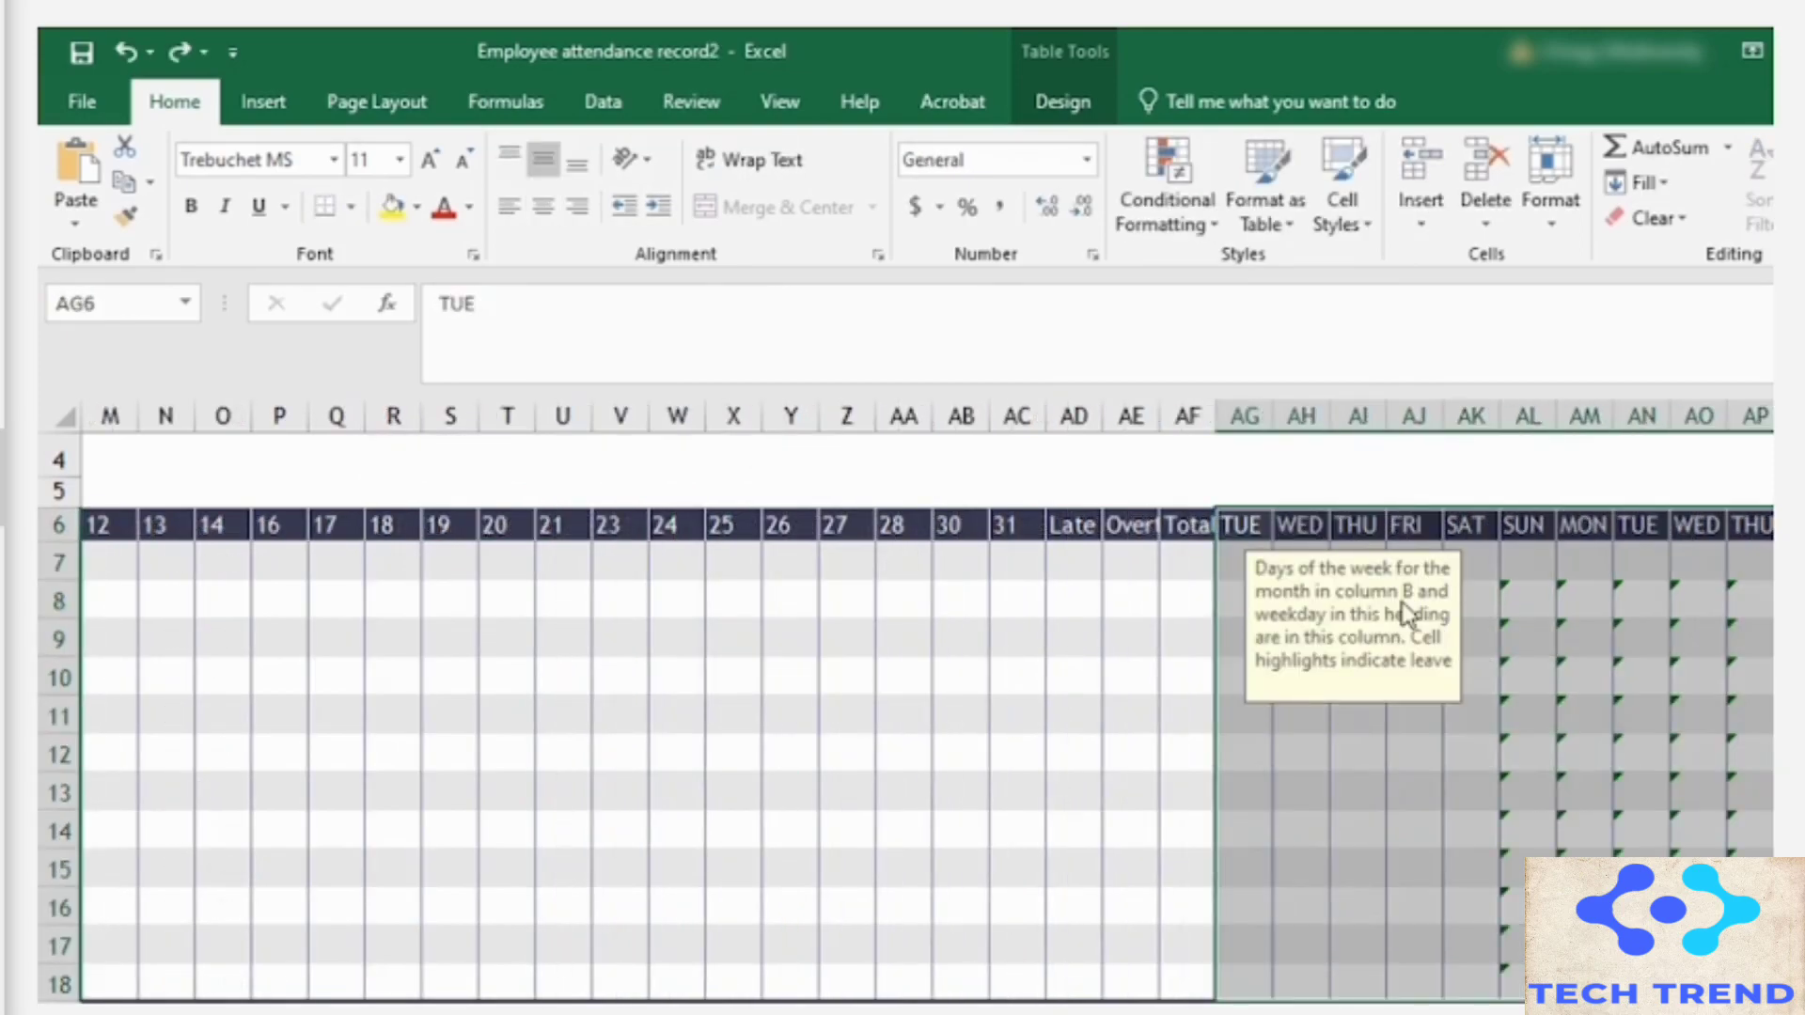
click(1485, 212)
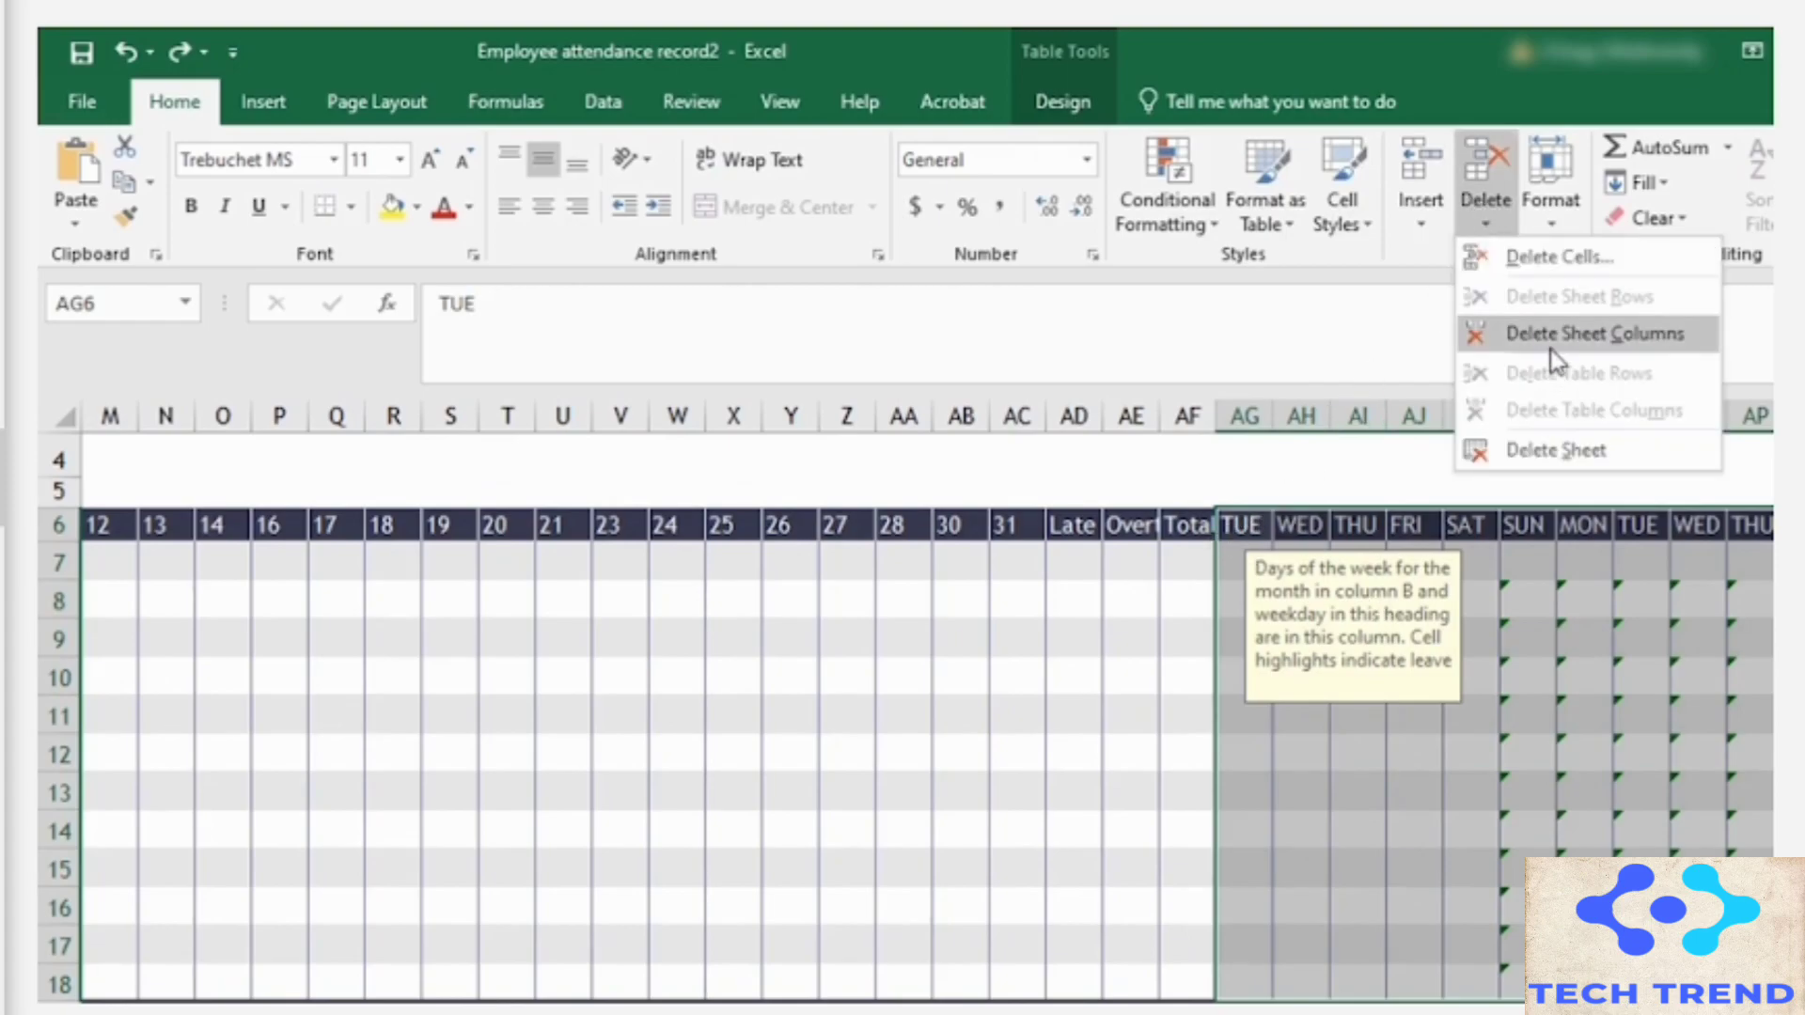
click(1542, 331)
click(1382, 638)
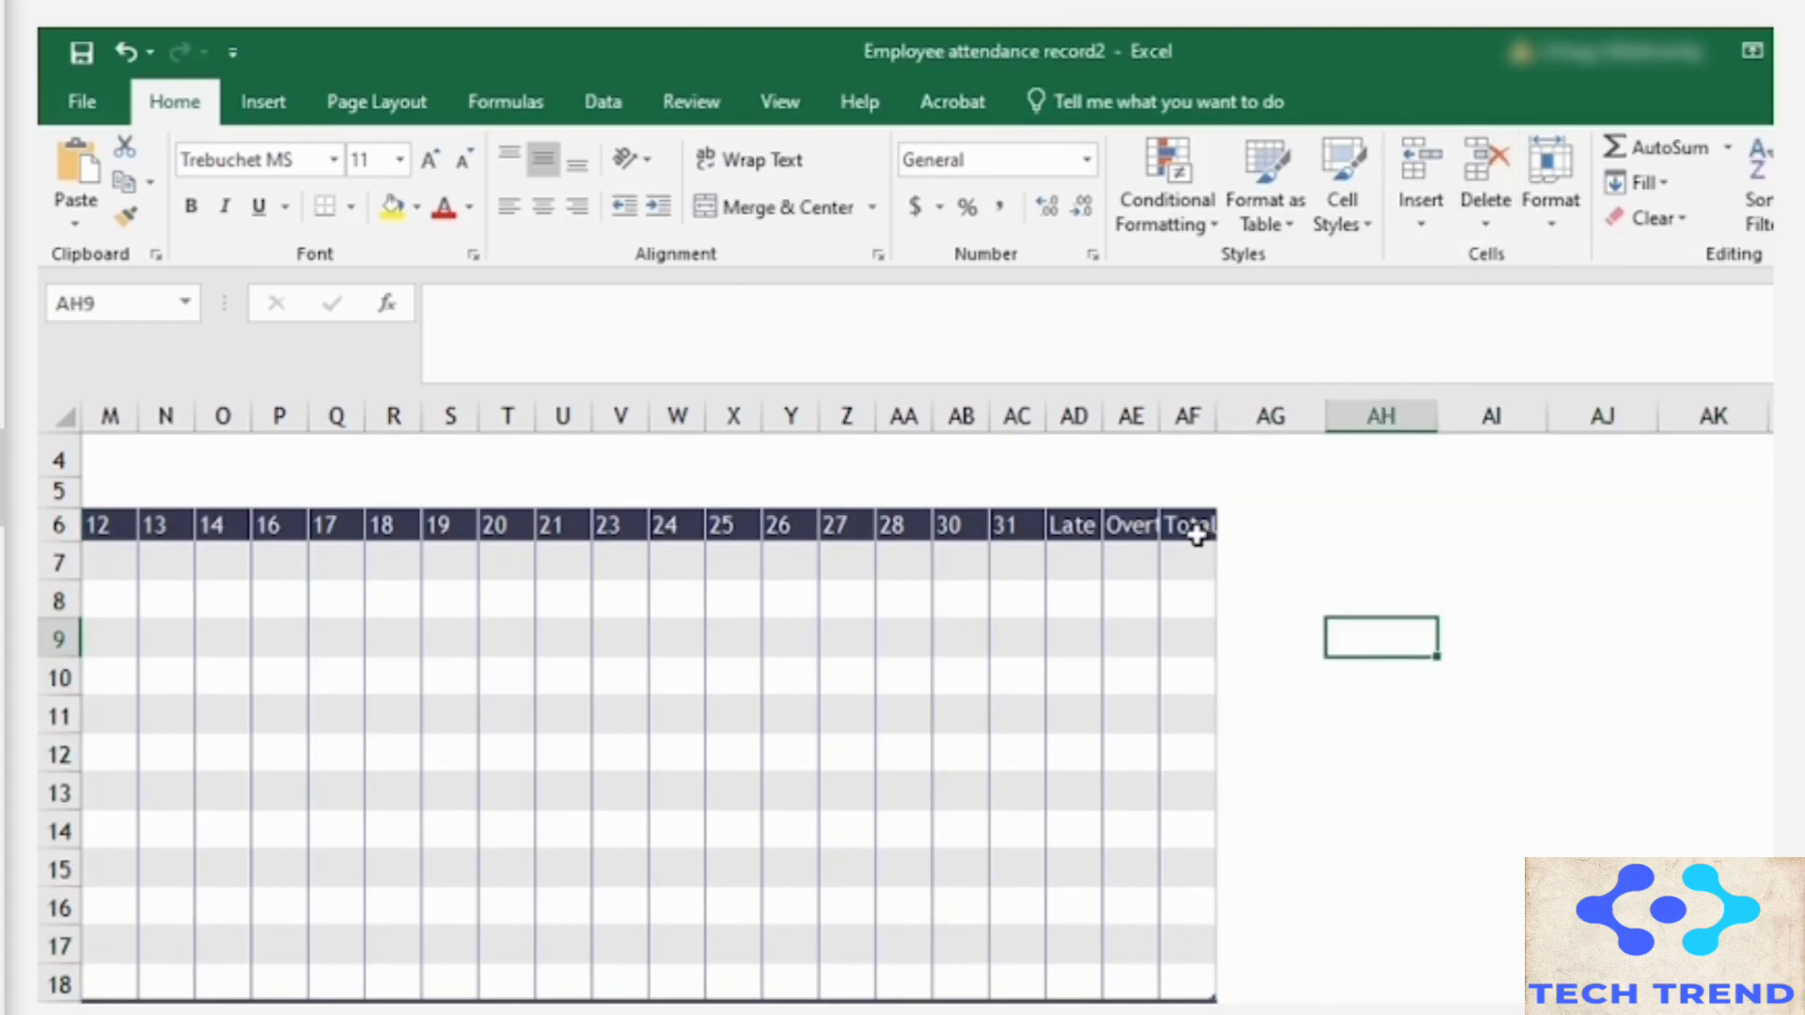
Step: Widen the Overtime and Late Marks columns and wrap the Late Marks and Total Leaves headers onto two lines
click(1188, 415)
double_click(1159, 415)
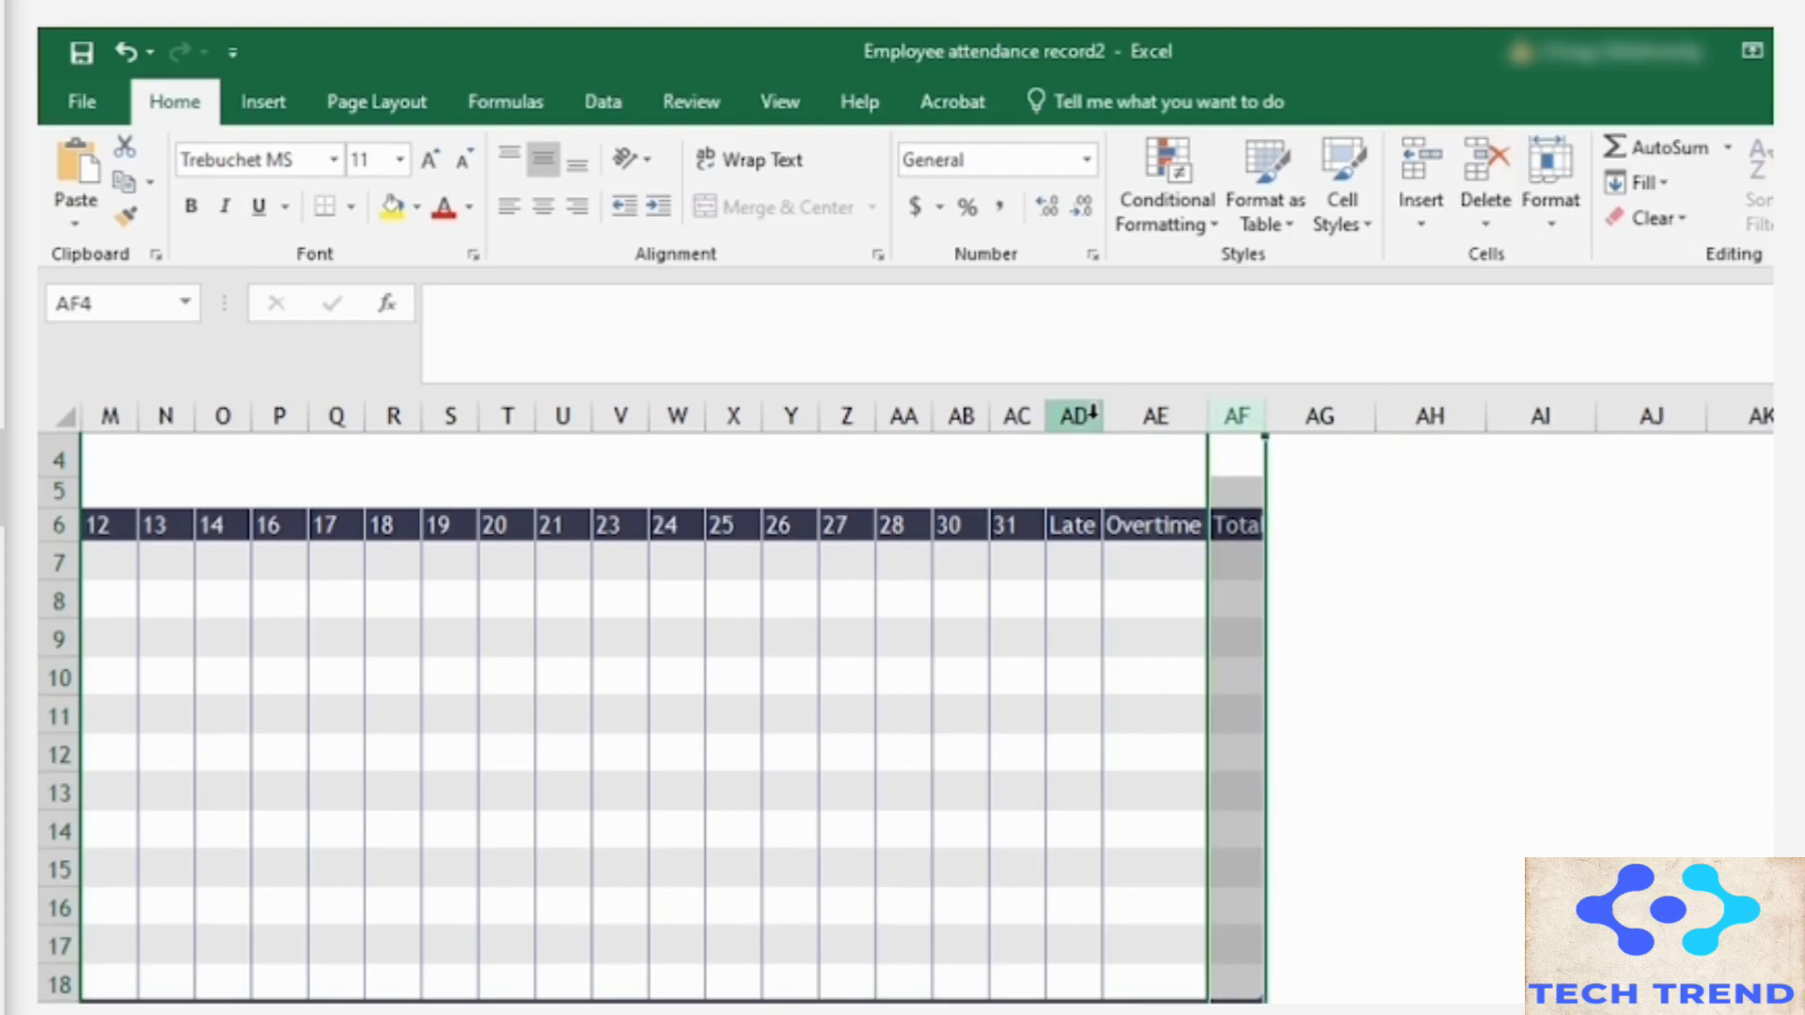
double_click(1100, 417)
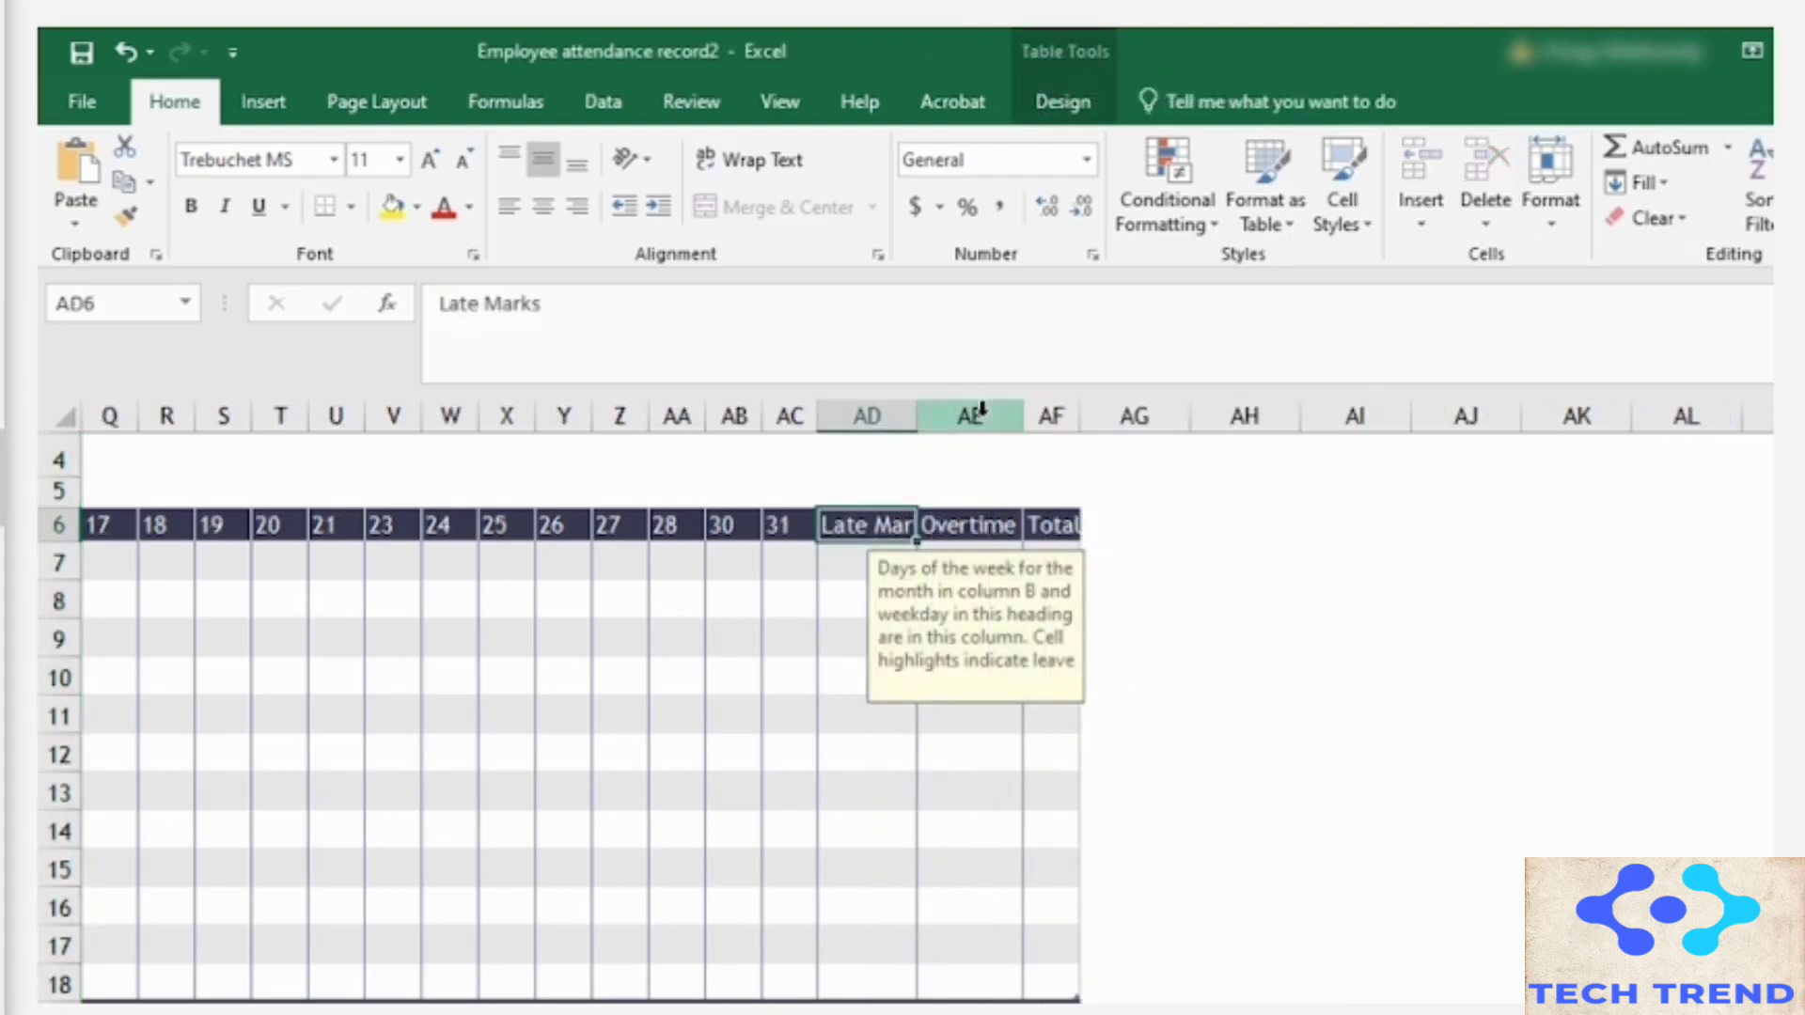
click(755, 158)
click(1053, 550)
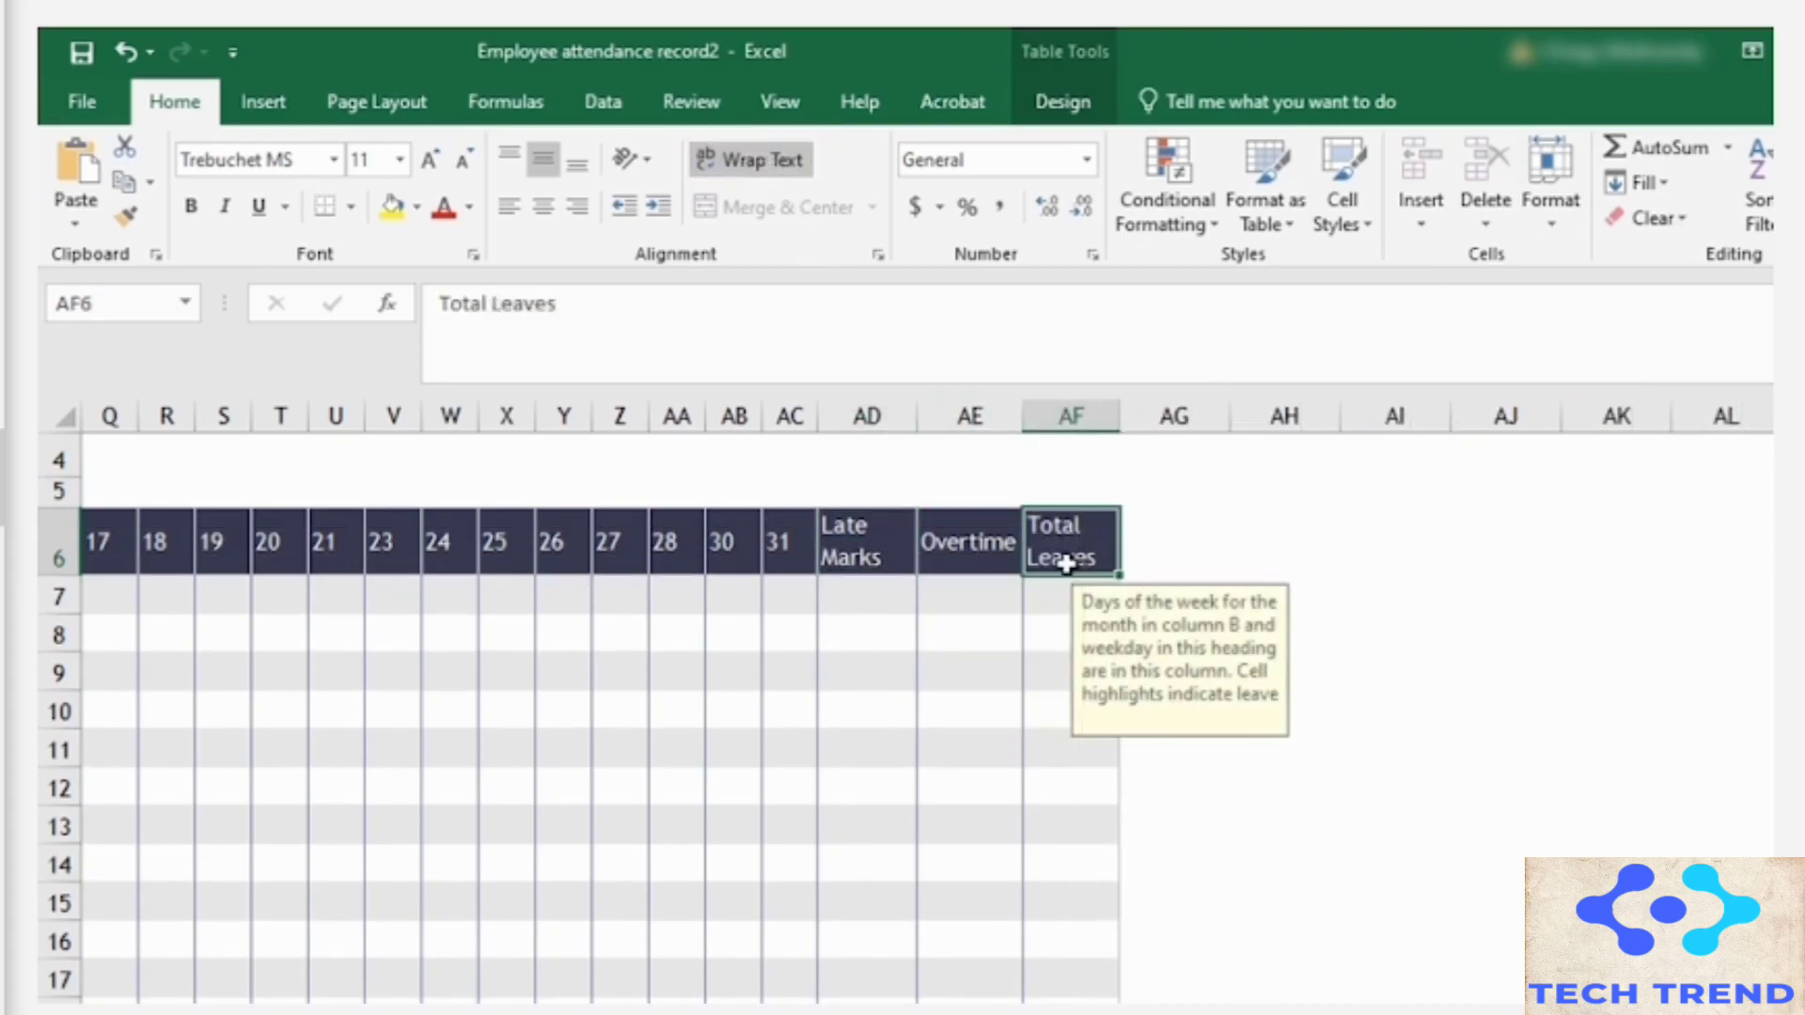
Step: Center the text of the table's header row 6 horizontally
scroll(926, 720, left, 6)
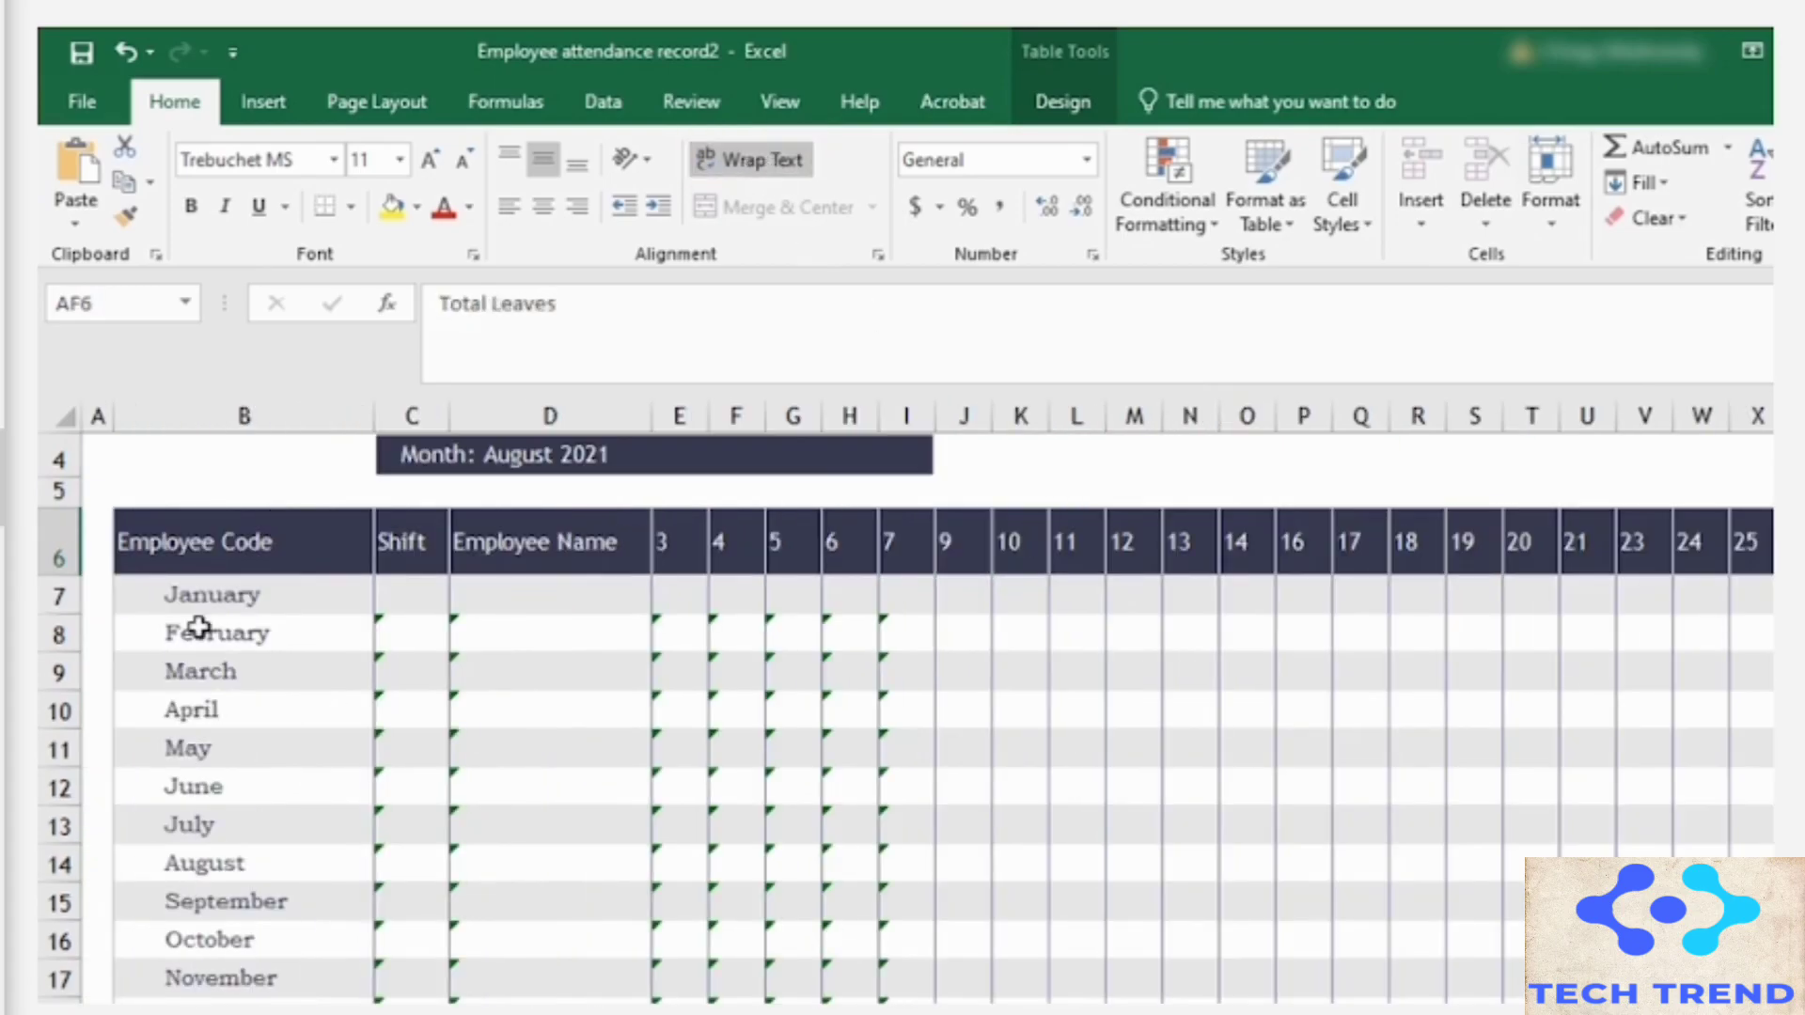
click(43, 552)
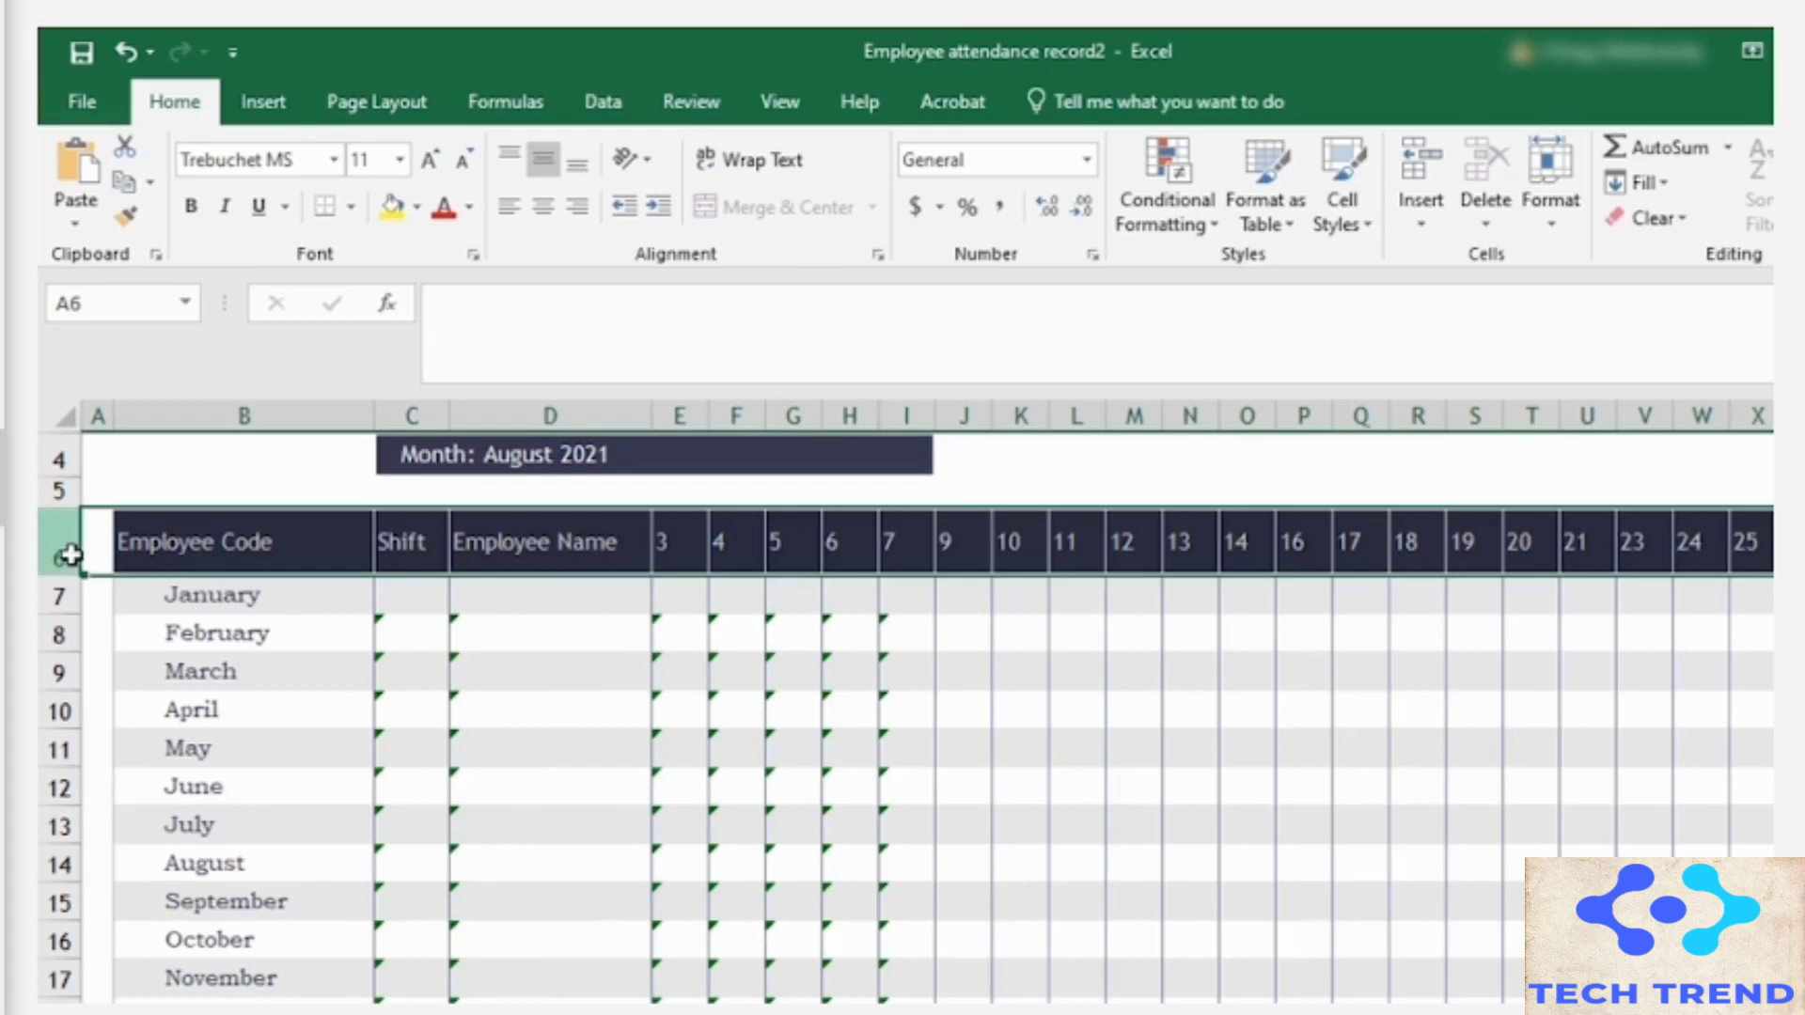
click(546, 215)
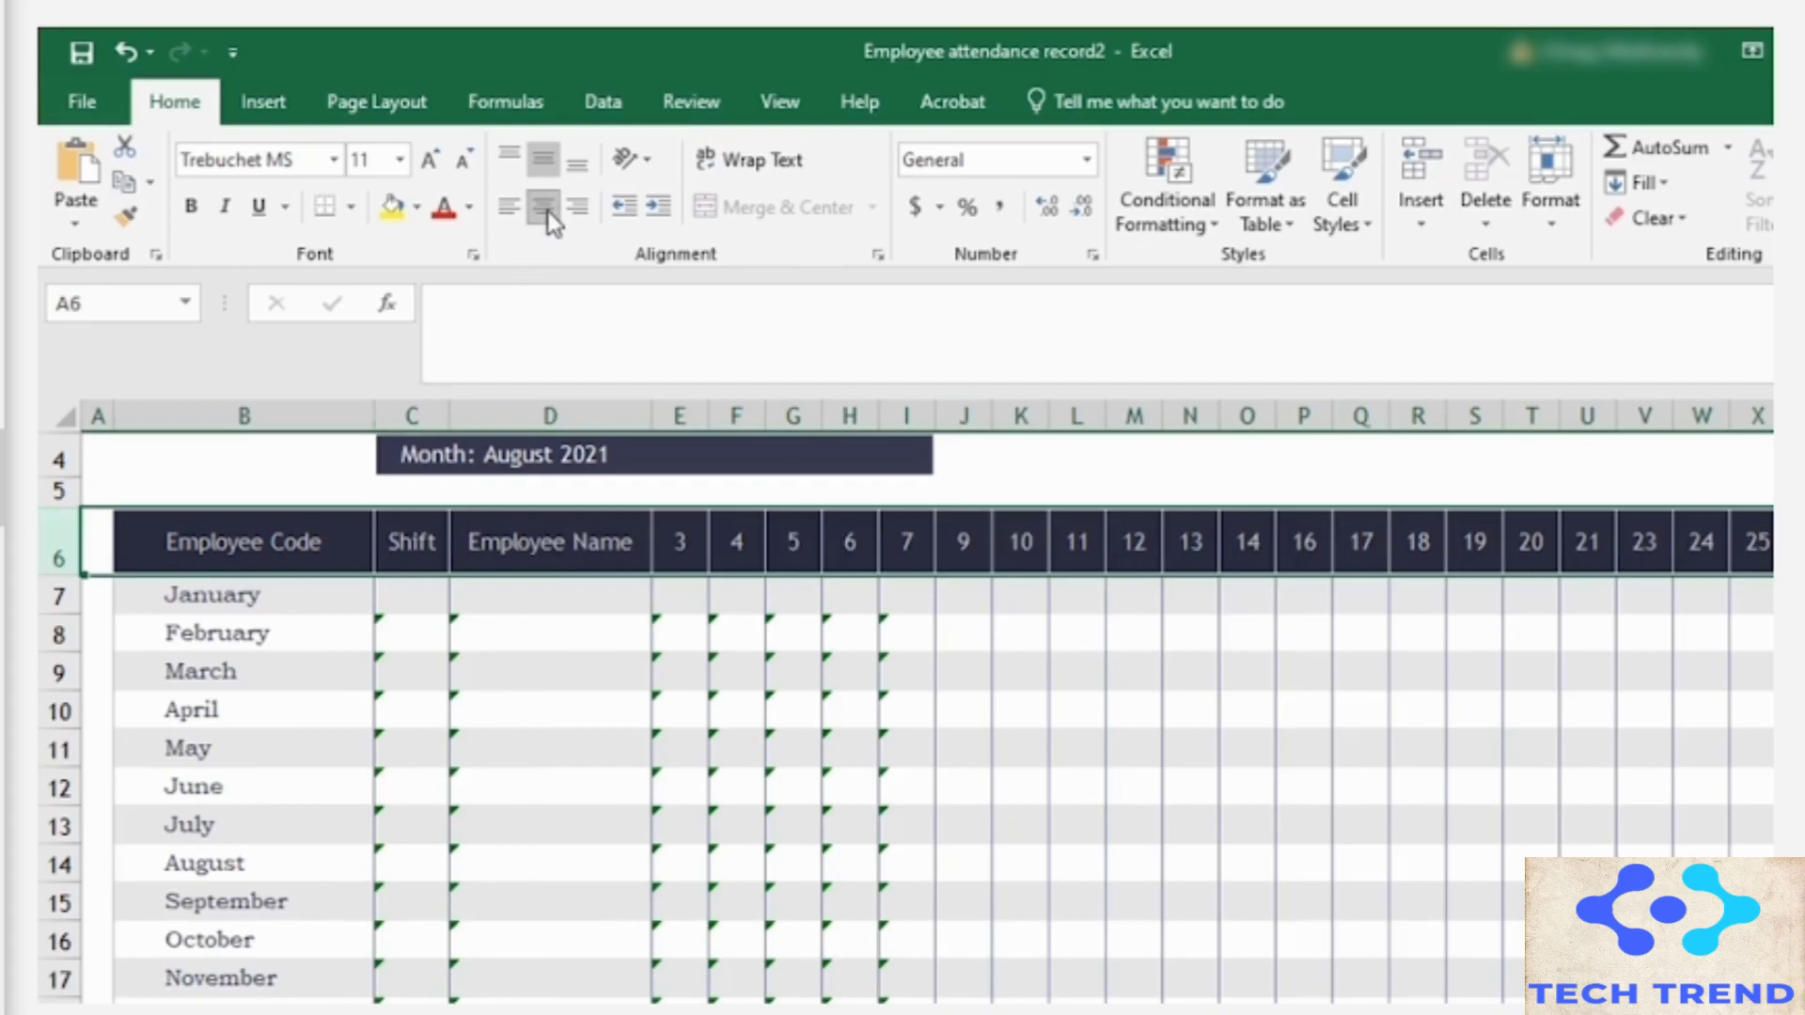
click(467, 677)
Step: Replace the first month labels under Employee Code with the codes P23, P48, P12 and P16
double_click(235, 596)
drag(263, 596, 121, 596)
text(P23)
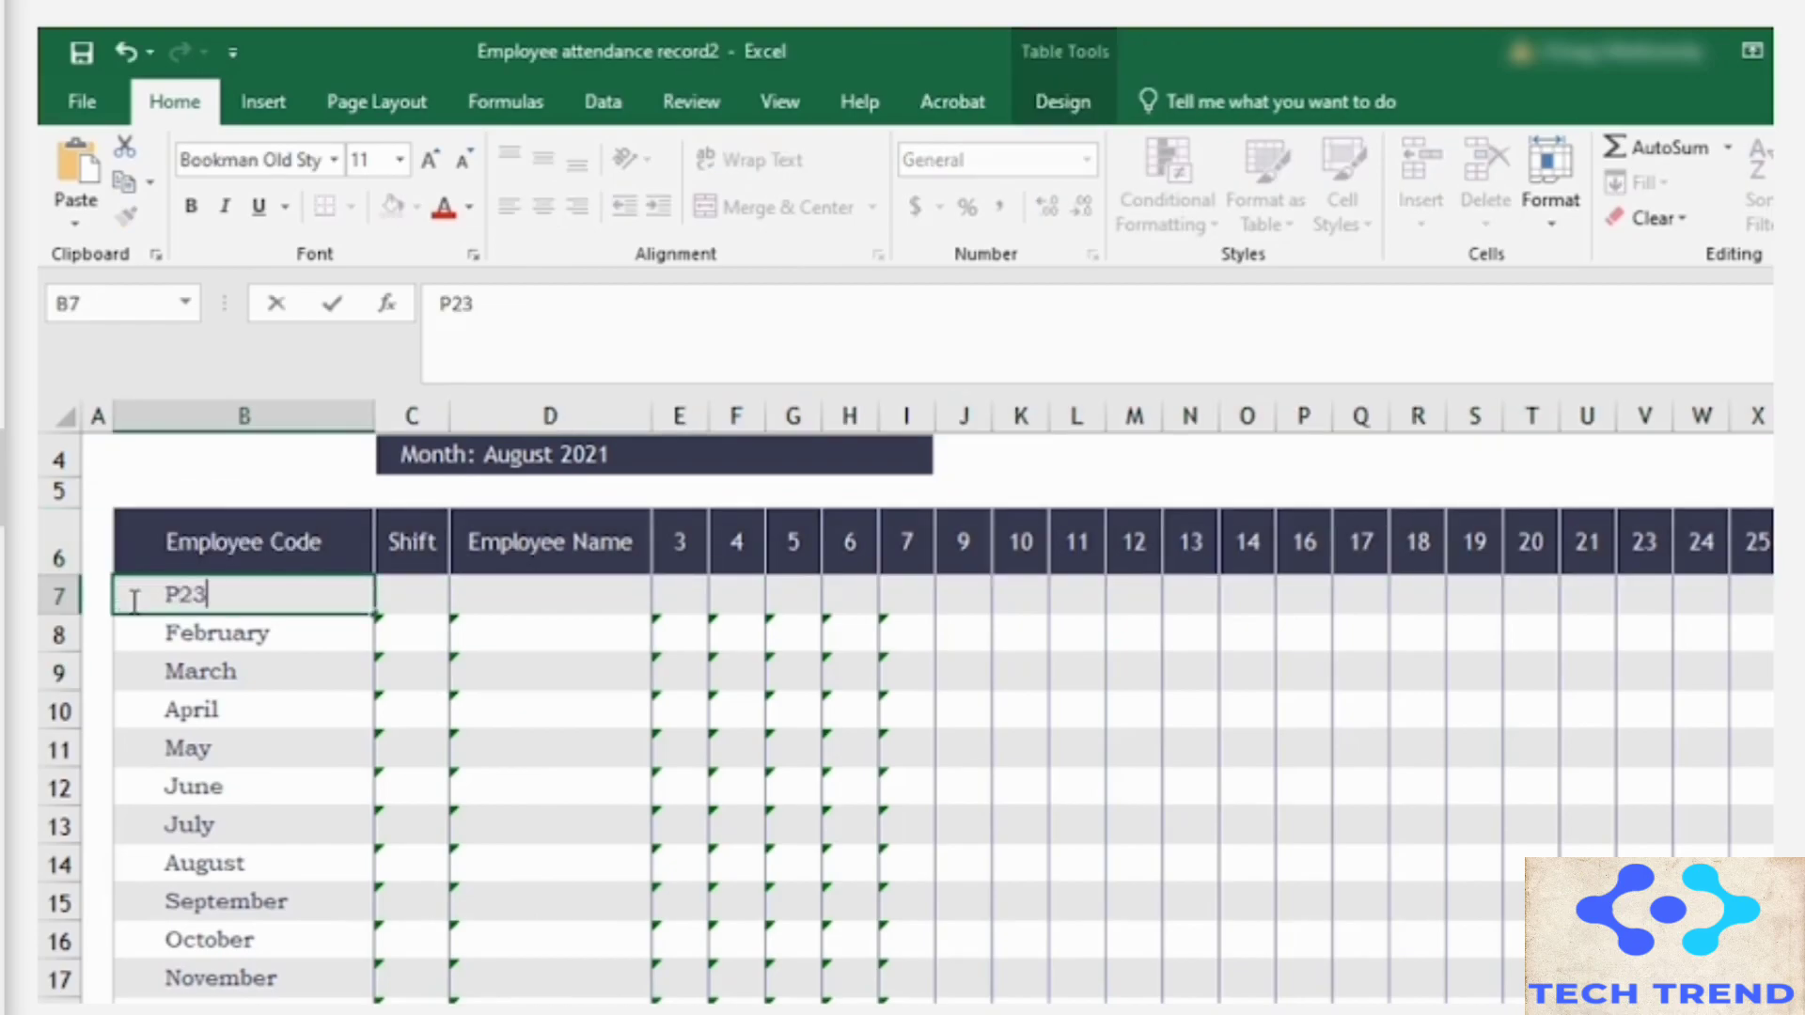
click(257, 634)
double_click(257, 634)
drag(258, 634, 121, 634)
text(P48)
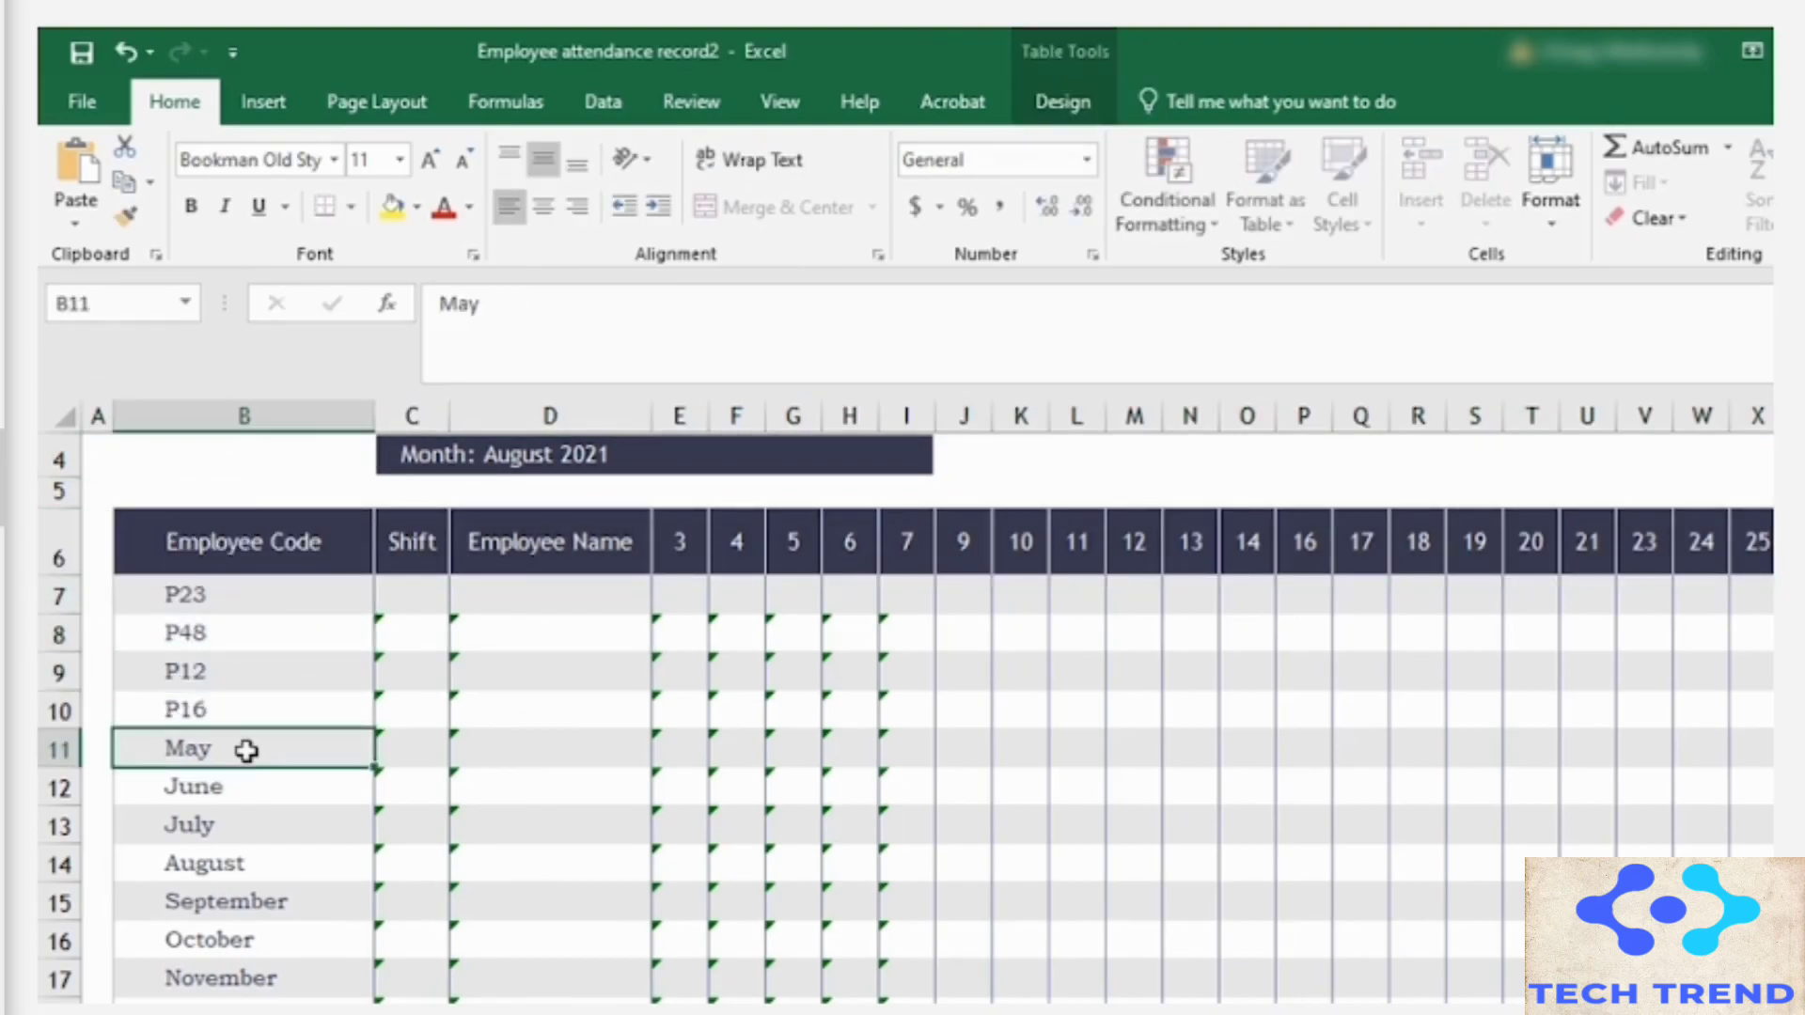
Step: Delete sheet rows 11 to 18, which hold the leftover months May to December
scroll(216, 771, down, 1)
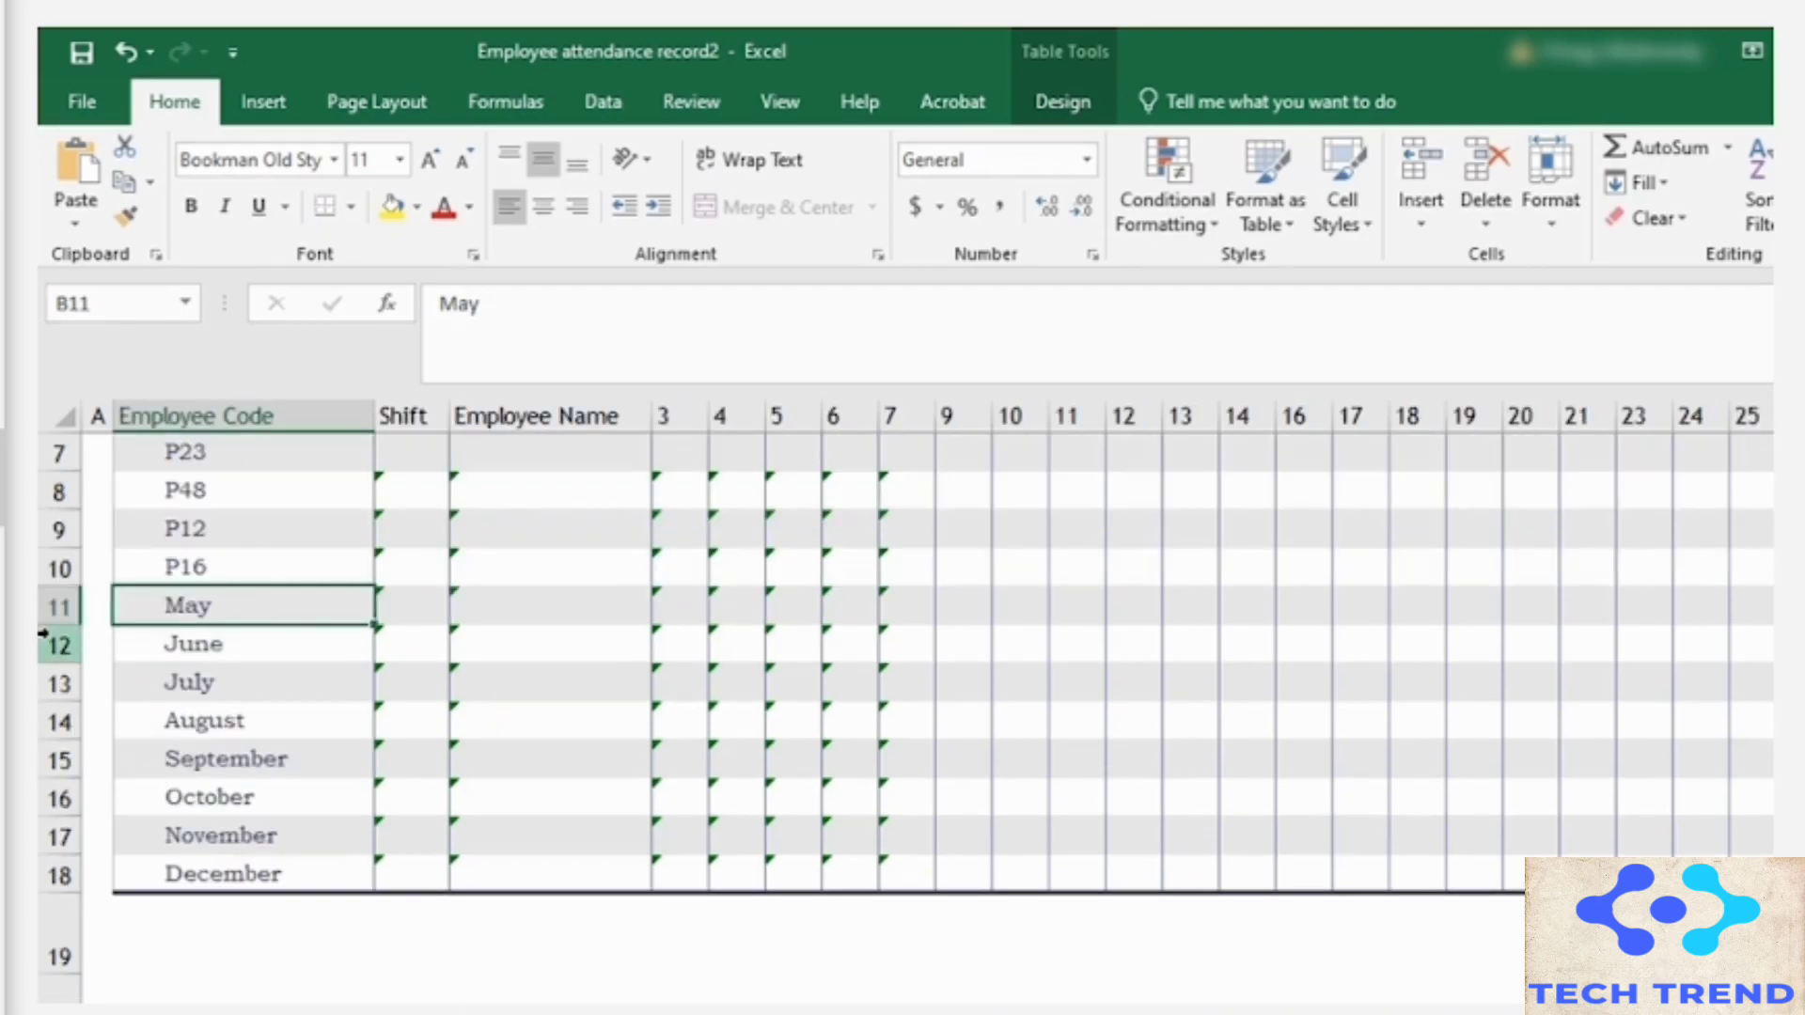
drag(48, 605, 141, 856)
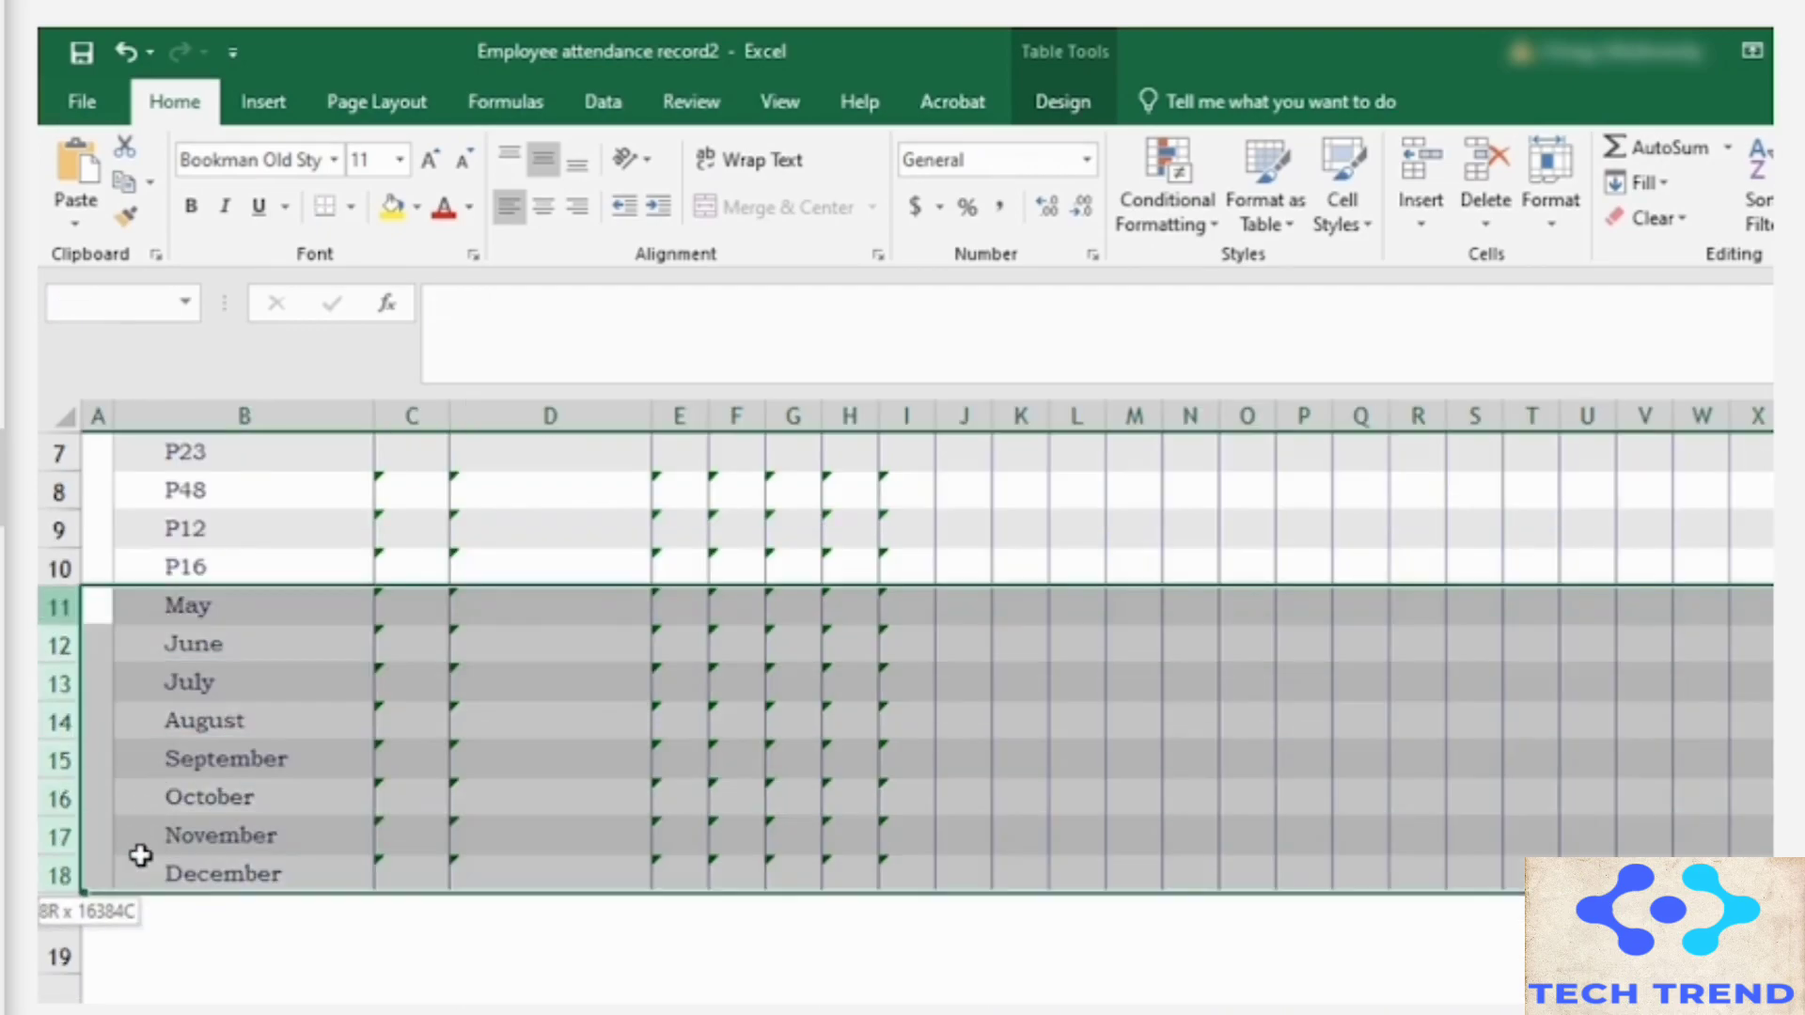
scroll(141, 855, up, 1)
click(1504, 218)
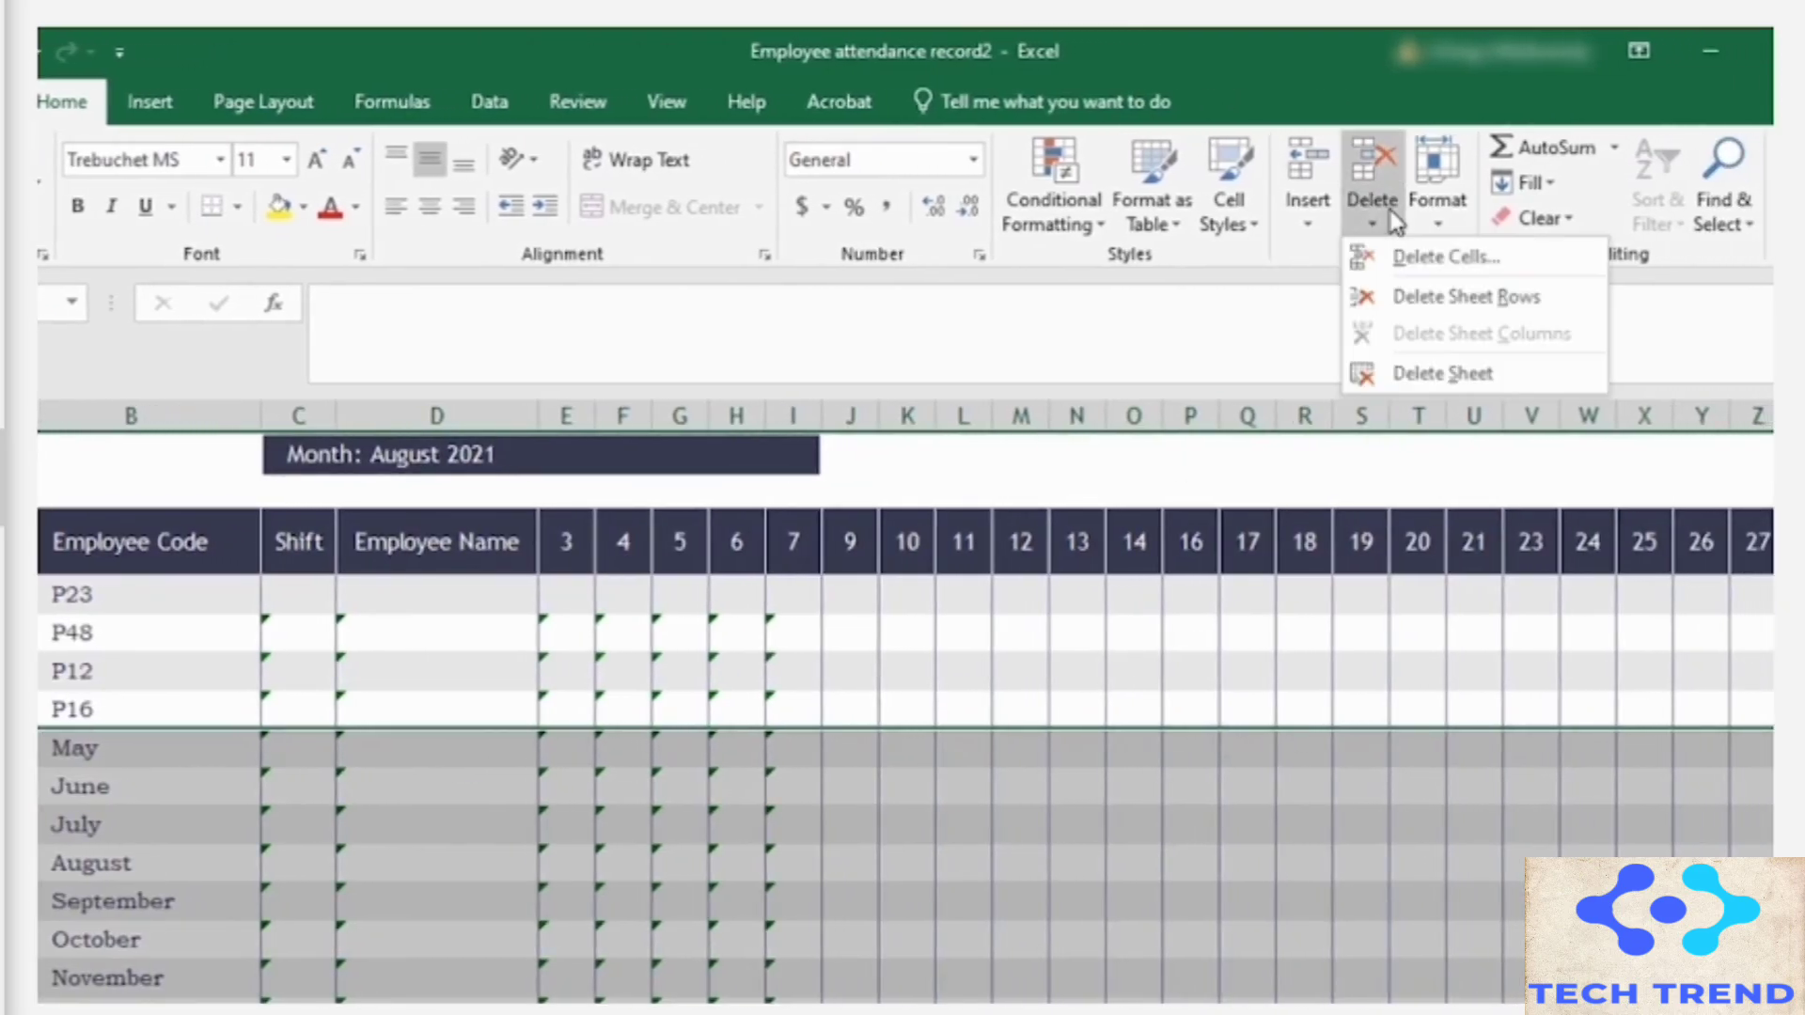
click(1464, 298)
click(277, 851)
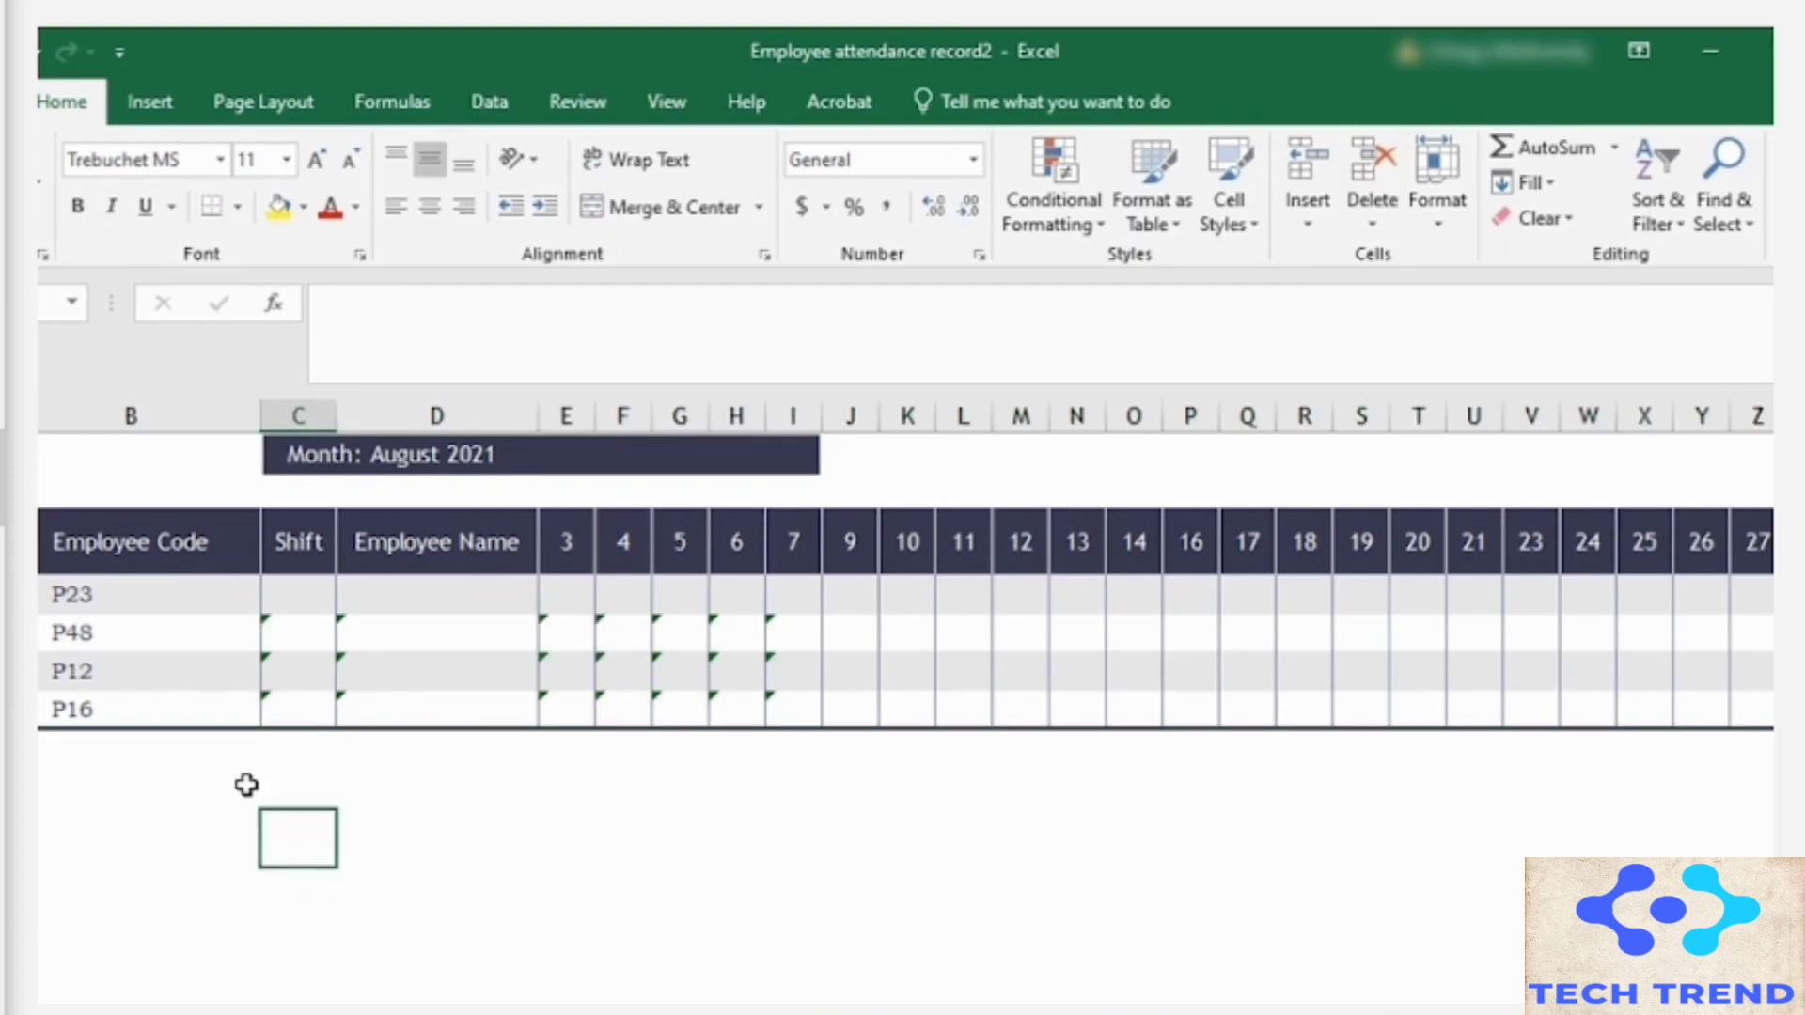
Step: Enter the shift 10 am to 8 pm for all four employees and widen the Shift column
scroll(322, 794, up, 1)
click(294, 780)
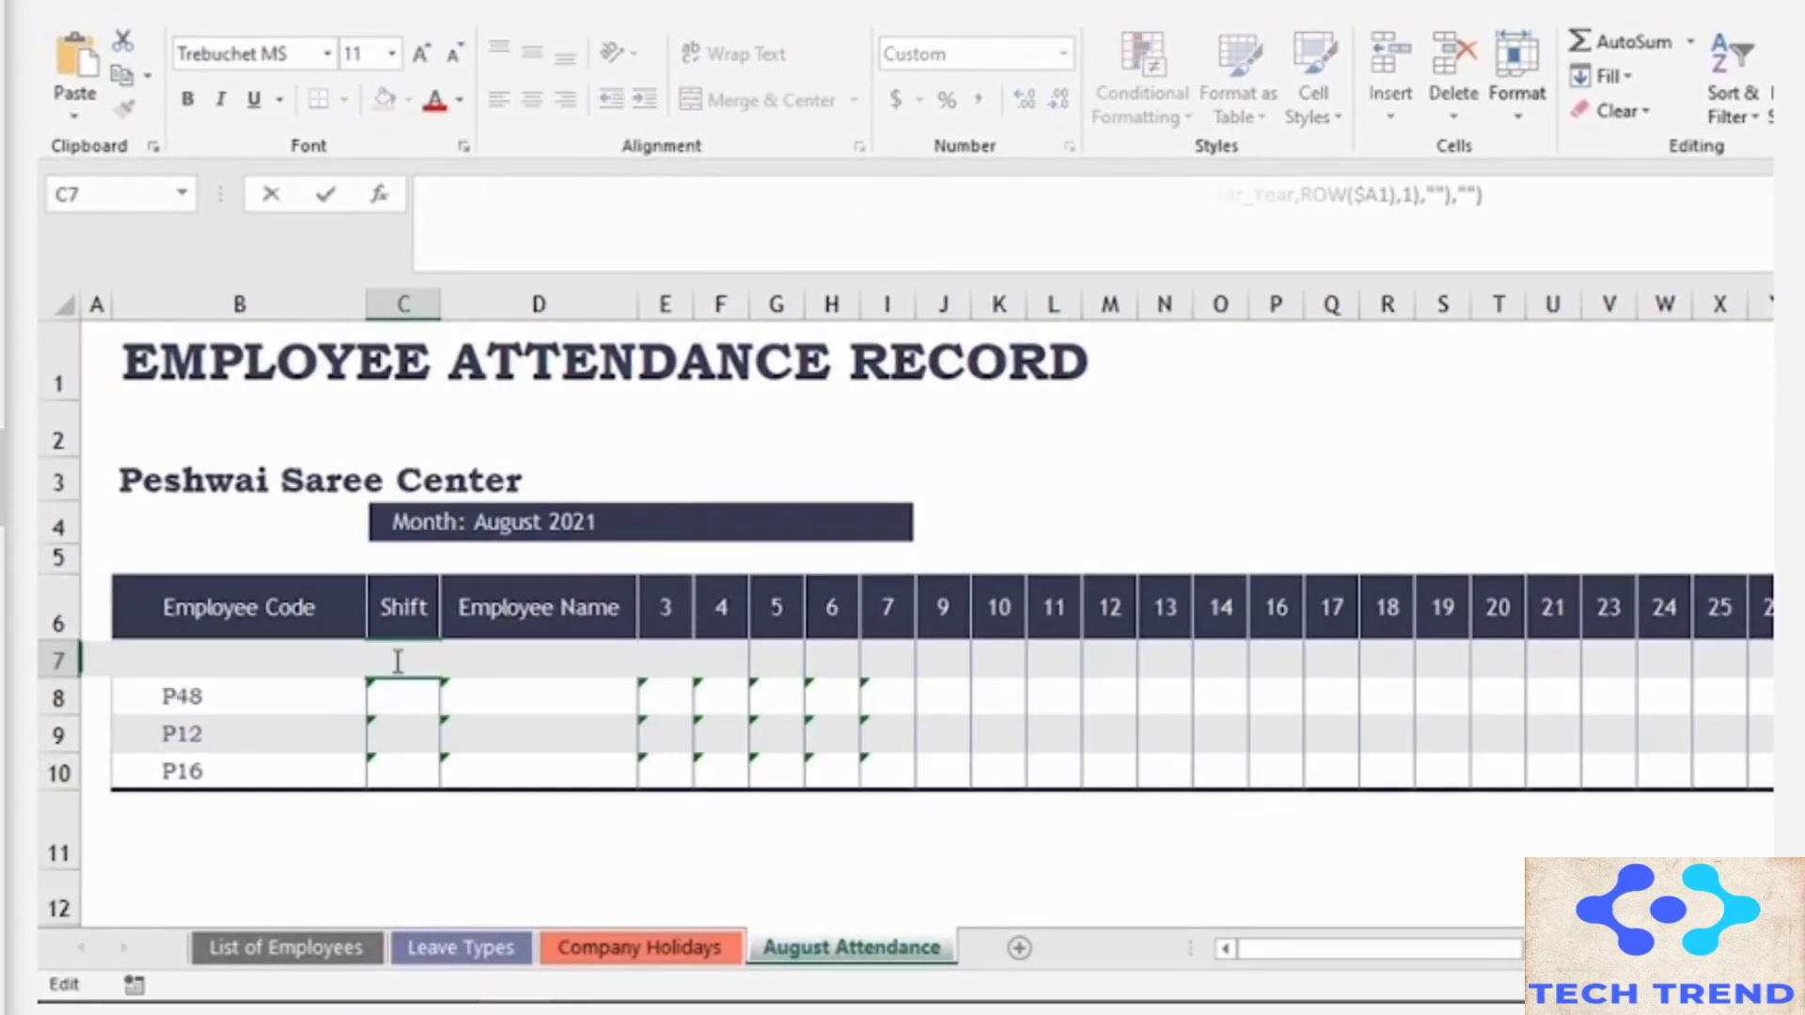
text(10 am to 8 pm)
key(Return)
drag(440, 304, 494, 310)
click(428, 740)
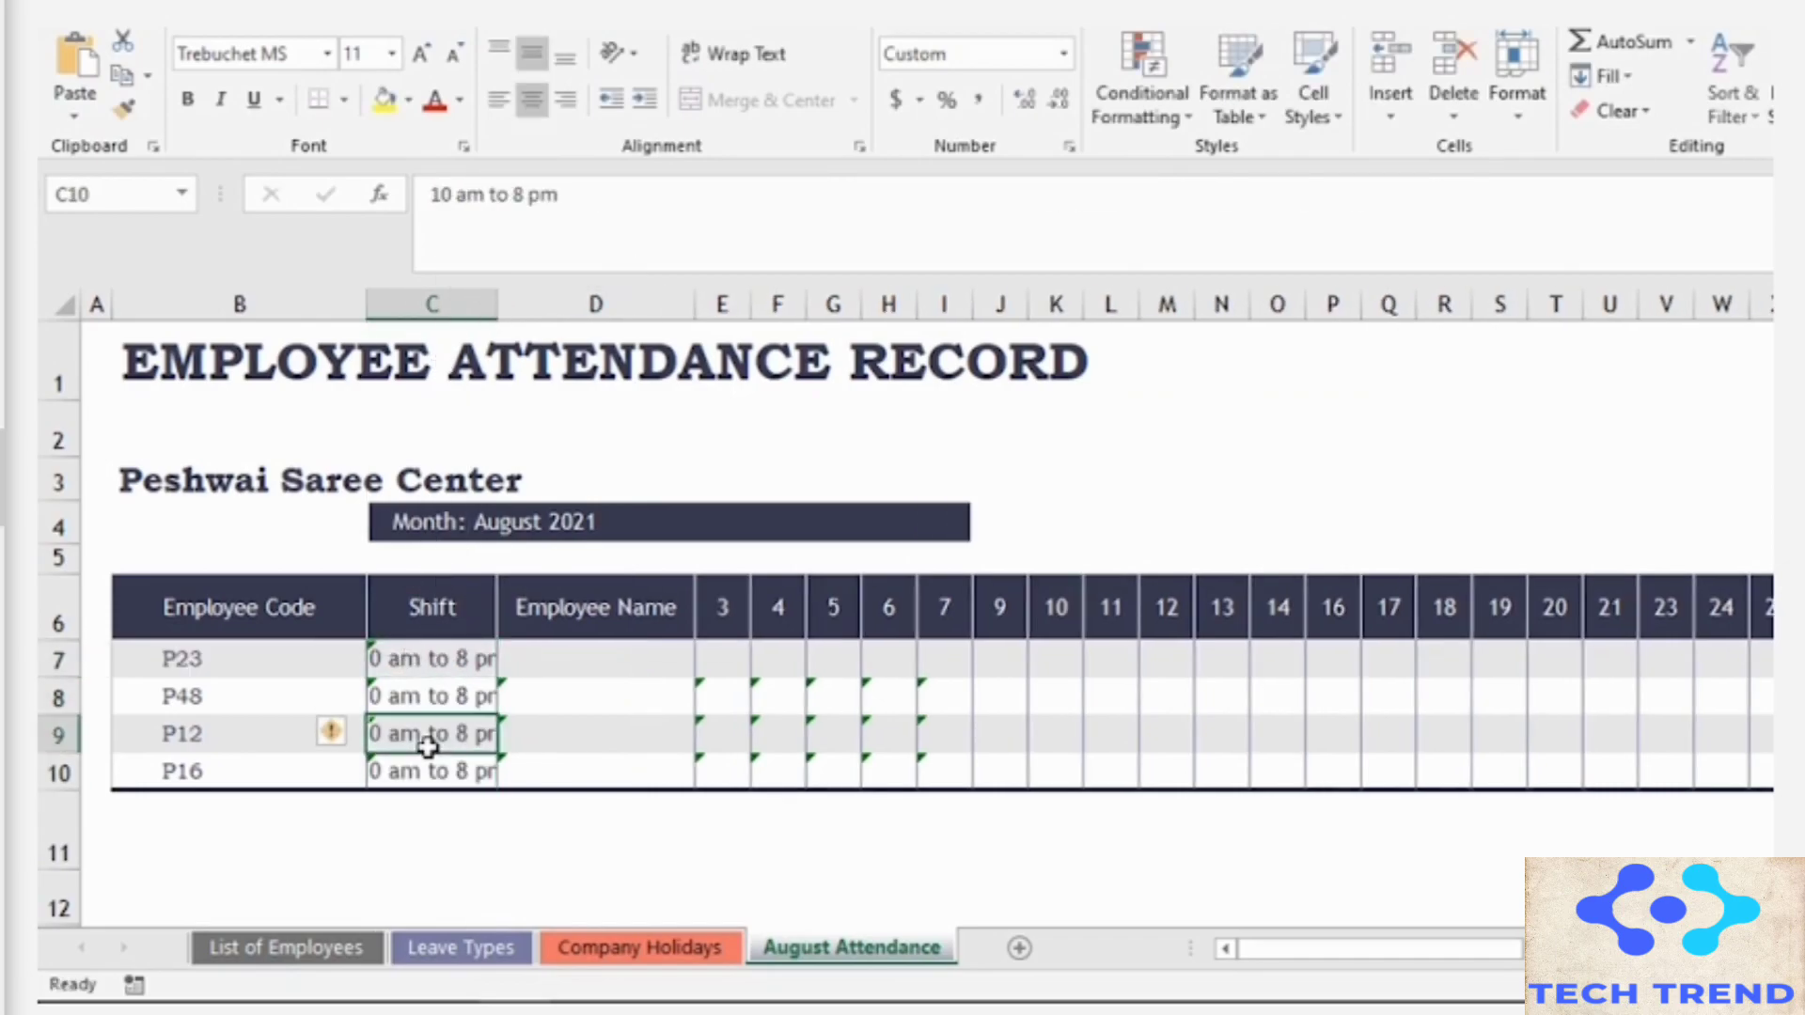
Step: Ignore the error flags on the Shift cells and on the day 3 to 7 cells in rows 8 to 10
click(343, 737)
click(417, 888)
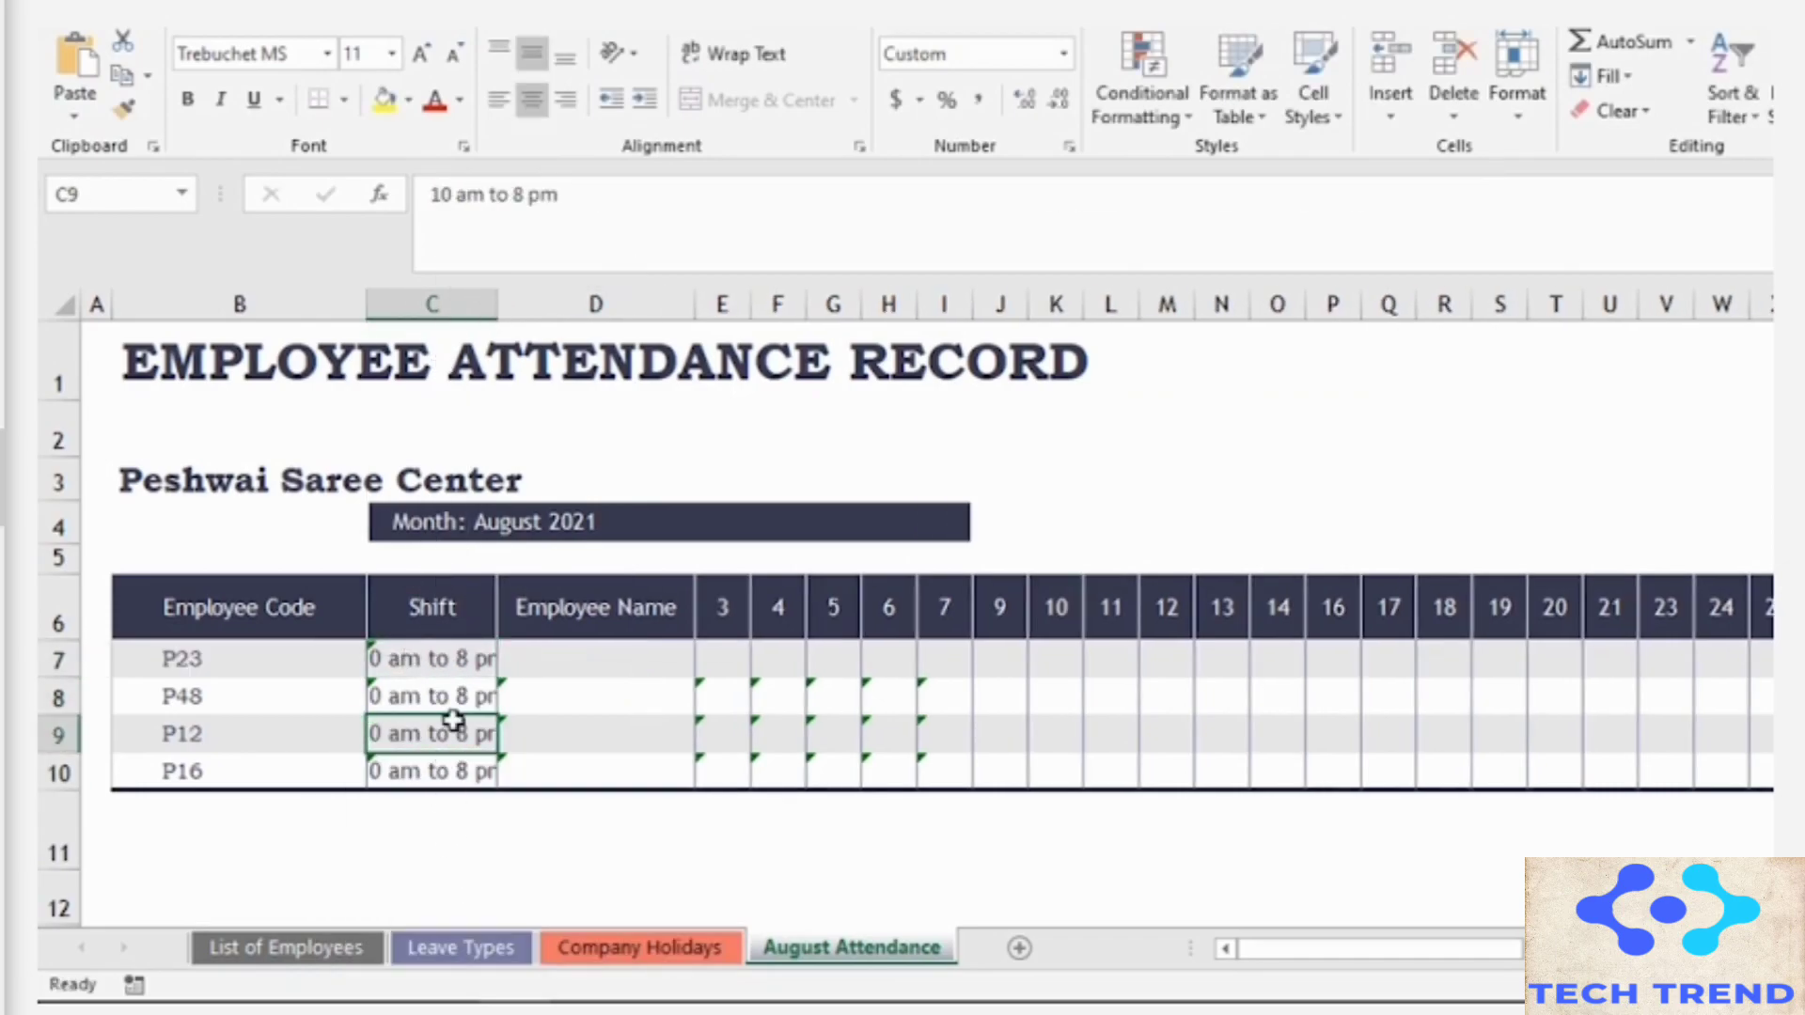
drag(725, 696, 943, 768)
click(689, 698)
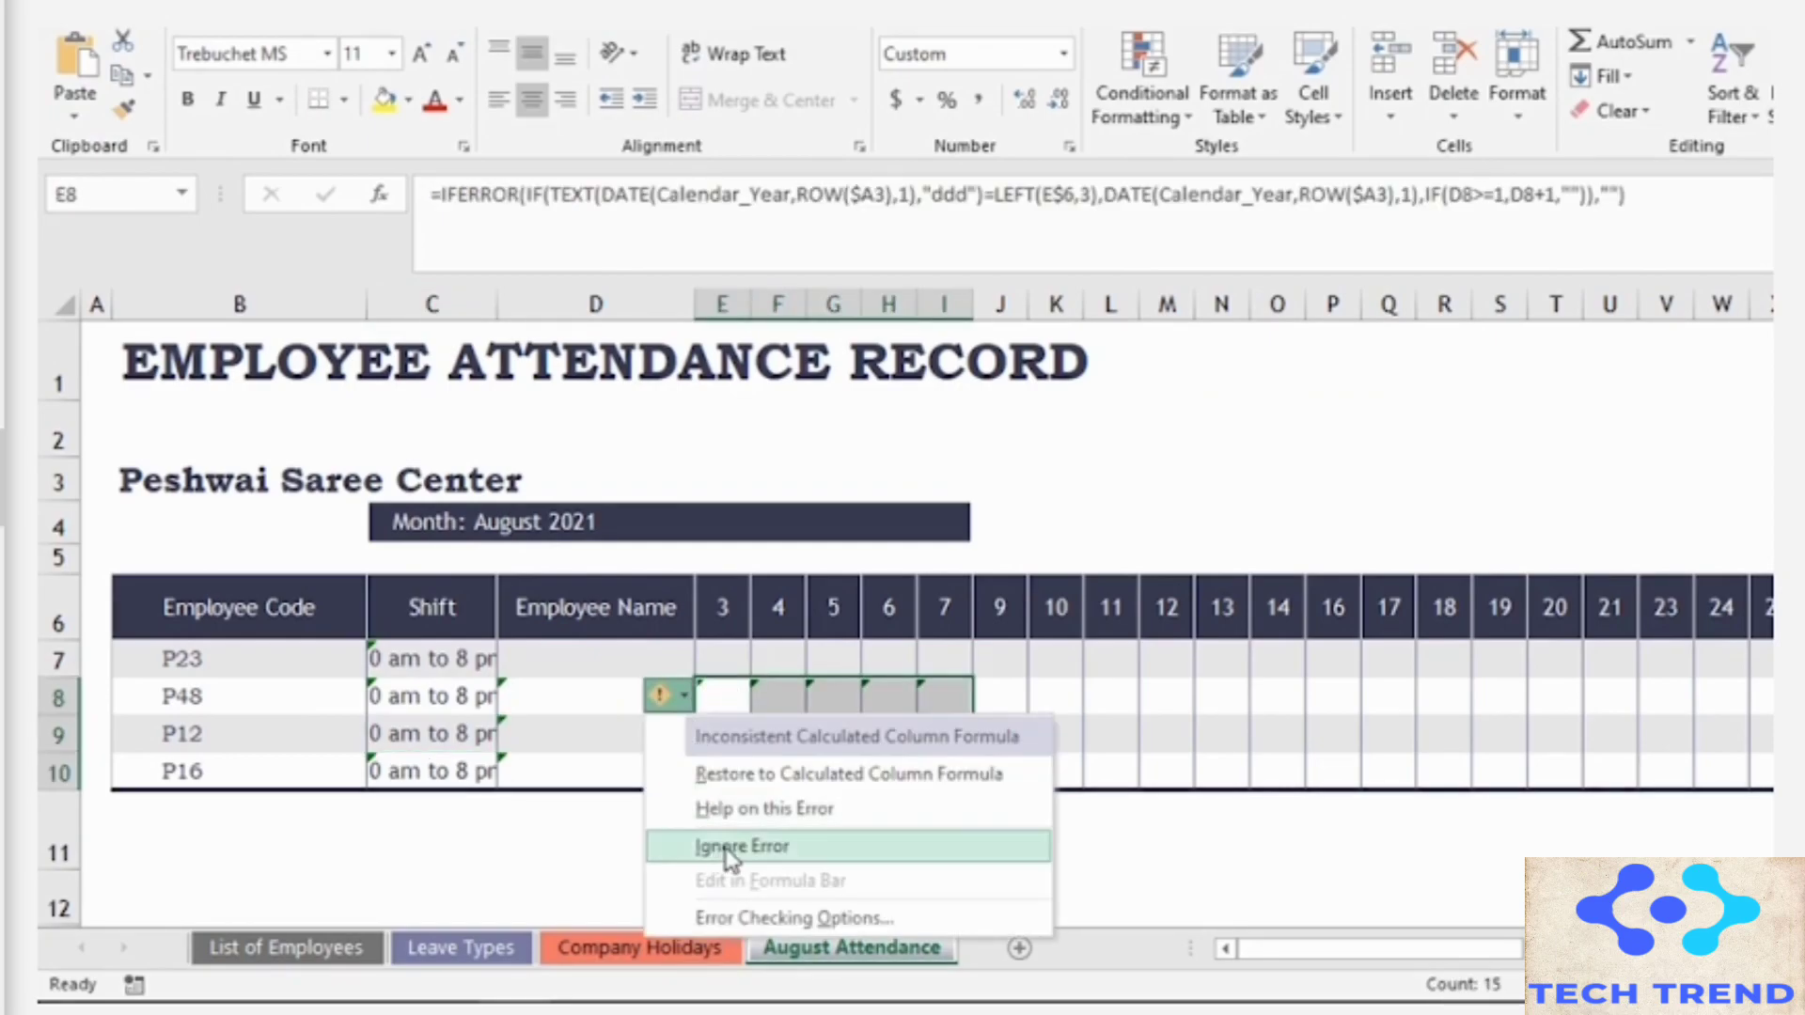
click(792, 851)
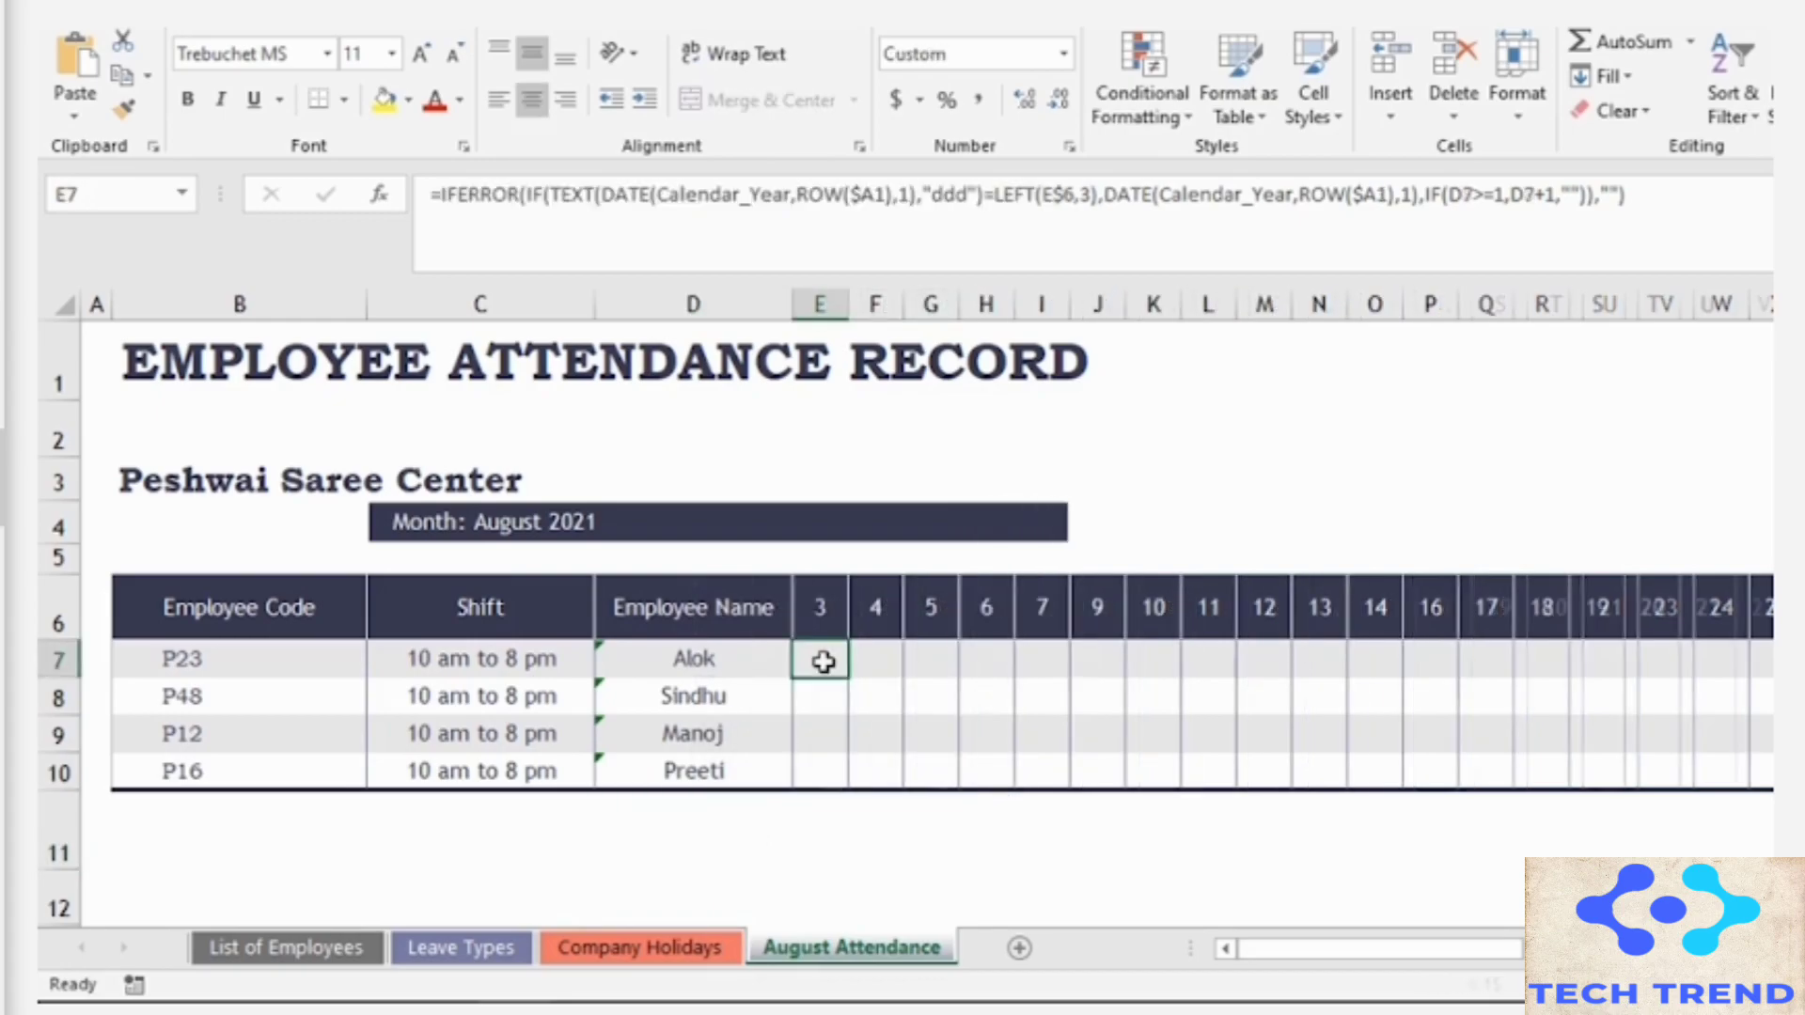
Step: Mark all four employees P for day 3, entering it in E7 and filling it down to E10
double_click(824, 662)
key(ctrl+a)
text(p)
key(BackSpace)
text(P)
key(Return)
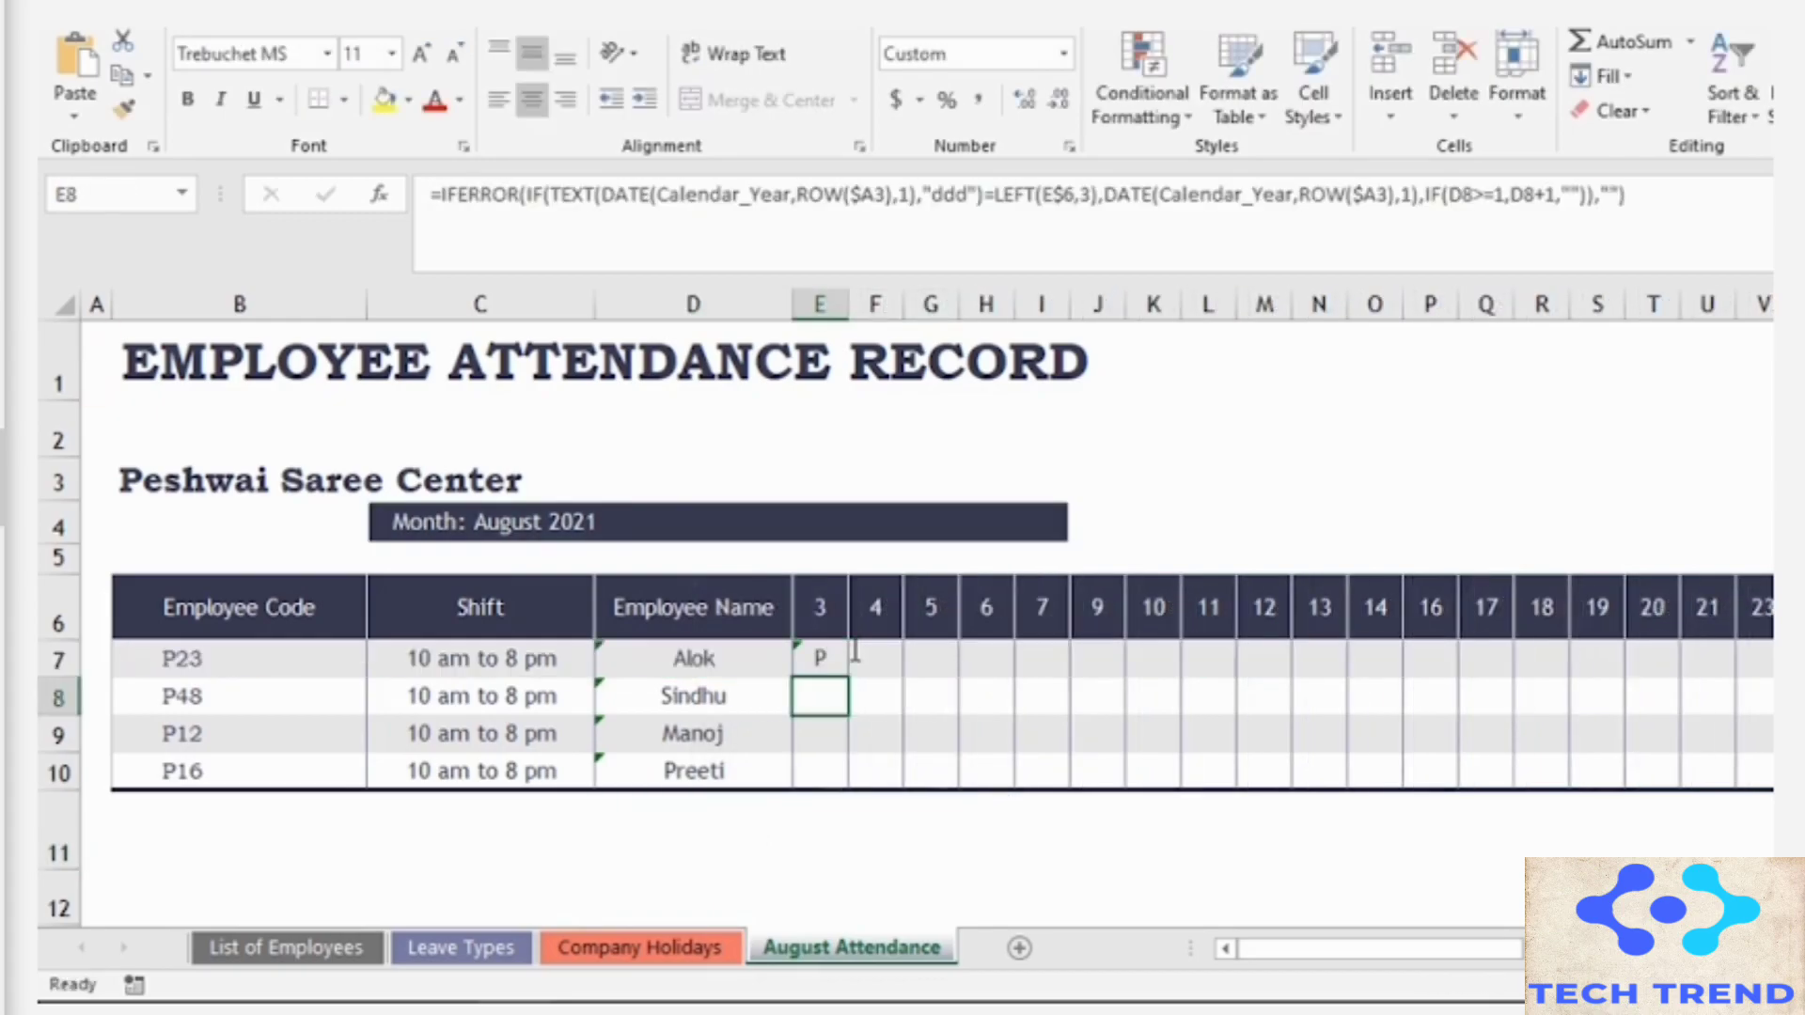
click(824, 658)
drag(849, 678, 826, 773)
click(887, 657)
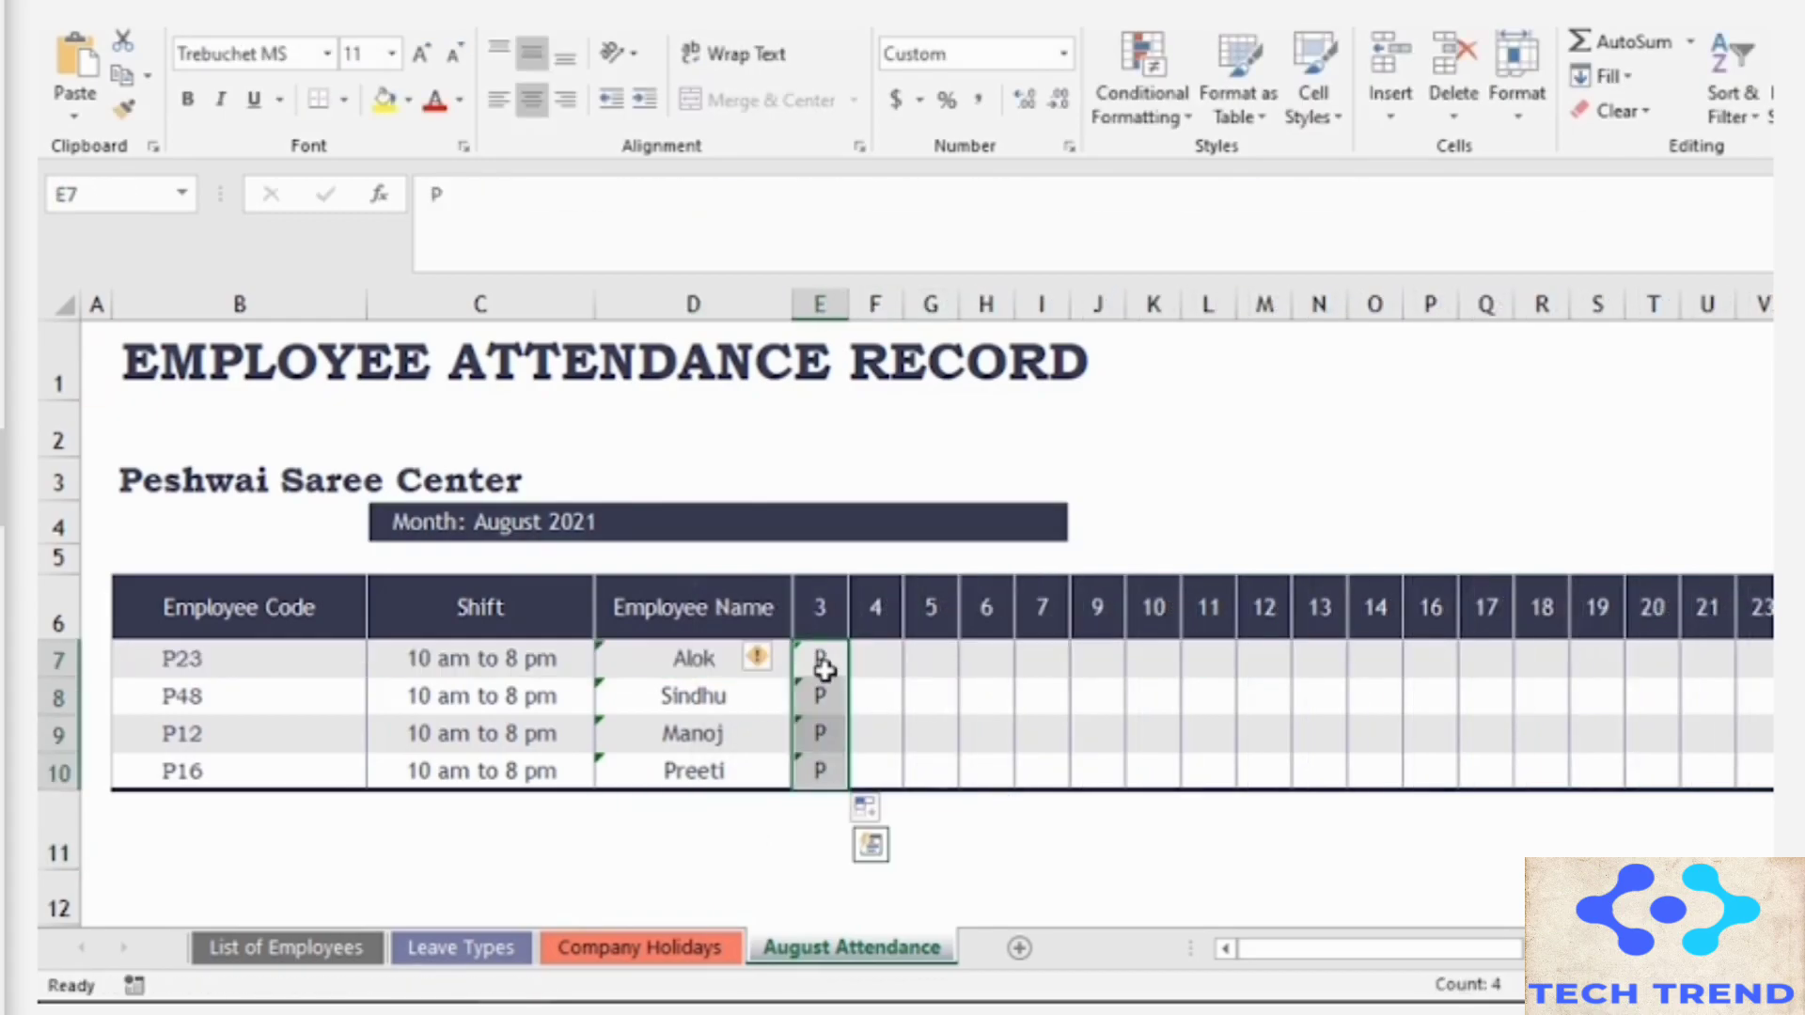
Step: Copy the P mark from E7 to day 4 in F7 and fill it down to F10
click(826, 667)
key(ctrl+c)
click(876, 662)
key(ctrl+v)
drag(902, 677, 931, 770)
click(943, 662)
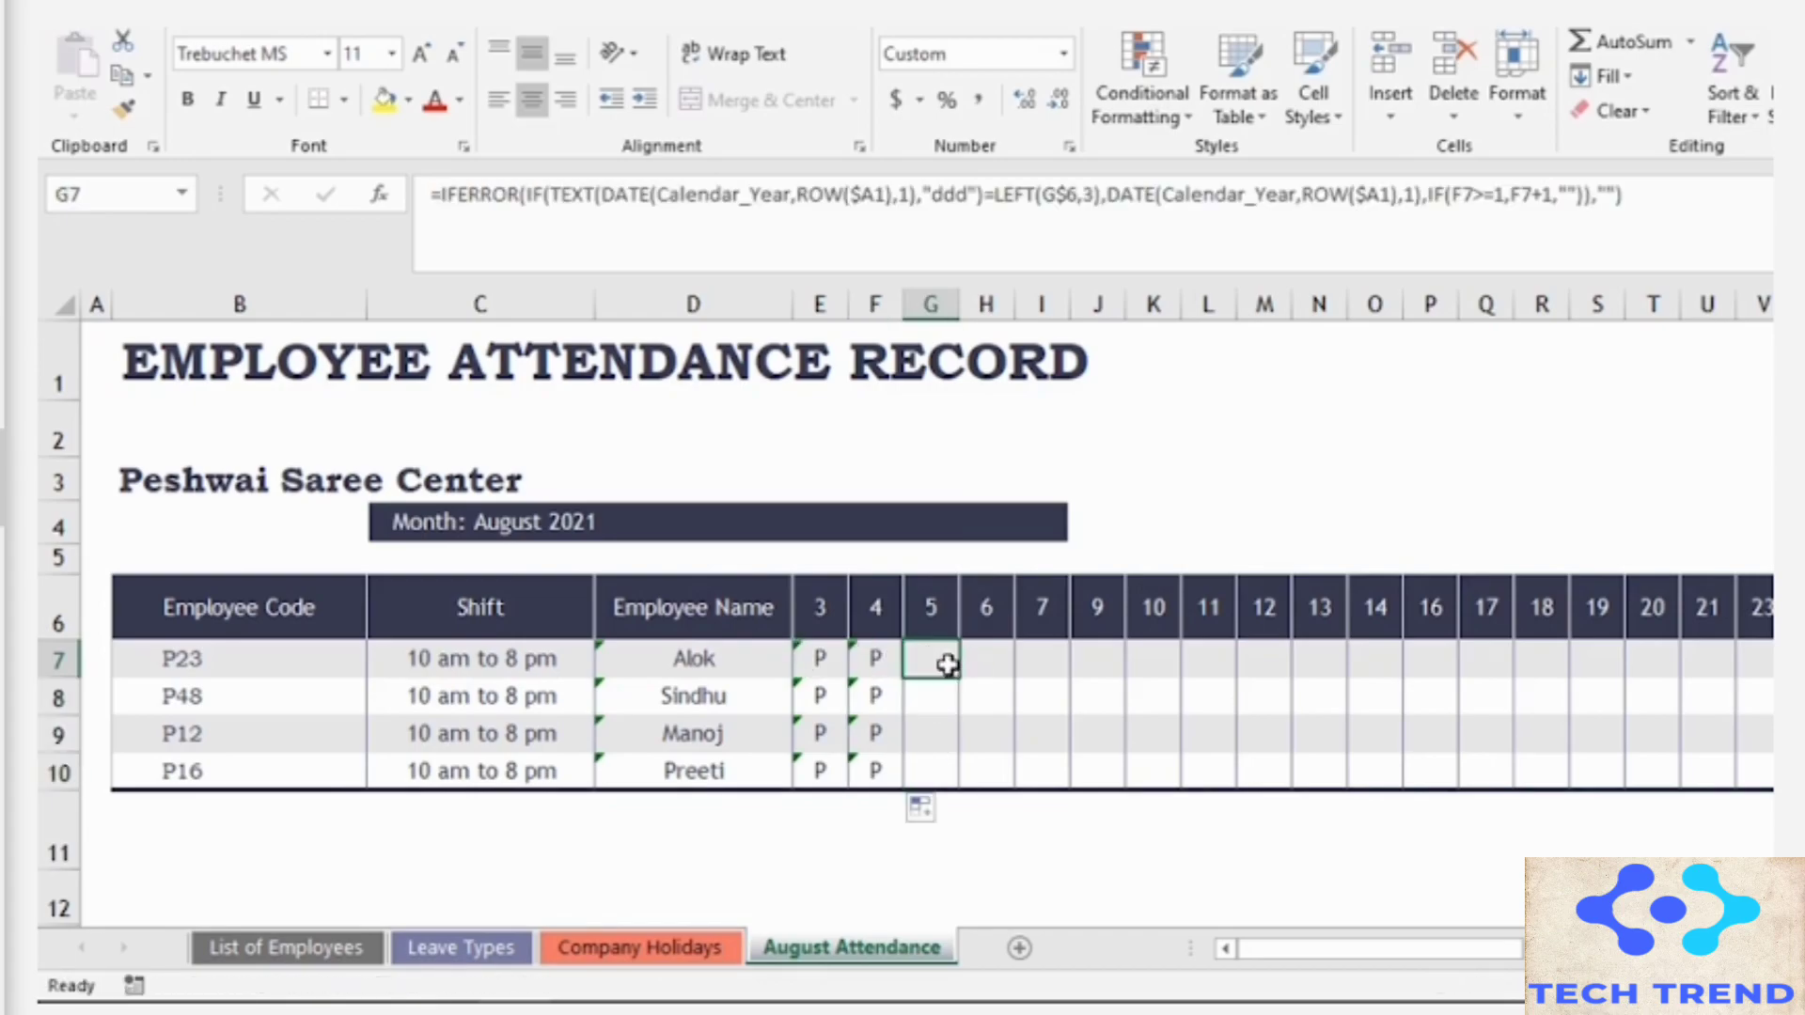
Step: Paste the P mark into day 5 in G7, fill it down to G10, and change G8 to CL
key(ctrl+v)
drag(957, 678, 944, 771)
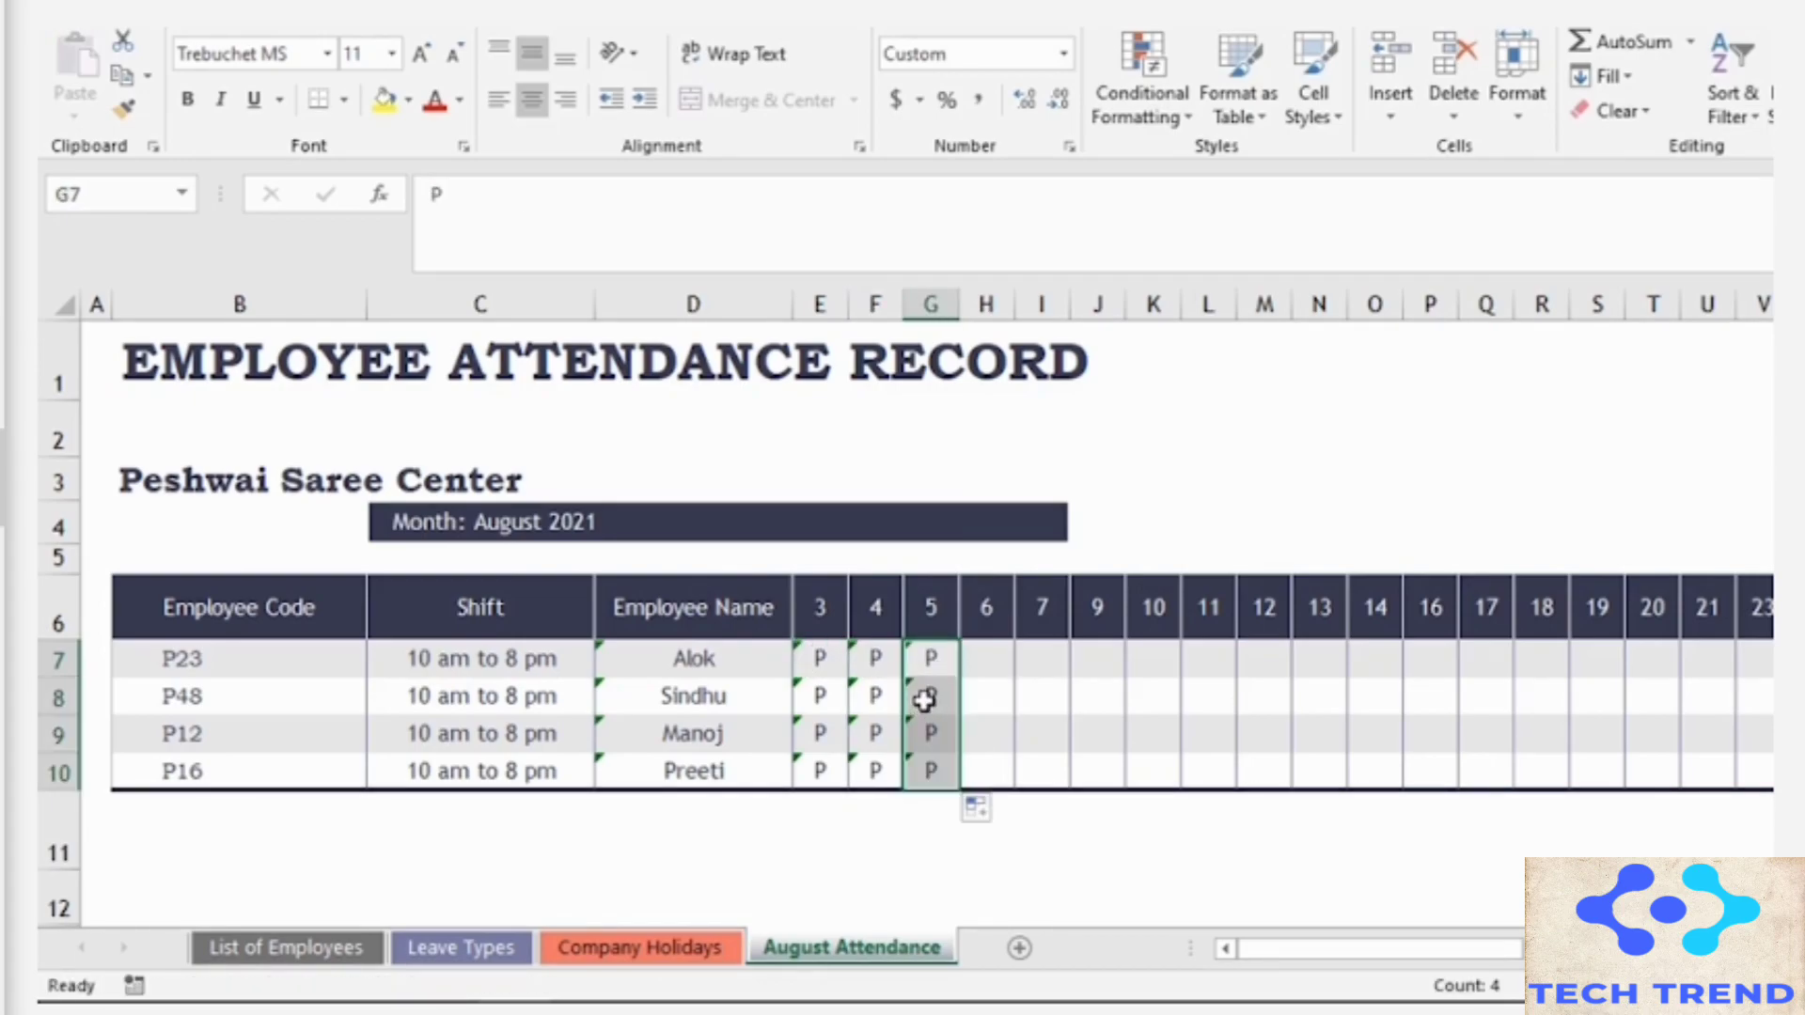
click(927, 700)
text(CL)
click(994, 730)
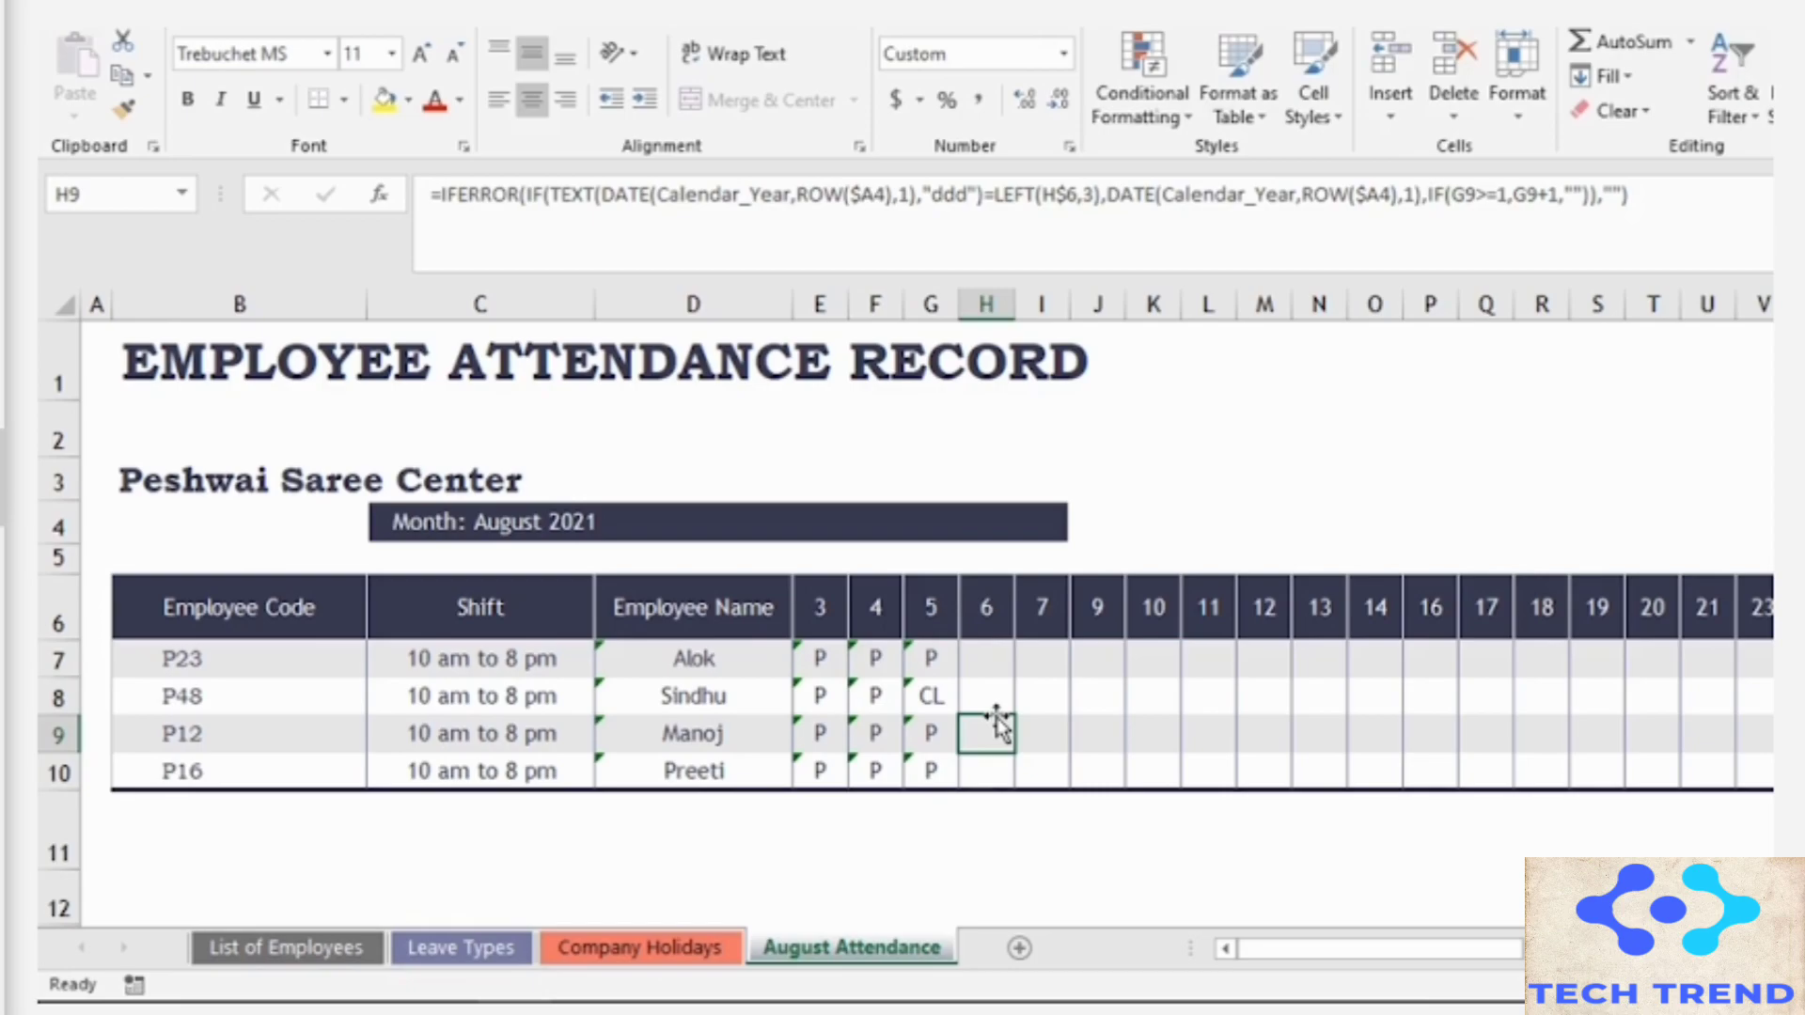
Step: Copy the day 5 marks from G7:G10 to days 6 and 7 in H7:I10
drag(935, 659, 931, 769)
key(ctrl+c)
drag(991, 658, 1038, 764)
key(ctrl+v)
click(1145, 754)
click(1044, 765)
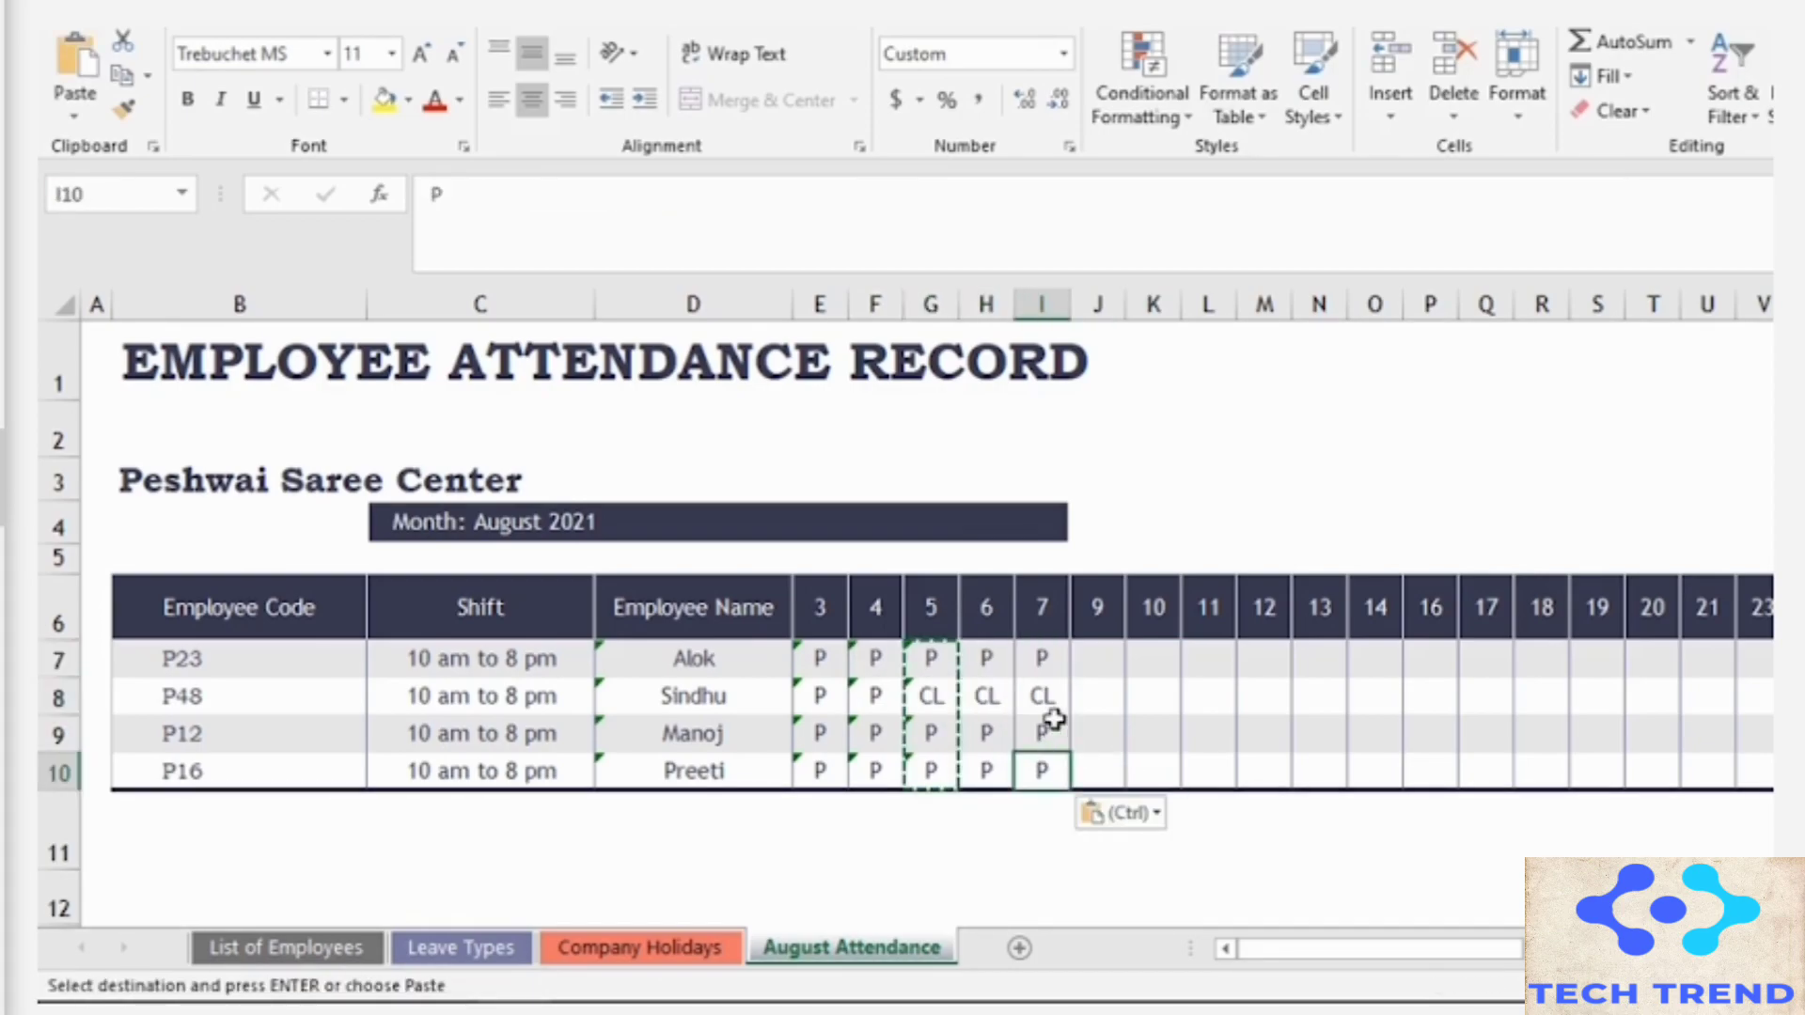
click(1053, 724)
double_click(1050, 700)
click(1111, 622)
click(1034, 660)
Step: Ignore the error flags on the day 3 to 5 marks in E7:G10
drag(820, 658, 931, 769)
click(769, 658)
click(846, 807)
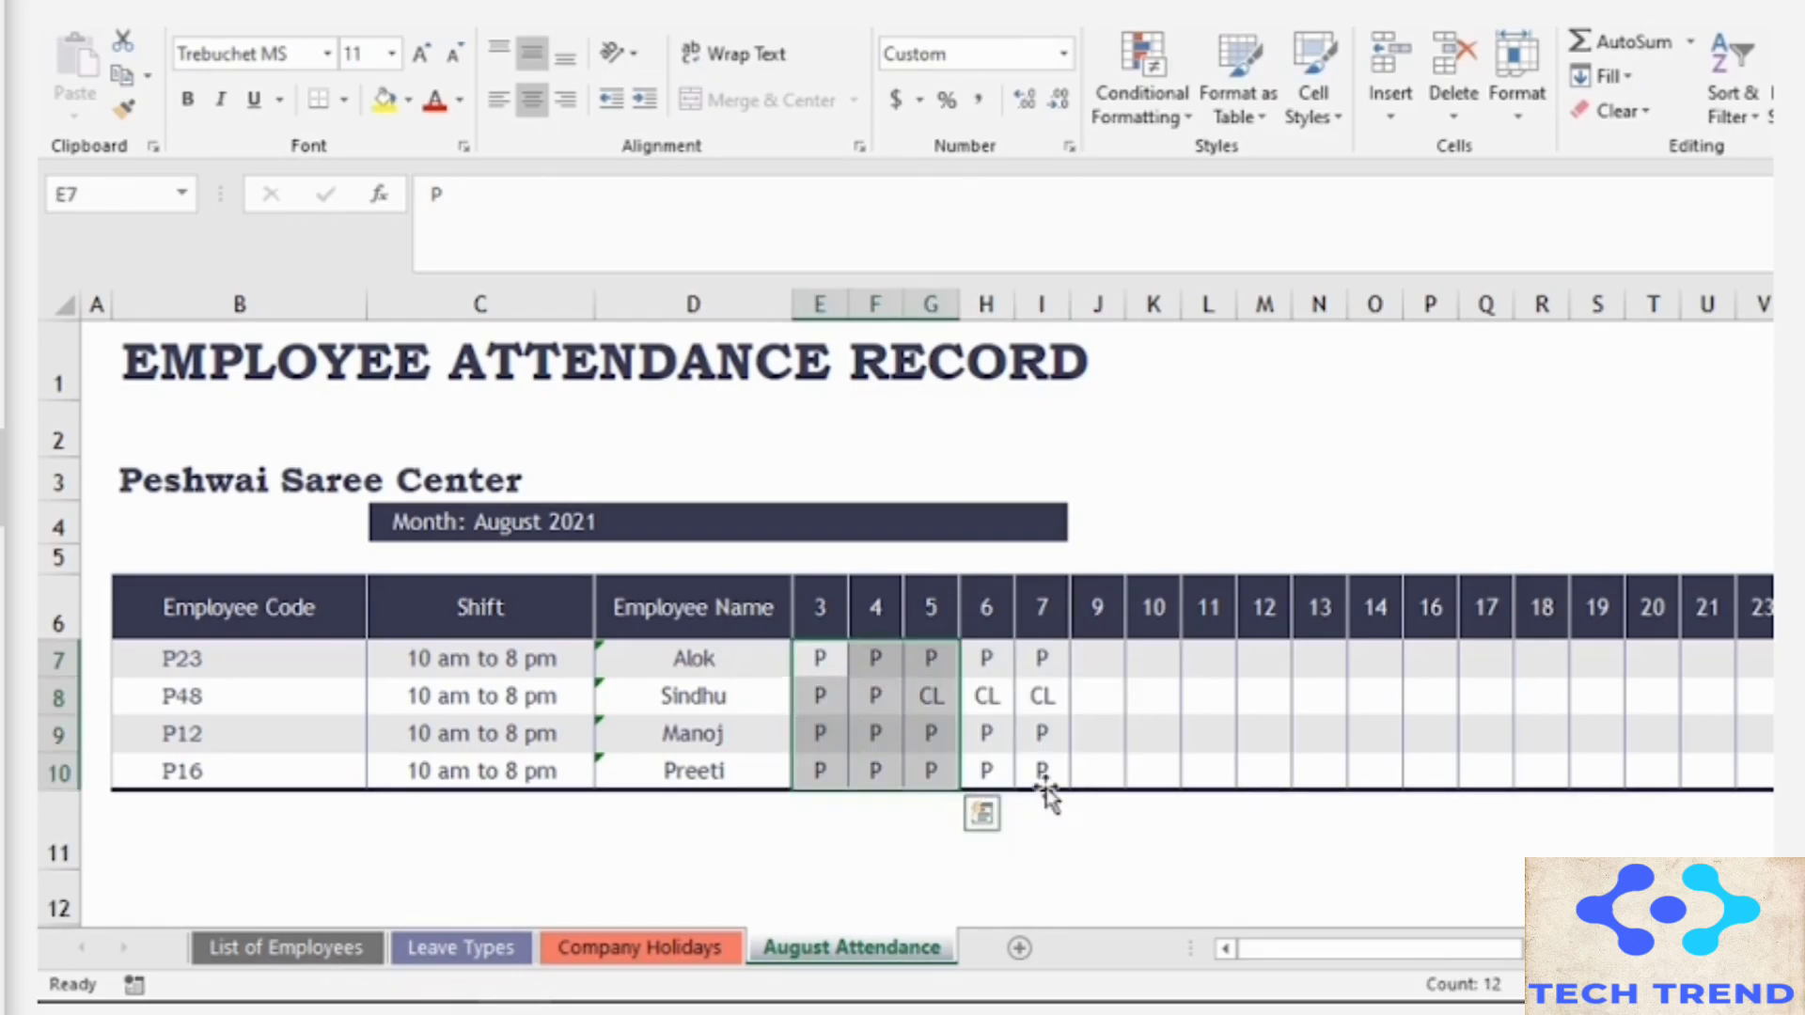
click(1152, 769)
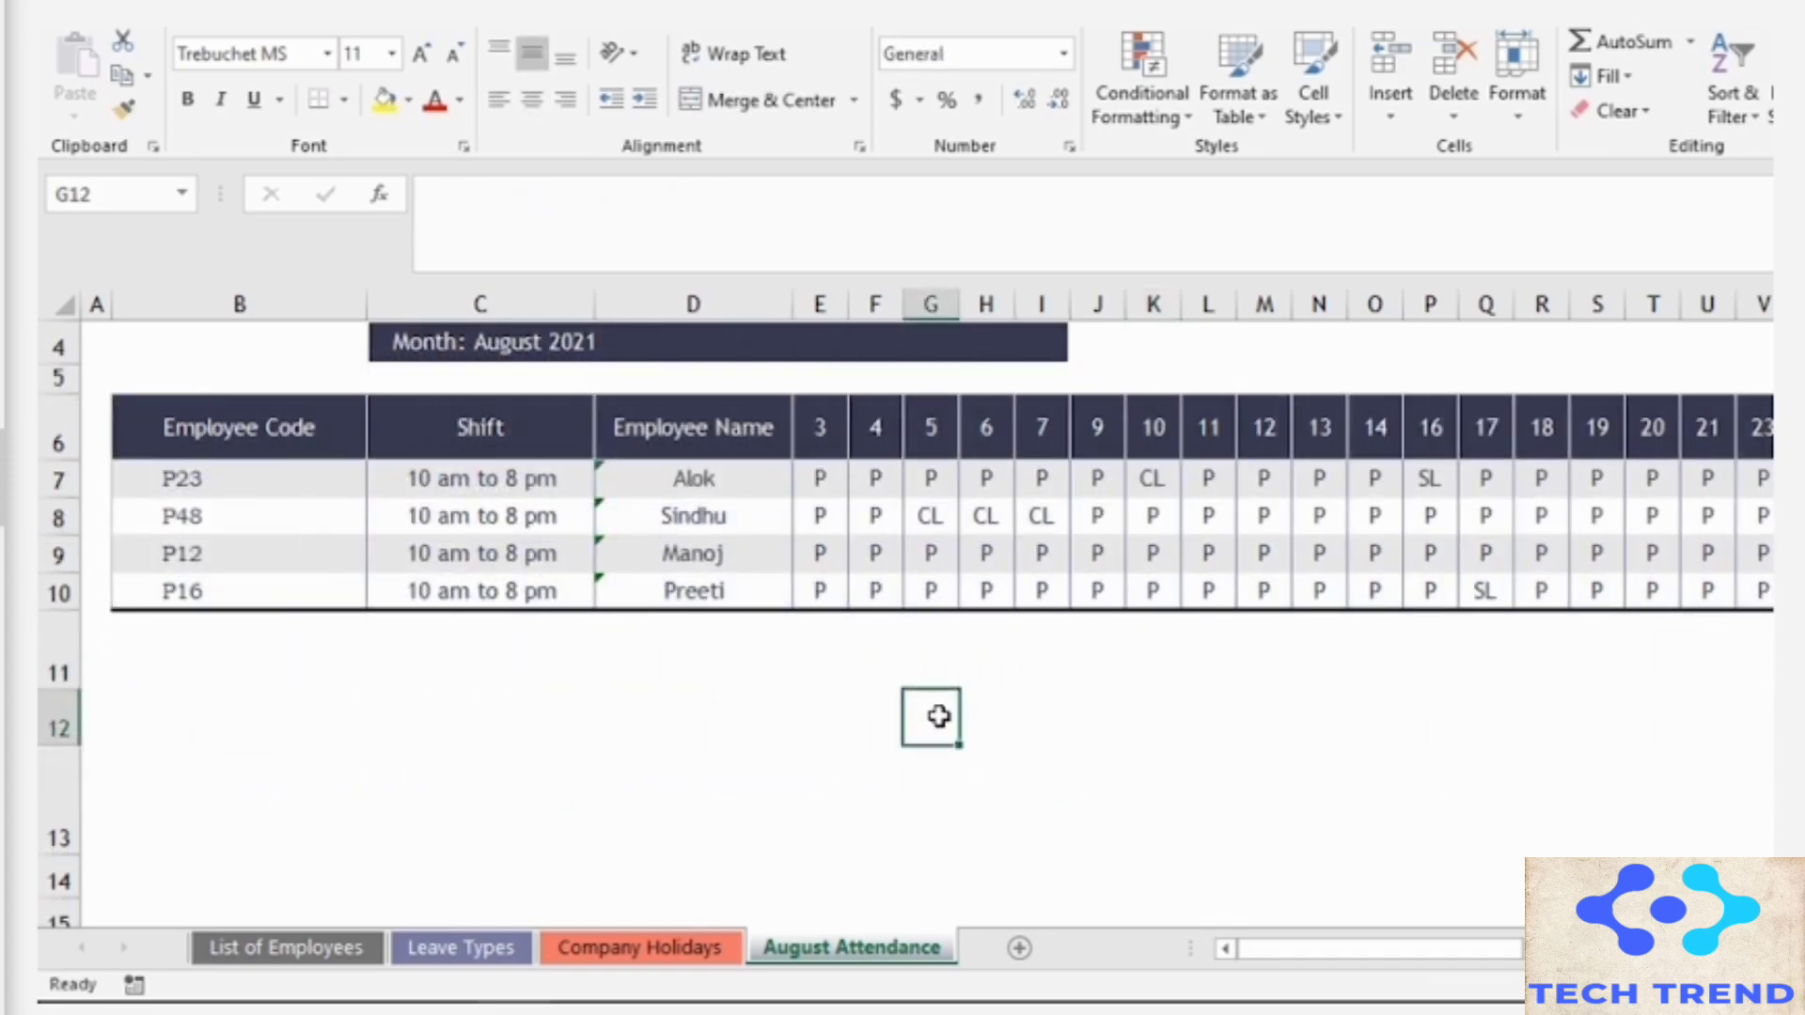
Step: Enter the label Total Leaves in G12 below the attendance table
click(934, 665)
double_click(947, 726)
text(T)
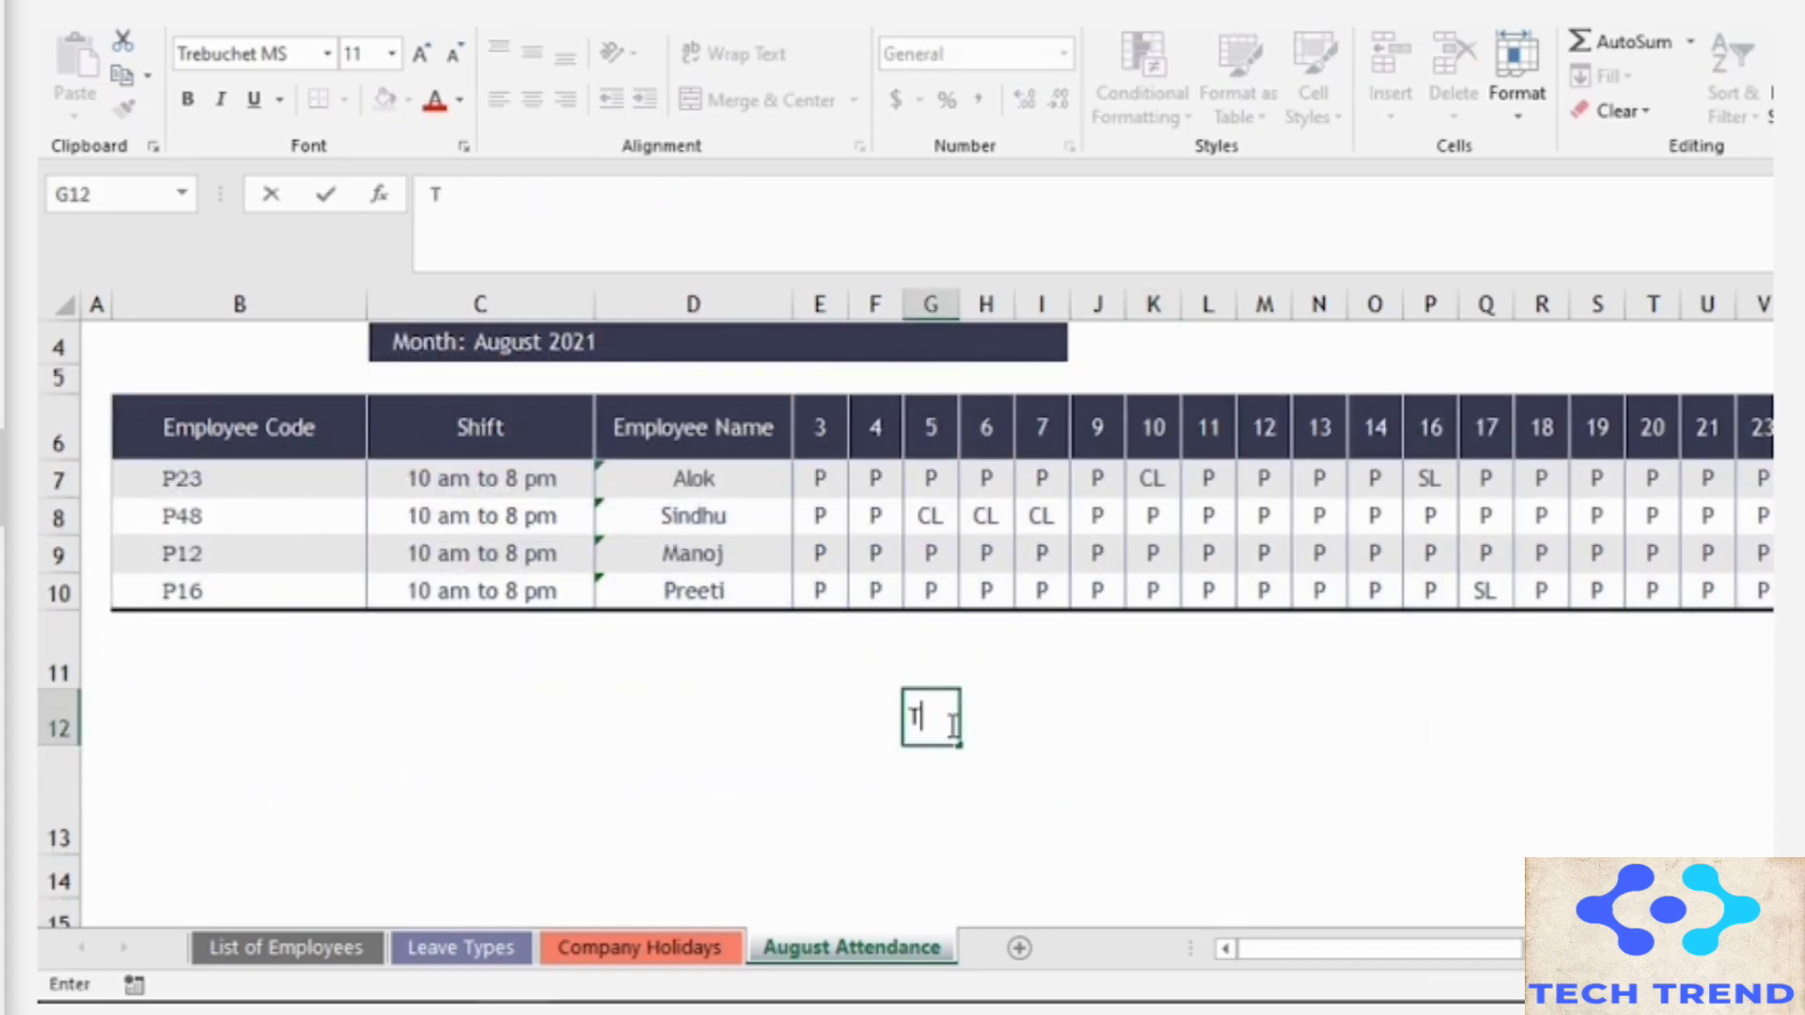
text(otal Leaves)
key(ctrl+Return)
Step: Sum the table's Total Leaves column in G13 with =sum(AttendanceRecord[Total Leaves])
drag(1292, 948, 1374, 948)
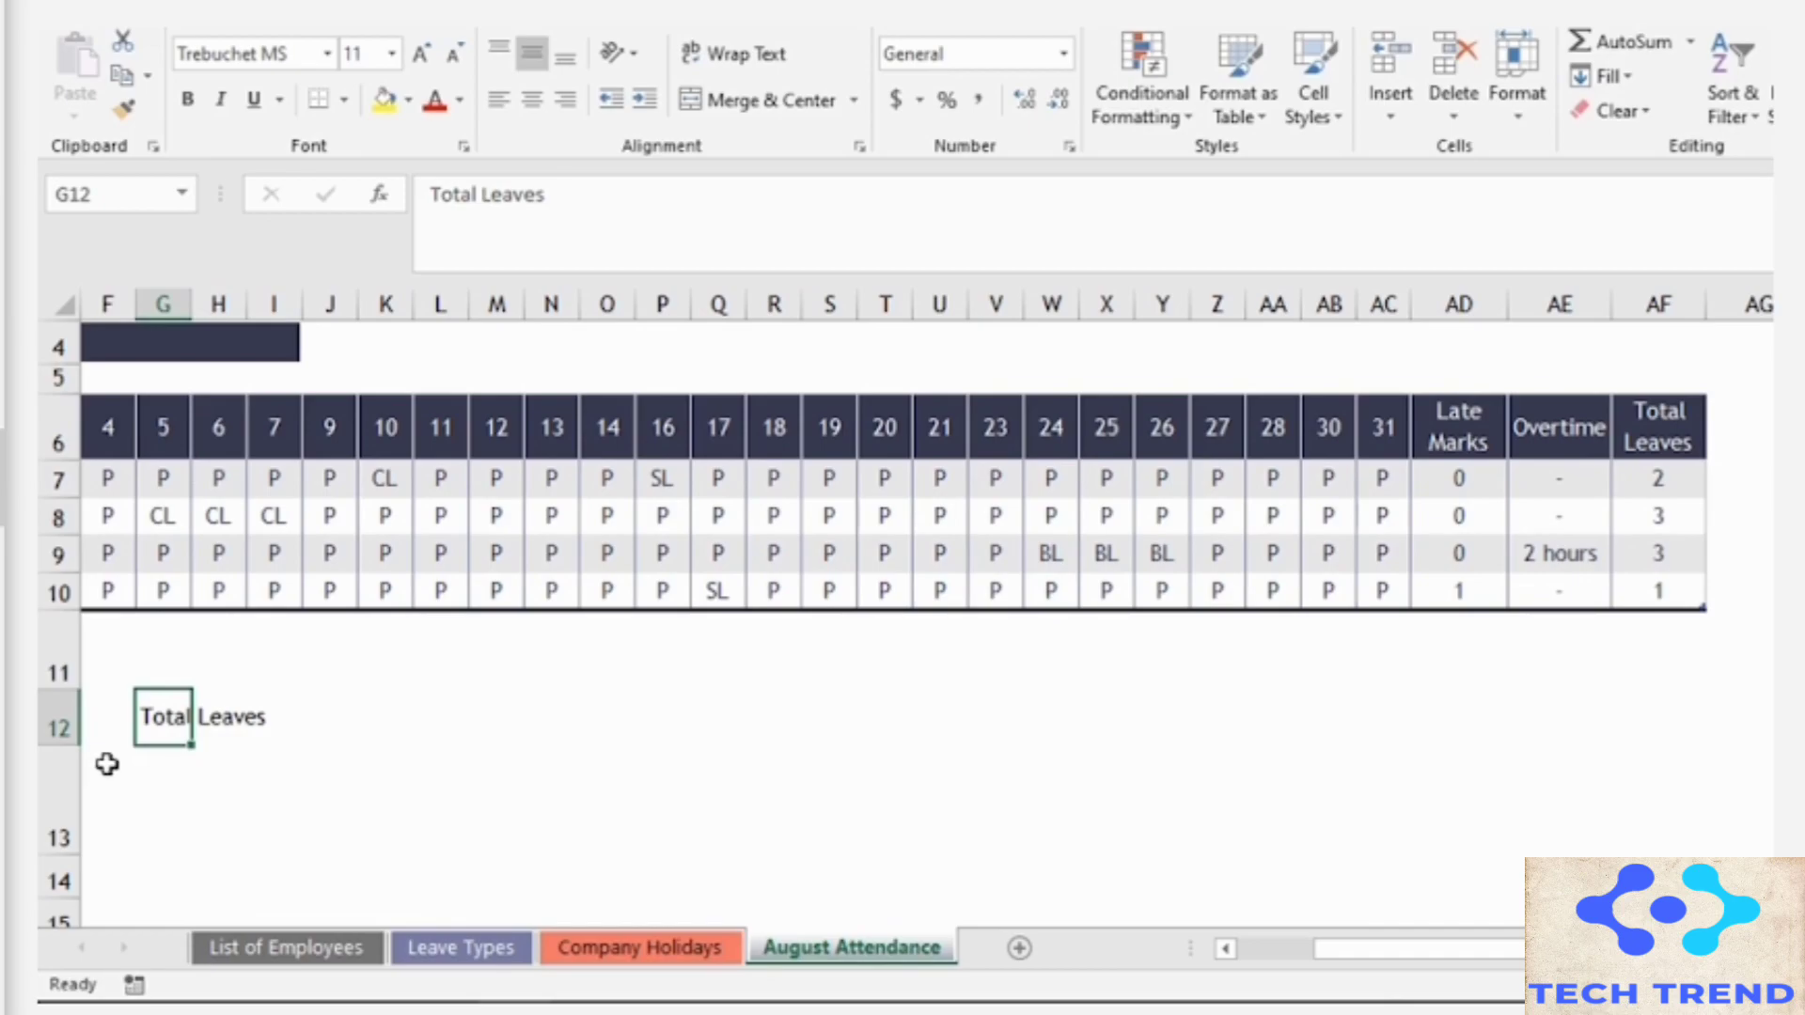
click(169, 769)
text(=)
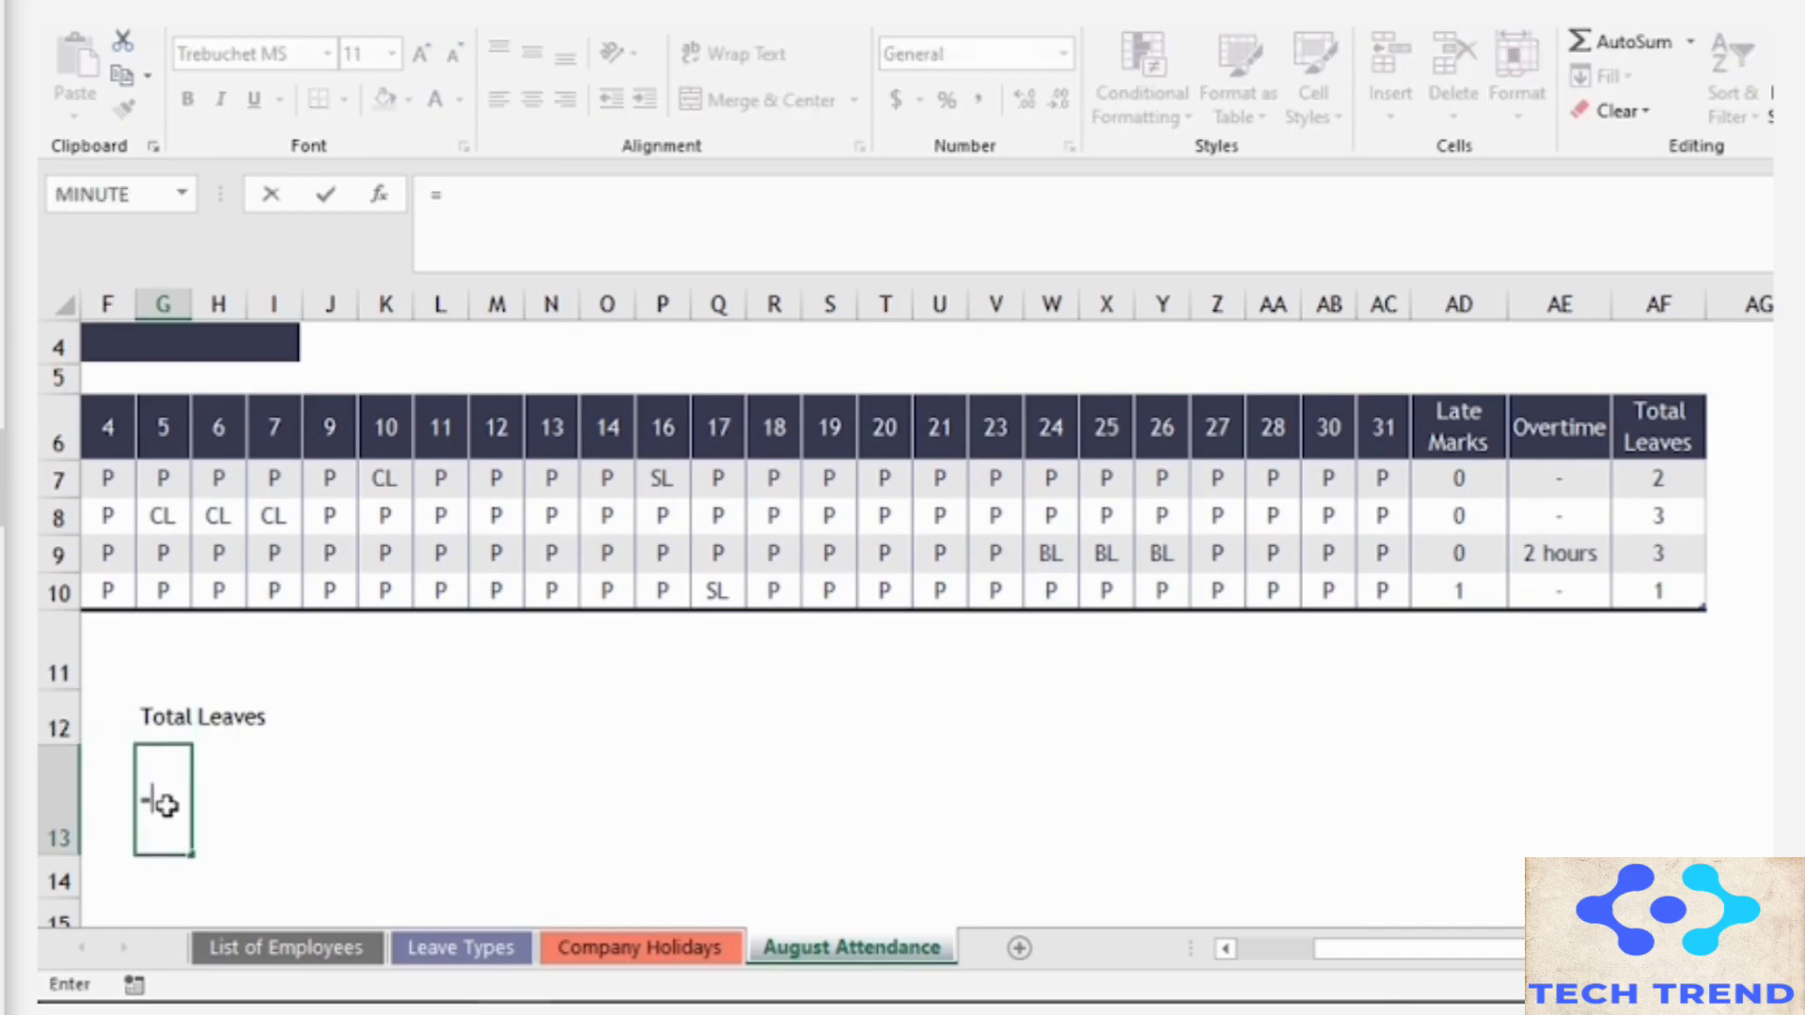
text(s)
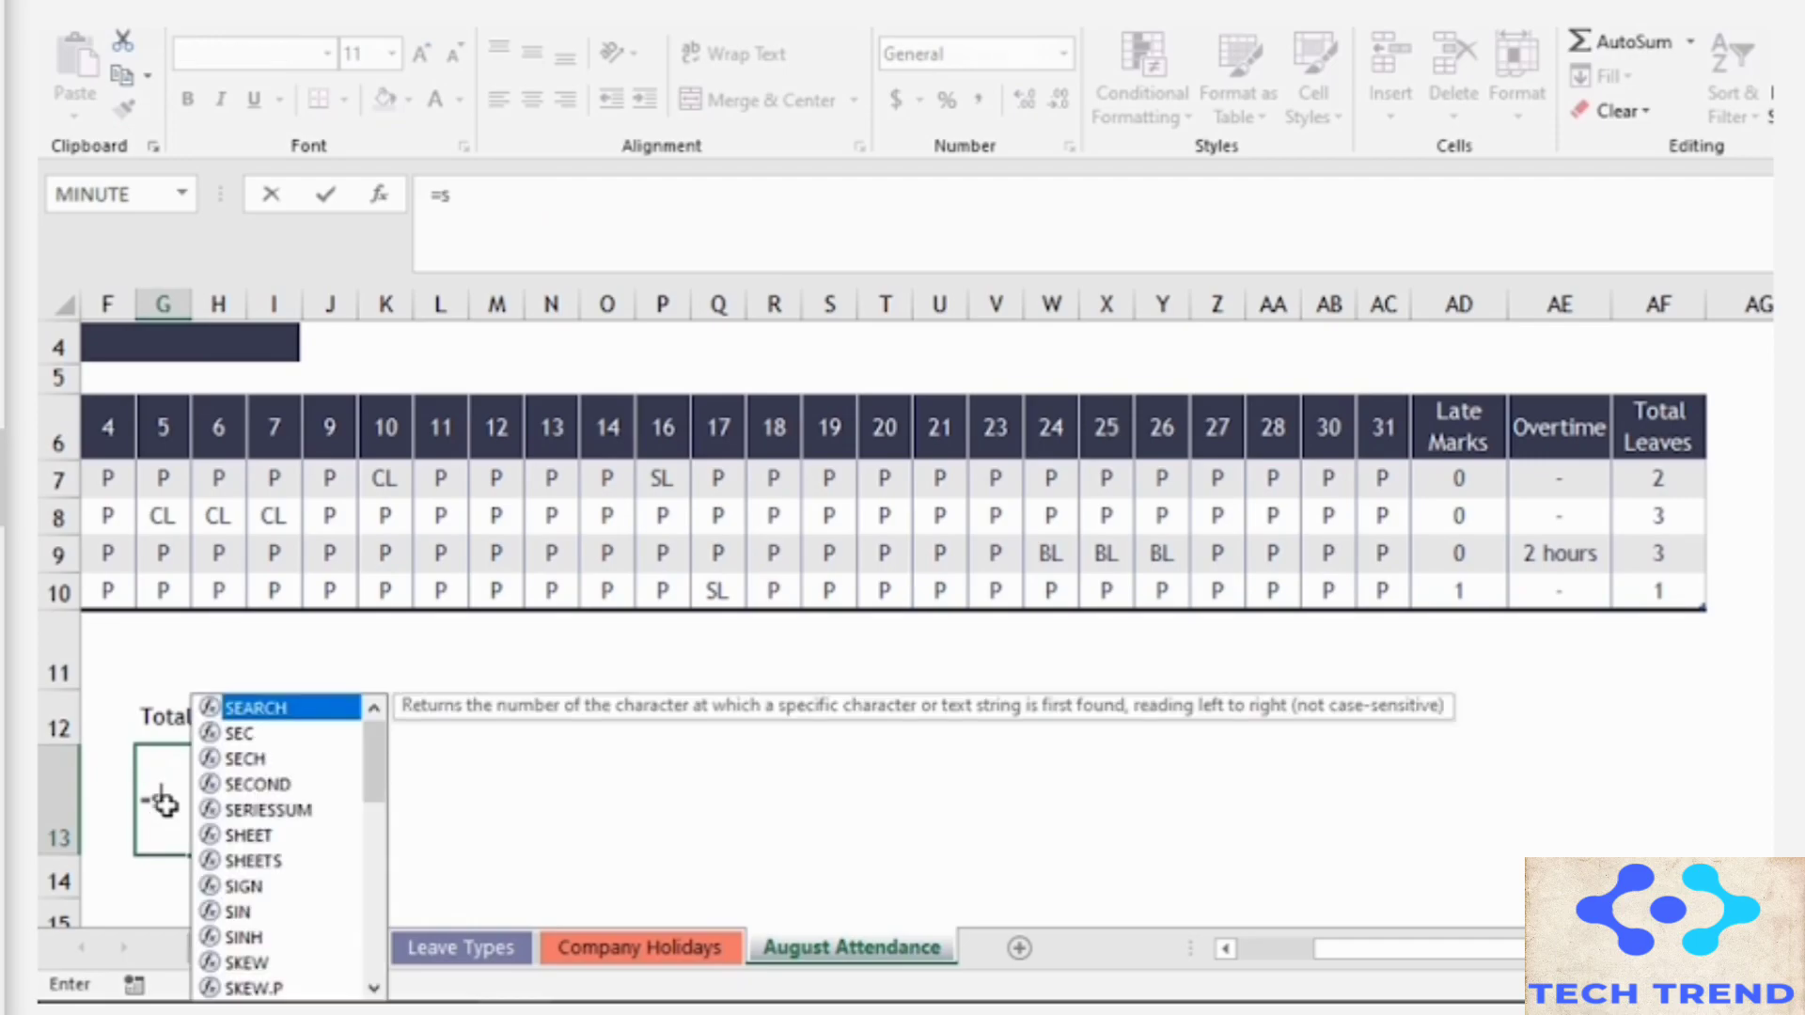
text(um)
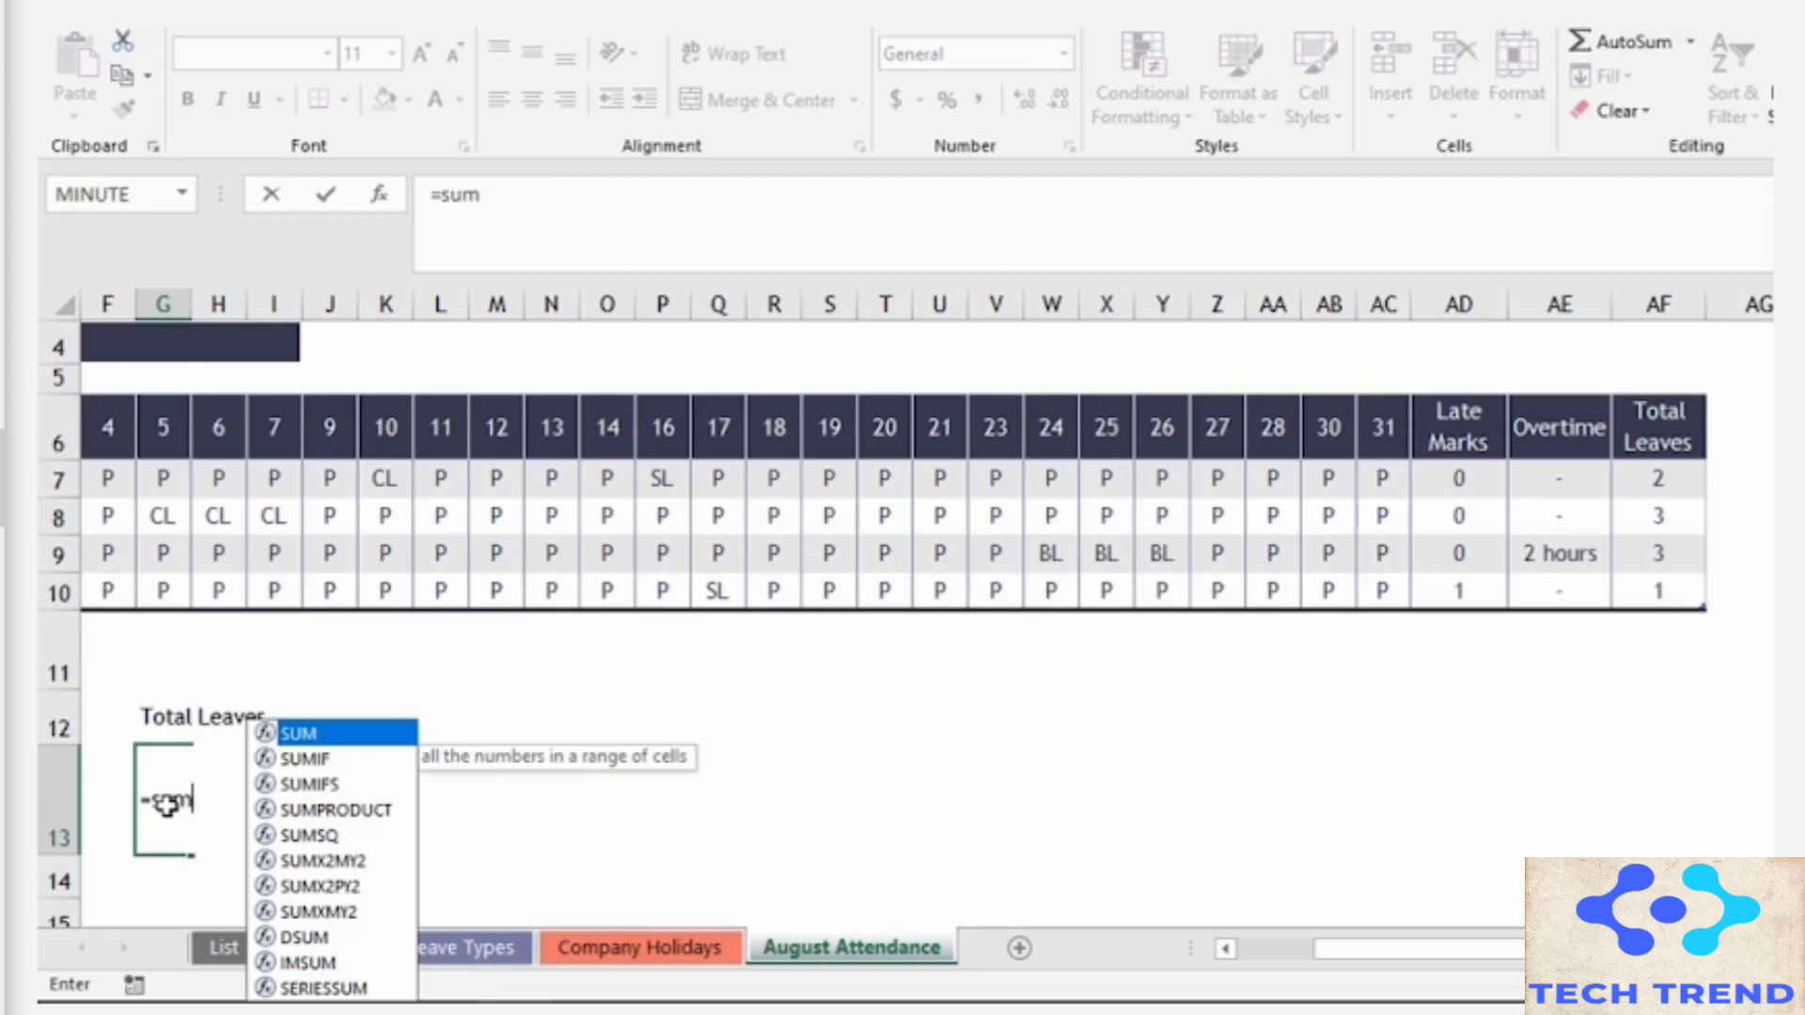
text(()
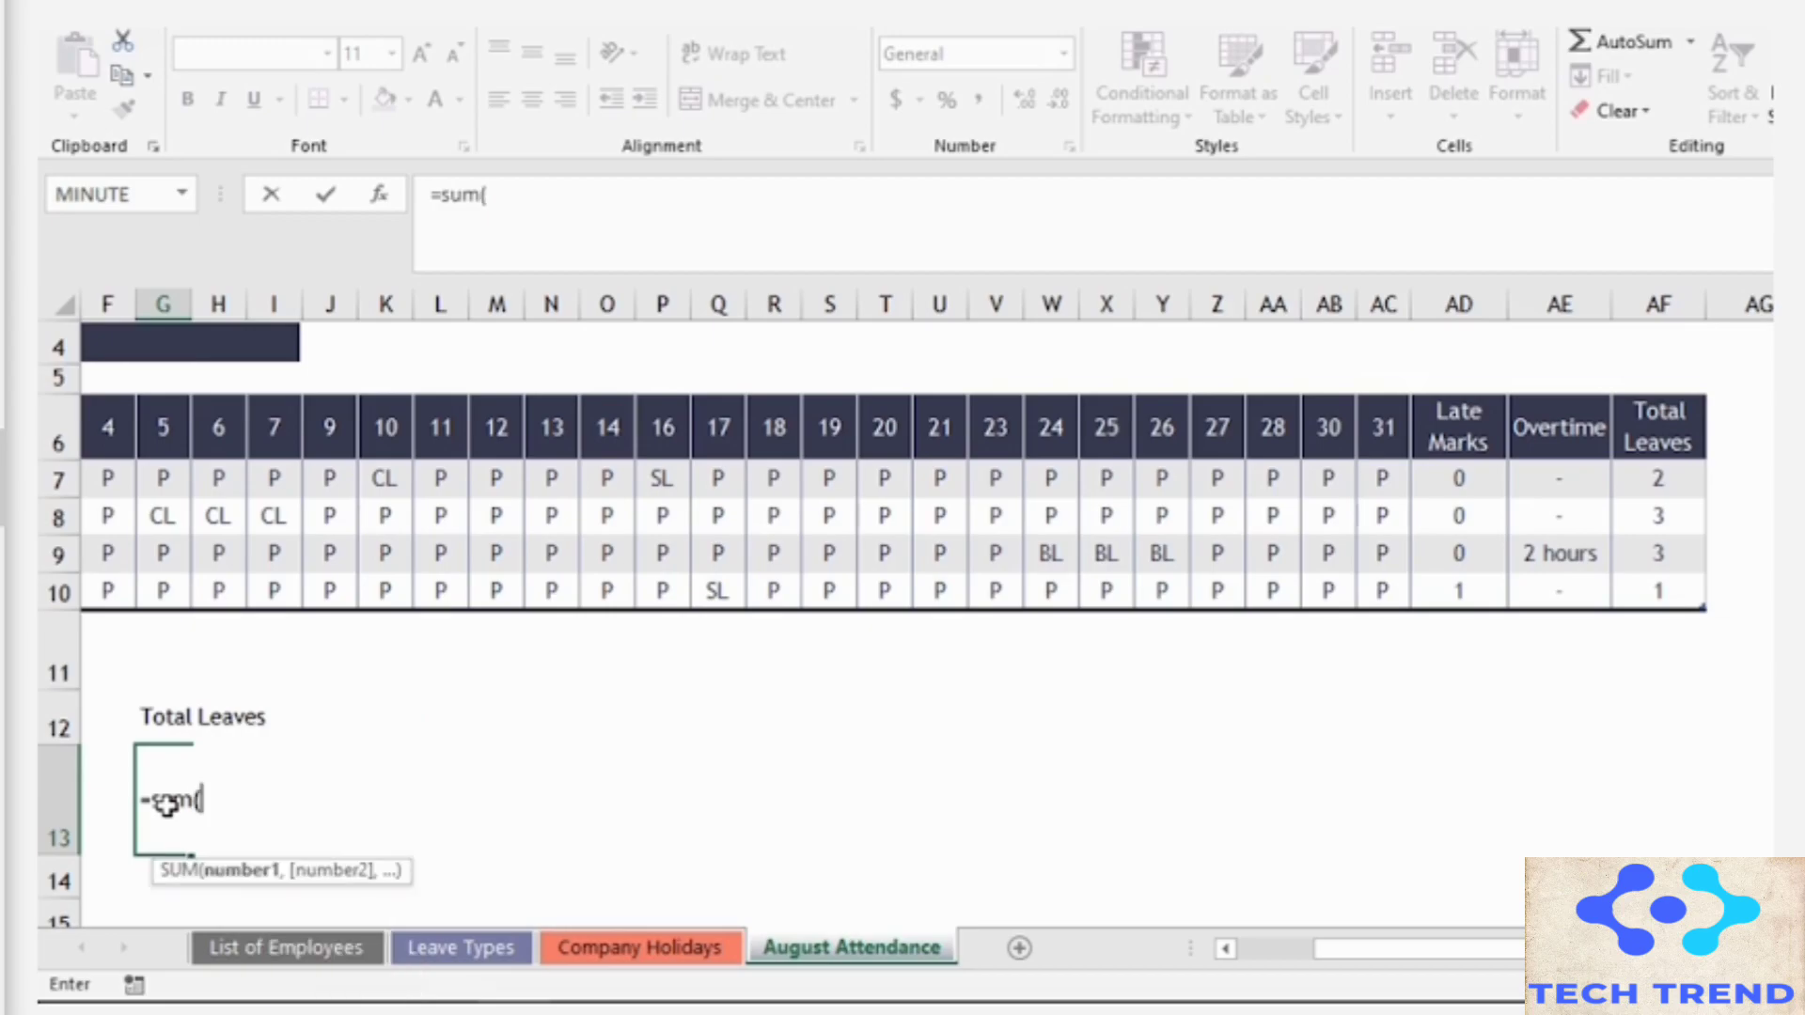
drag(1670, 485, 1671, 605)
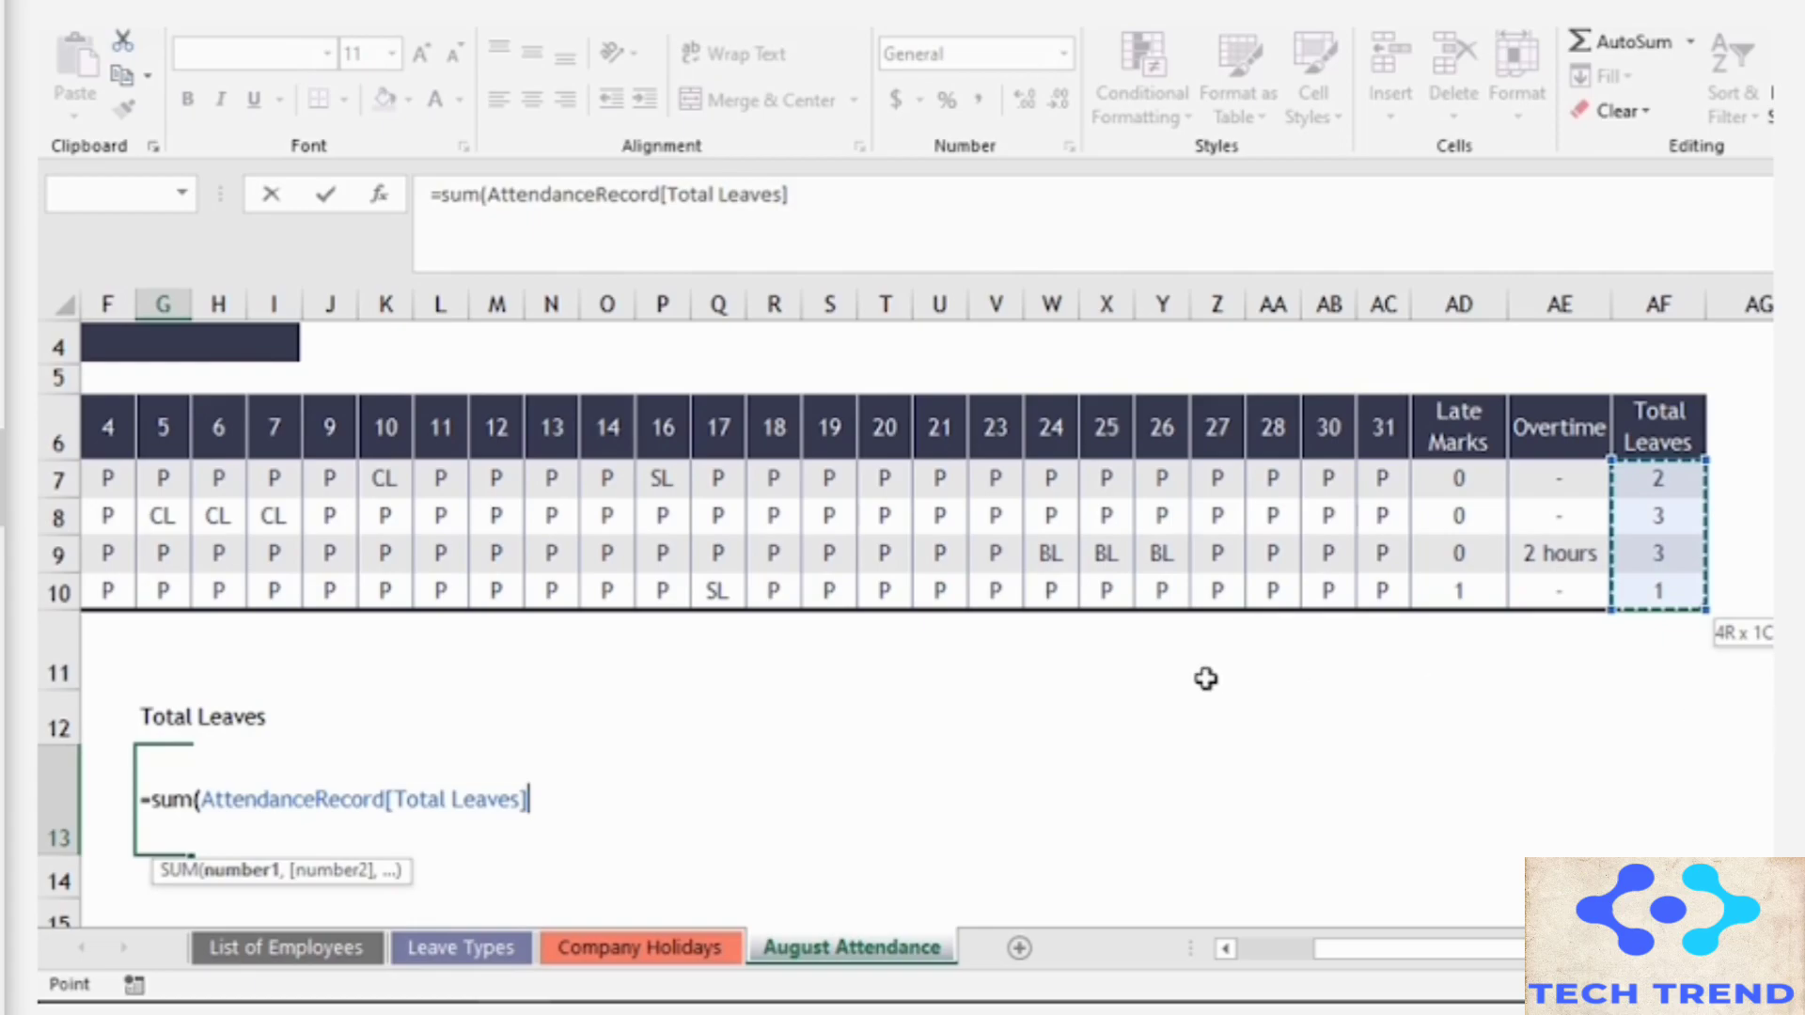
text())
key(Return)
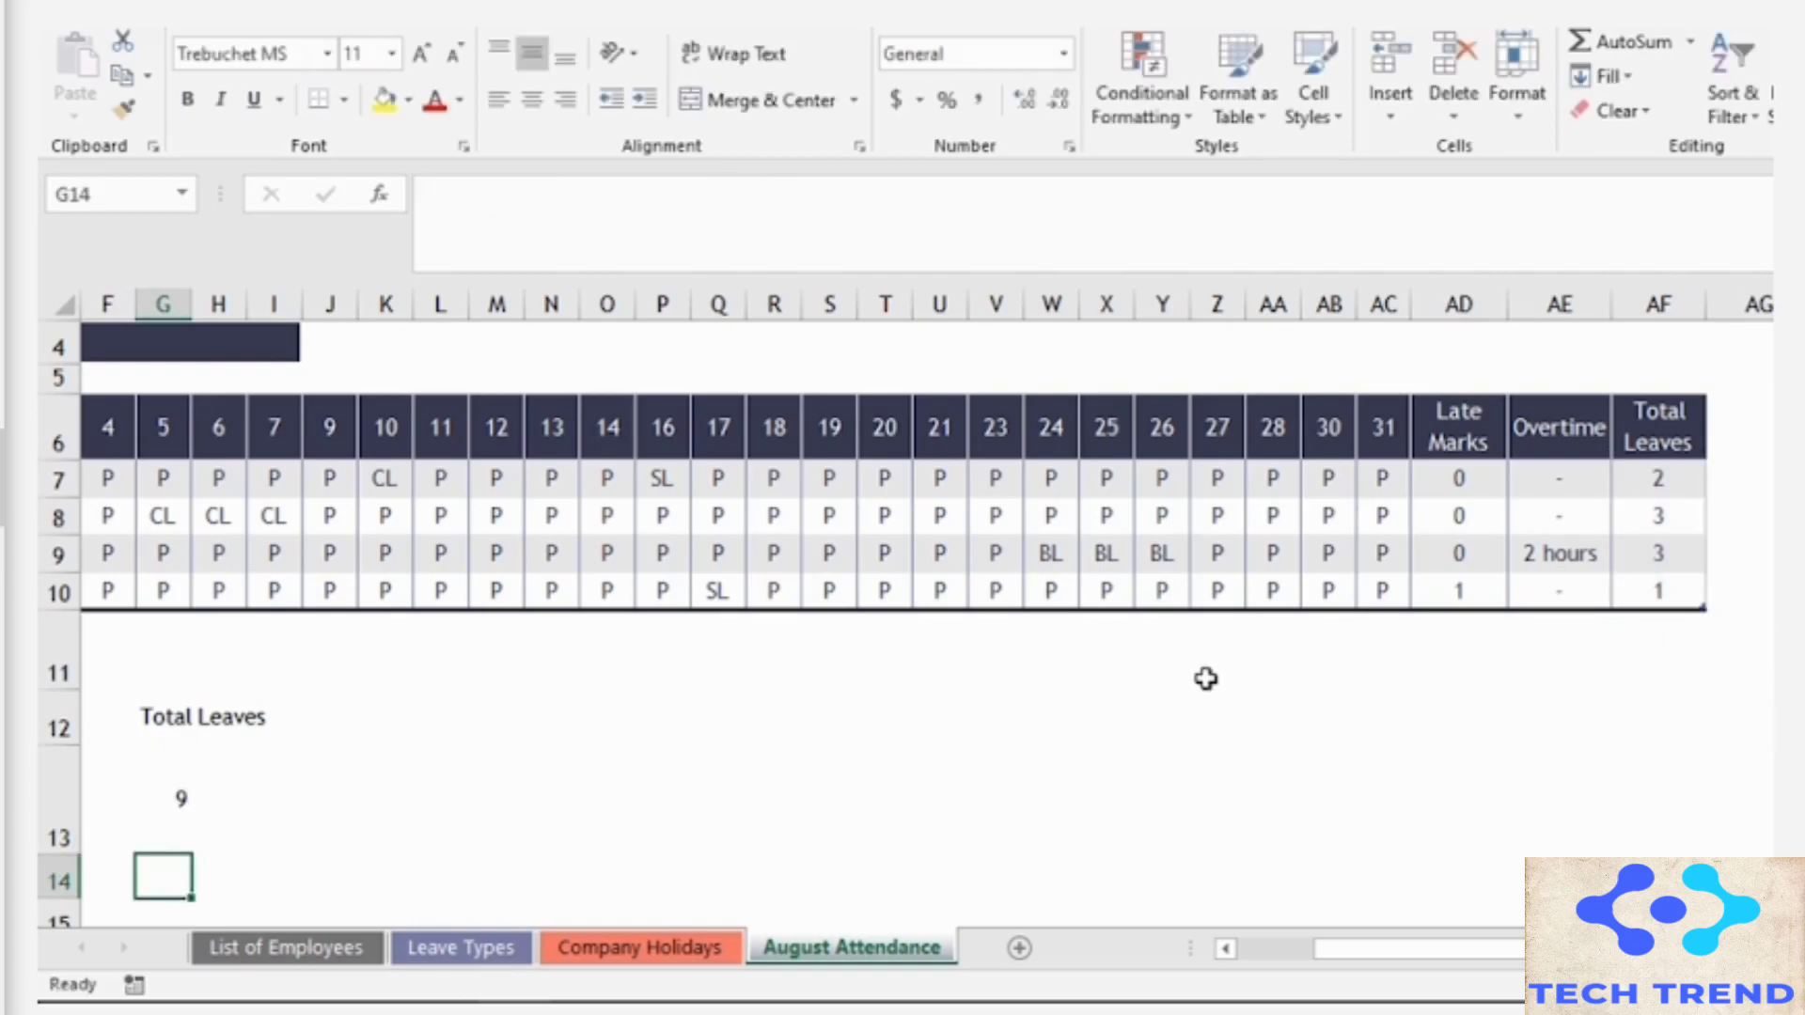
Step: Apply All Borders to the total leaves block in G12:H13
drag(169, 724, 225, 795)
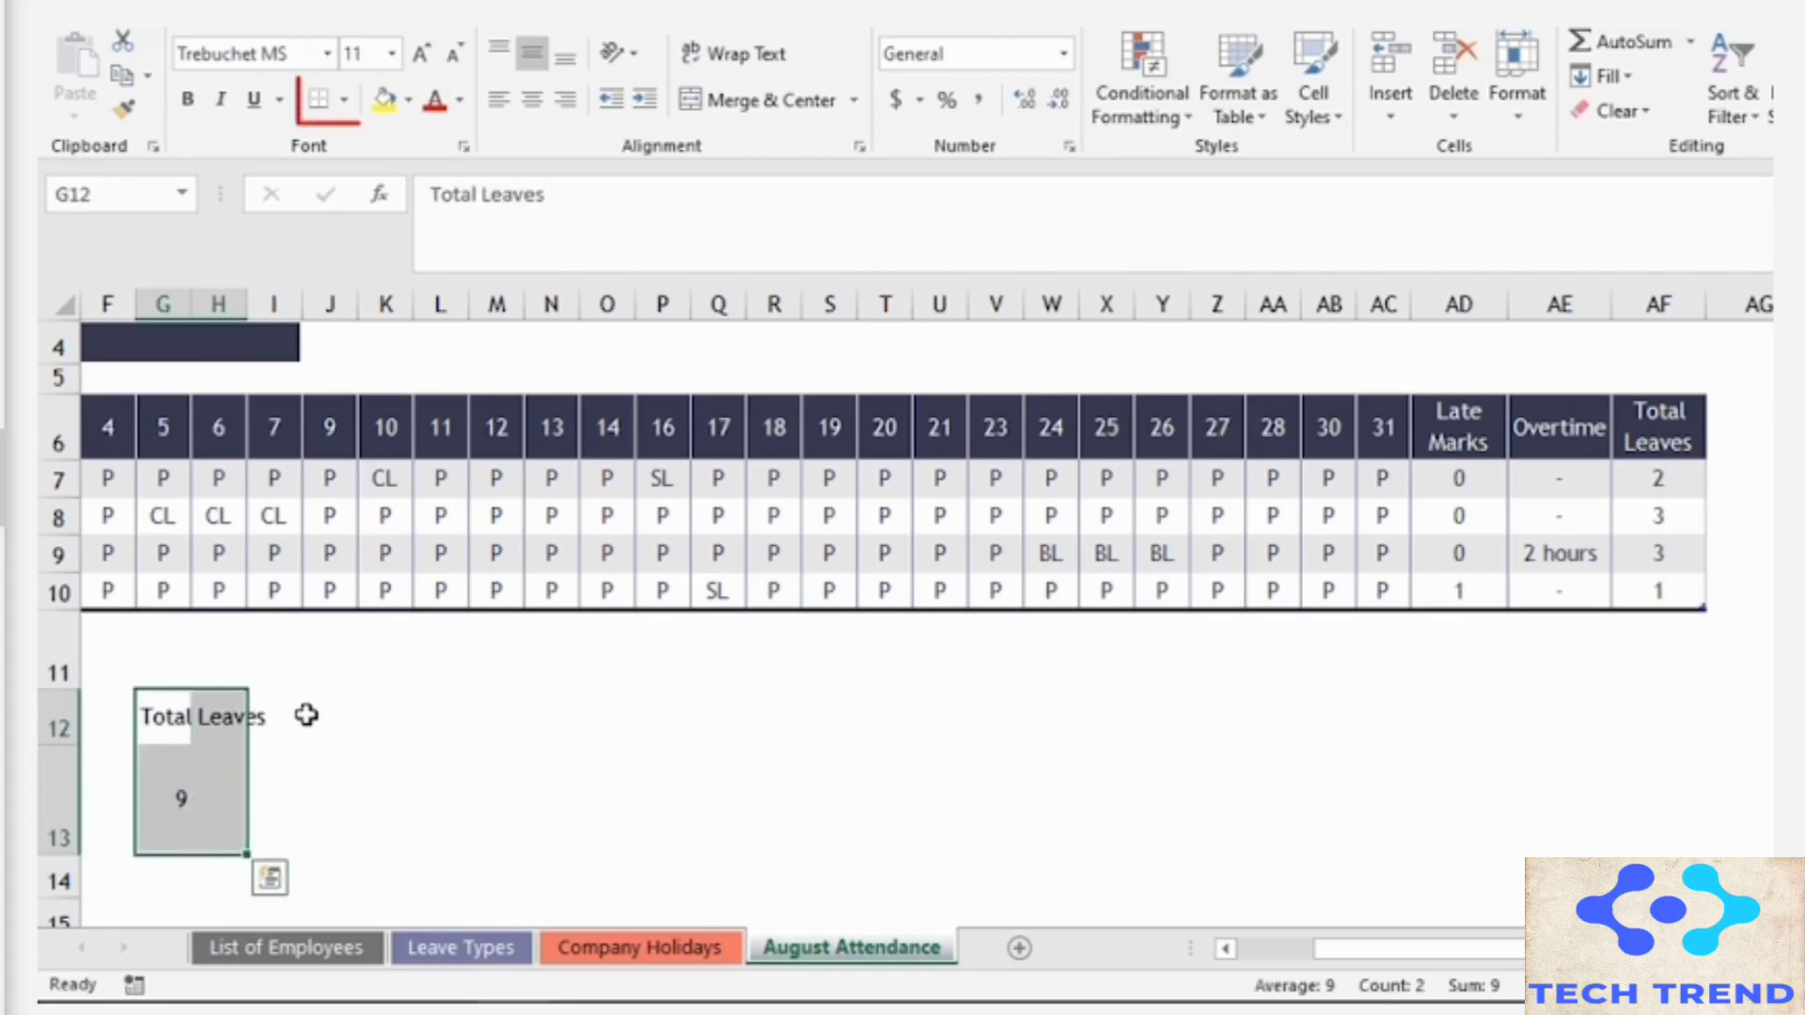
click(343, 103)
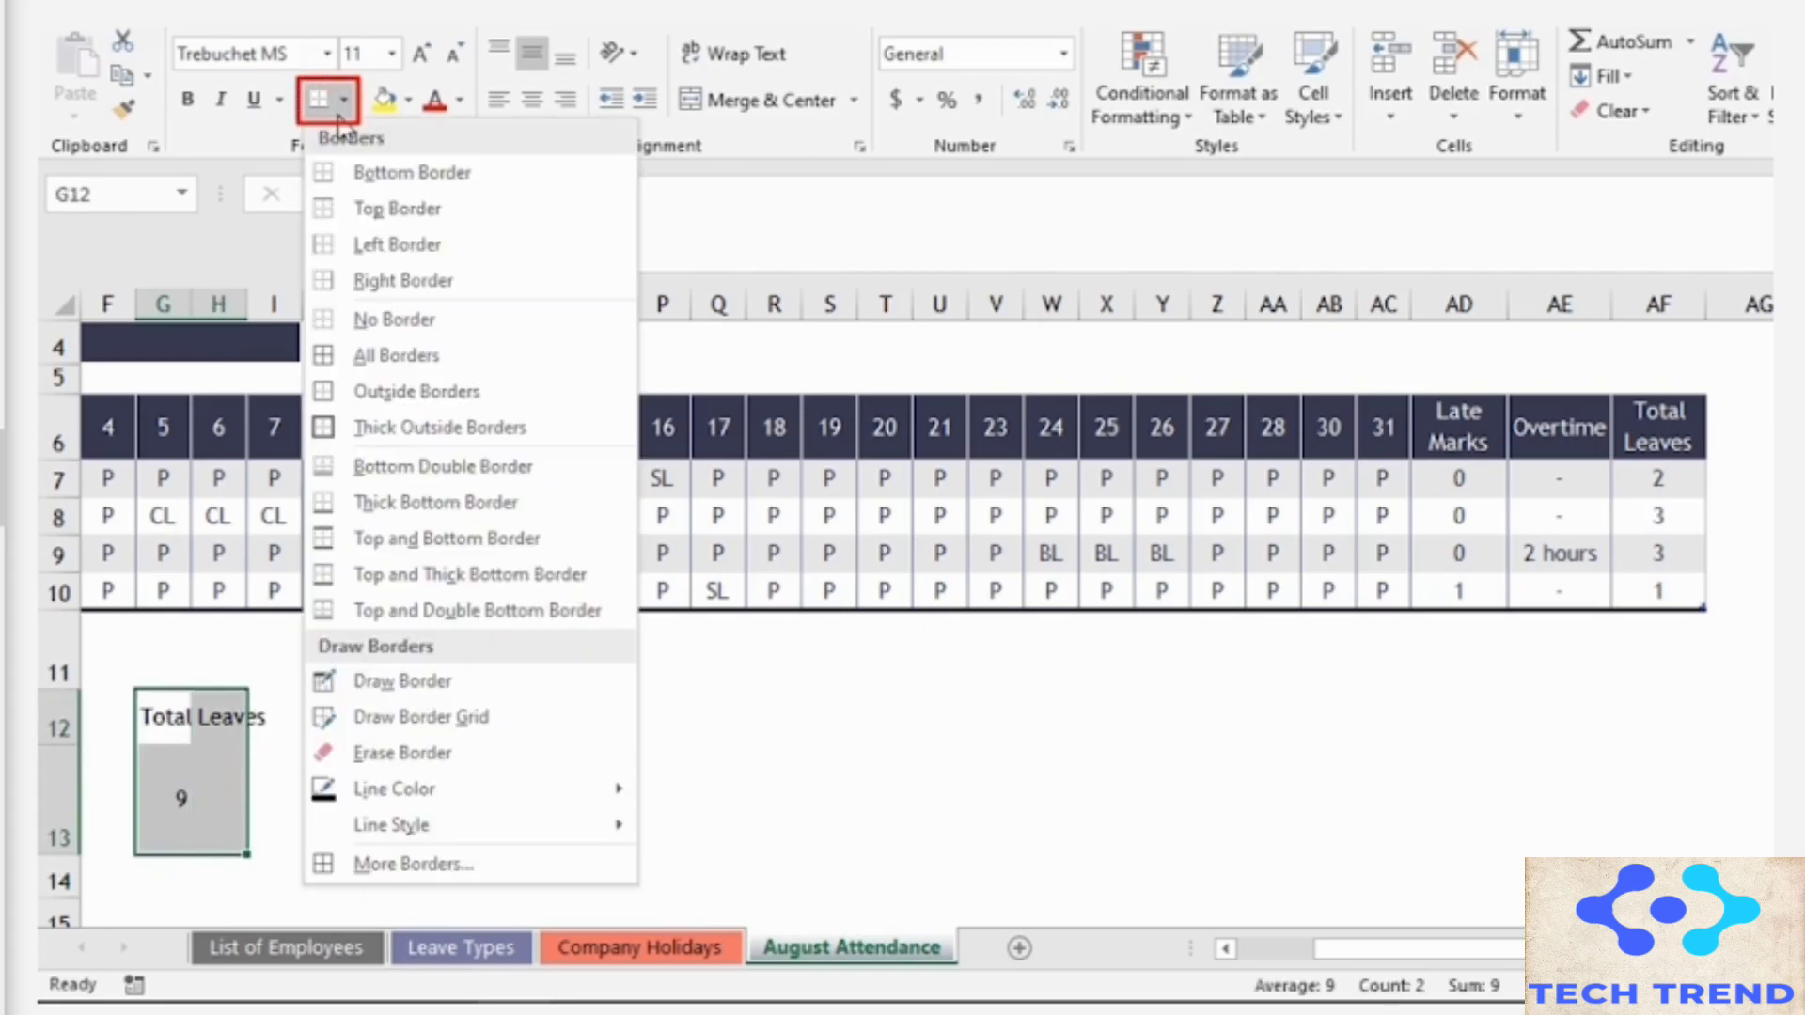
click(427, 360)
click(218, 717)
Step: Wrap the text of the Total Leaves label in G12 and make row 12 taller
click(154, 718)
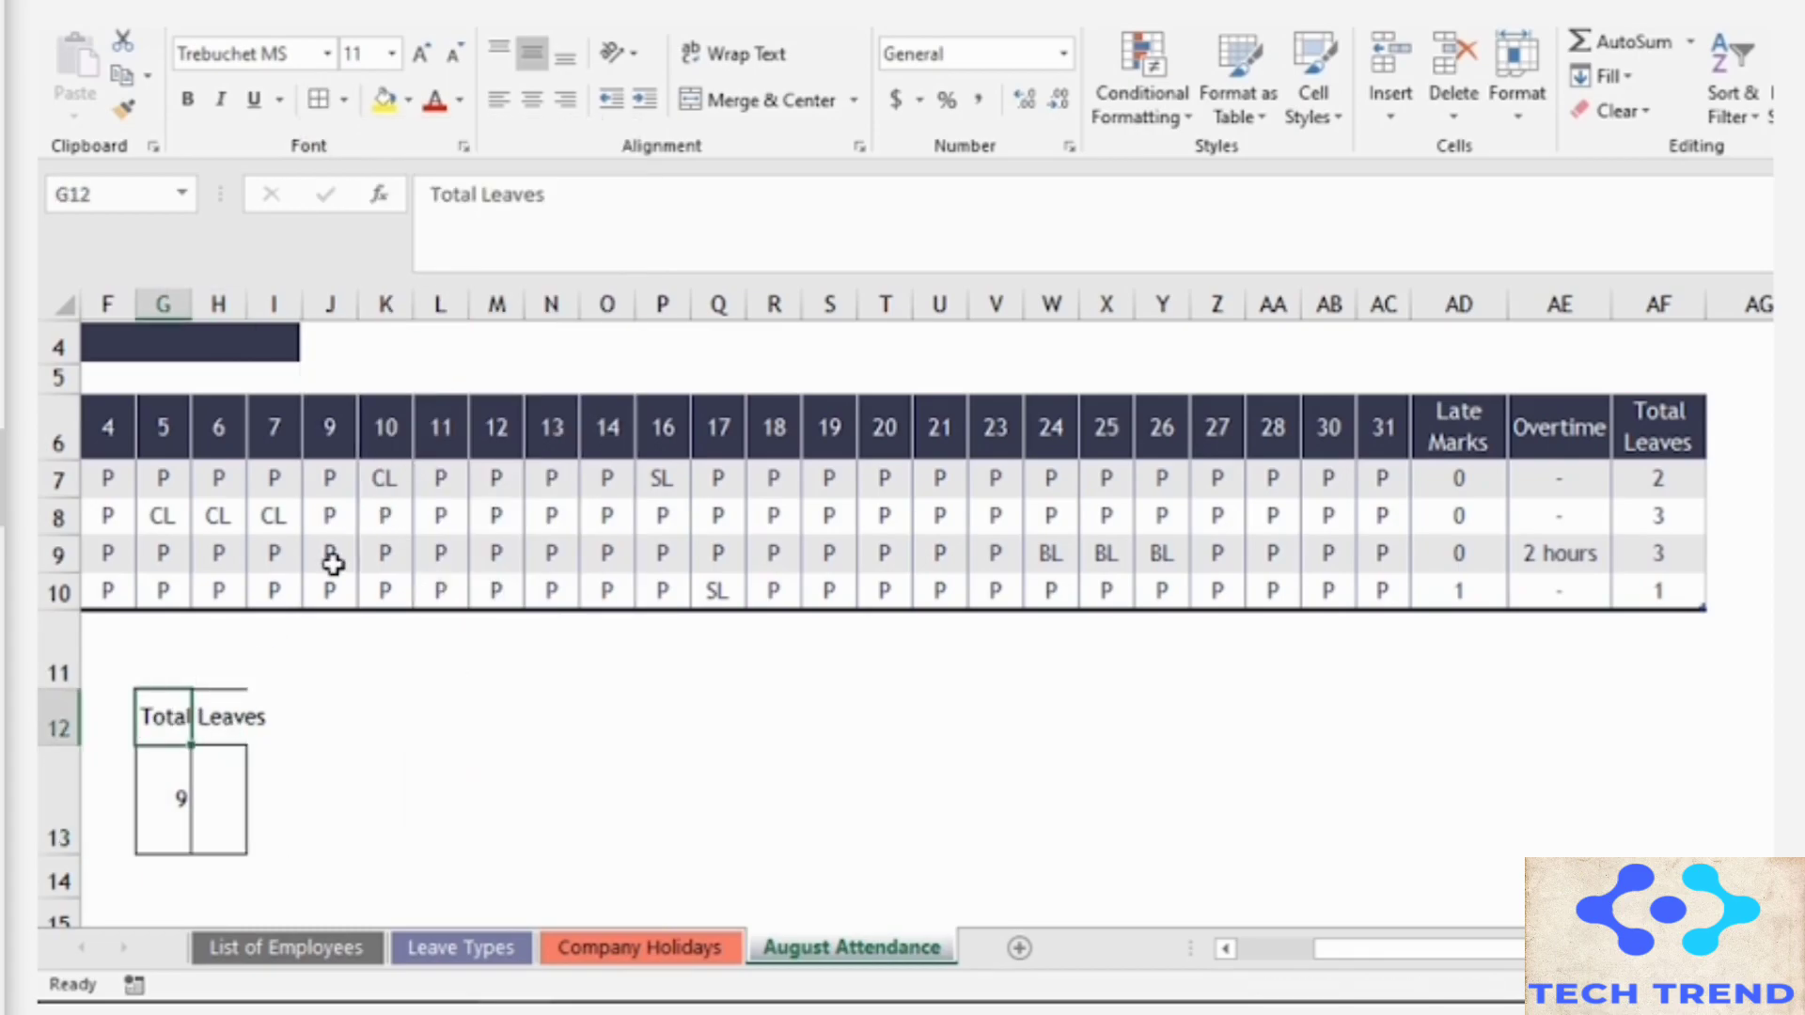
click(739, 57)
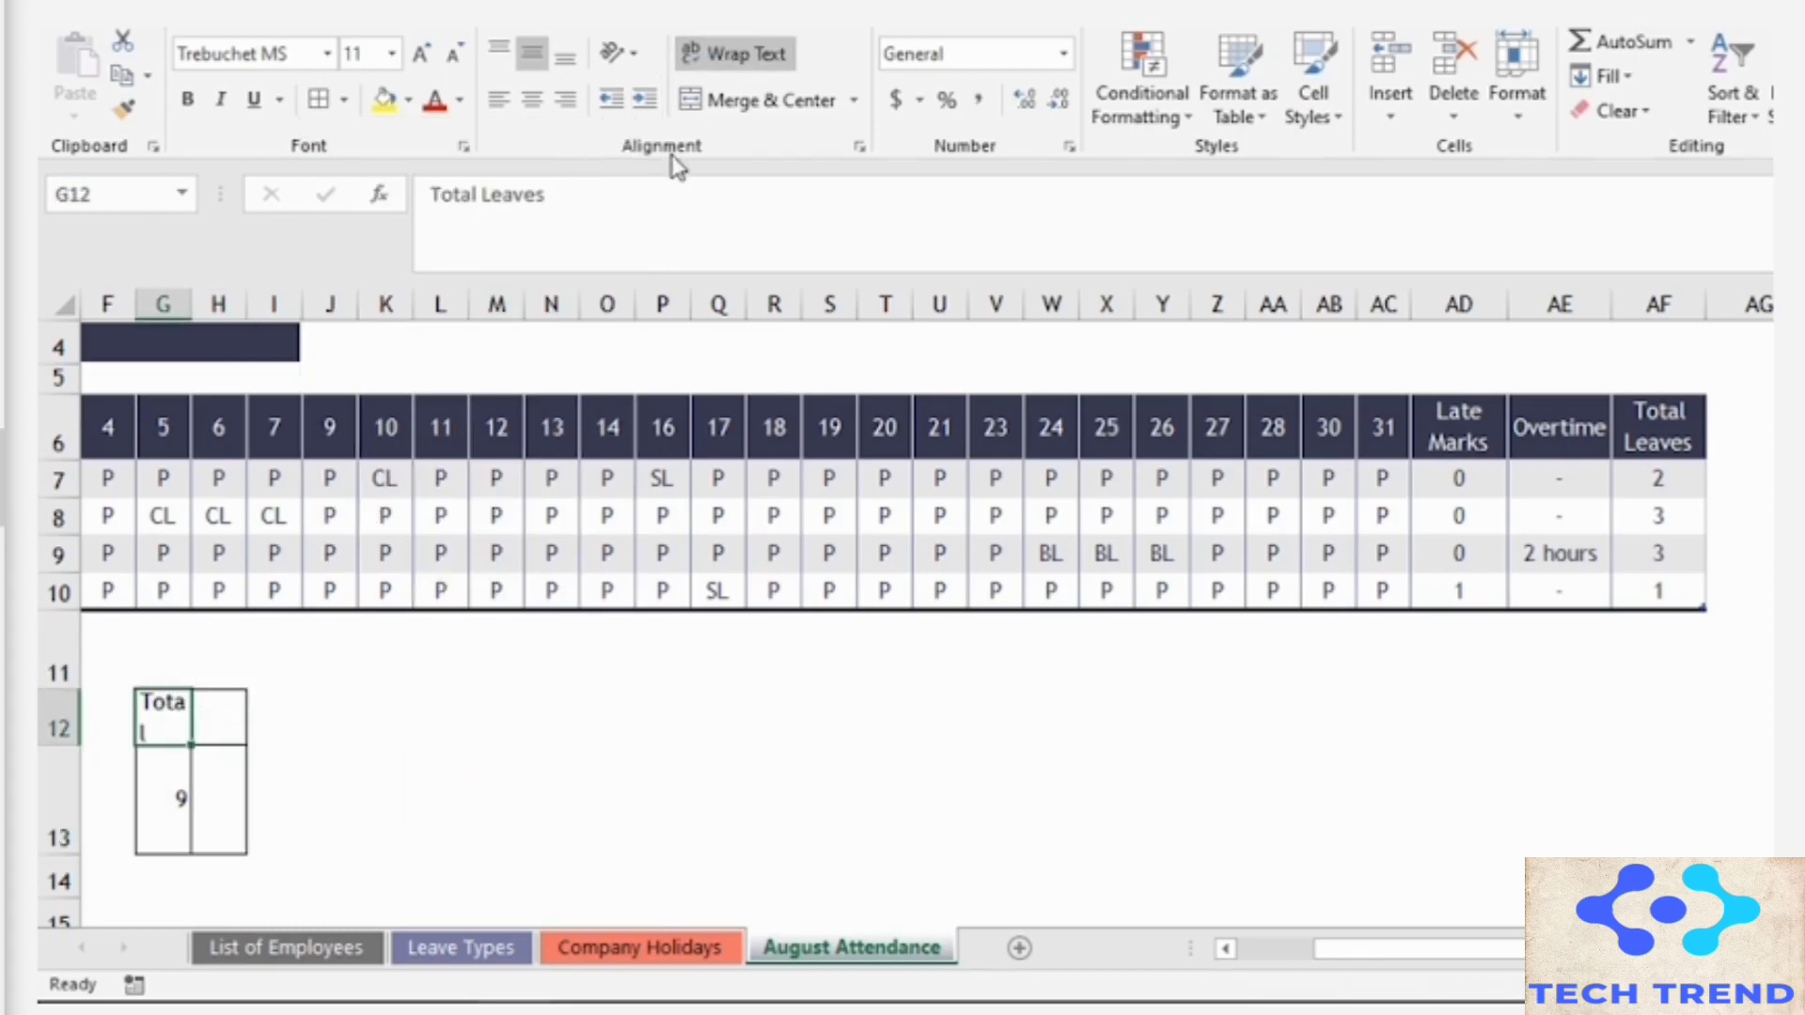
click(214, 796)
drag(68, 743, 66, 784)
Step: Merge and center G12:H12 for the Total Leaves label and G13:H13 for its sum
mouse_move(170, 745)
mouse_down()
mouse_move(216, 810)
mouse_move(215, 736)
mouse_up()
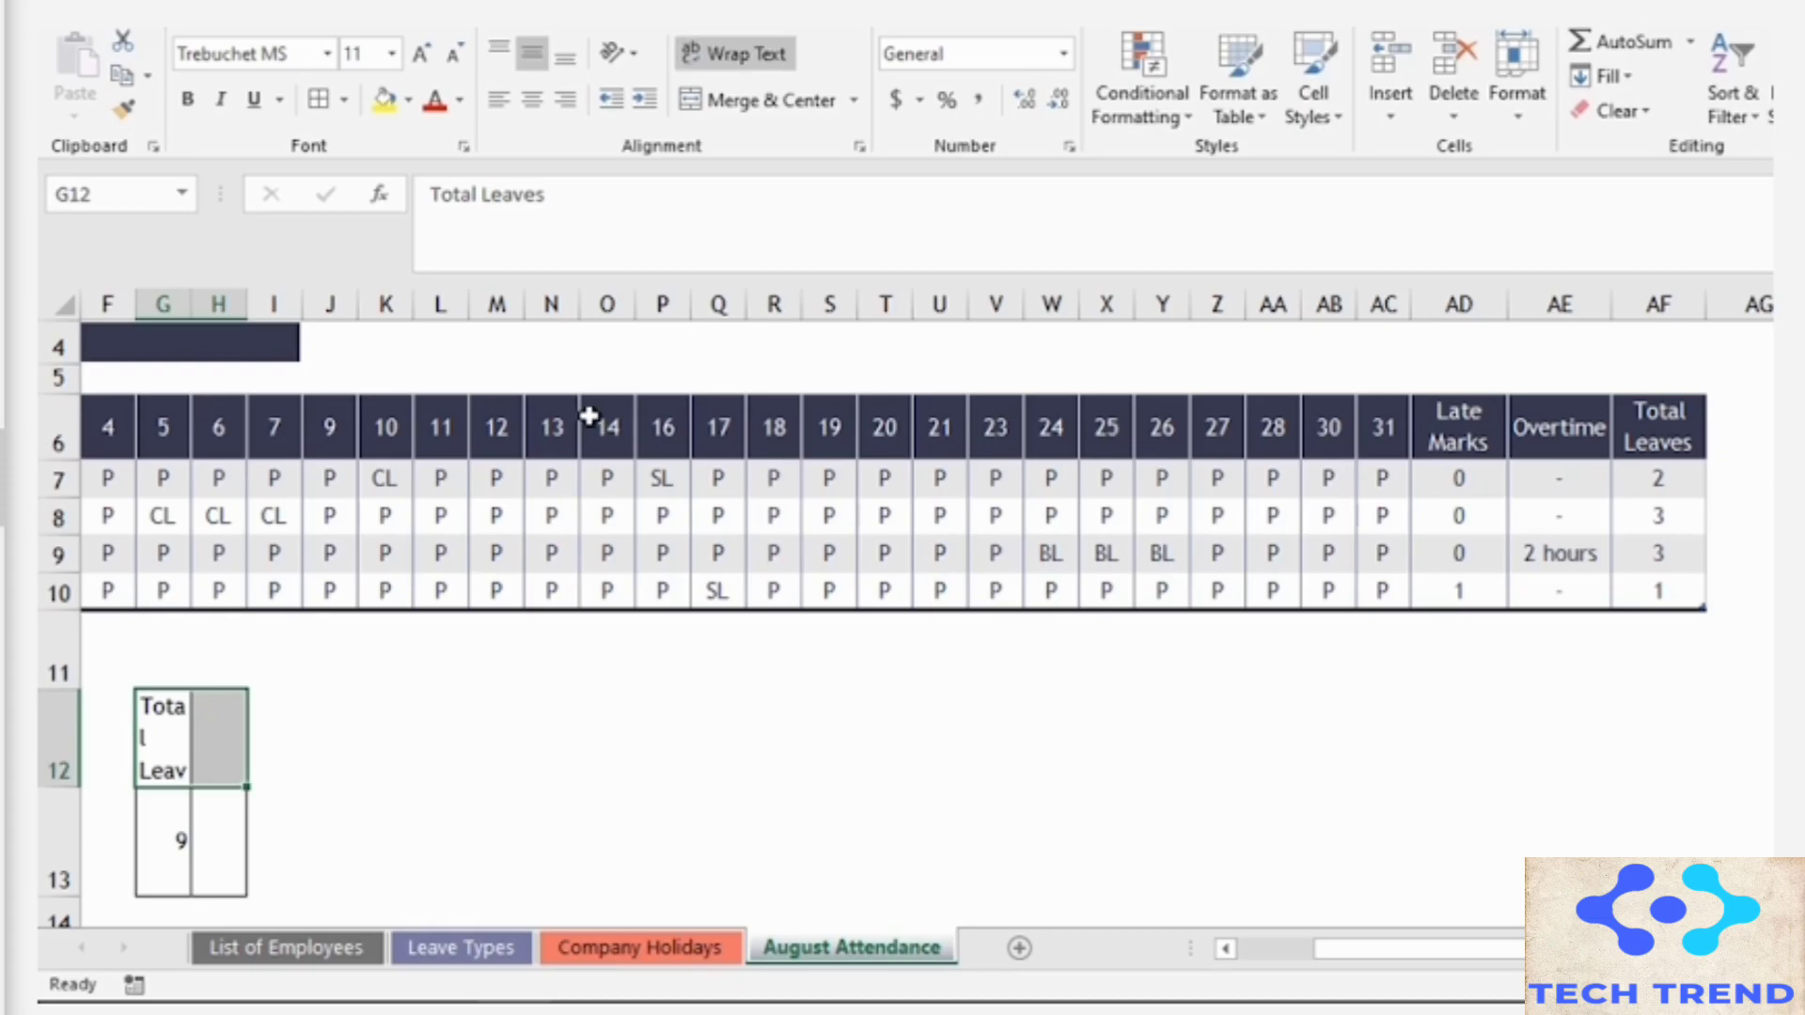
click(732, 108)
drag(182, 827, 218, 837)
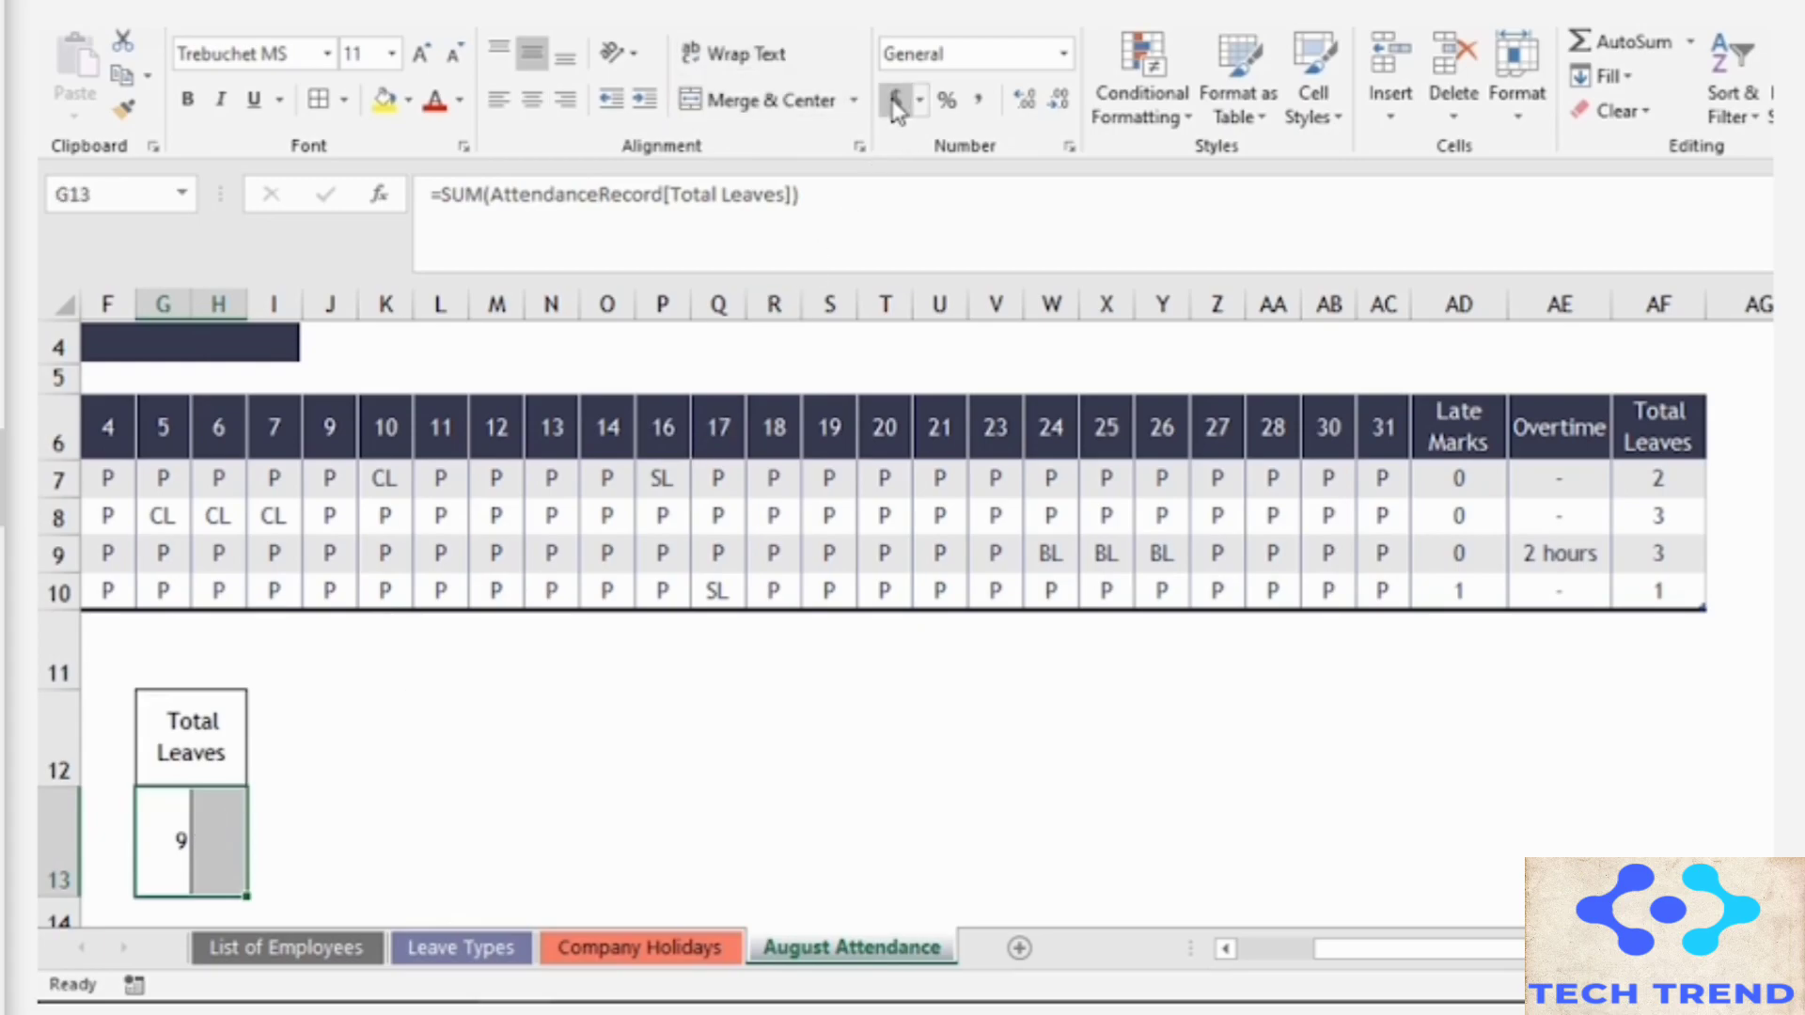
click(810, 111)
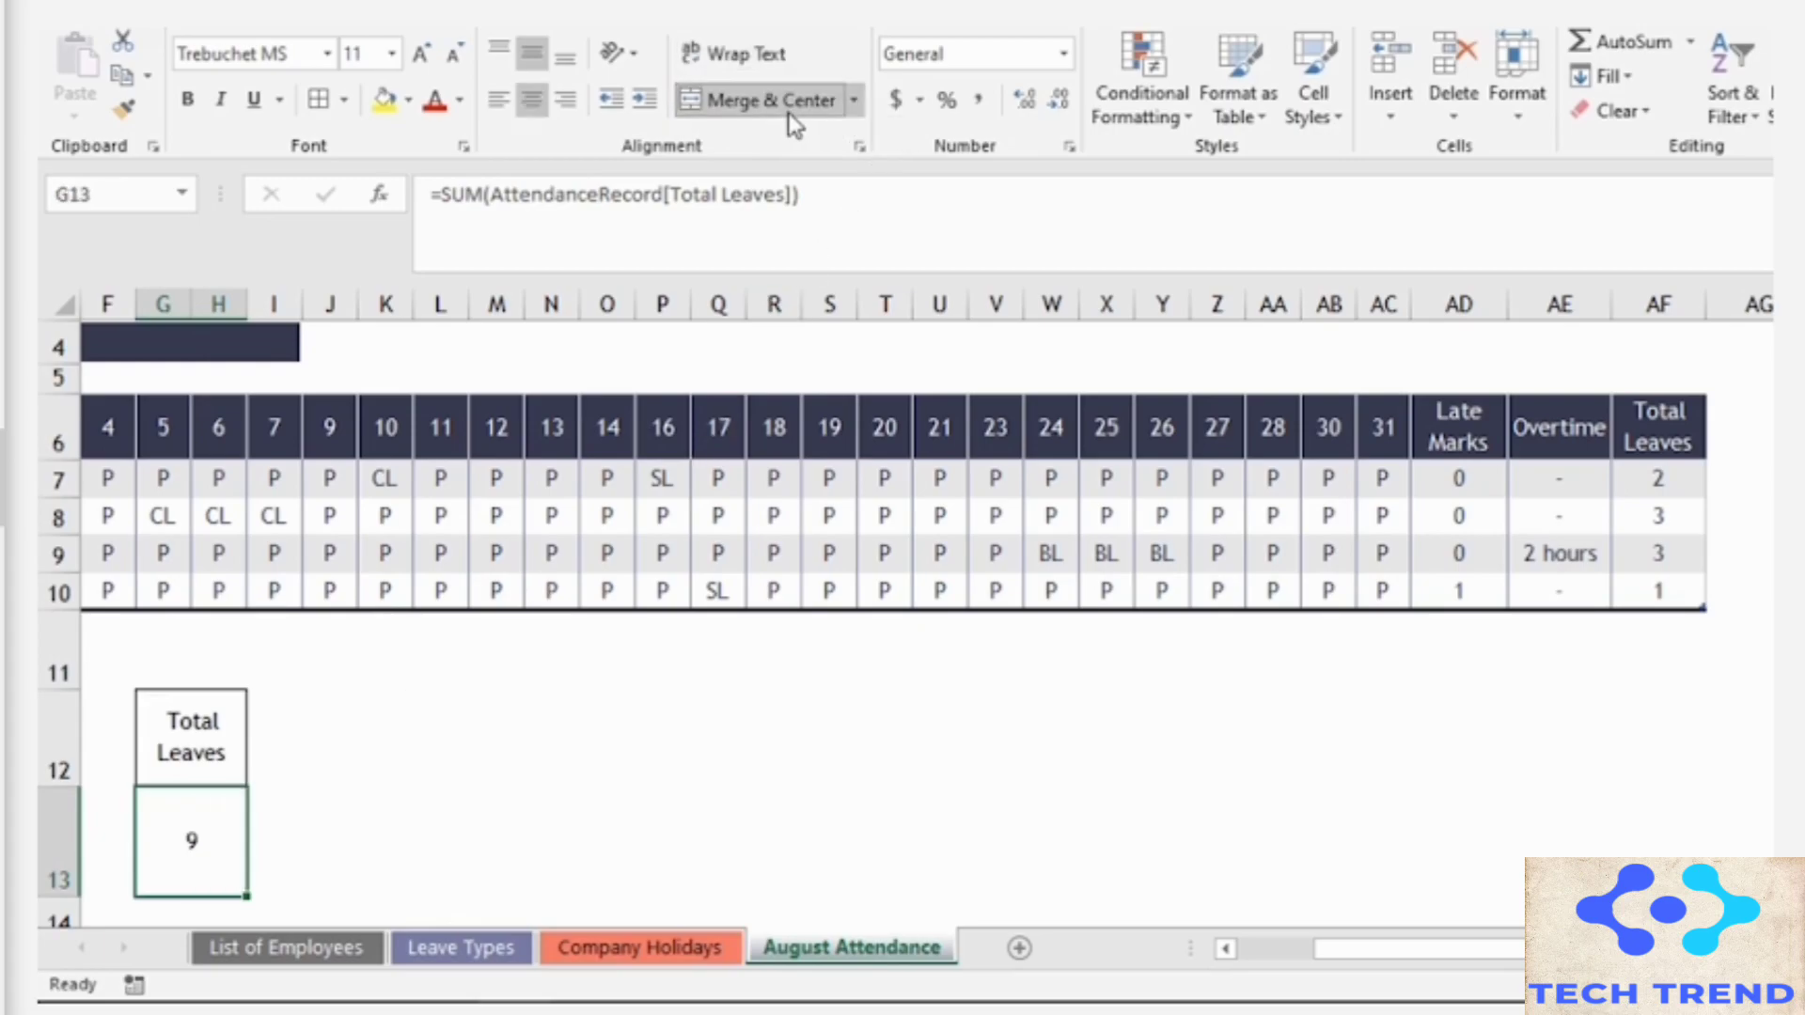
click(353, 804)
Step: Unmerge the Month: August 2021 bar in row 4 and apply Merge & Center across B4:AF4, the full table width
scroll(374, 796, down, 1)
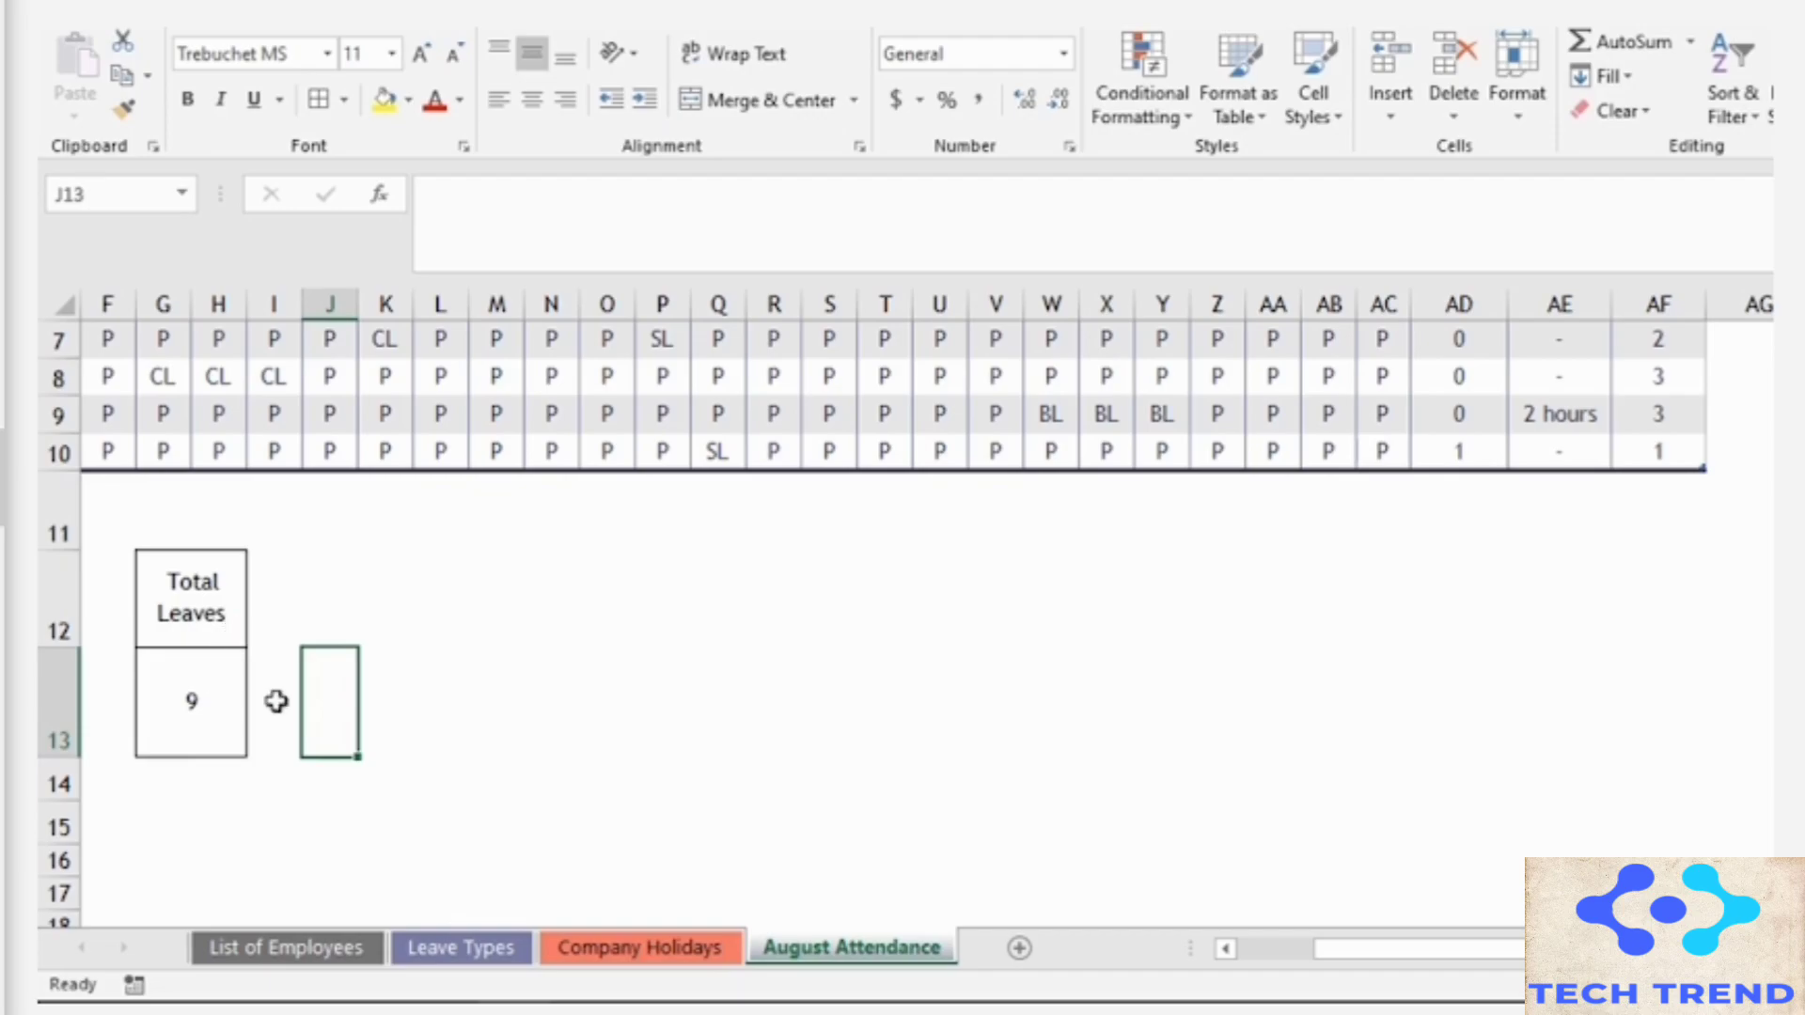
drag(1451, 955, 1368, 756)
scroll(1368, 757, up, 2)
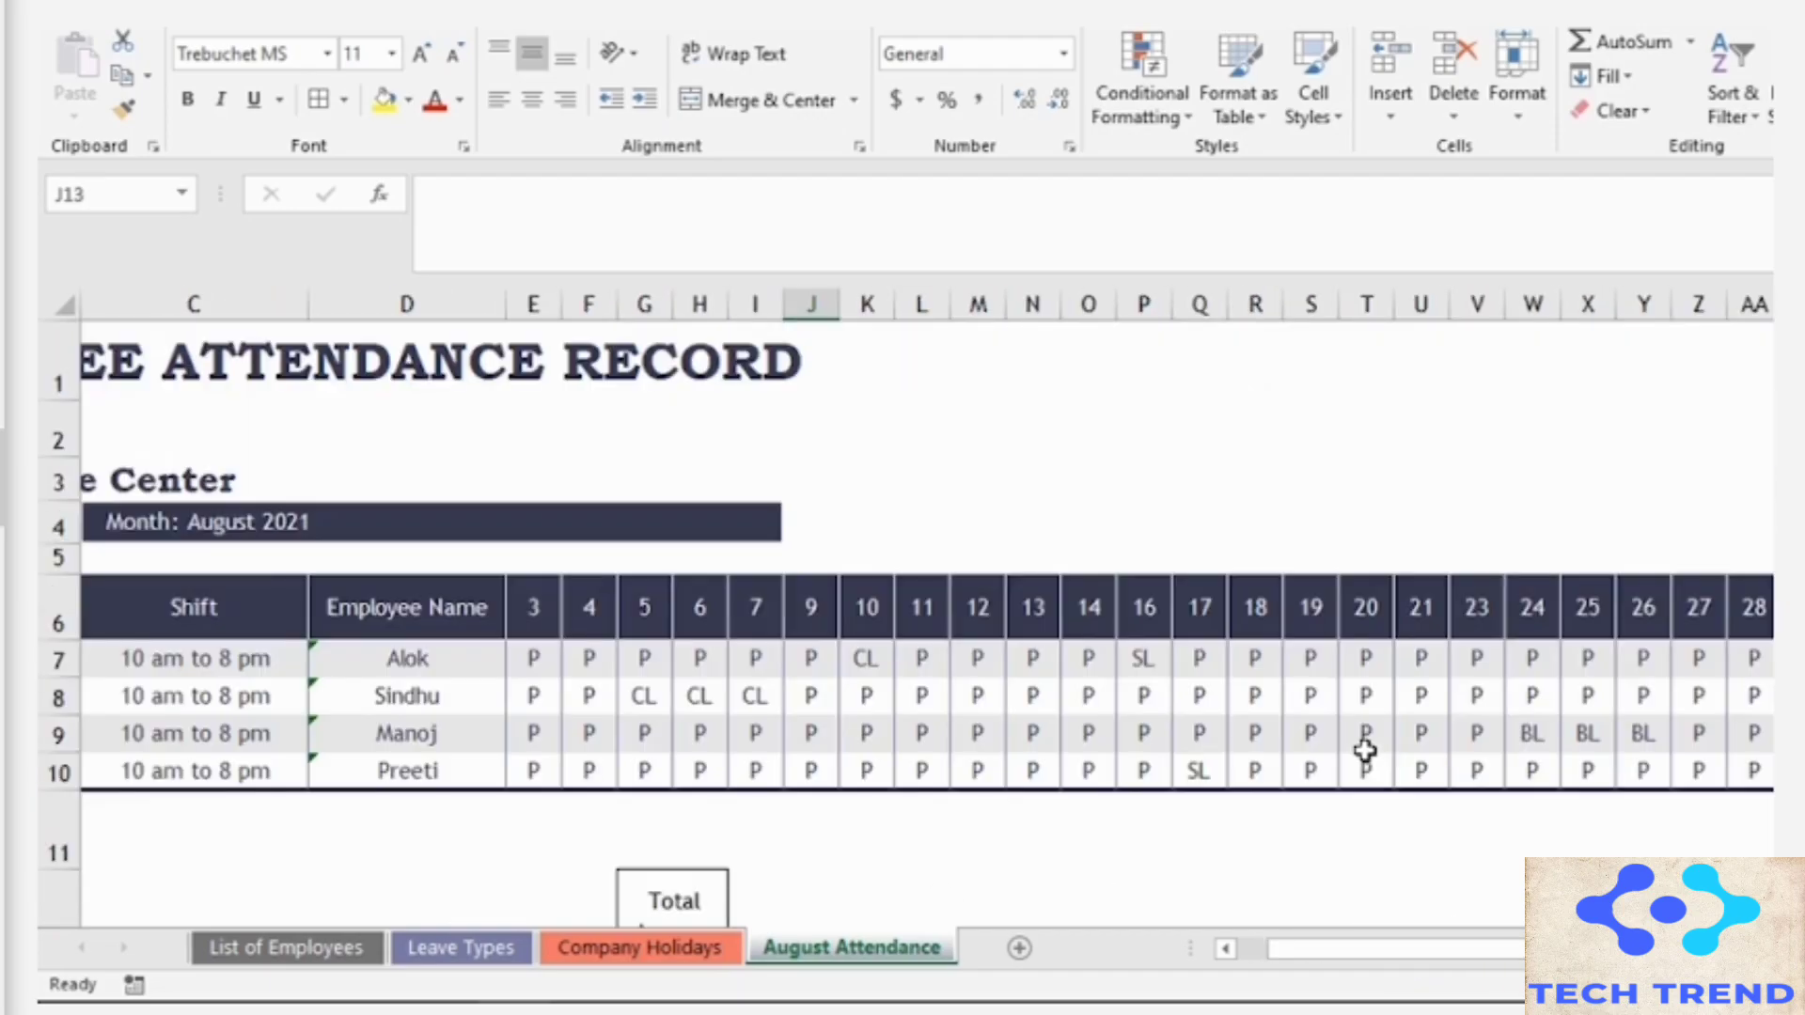
drag(1326, 950, 1289, 960)
click(1515, 522)
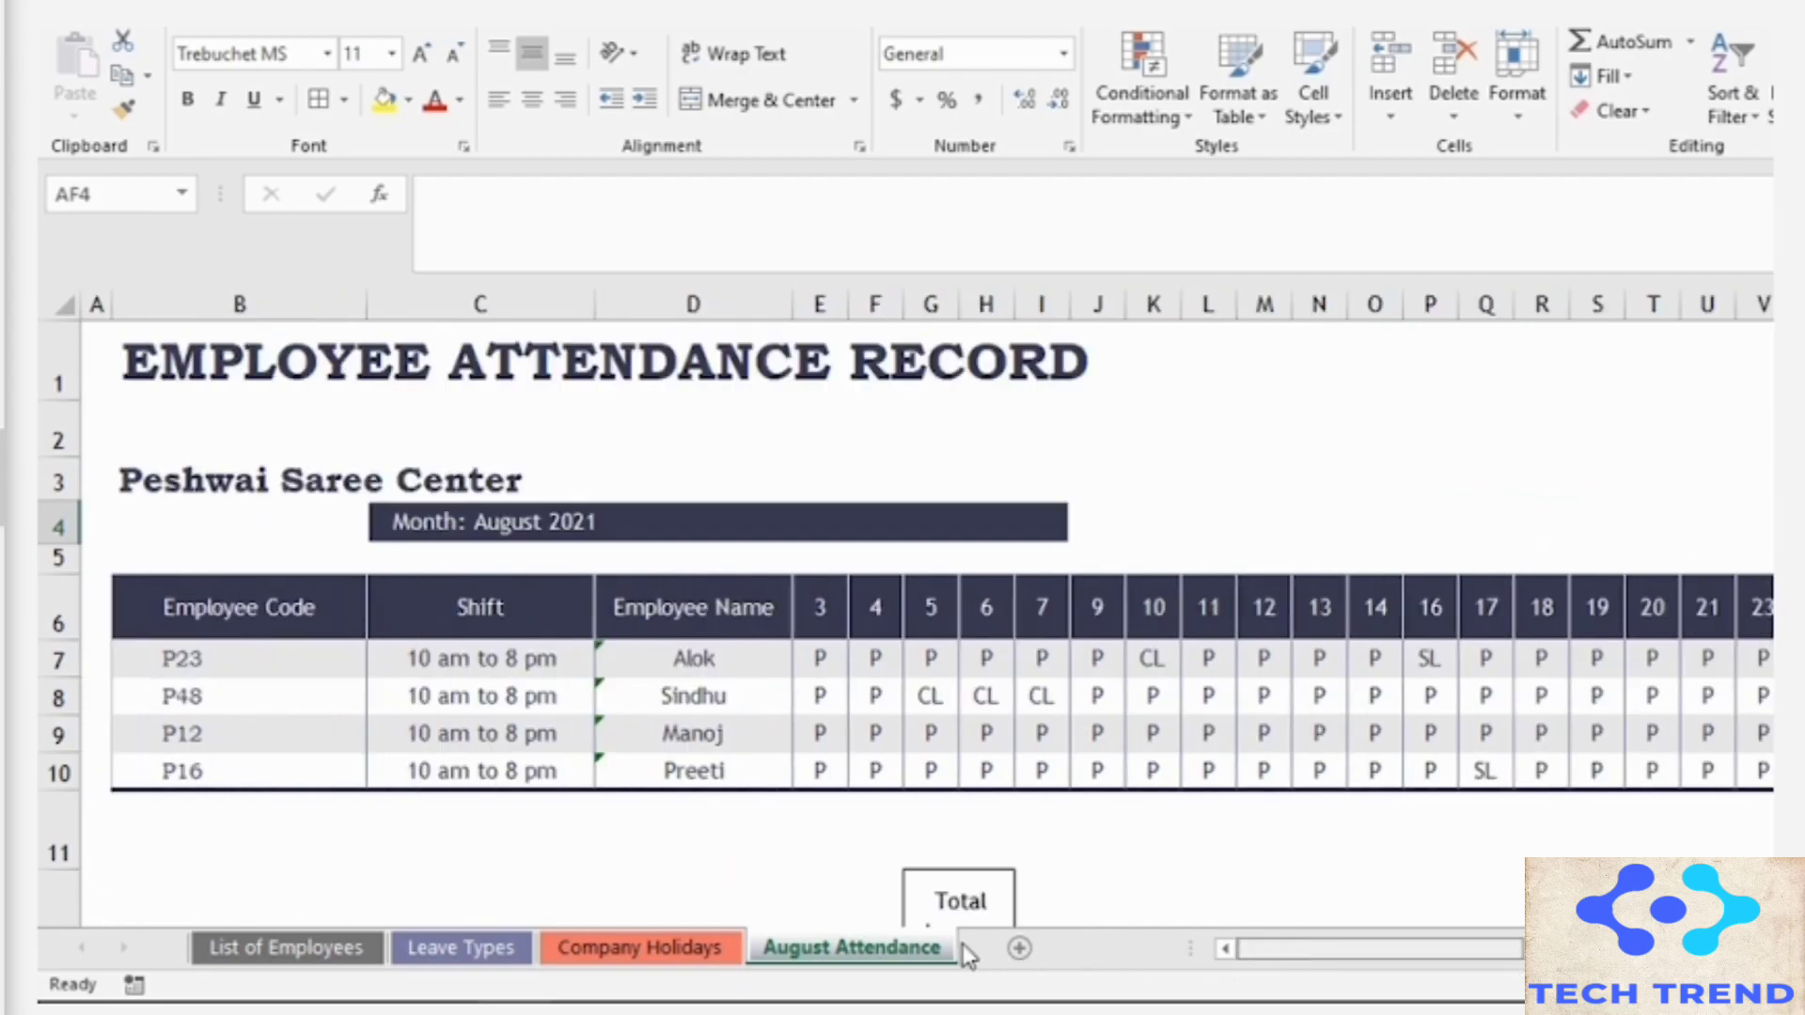
shift+click(135, 526)
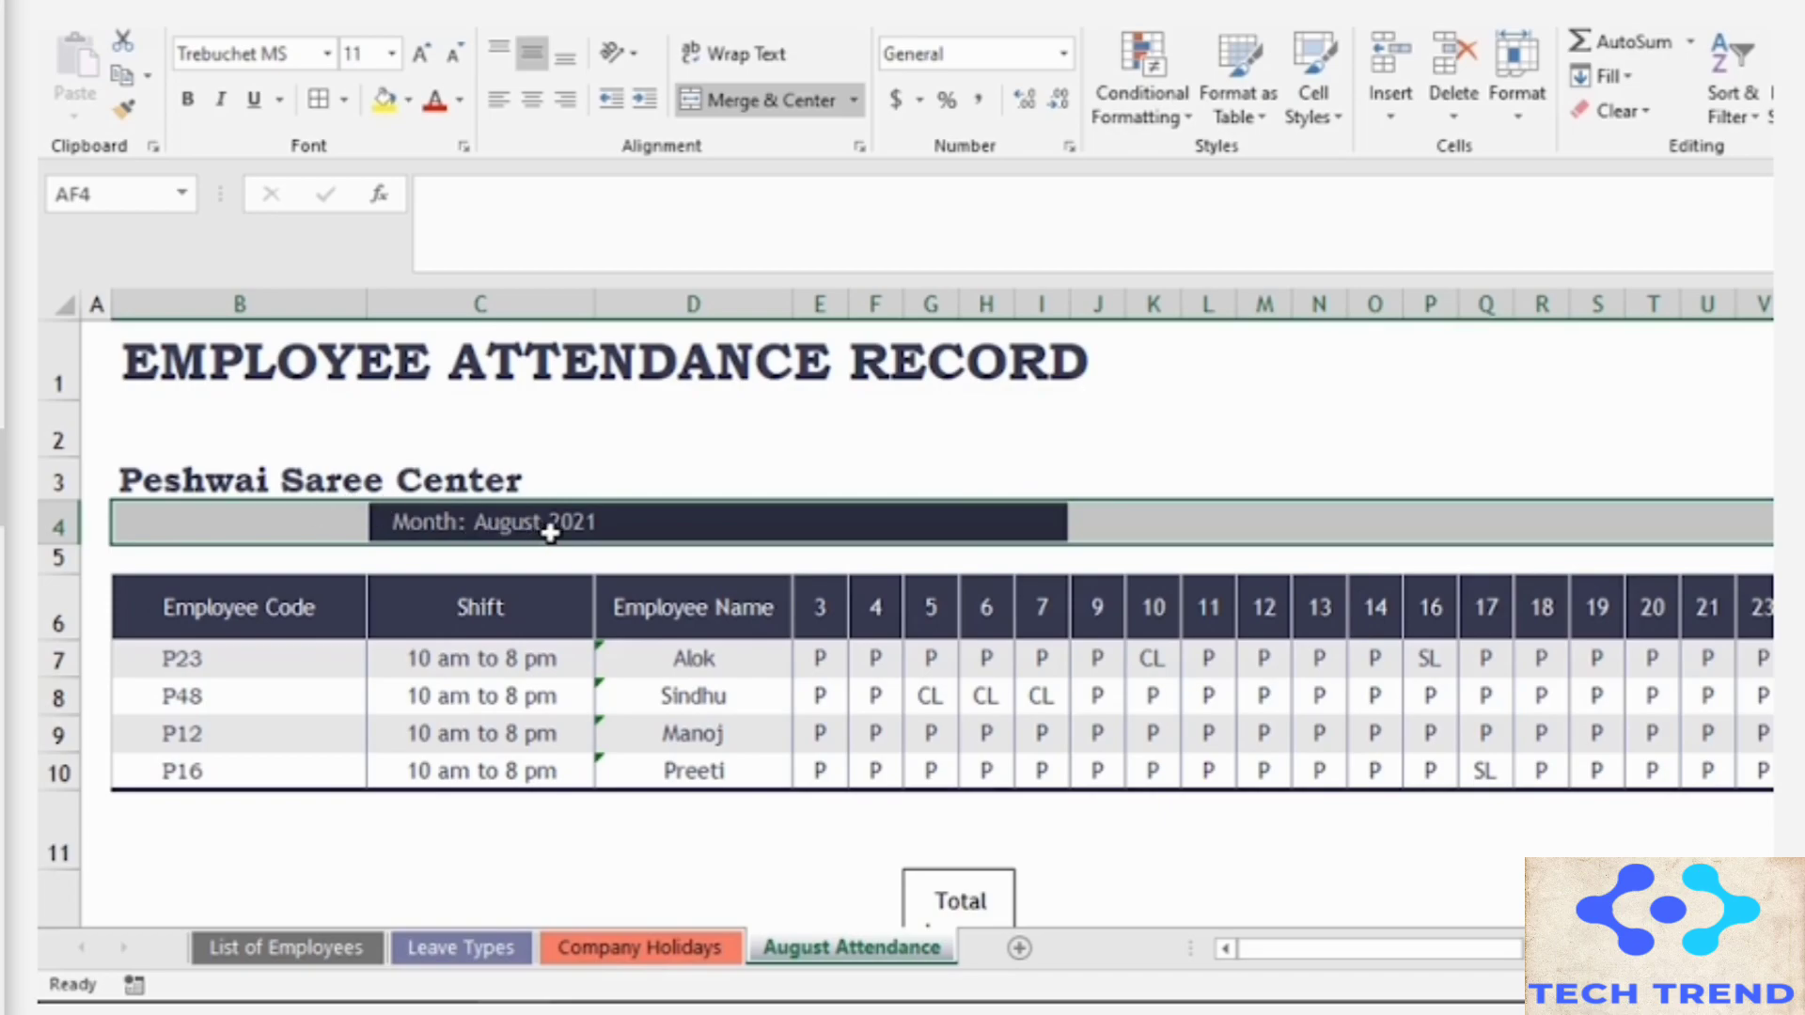
click(754, 104)
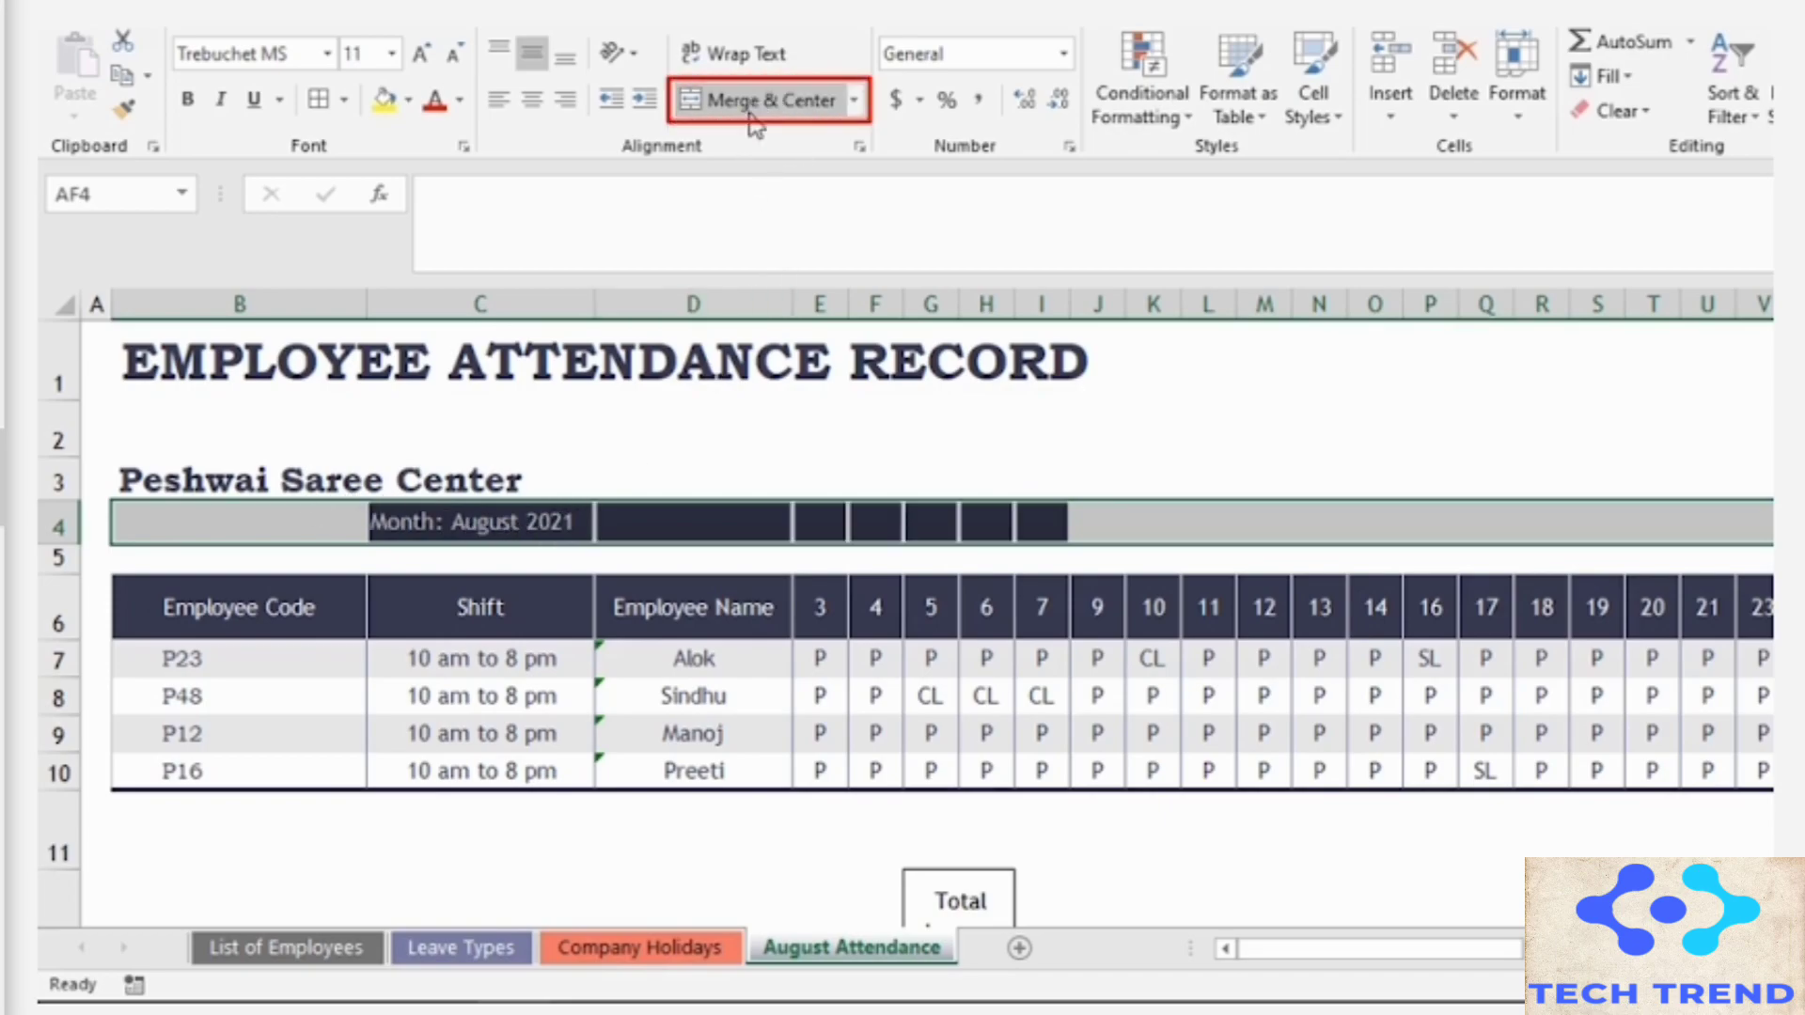
click(854, 99)
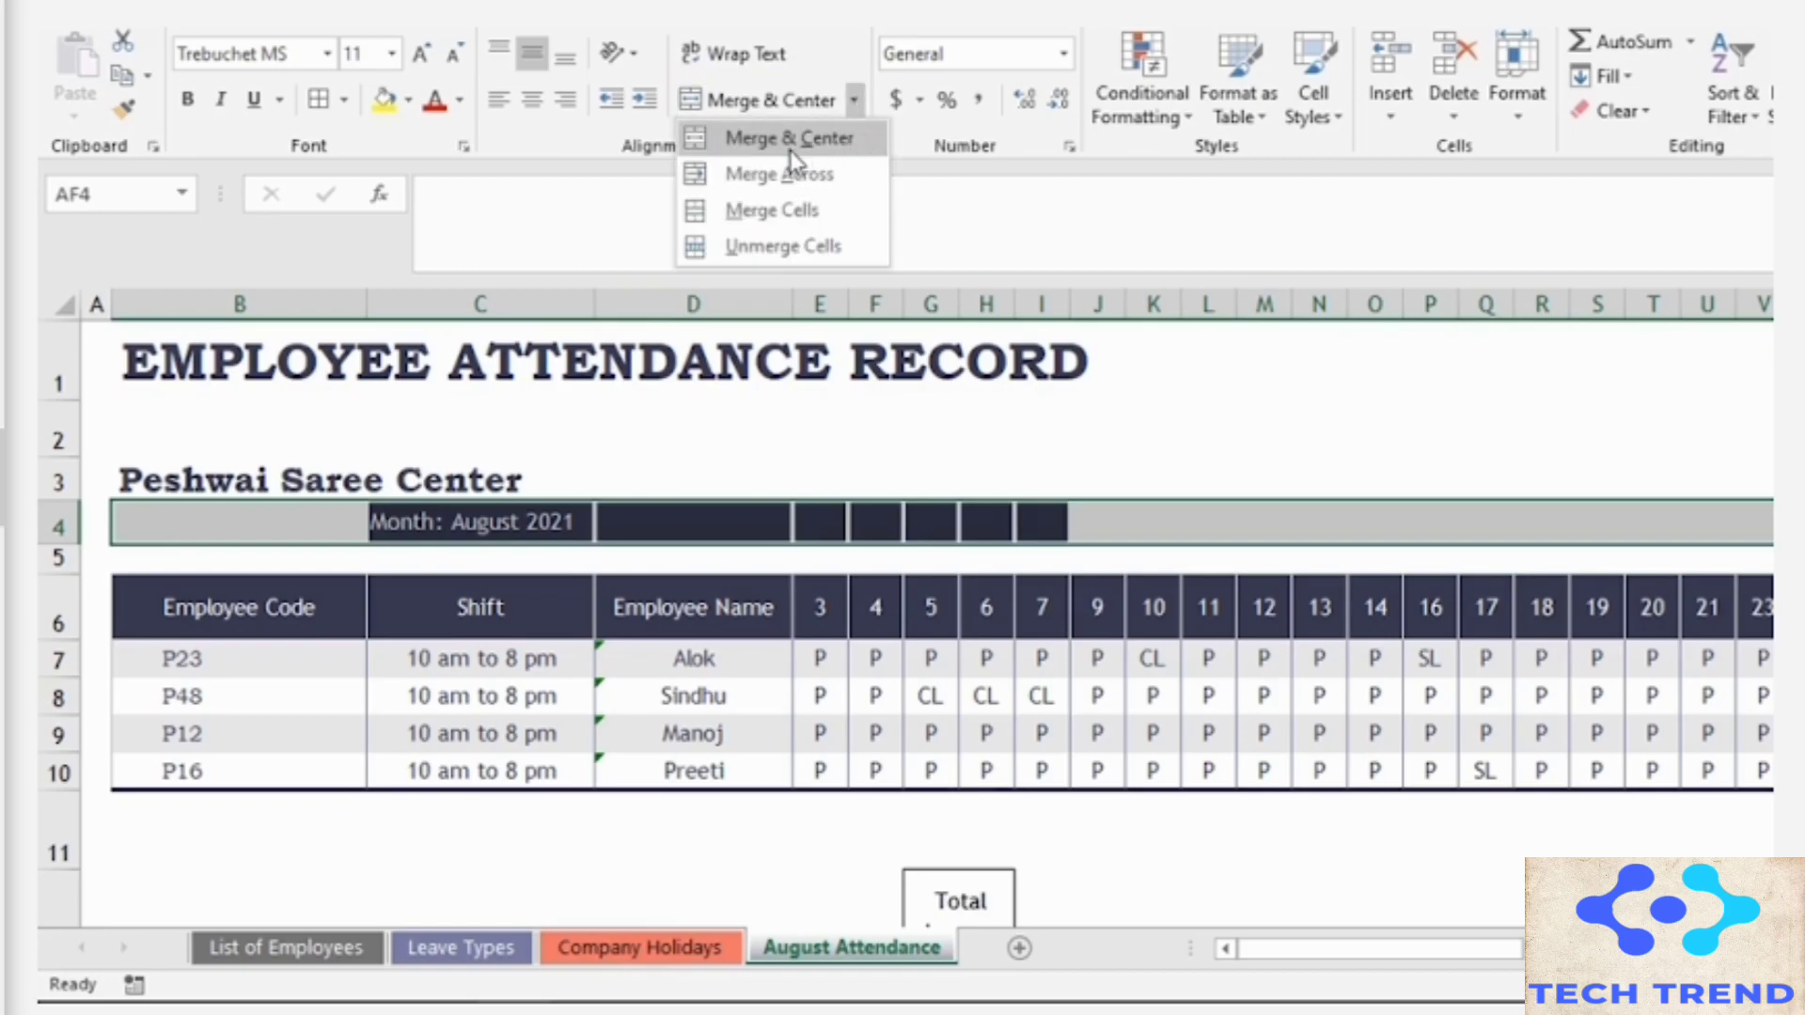
click(789, 149)
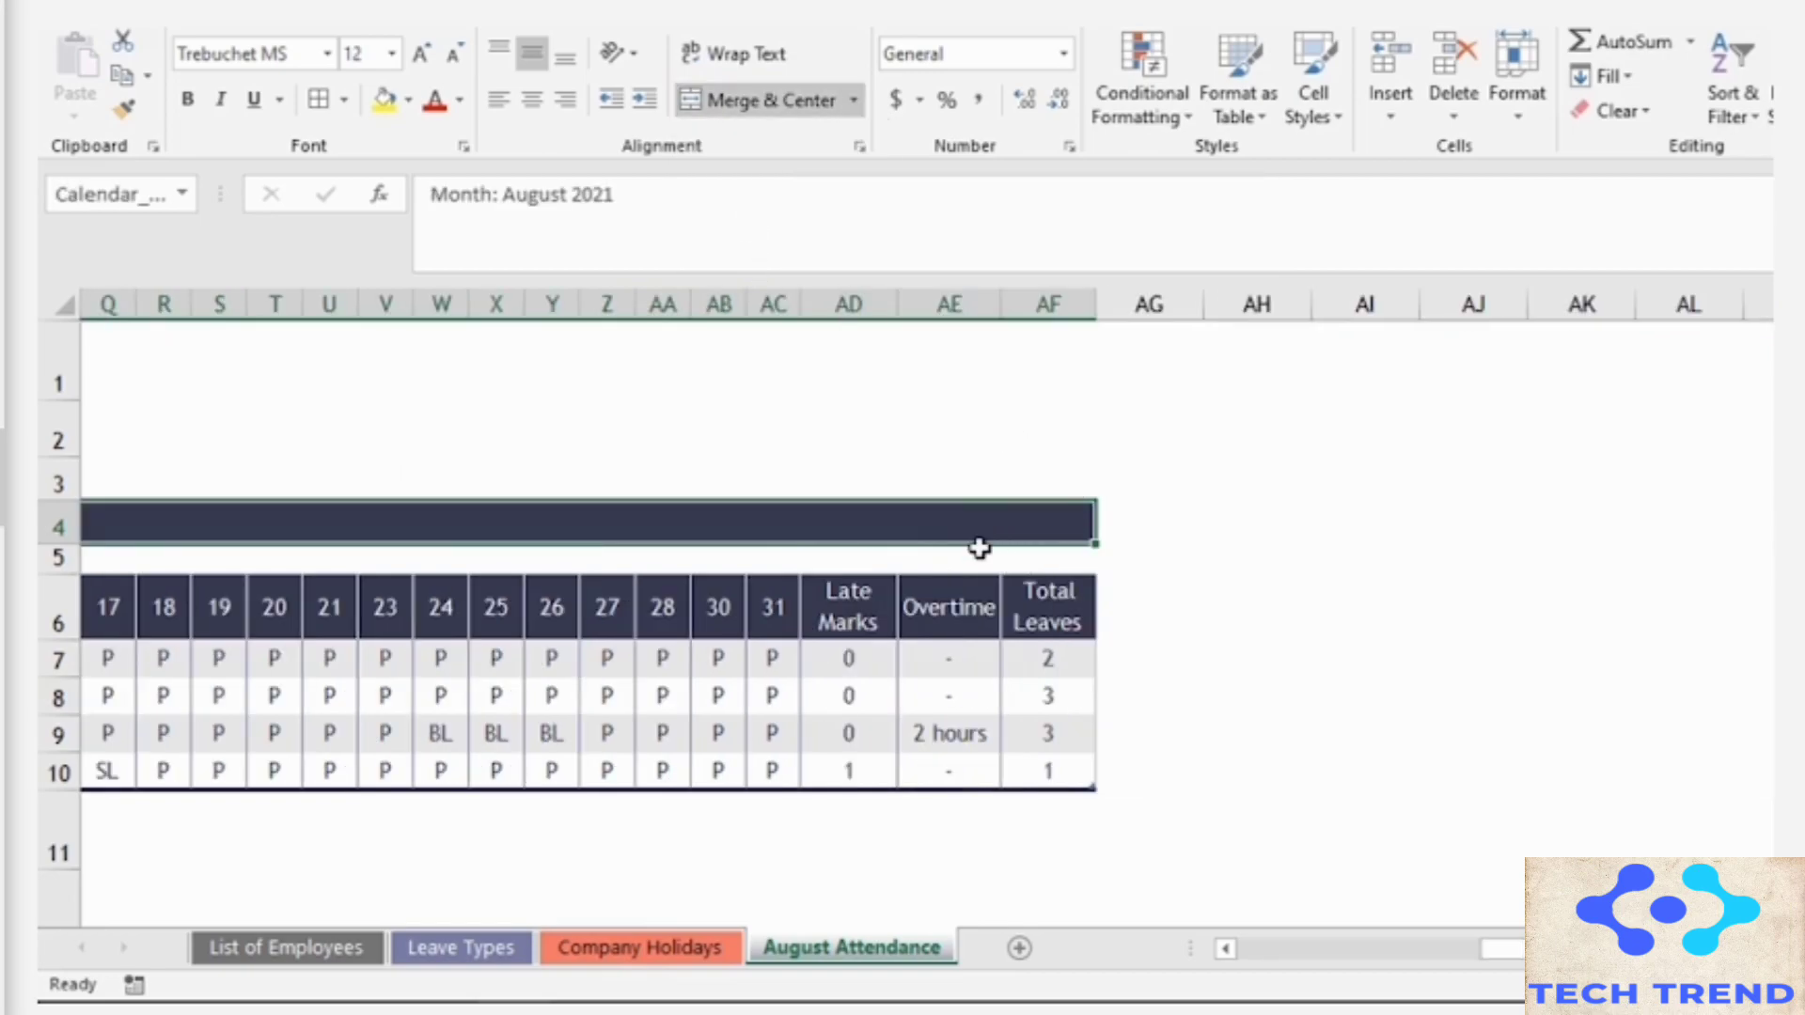
Step: Center the Month: August 2021 text horizontally in the merged row 4 bar
drag(1542, 949, 1211, 952)
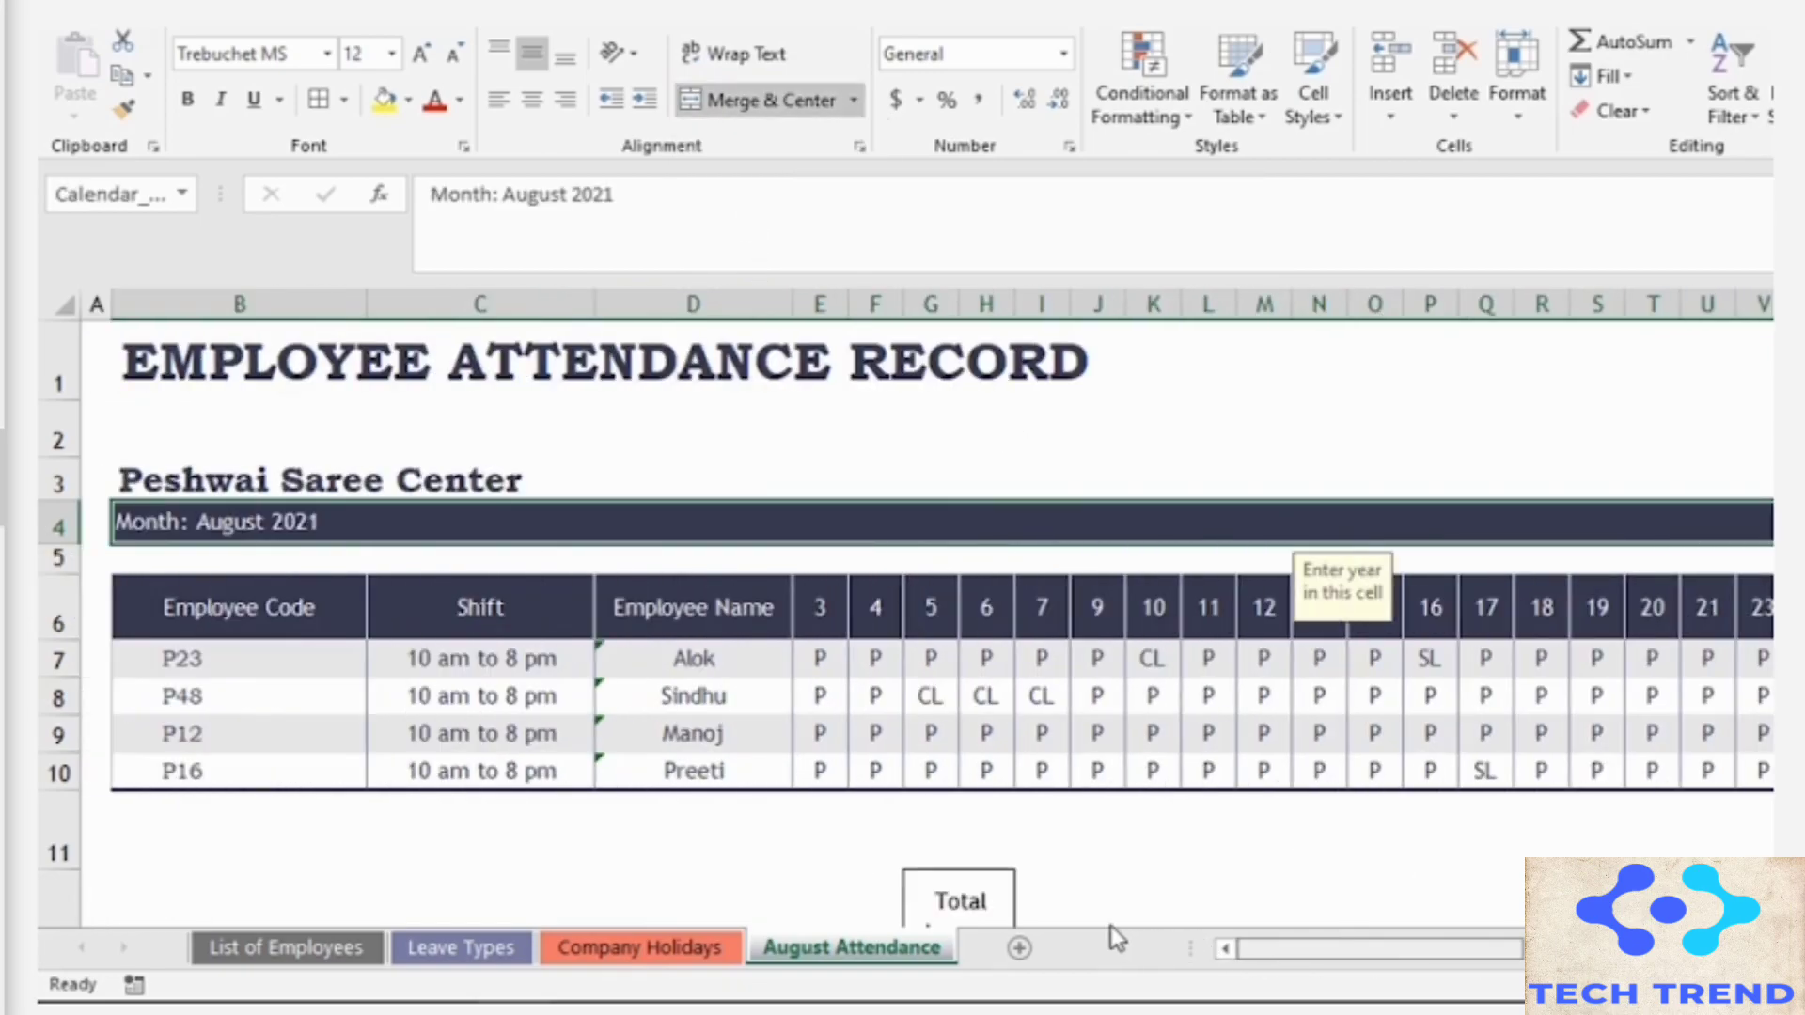
click(525, 106)
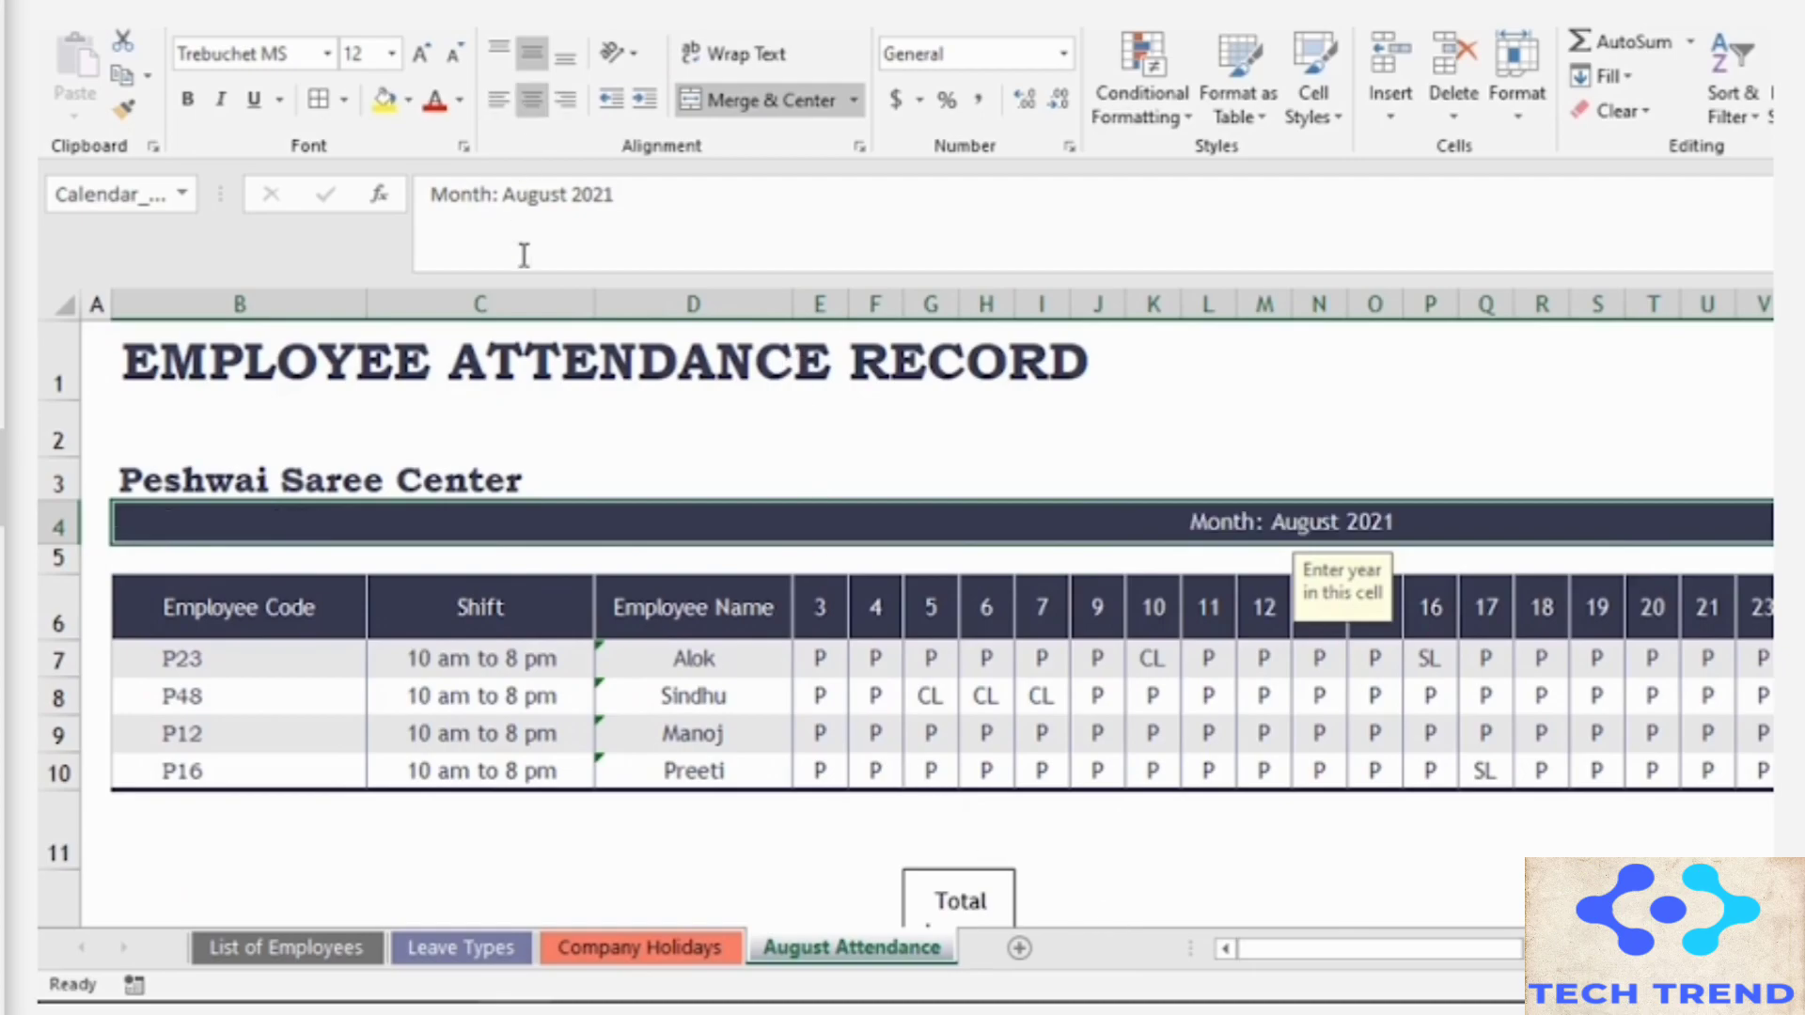
click(535, 483)
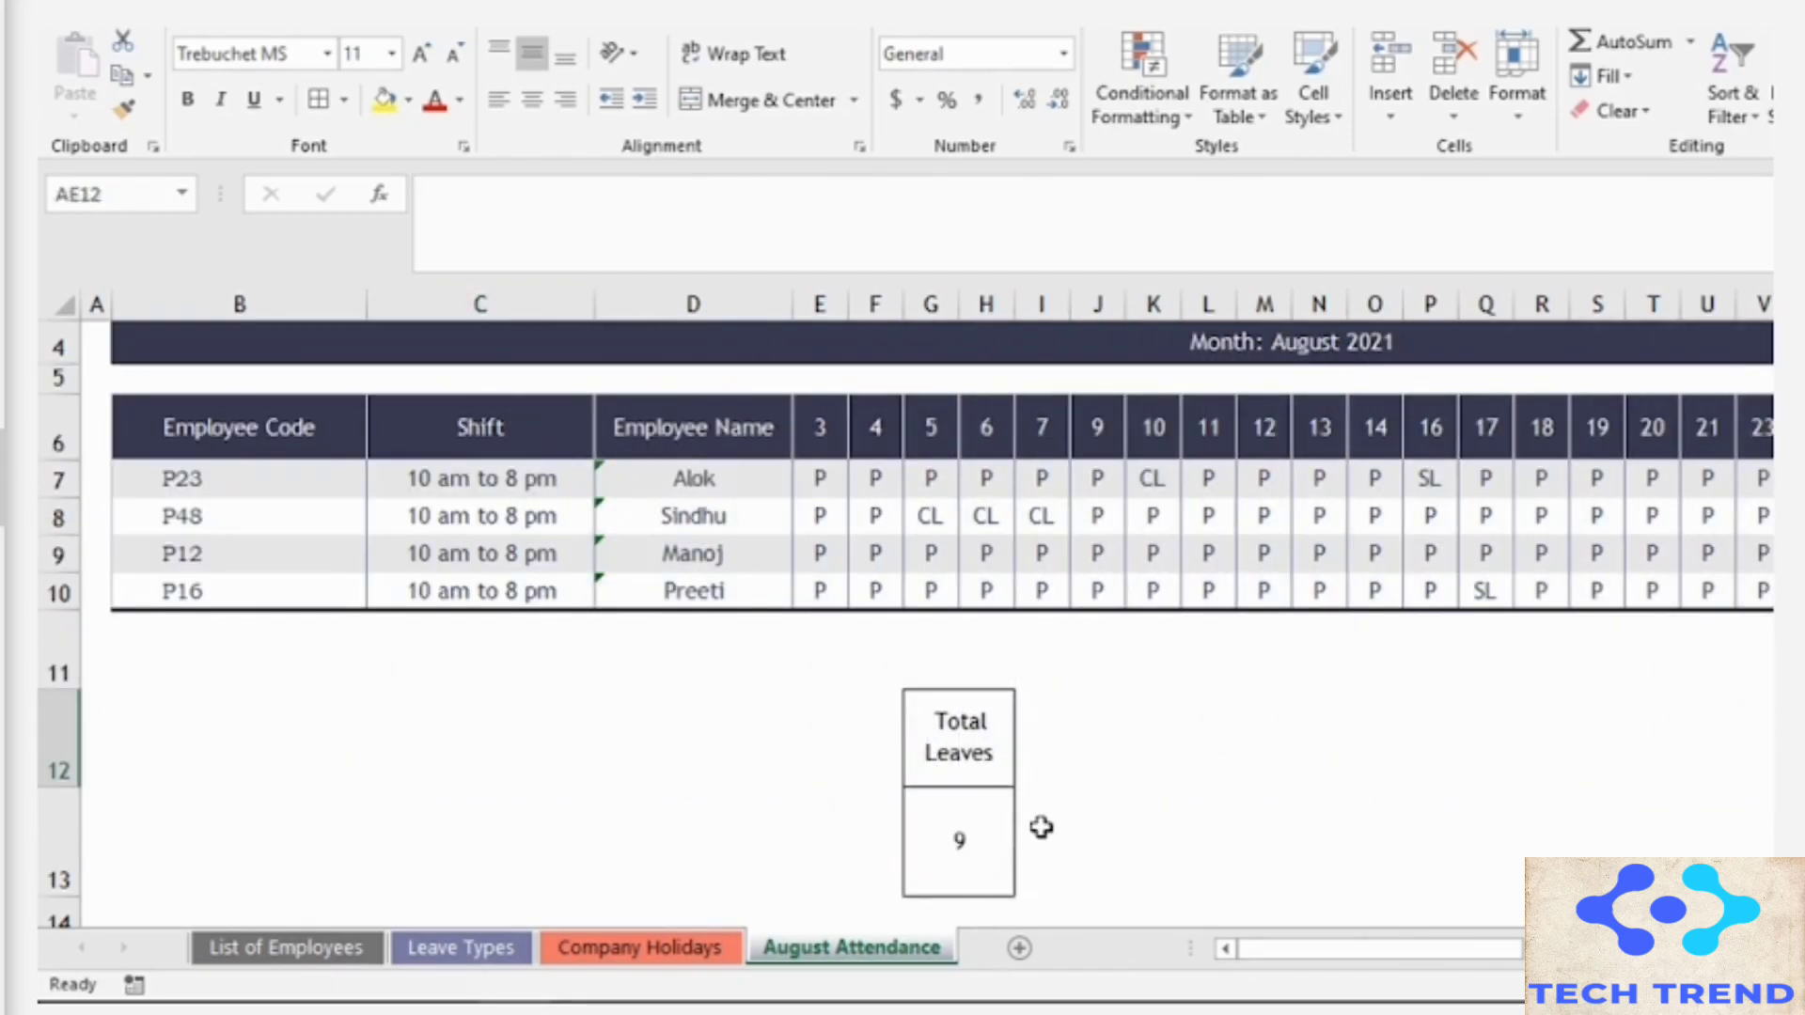
Step: Create a copy of the August Attendance sheet at the end of the workbook
right_click(894, 957)
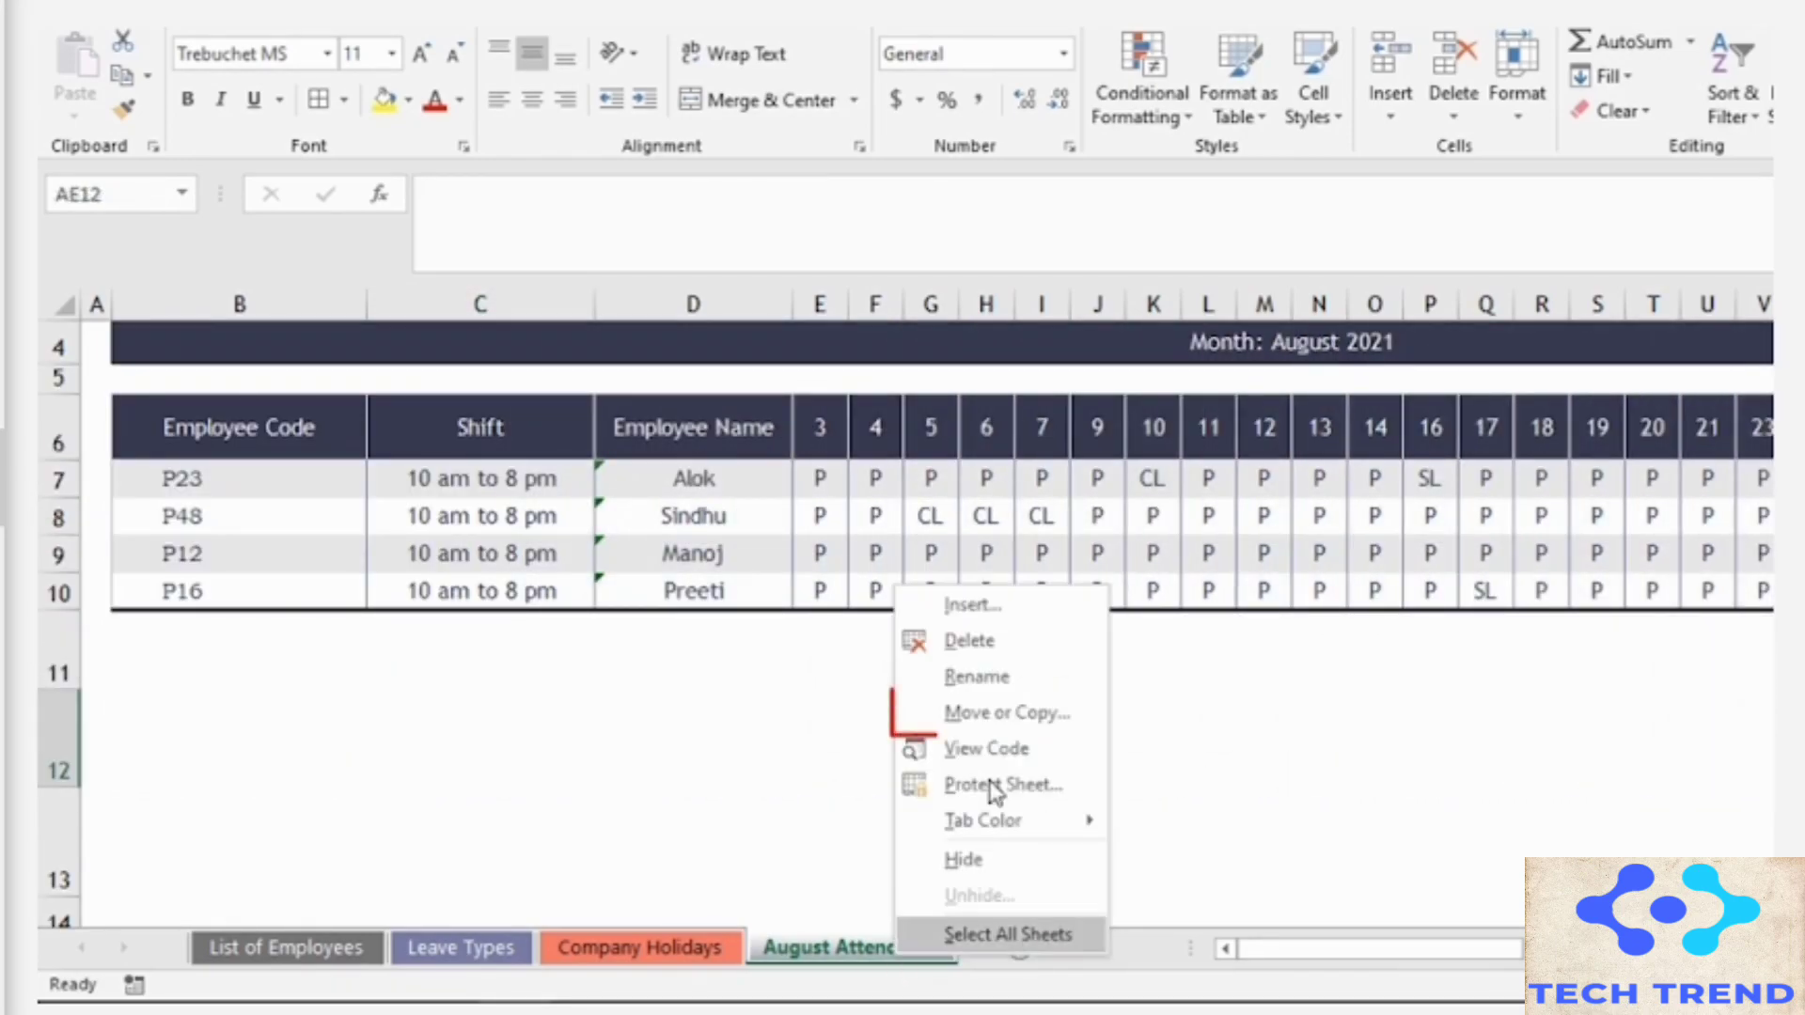
click(1042, 718)
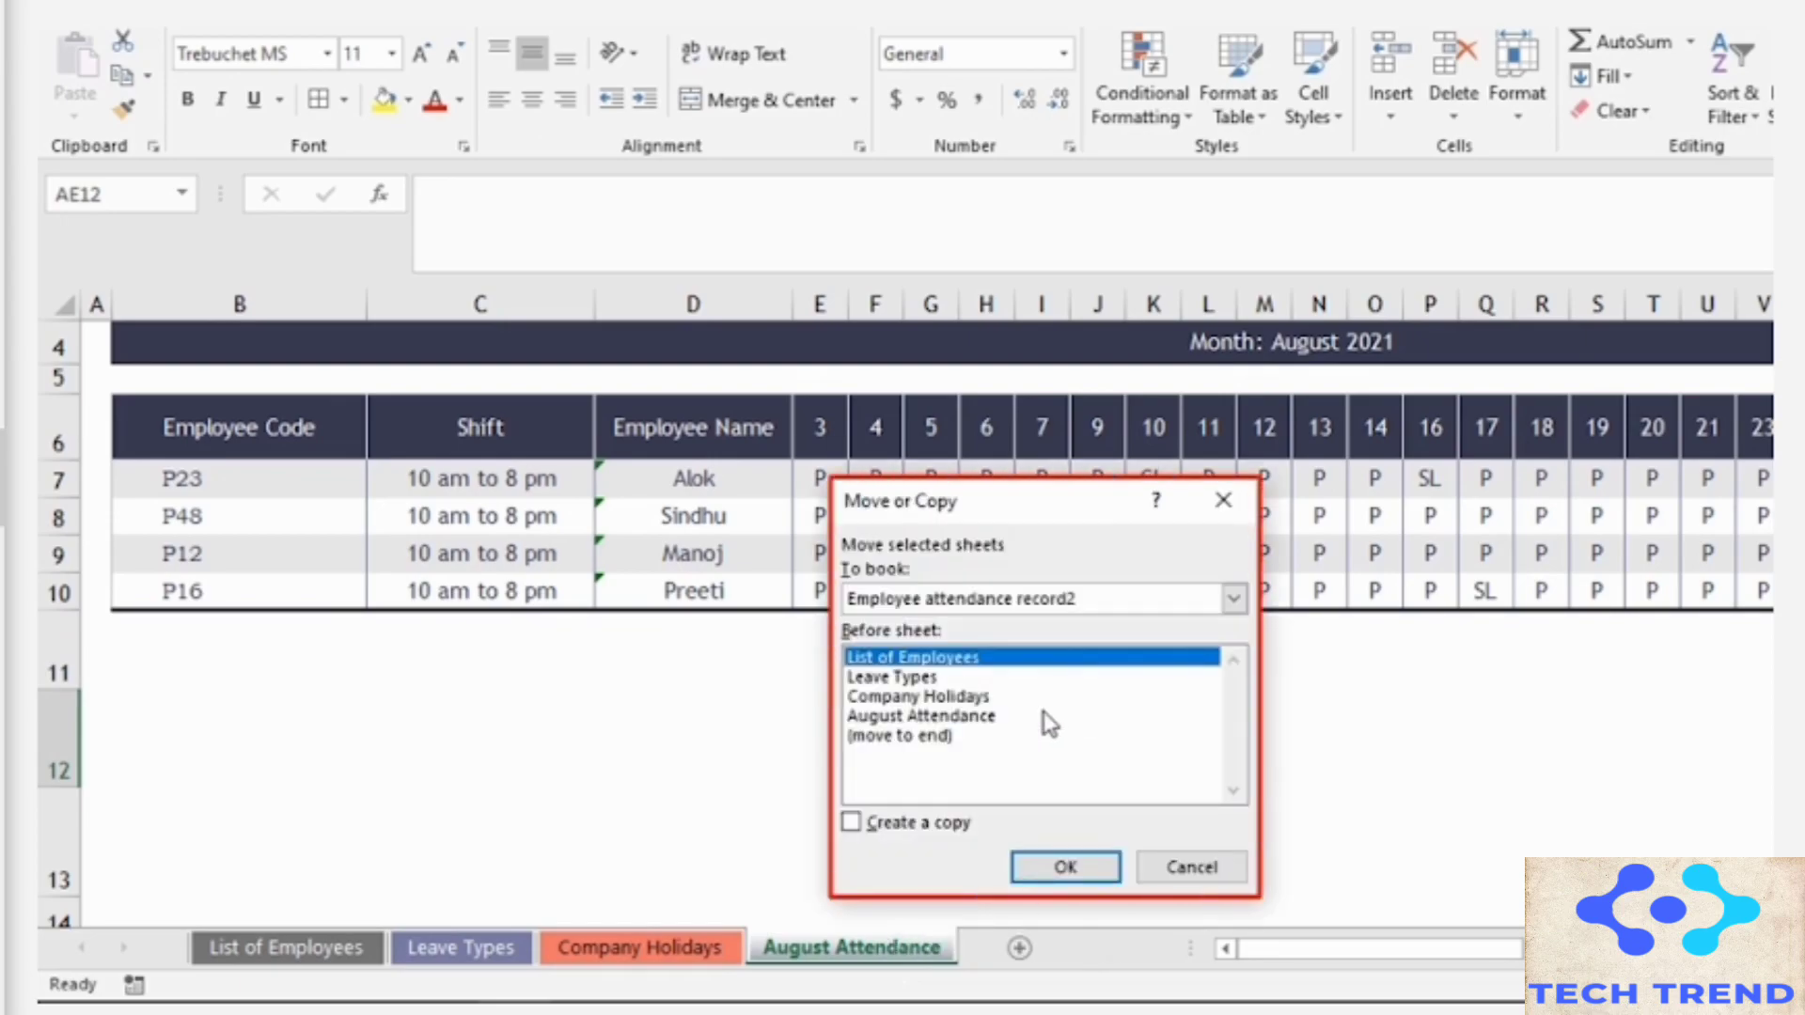
click(934, 736)
click(880, 828)
click(1081, 870)
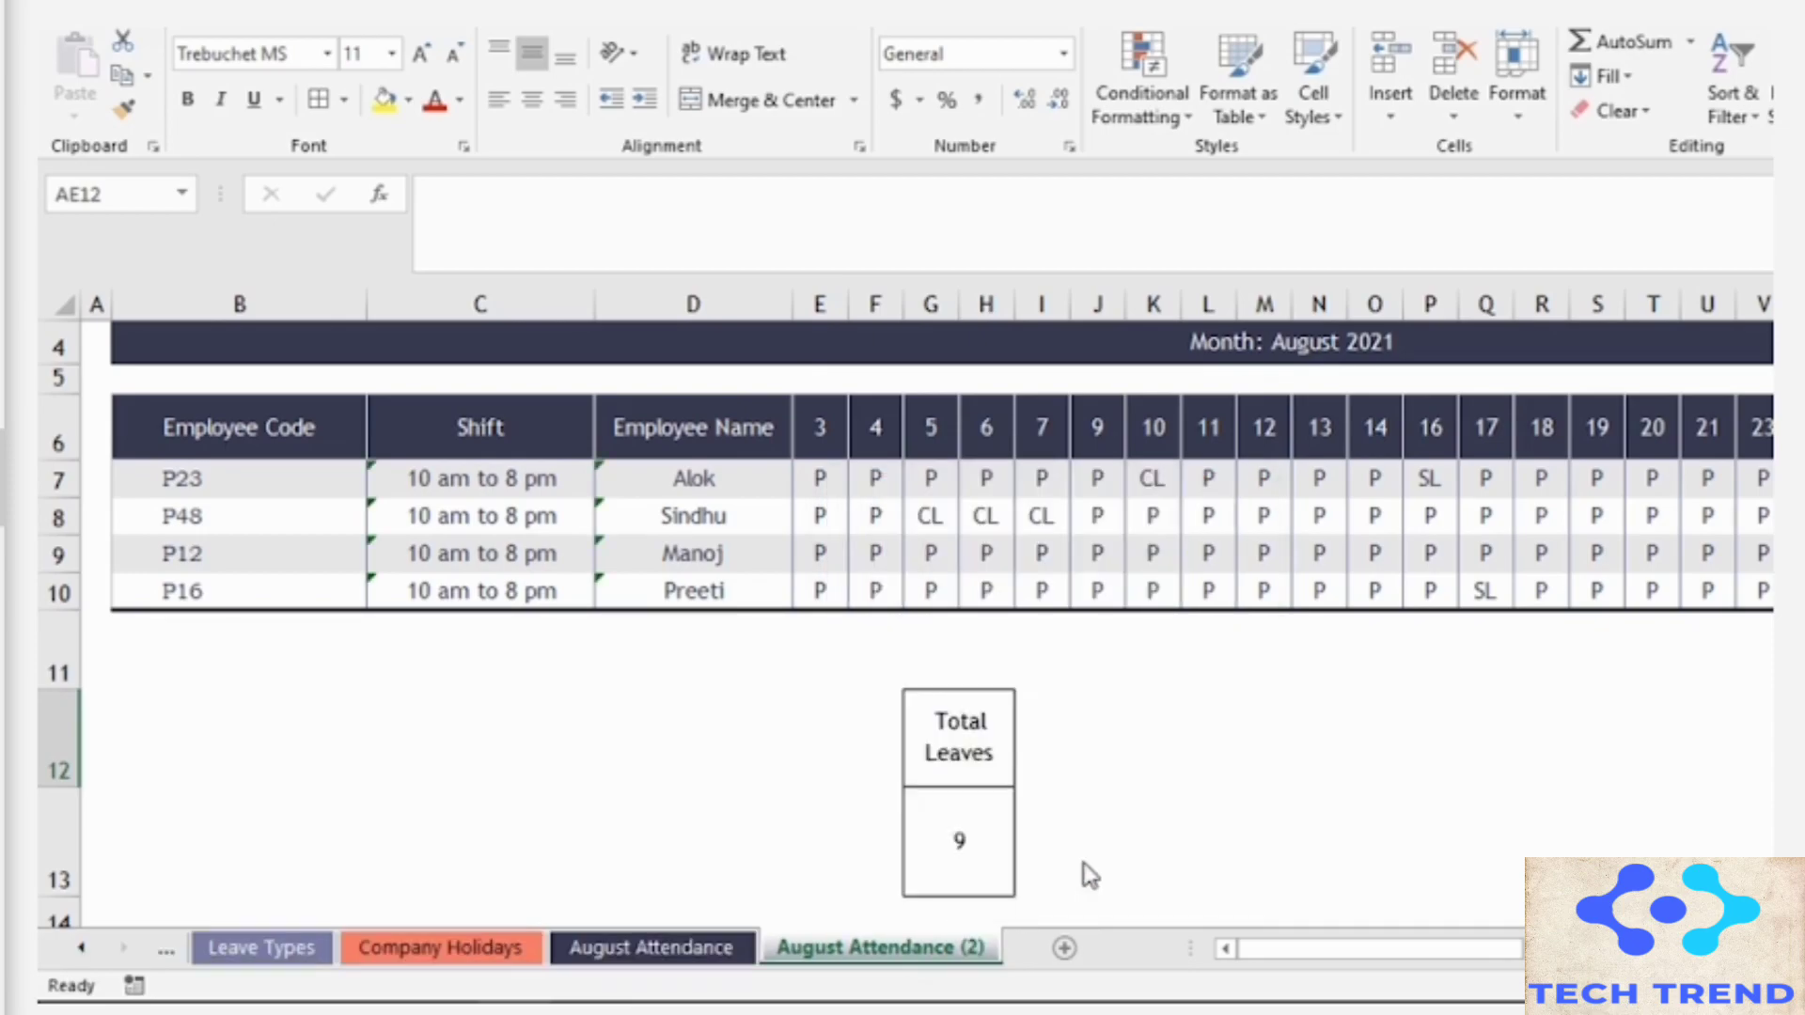
Step: Rename the copied August Attendance (2) sheet as September Attendance
right_click(829, 950)
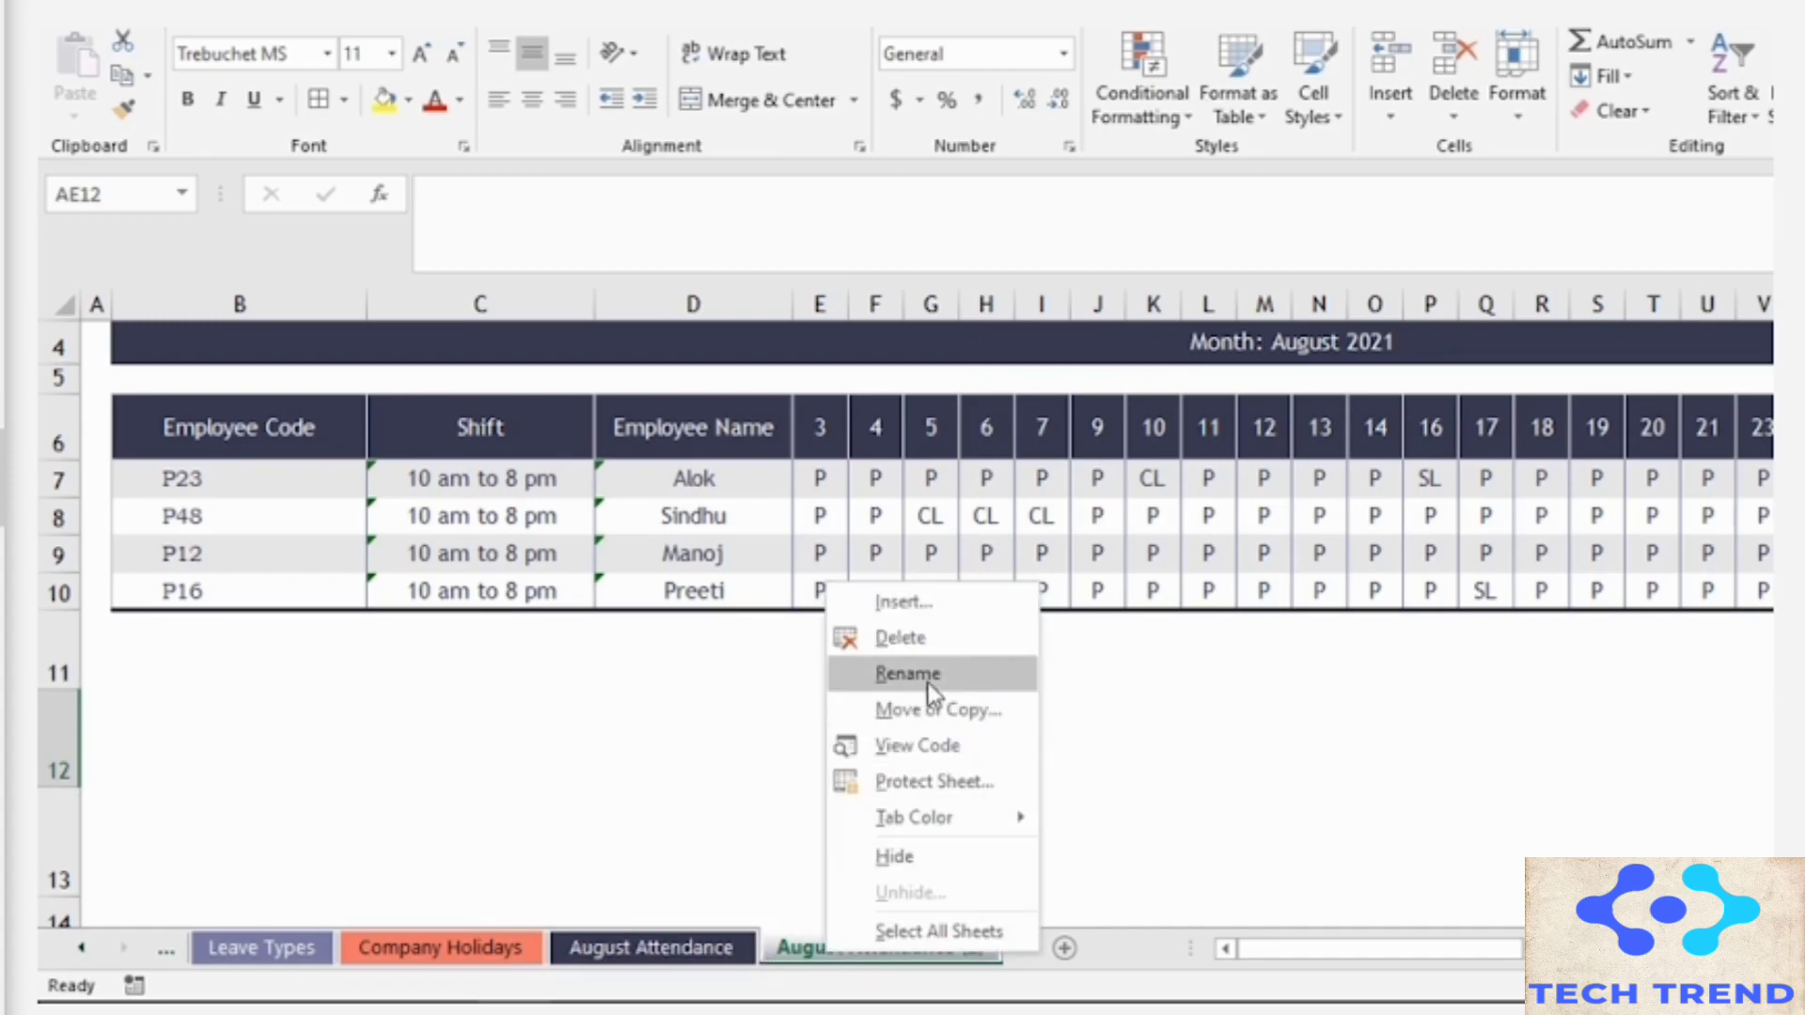
click(977, 675)
text(Sept)
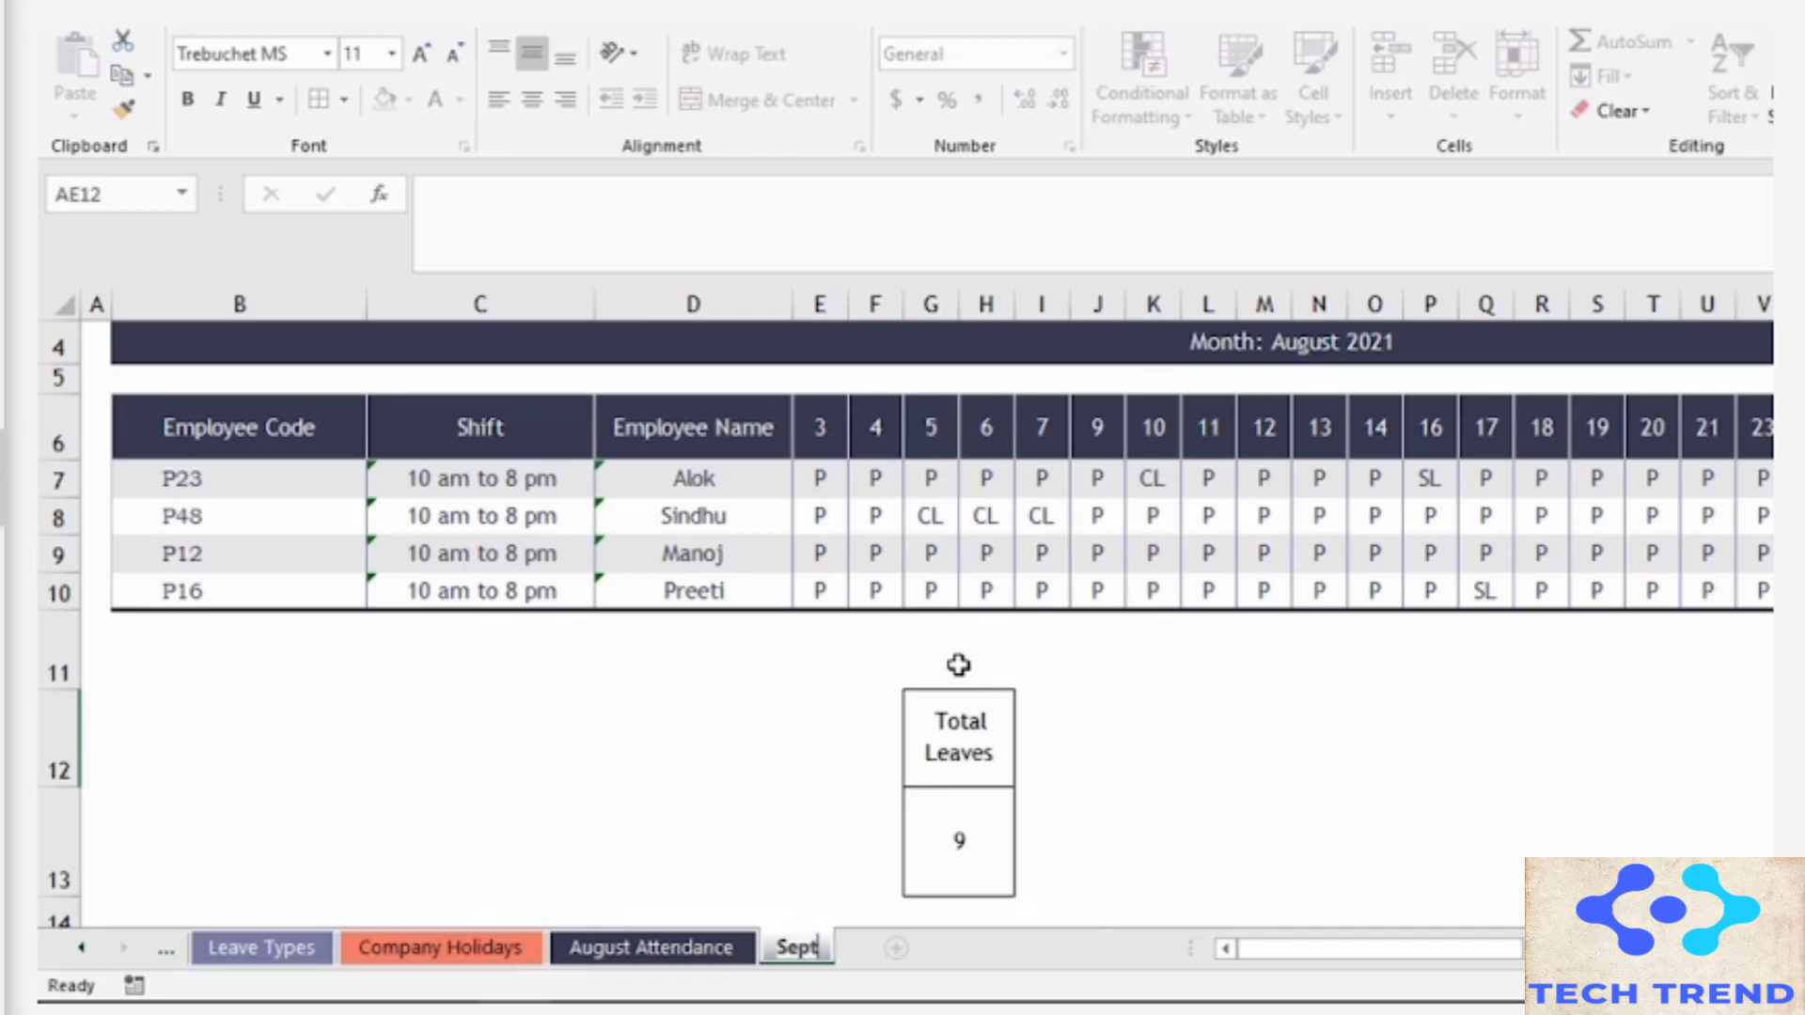
text(ember Attendance)
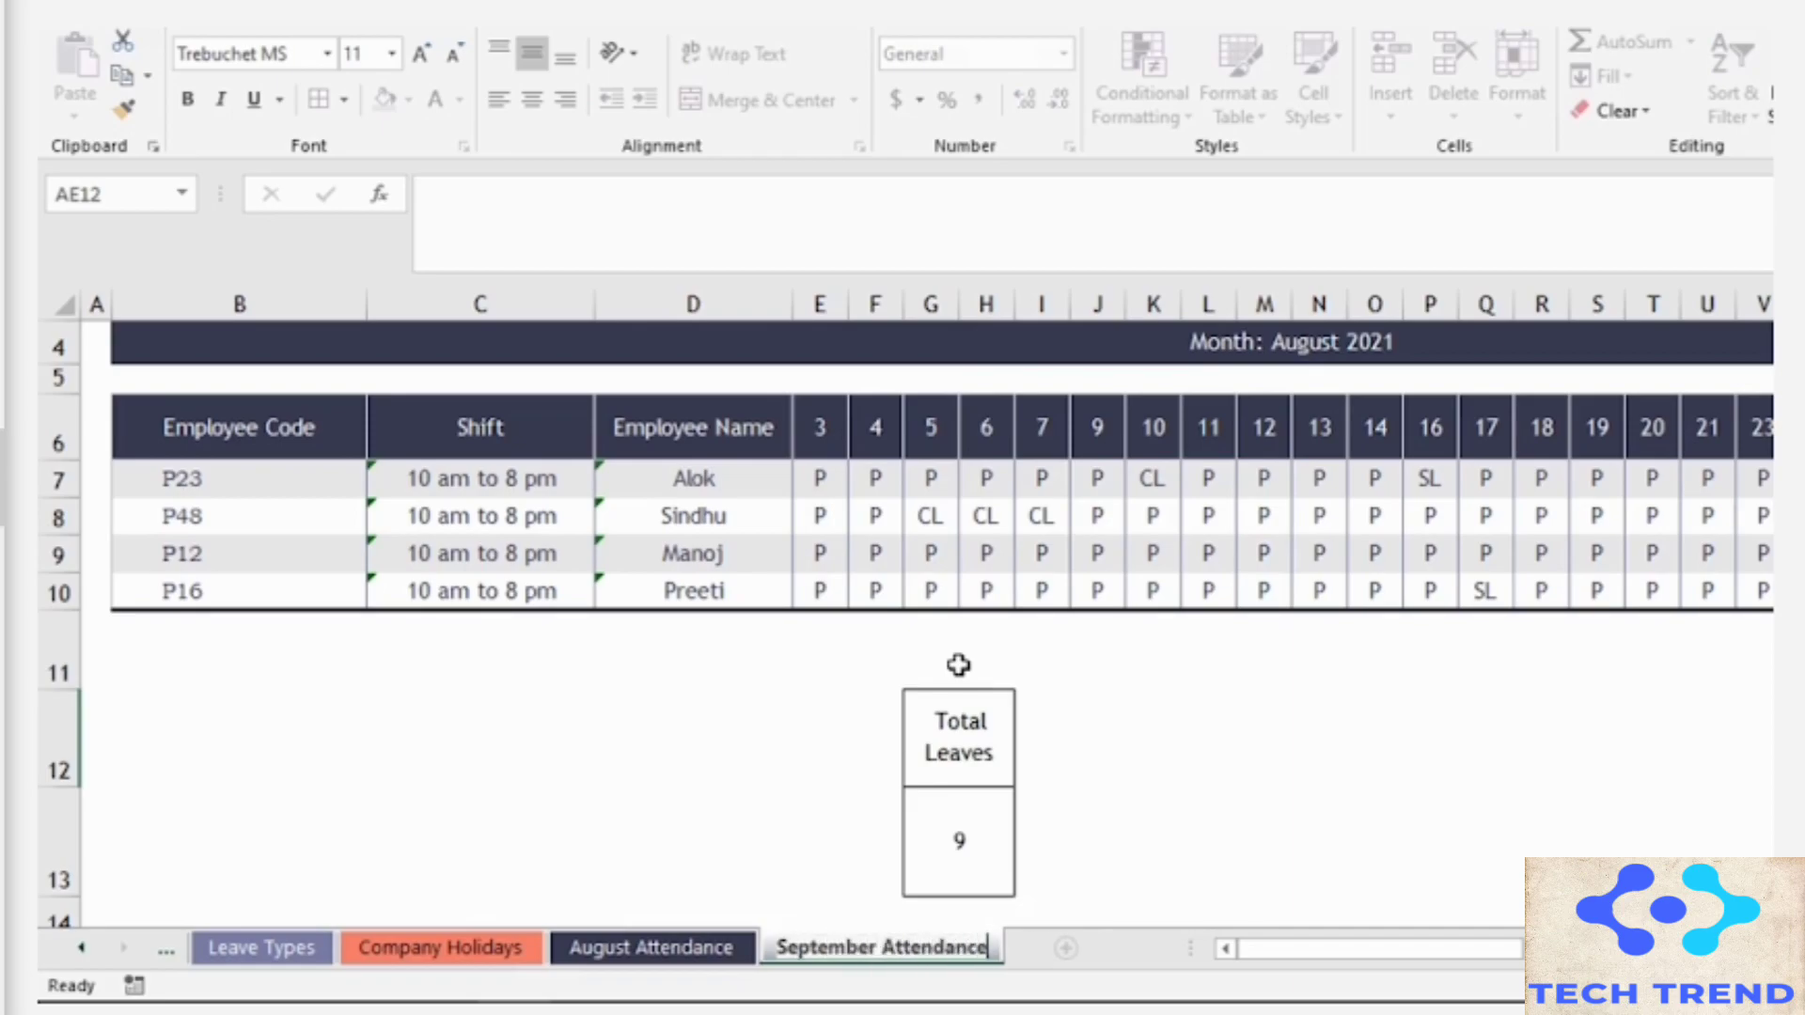
click(1208, 738)
Step: Set the September Attendance sheet's tab color to the standard purple and check it from the August Attendance sheet
right_click(831, 951)
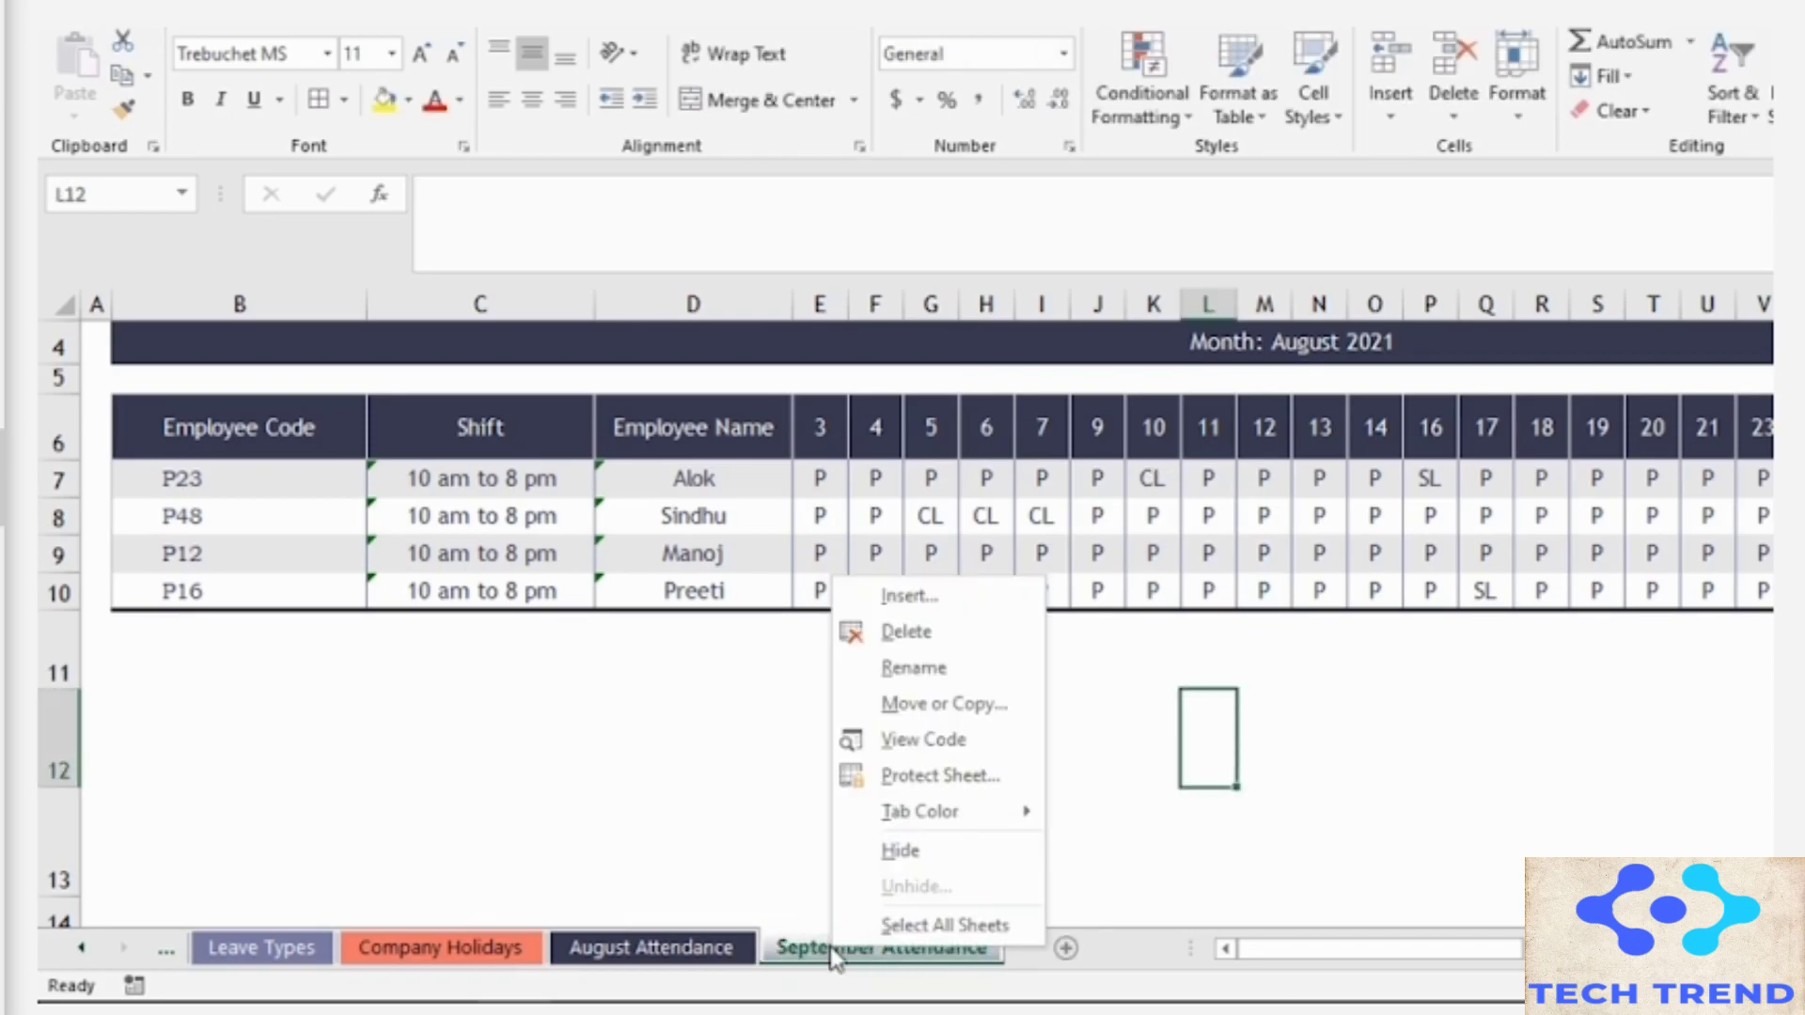
mouse_move(953, 824)
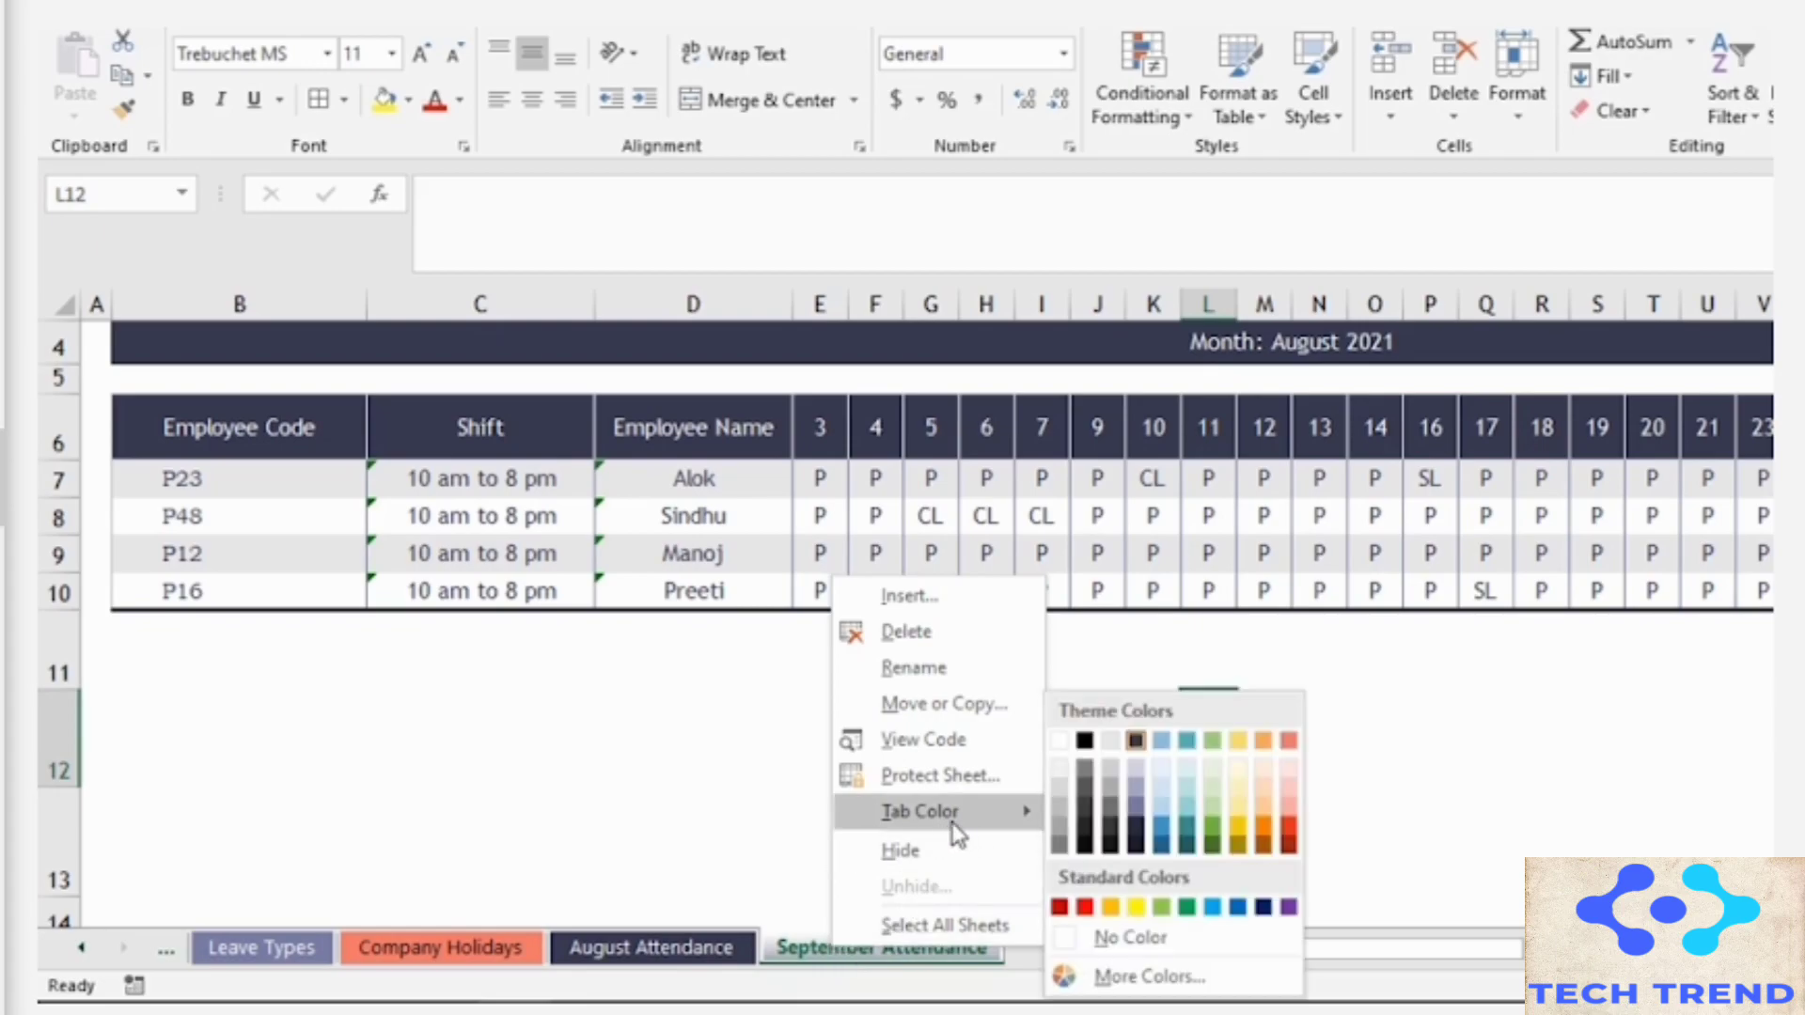
click(1291, 908)
click(1097, 912)
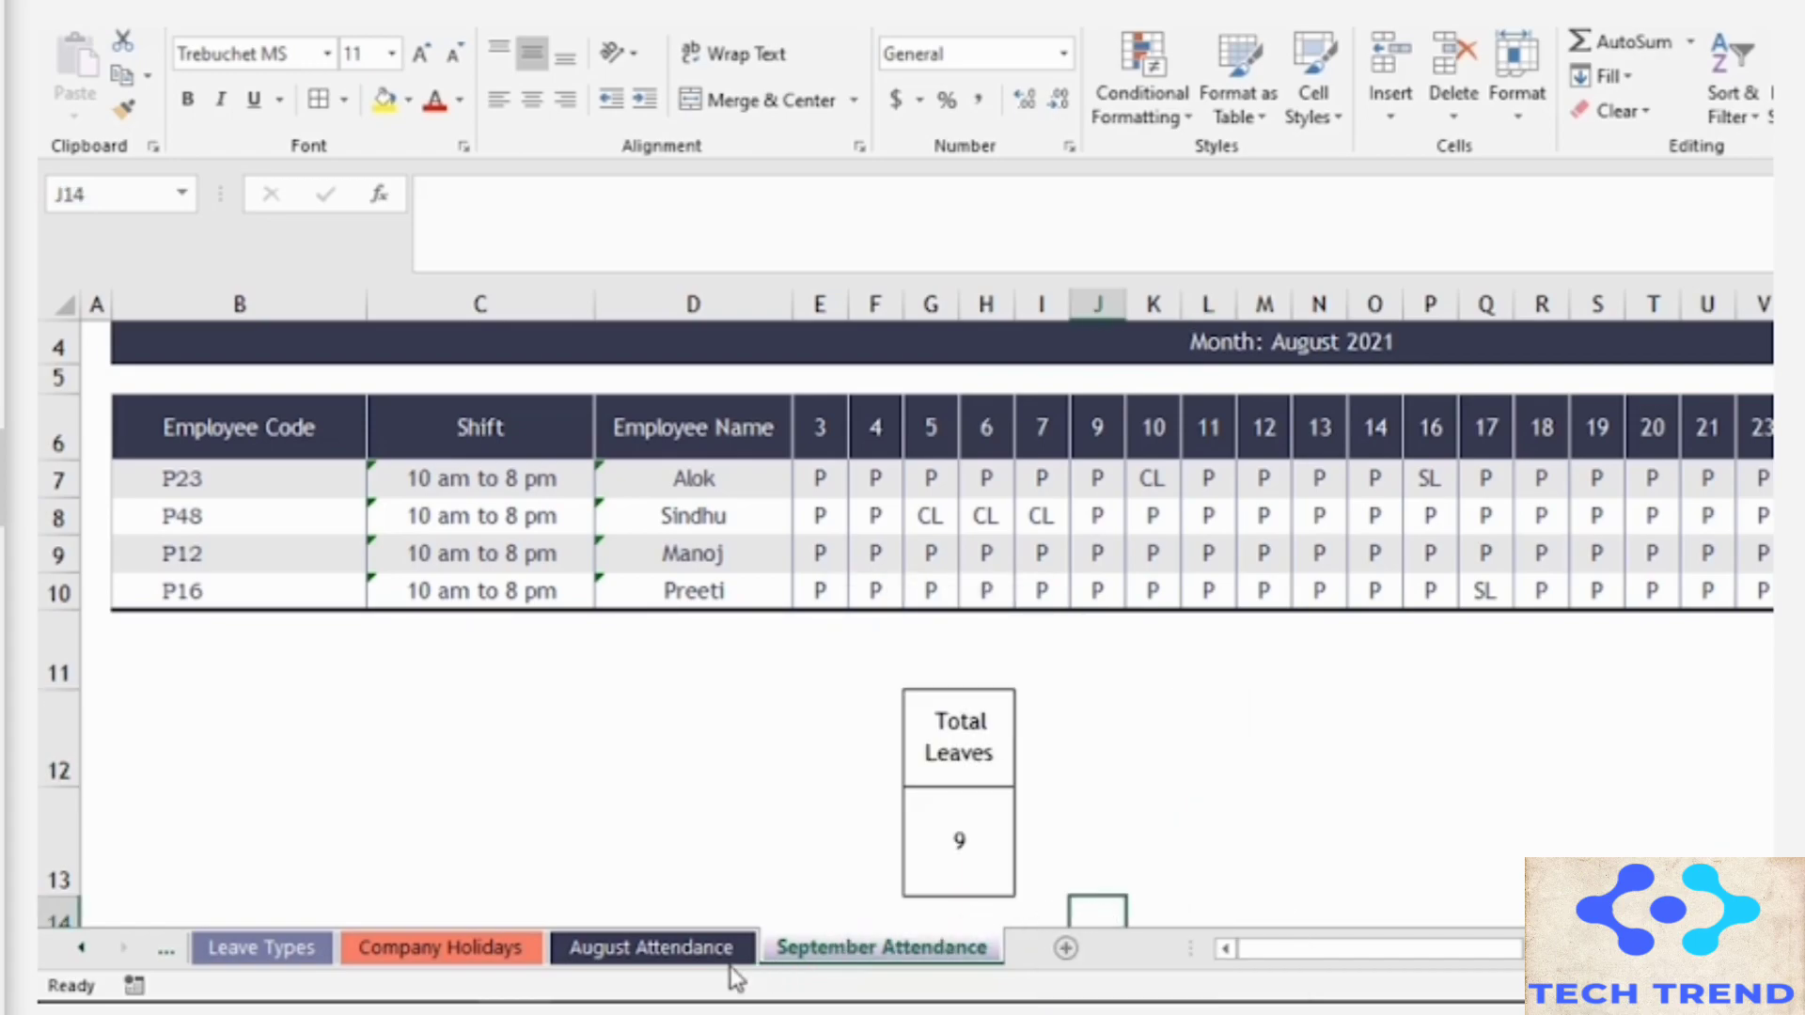
click(697, 967)
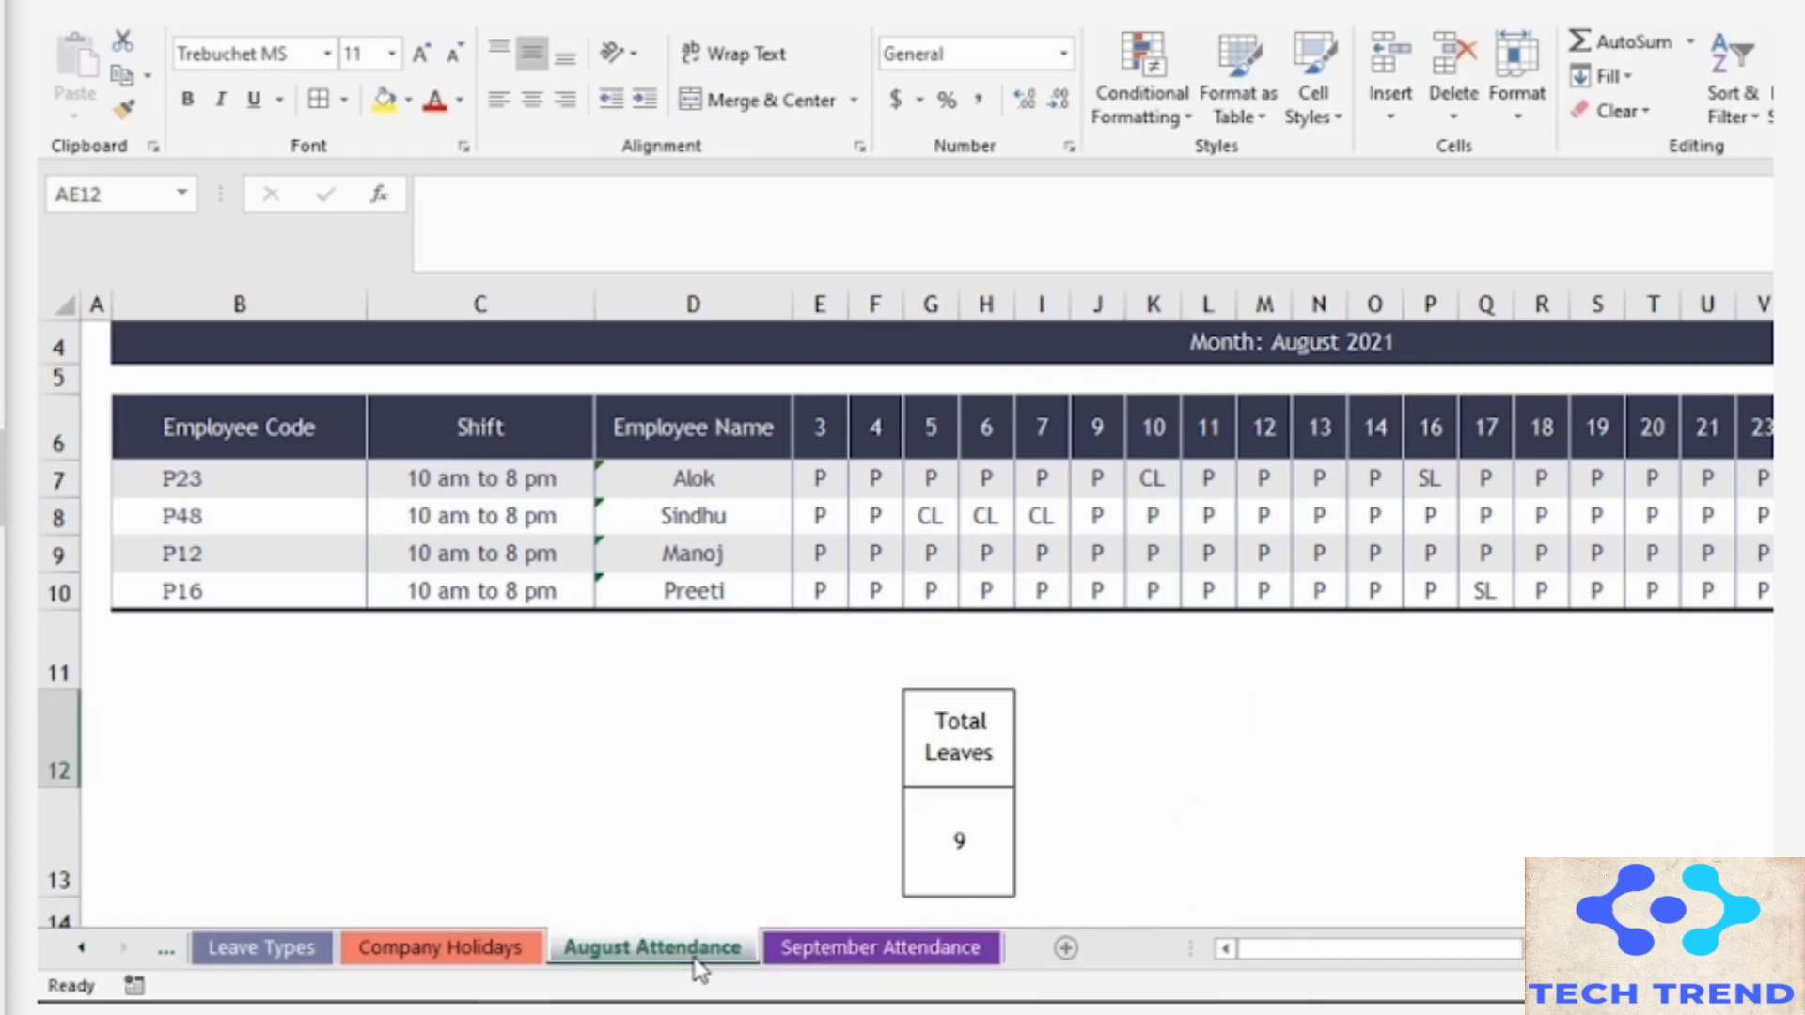
click(912, 959)
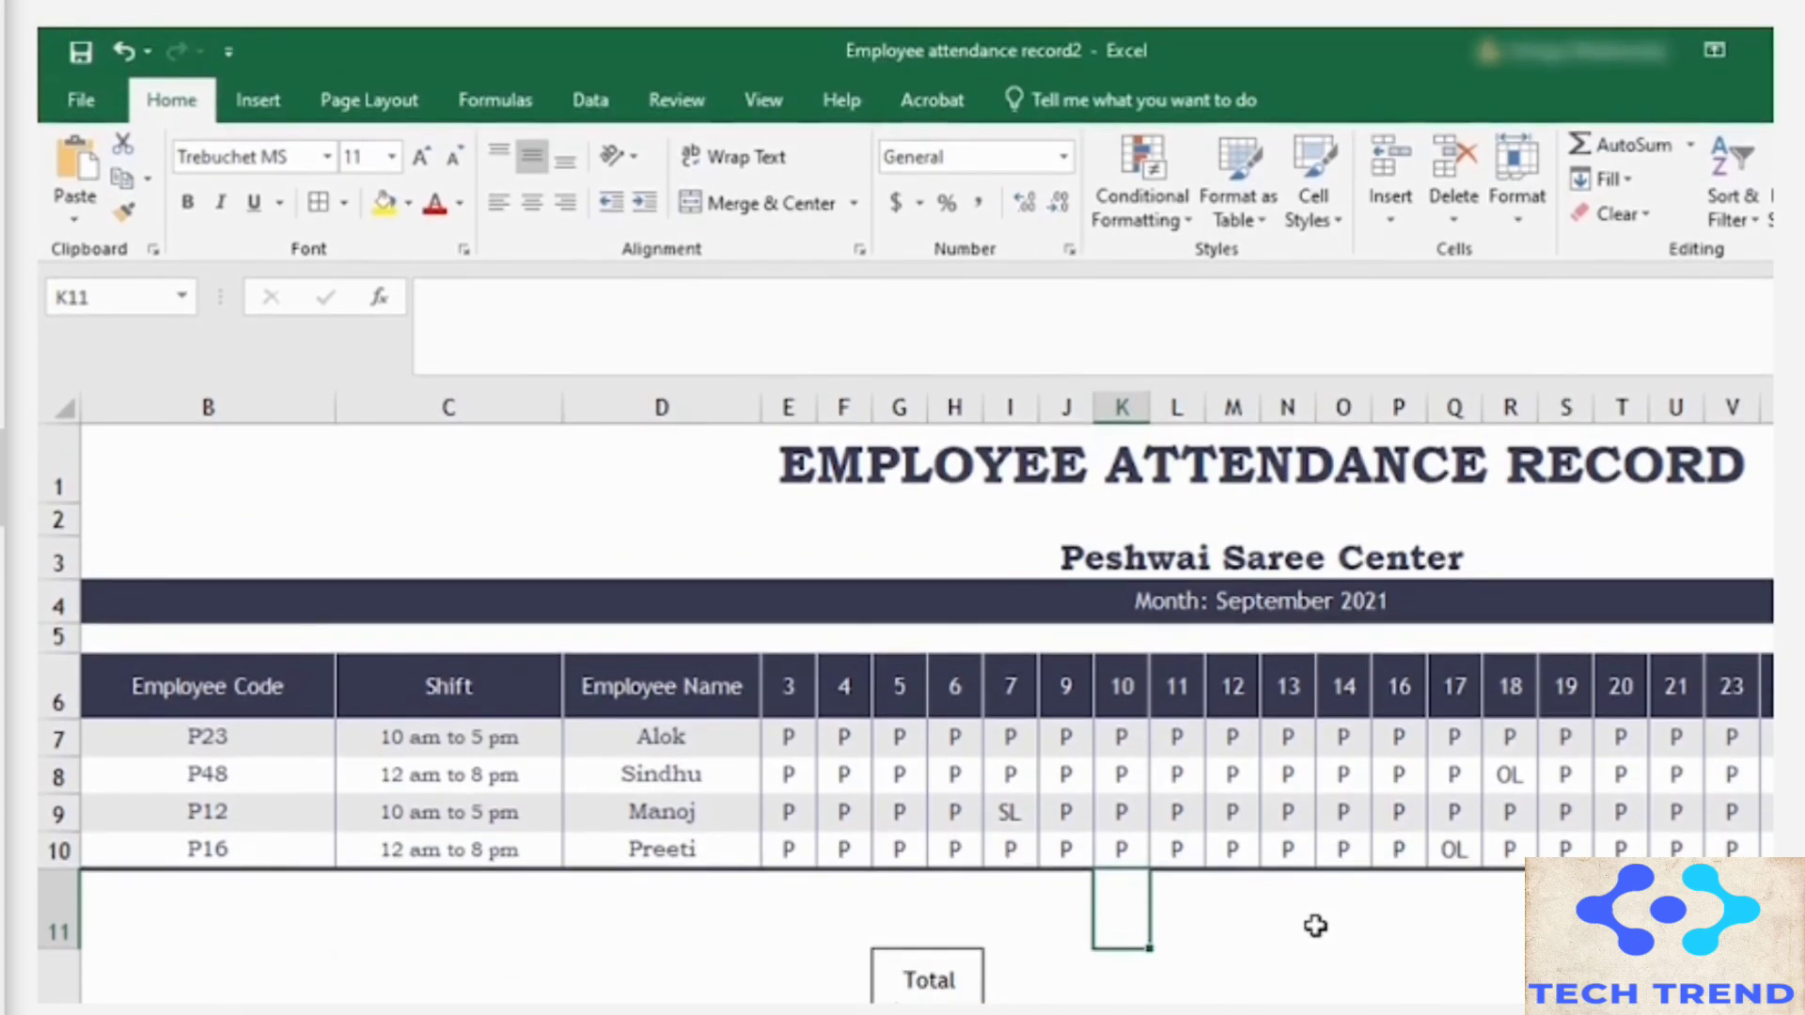
Step: Save the workbook as Staff Attendance Sheet.xlsx in the 02_Staff Attendance Sheet documents folder, using the Excel Workbook format
click(77, 94)
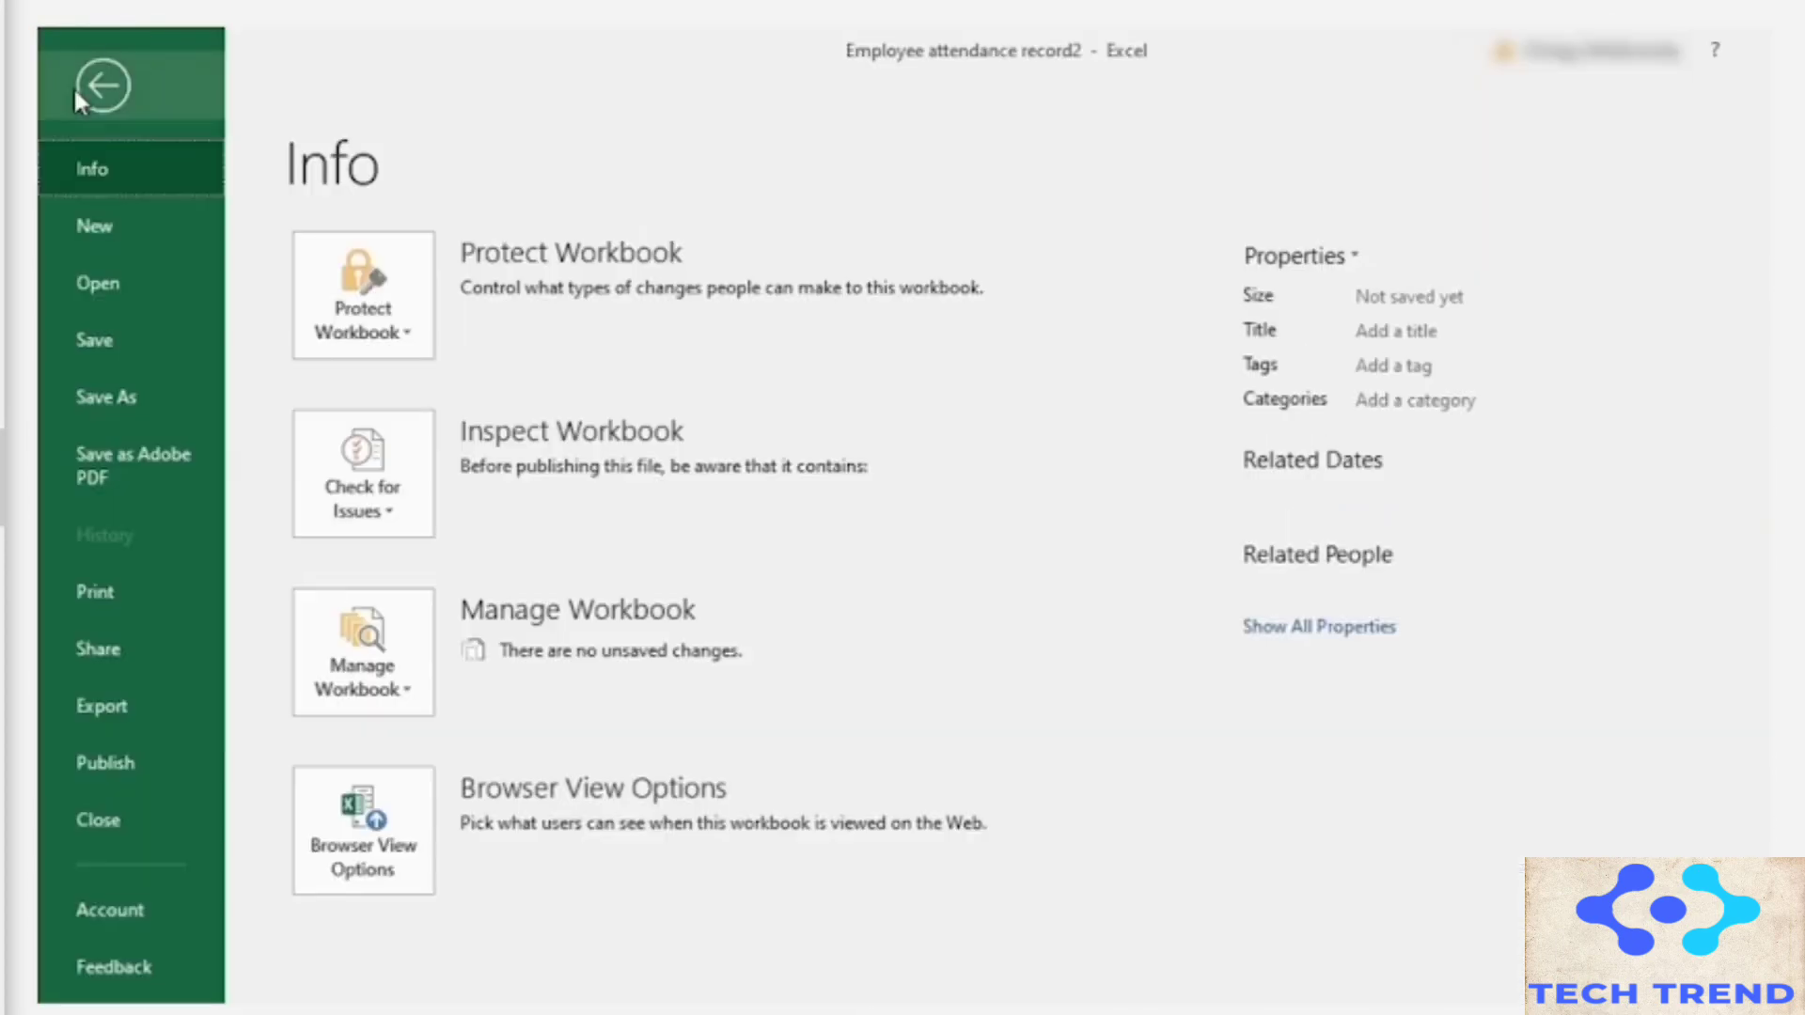
click(152, 400)
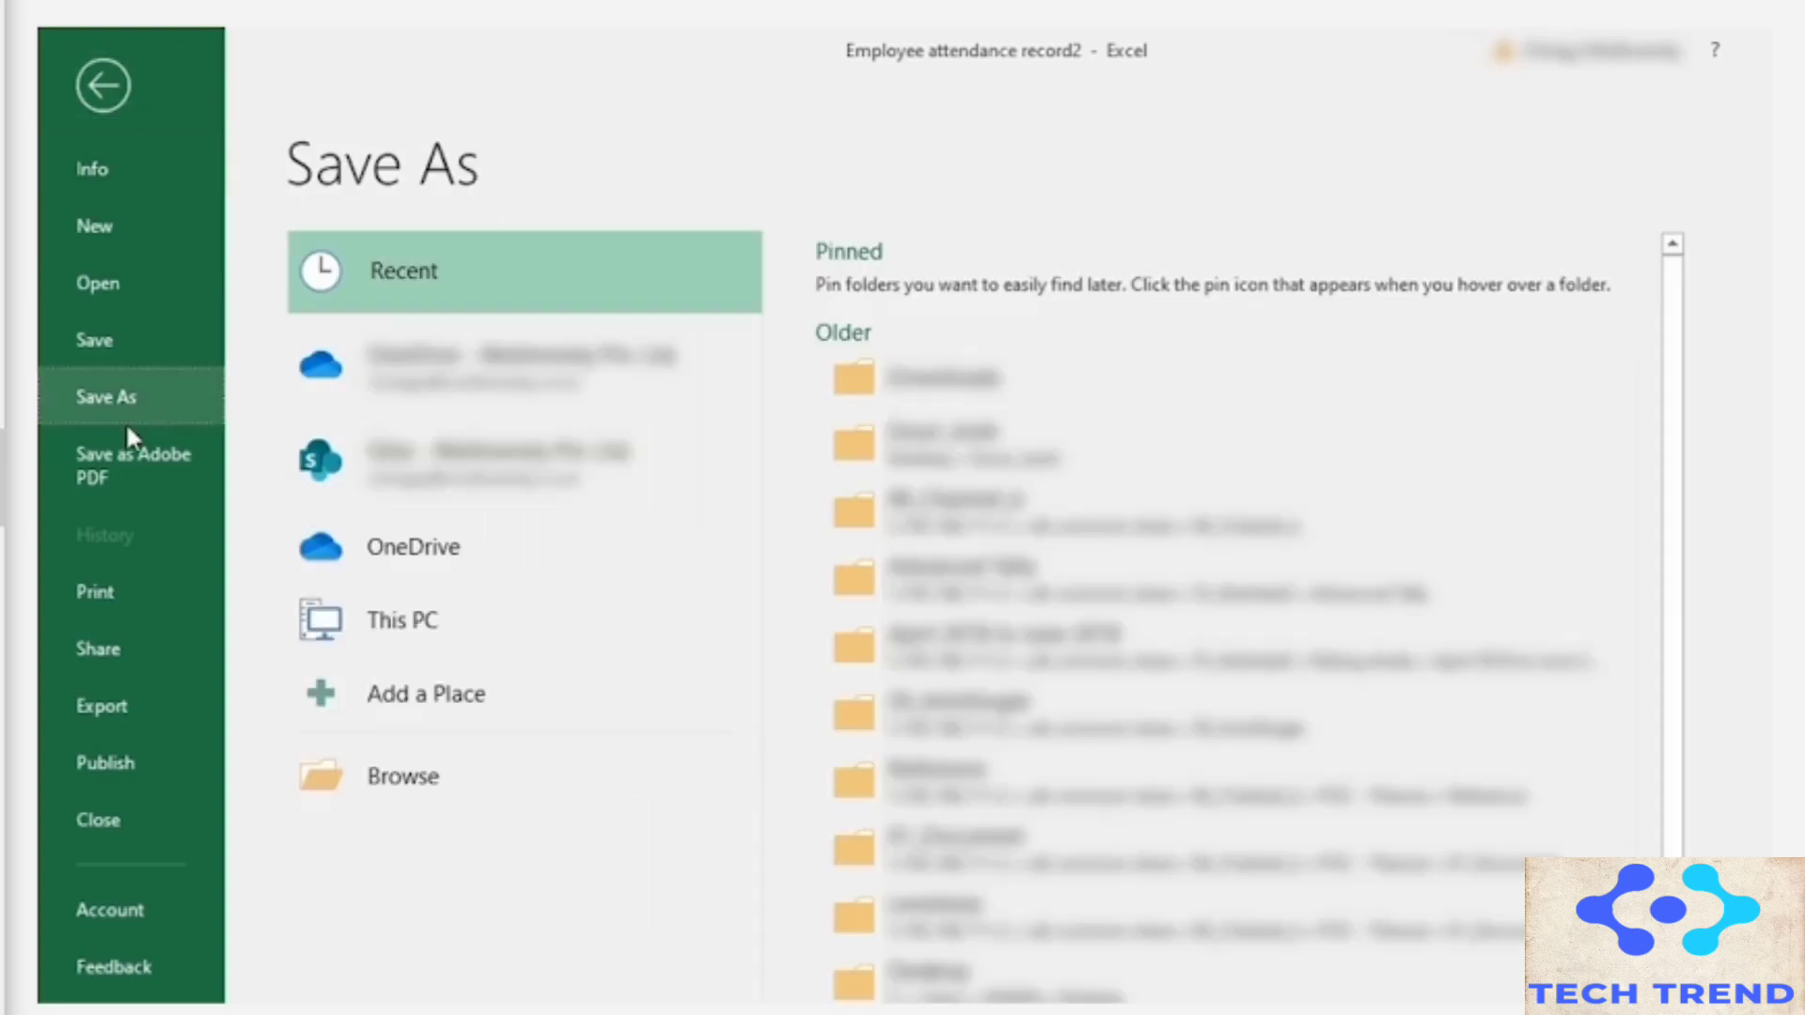
click(552, 792)
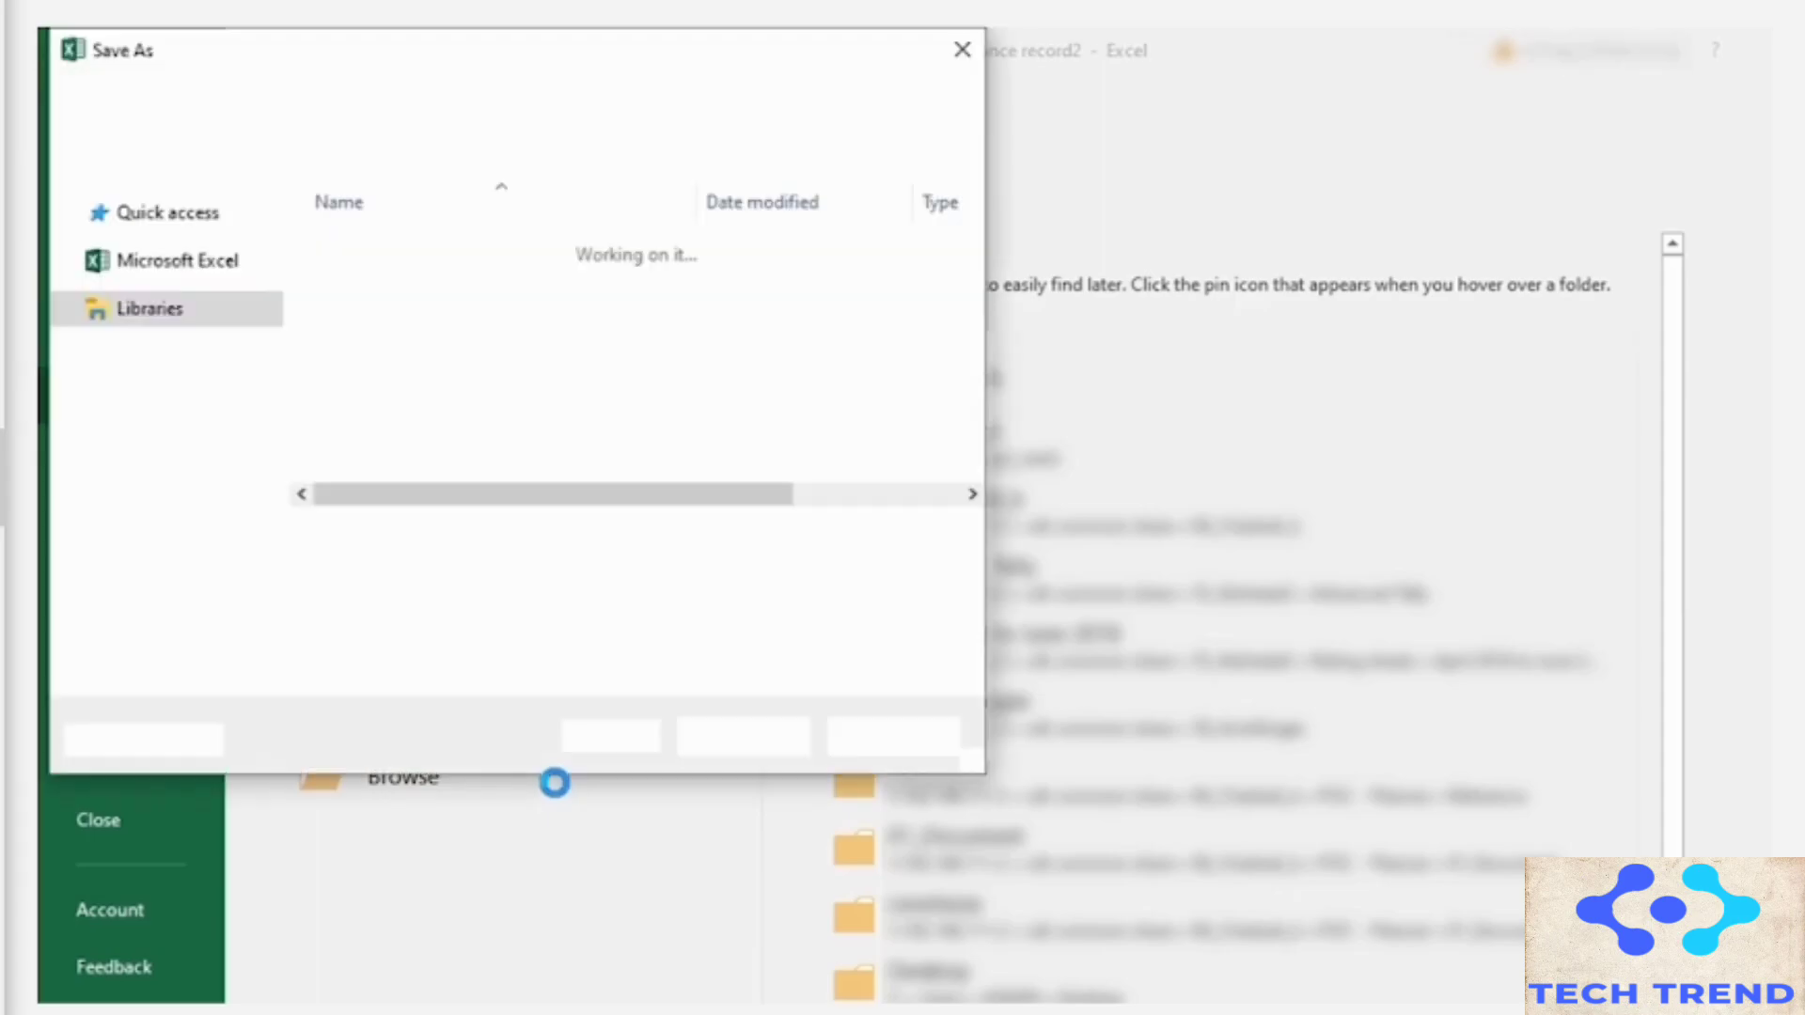
double_click(451, 278)
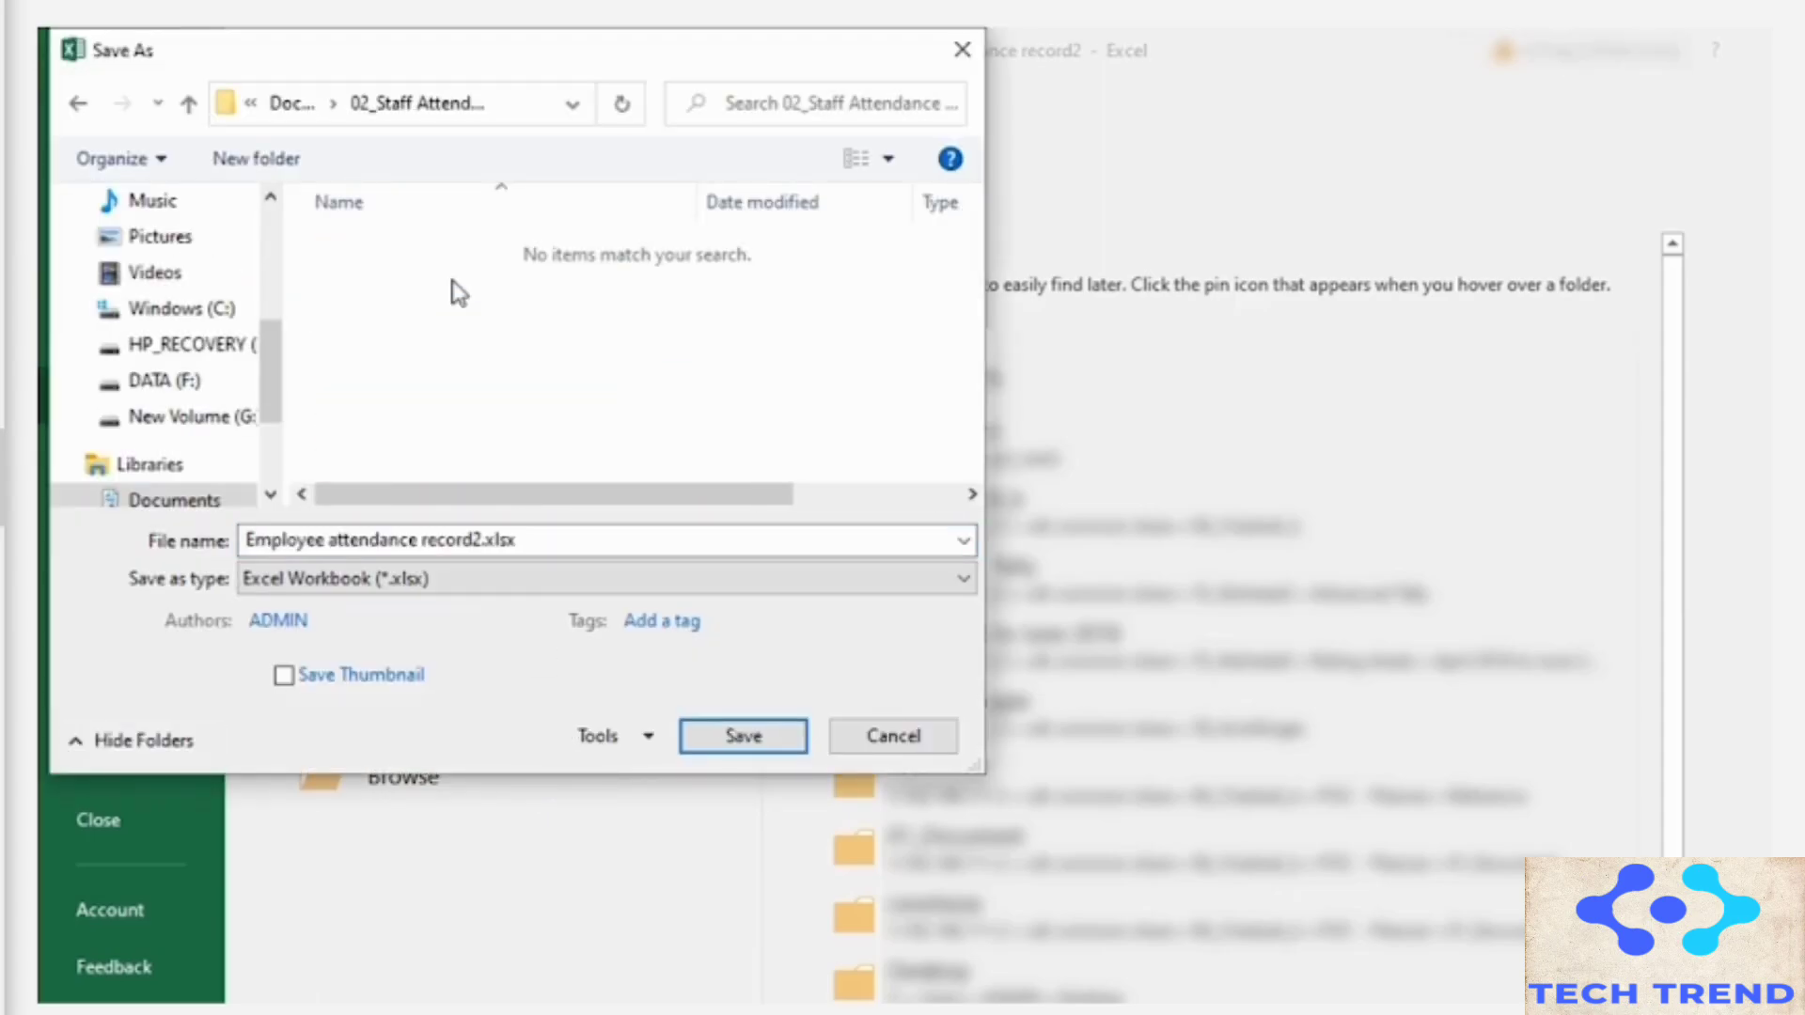
click(478, 537)
drag(477, 538, 132, 552)
text(s)
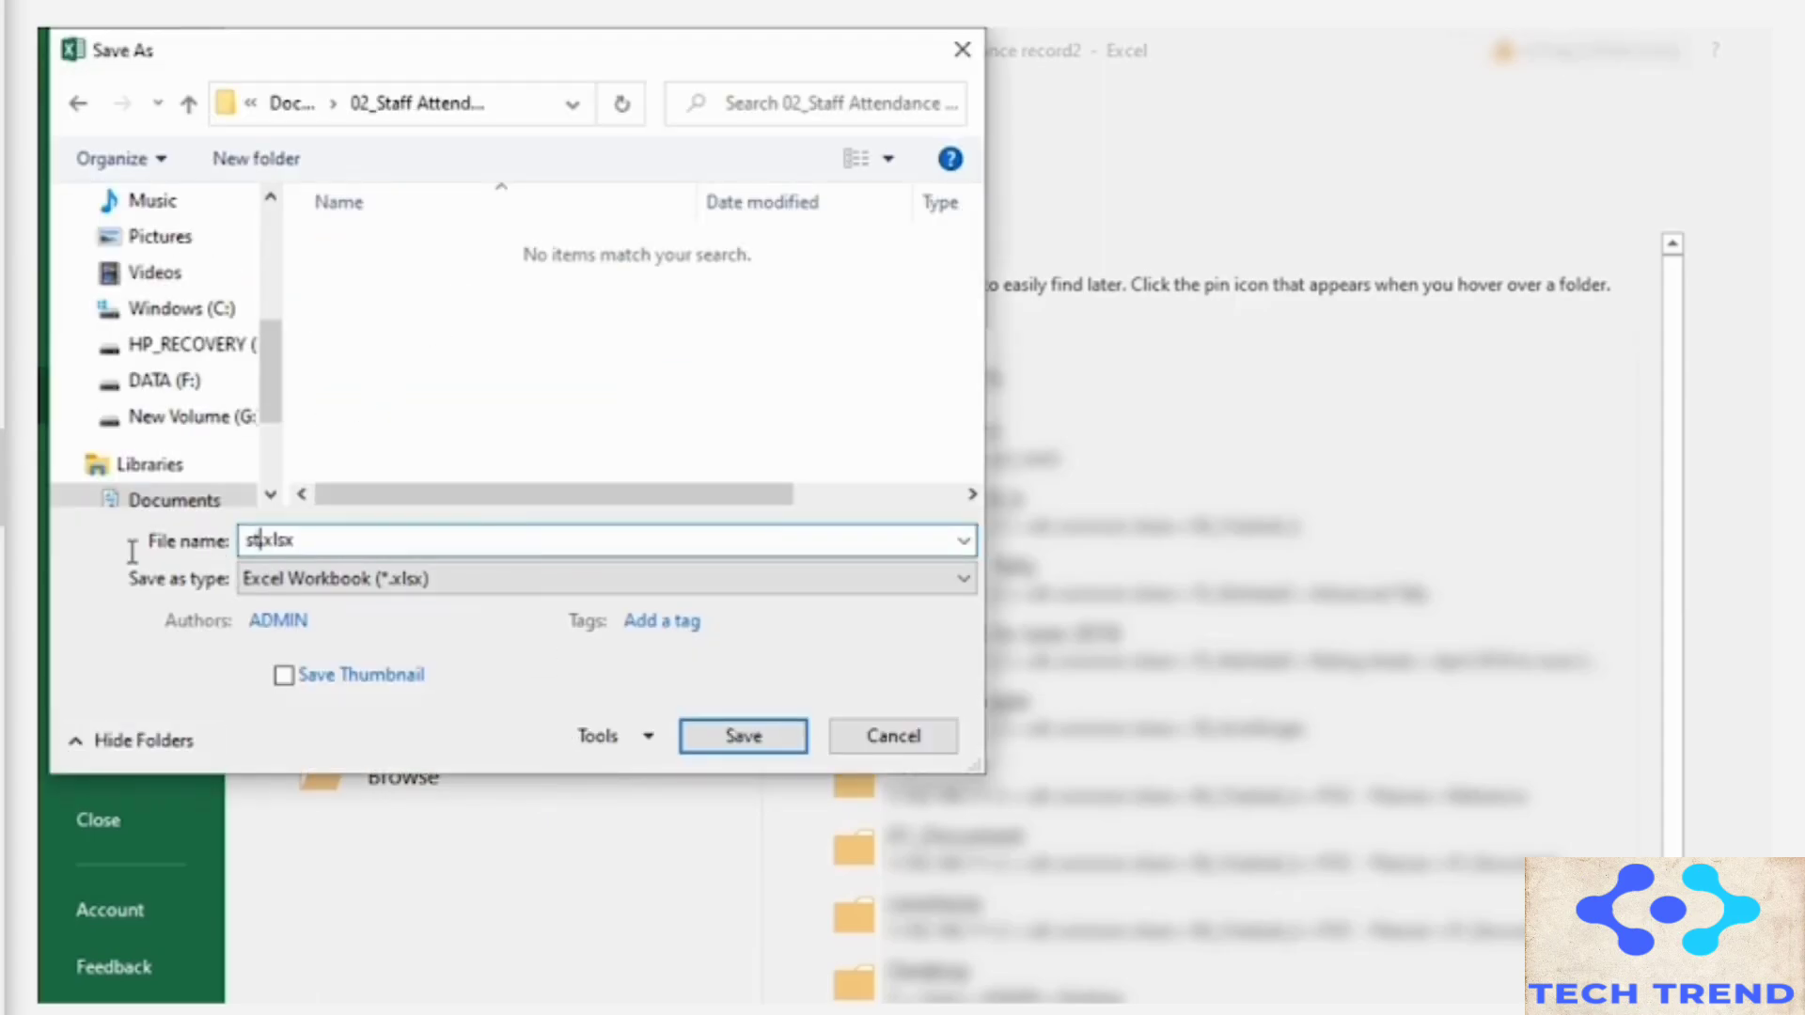
text(taff Attendance Sheet)
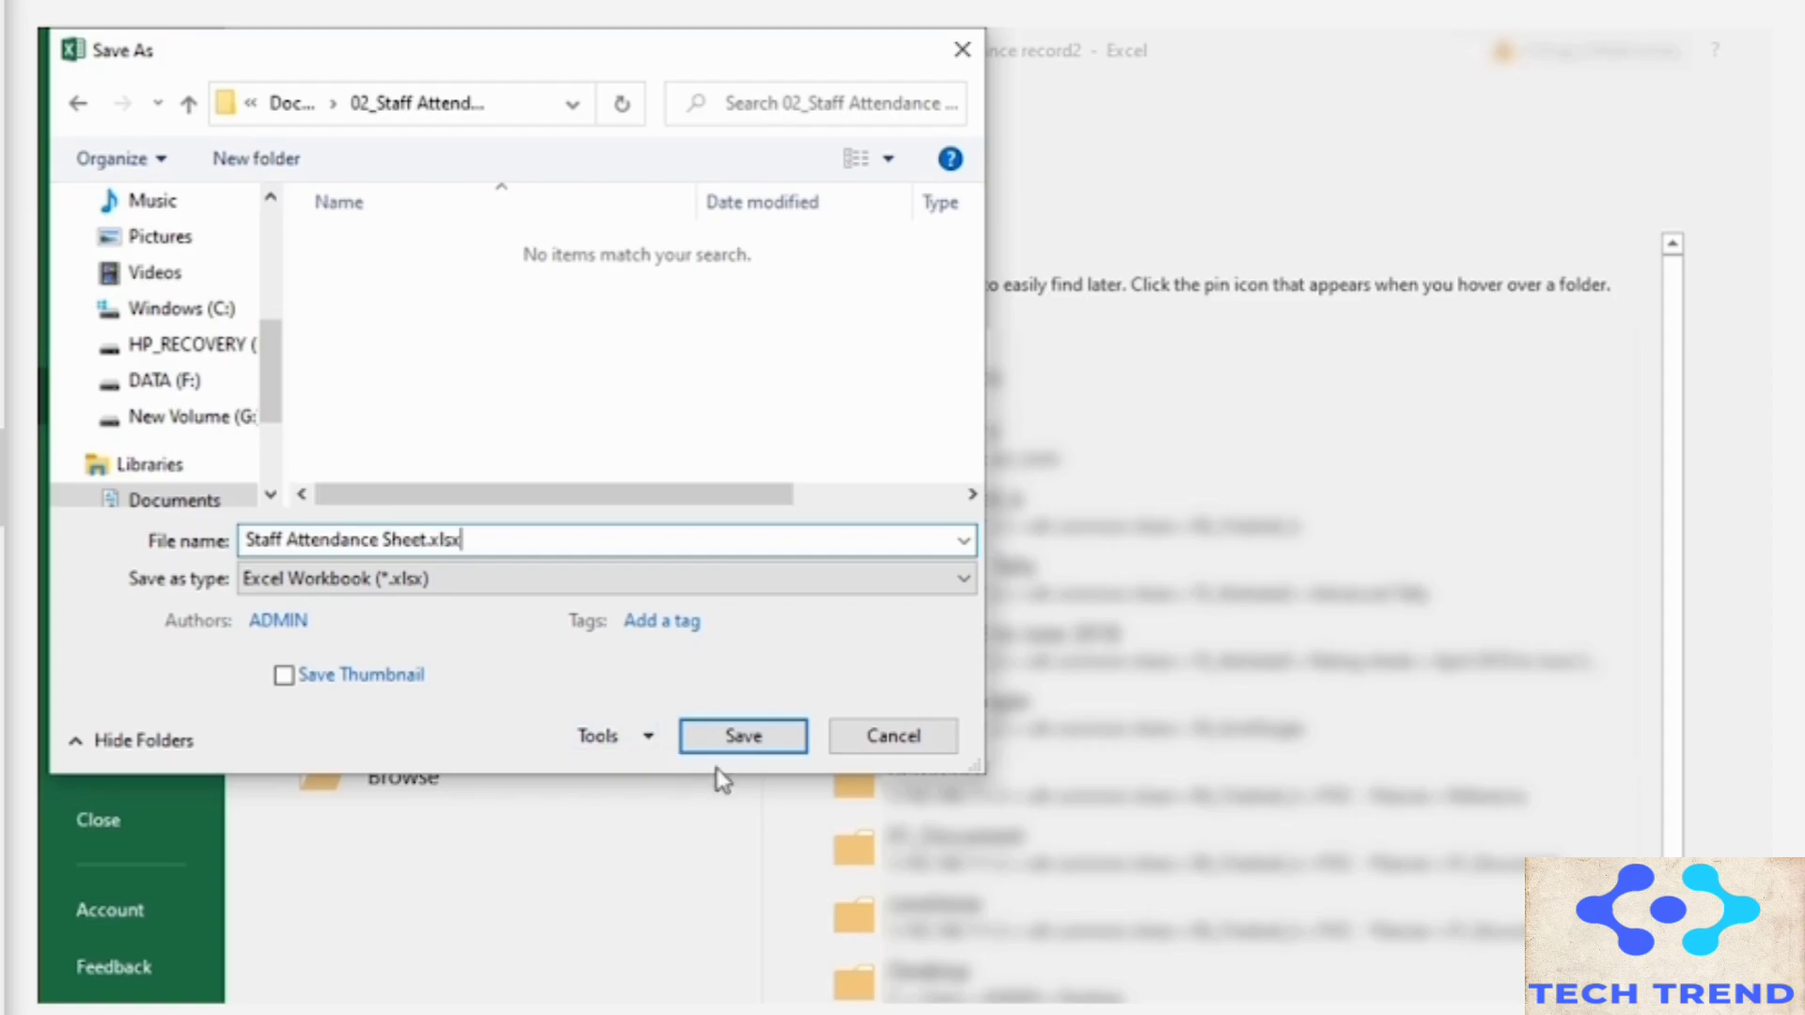
click(738, 741)
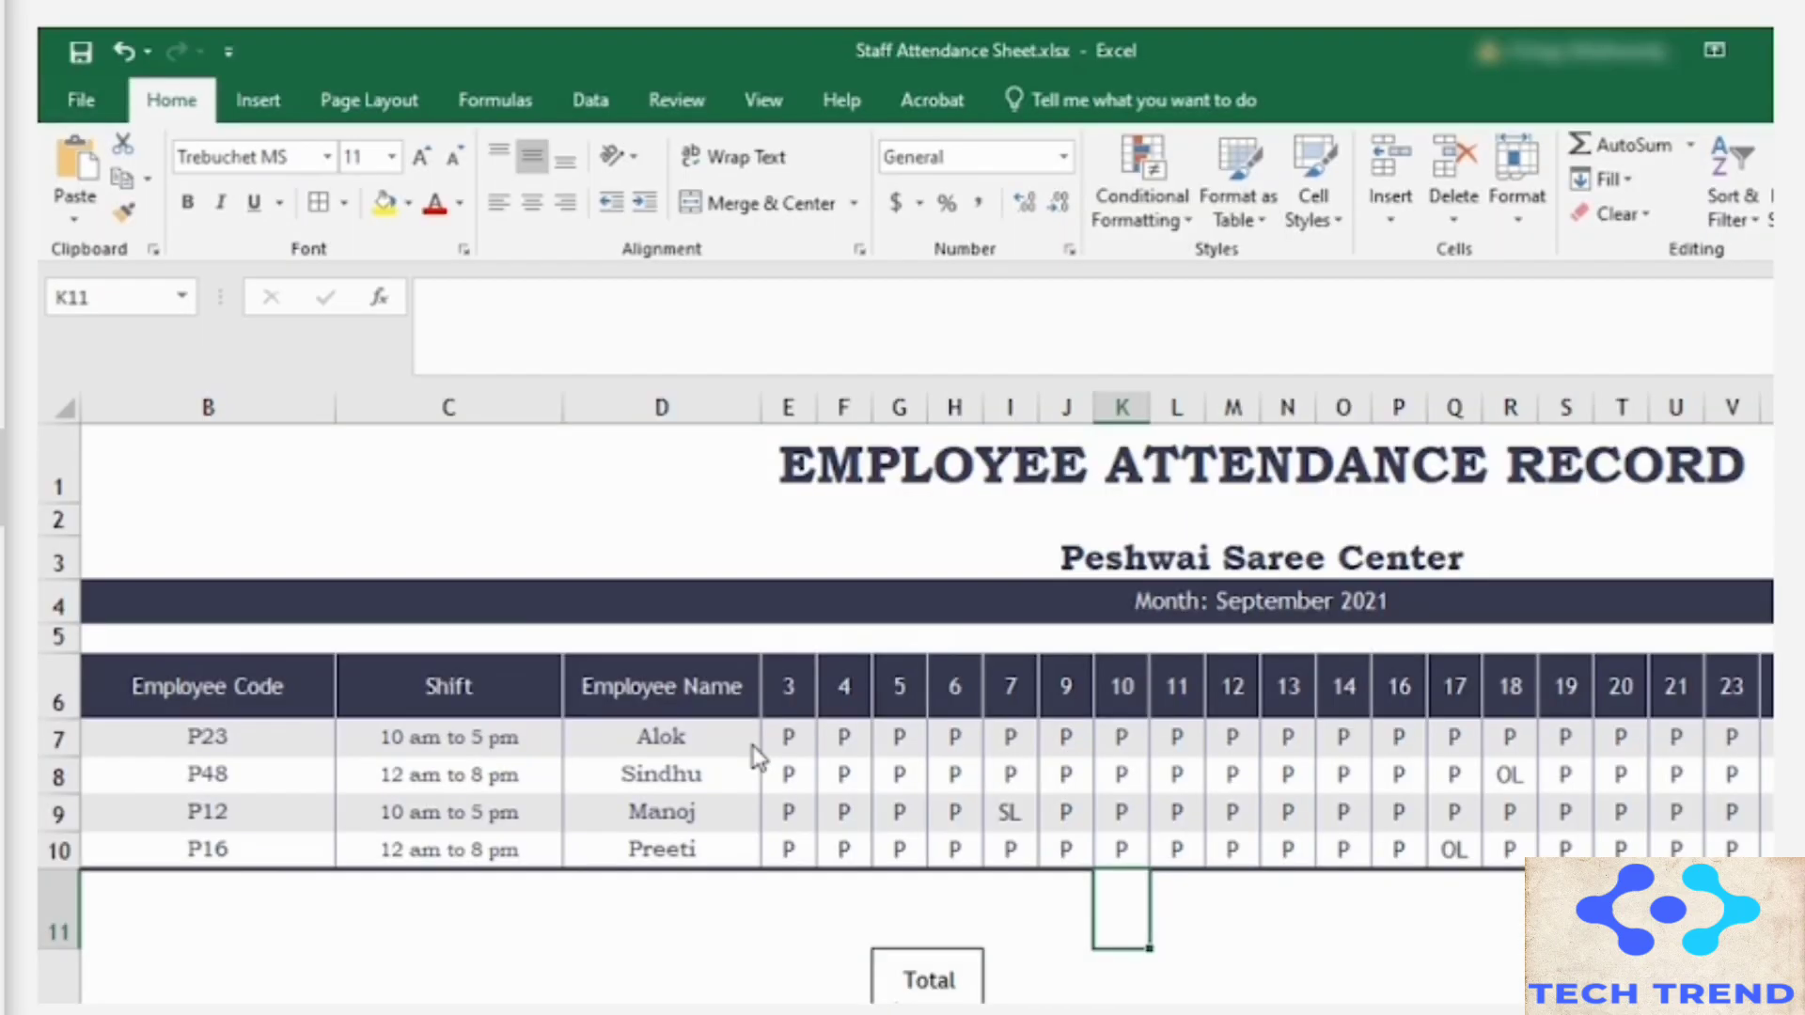
Step: Preview the September sheet's printout and look through the pages of Staff Attendance Sheet.pdf
key(ctrl+p)
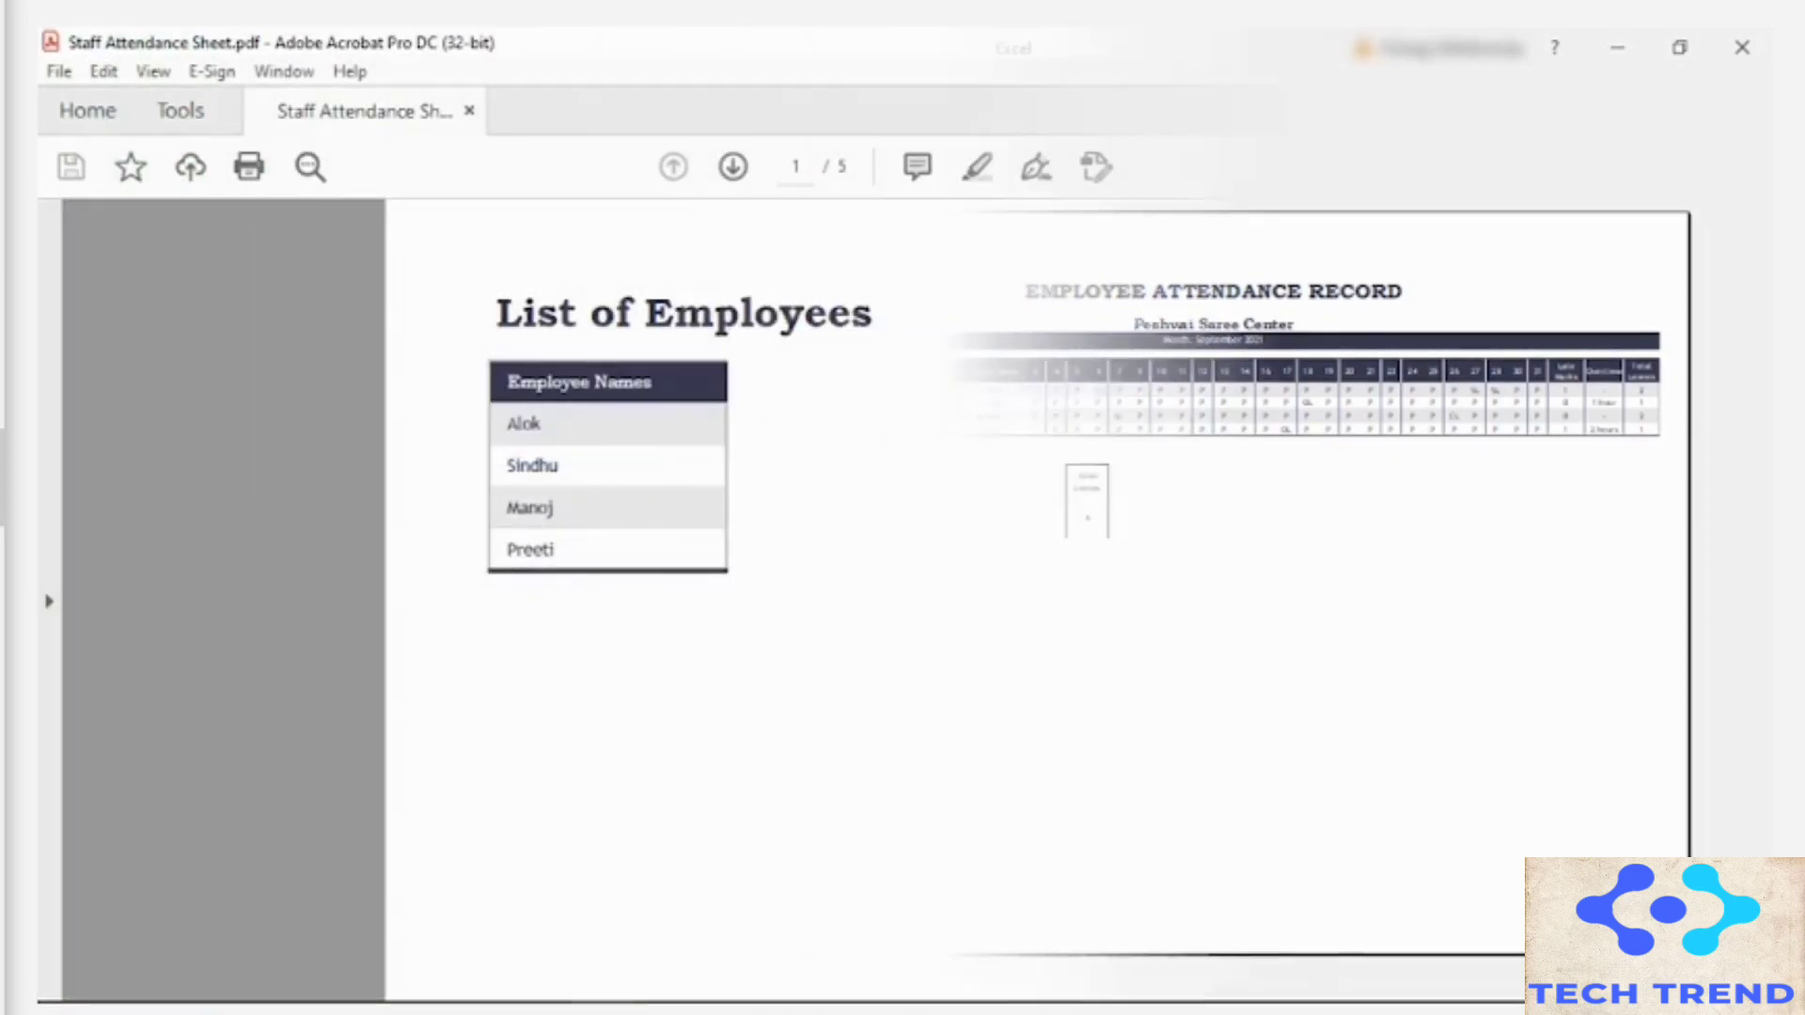
drag(1680, 235, 1680, 442)
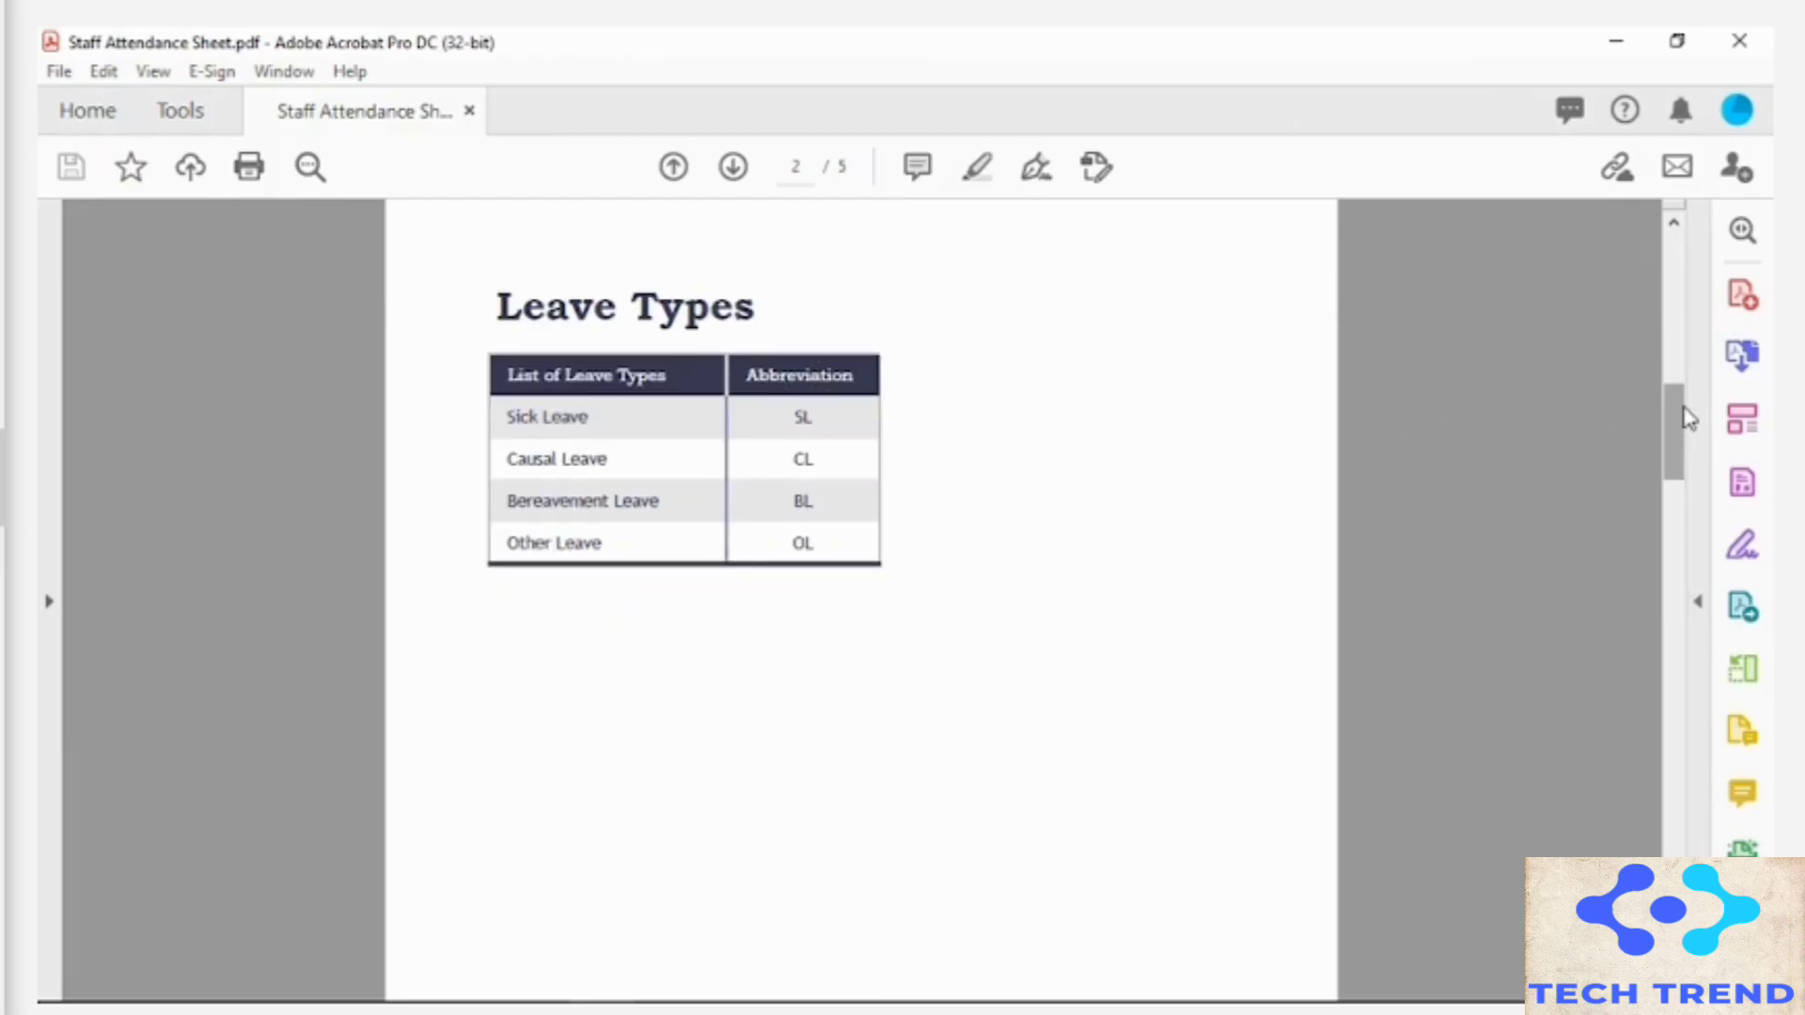
drag(1690, 419, 1689, 578)
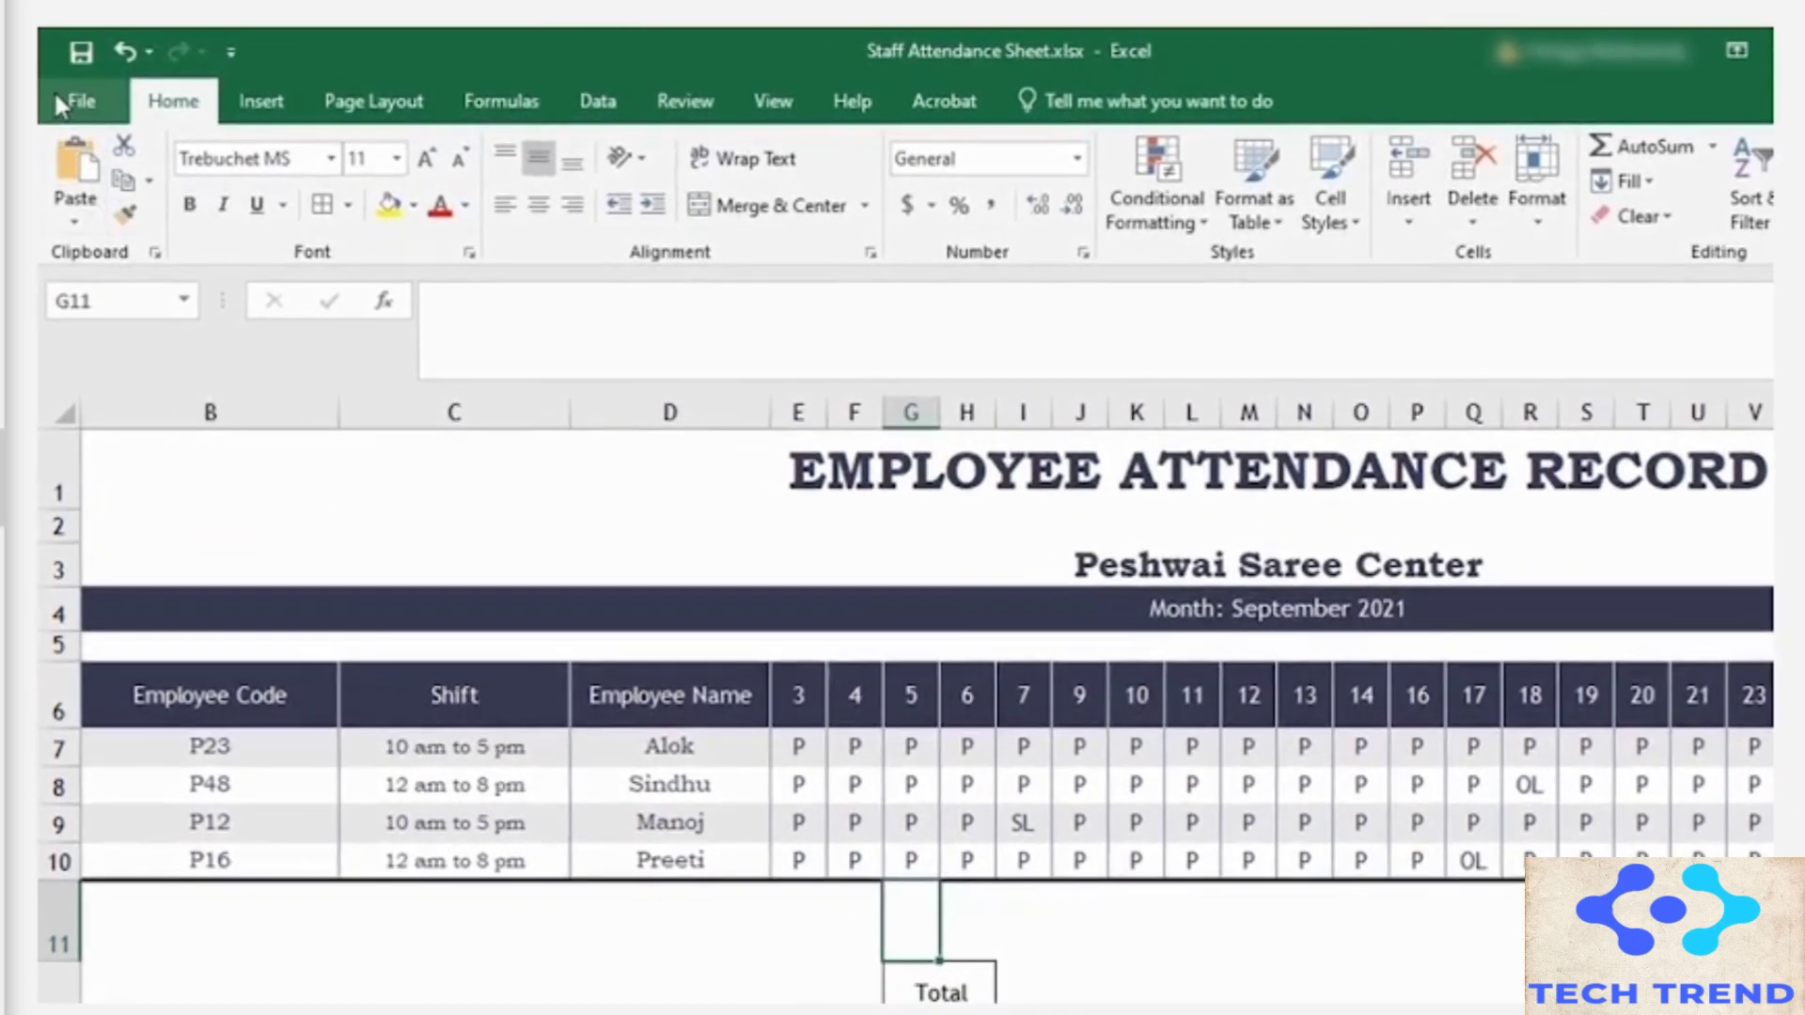
Step: Export the entire workbook with all pages as Staff Attendance Sheet.pdf, optimized as Standard, and browse through the published PDF
click(58, 100)
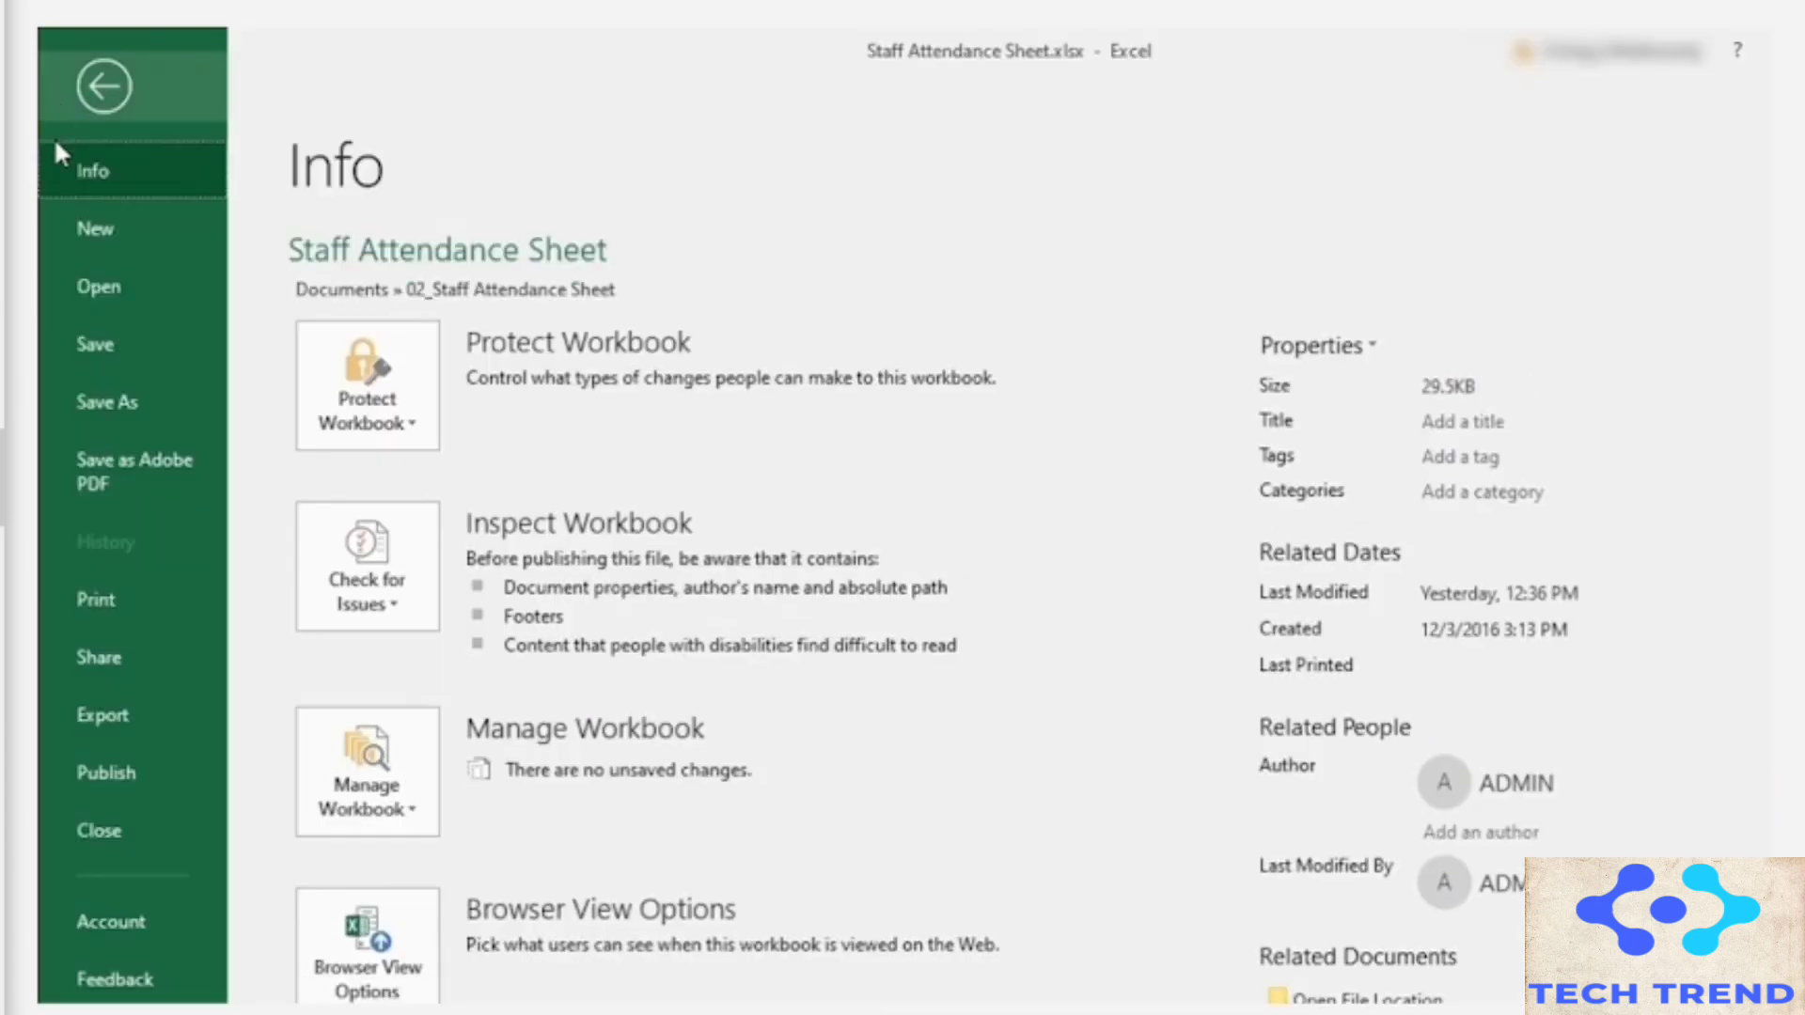
click(197, 732)
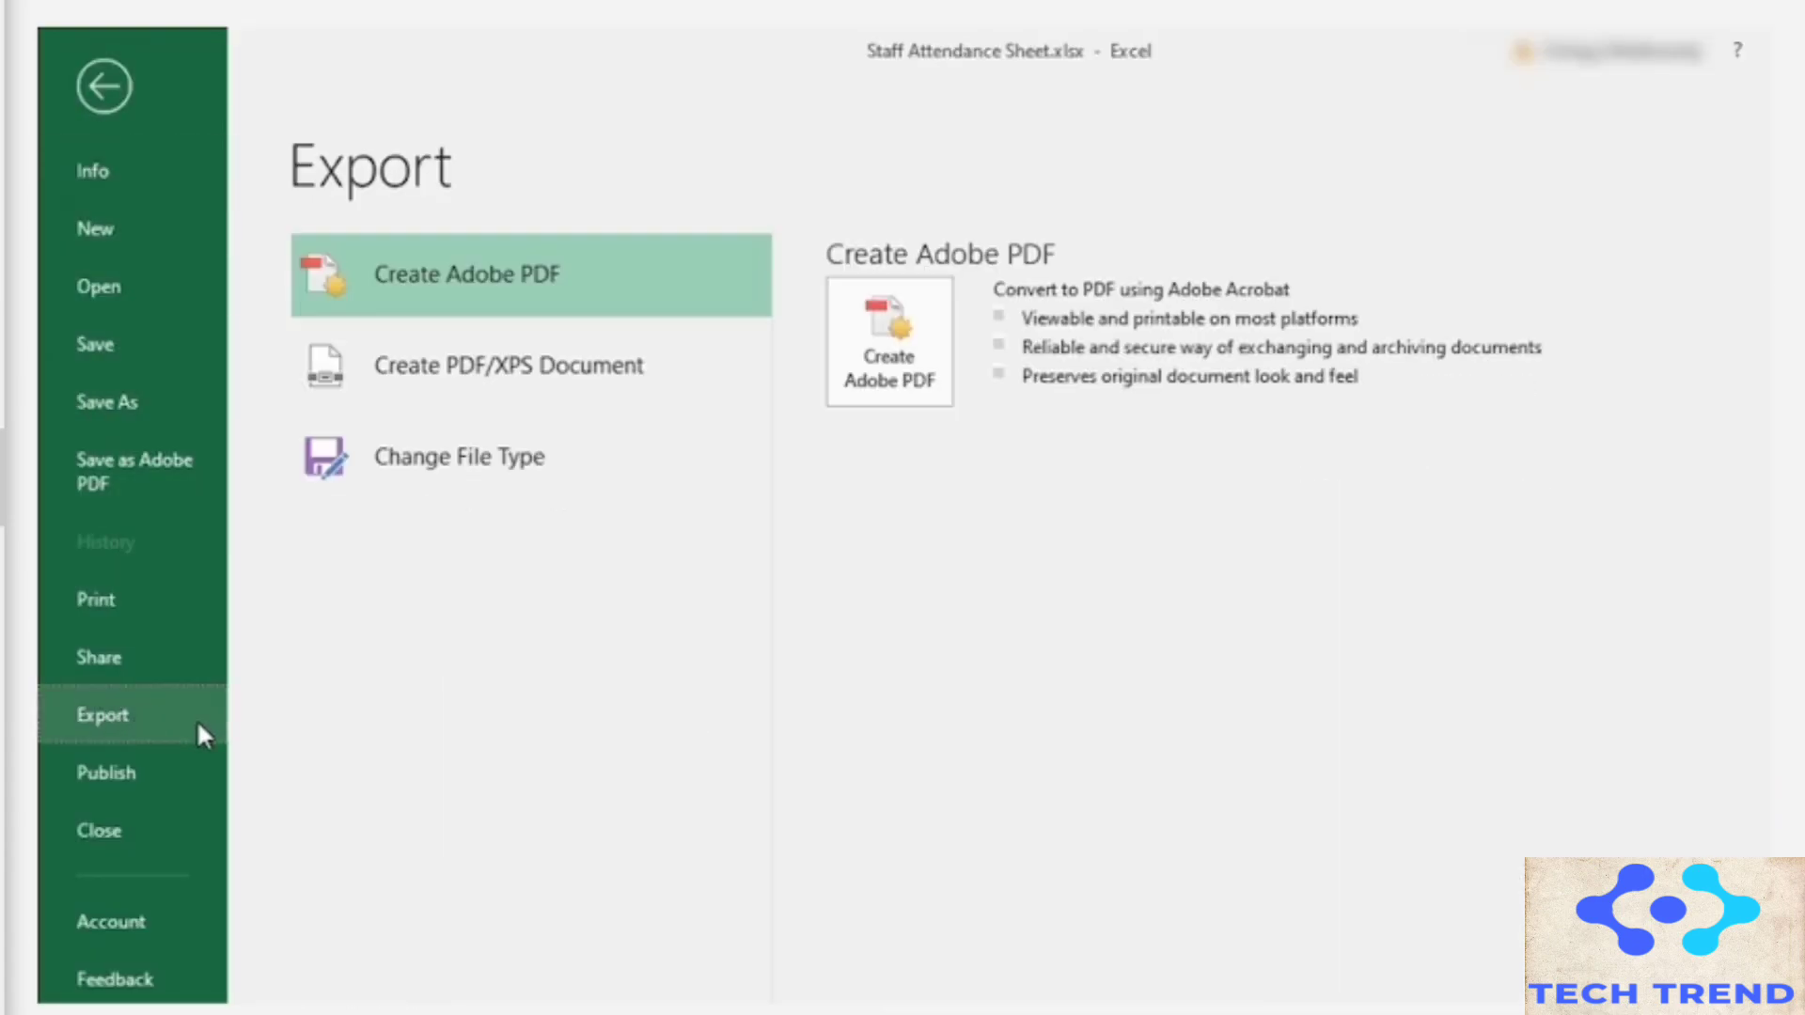
click(574, 374)
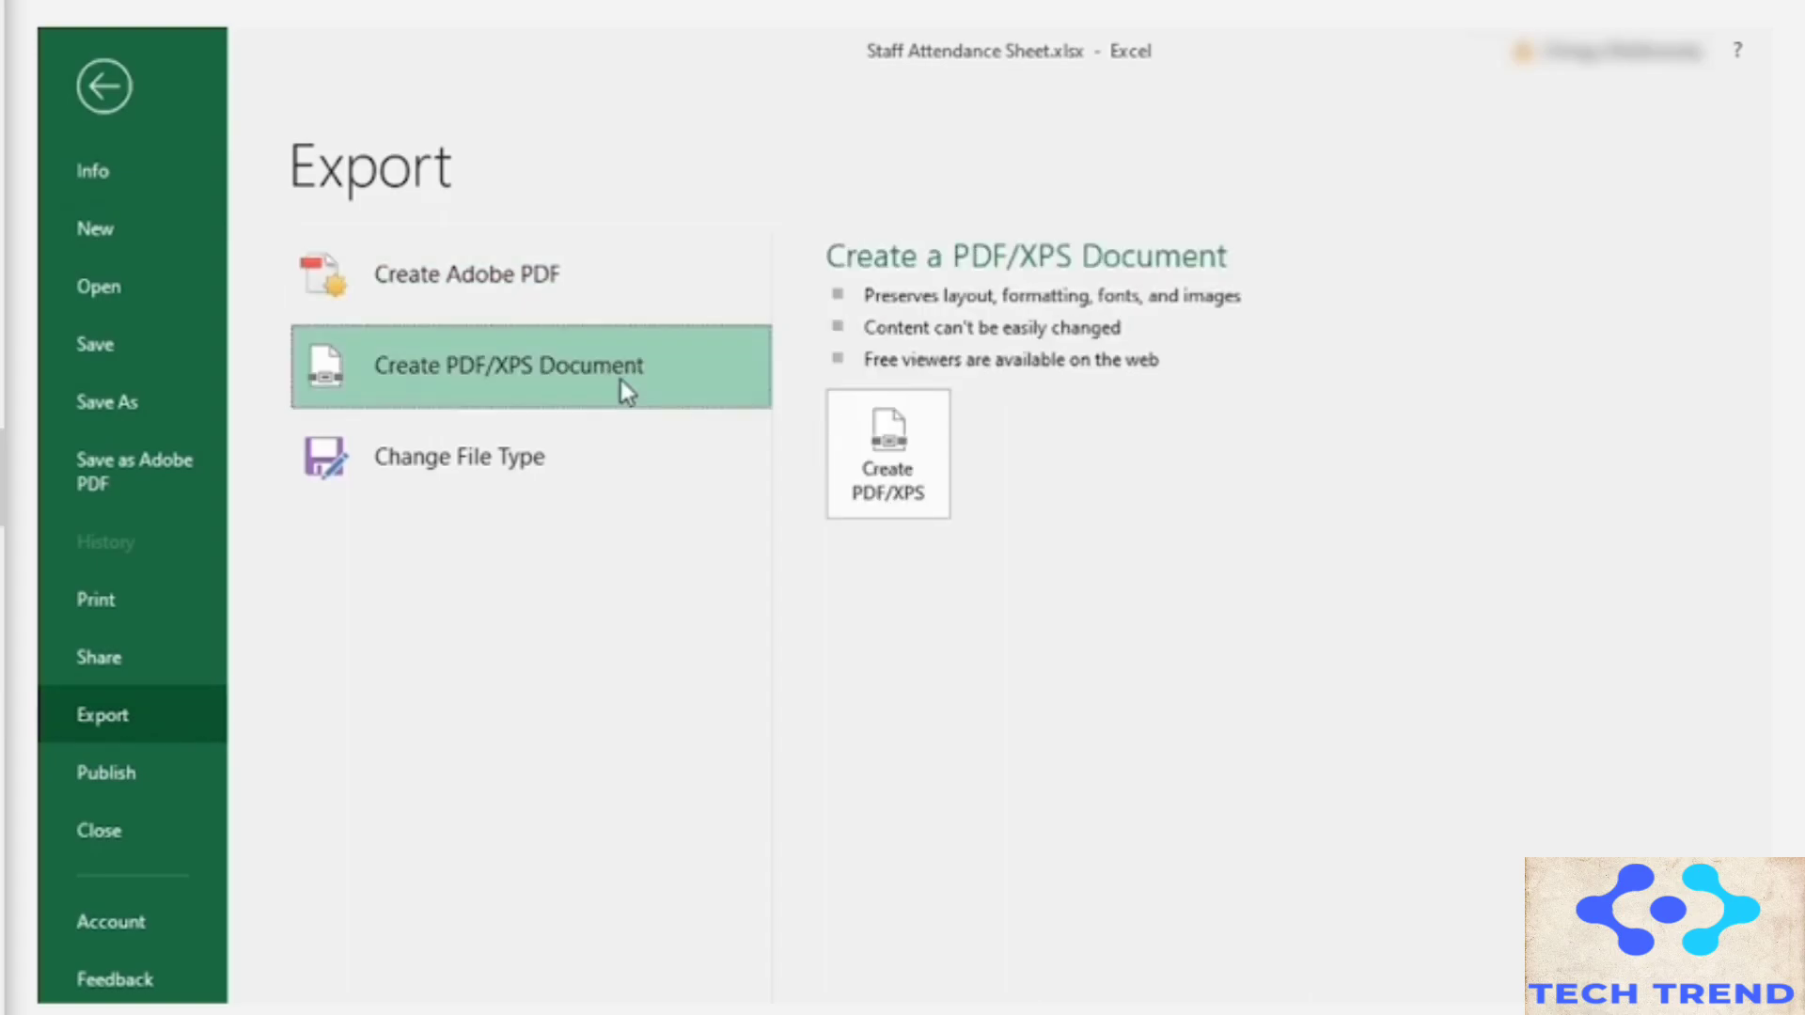
click(889, 459)
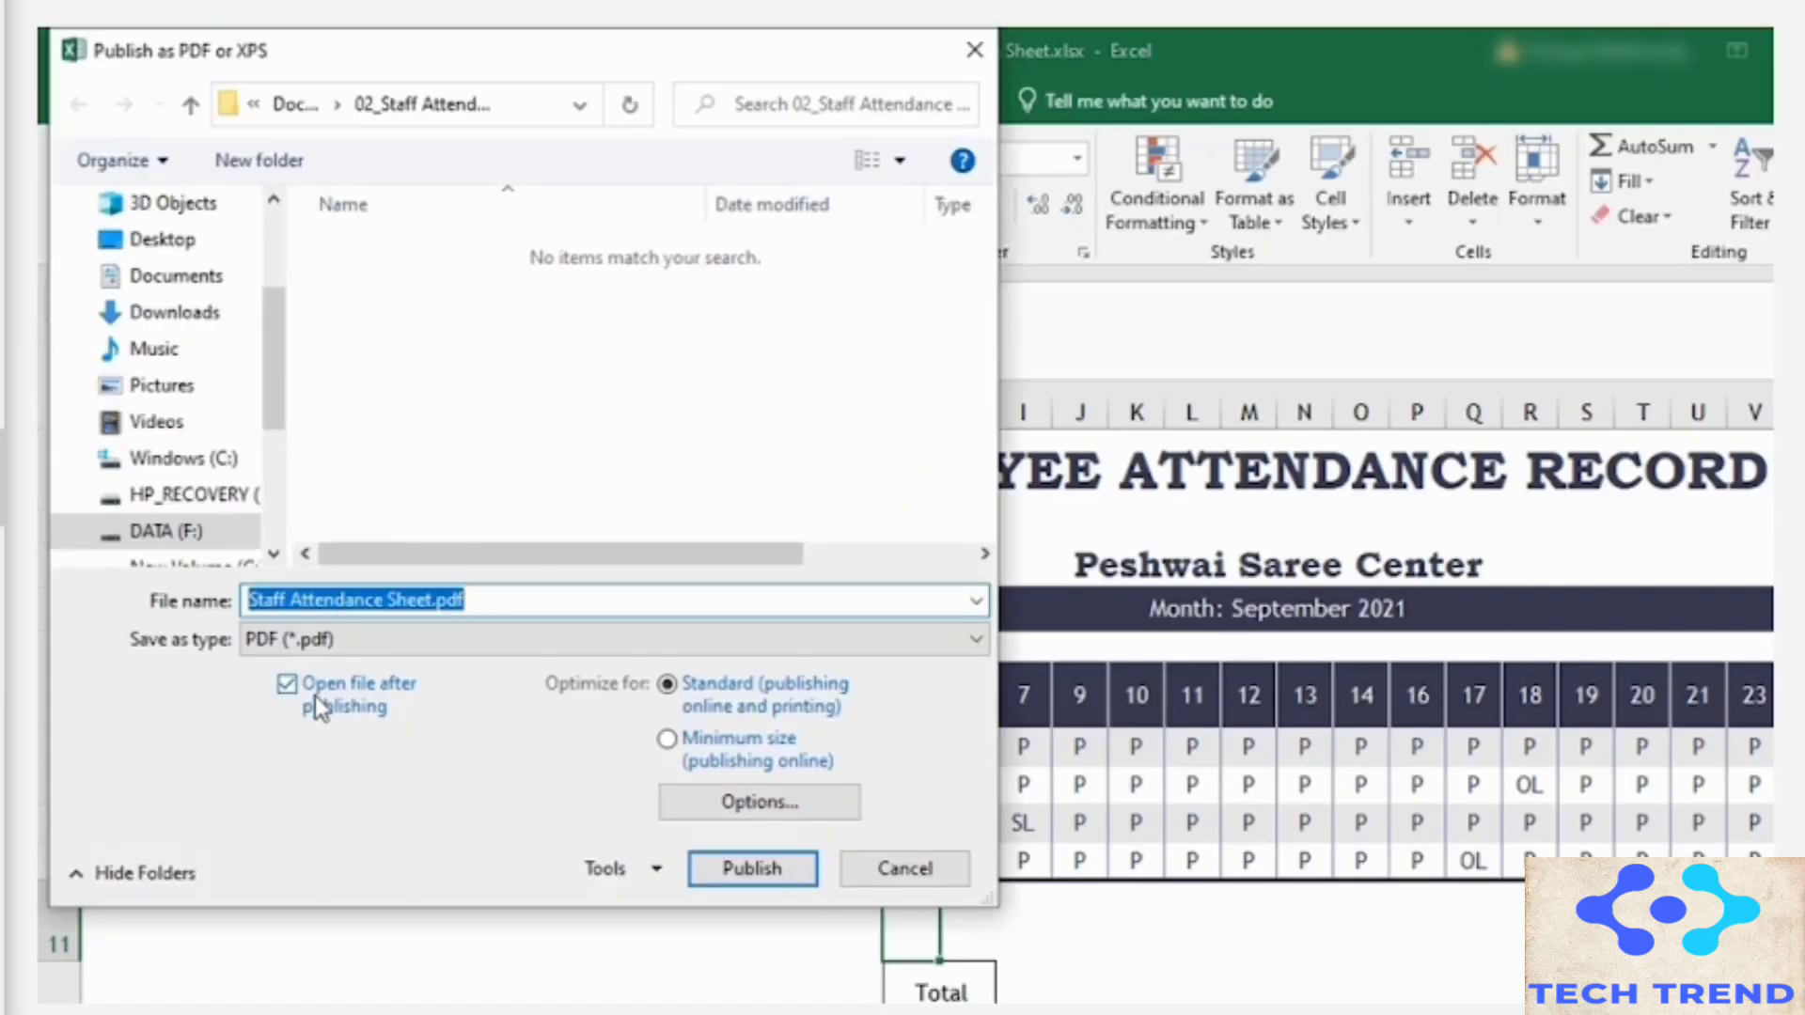
click(770, 814)
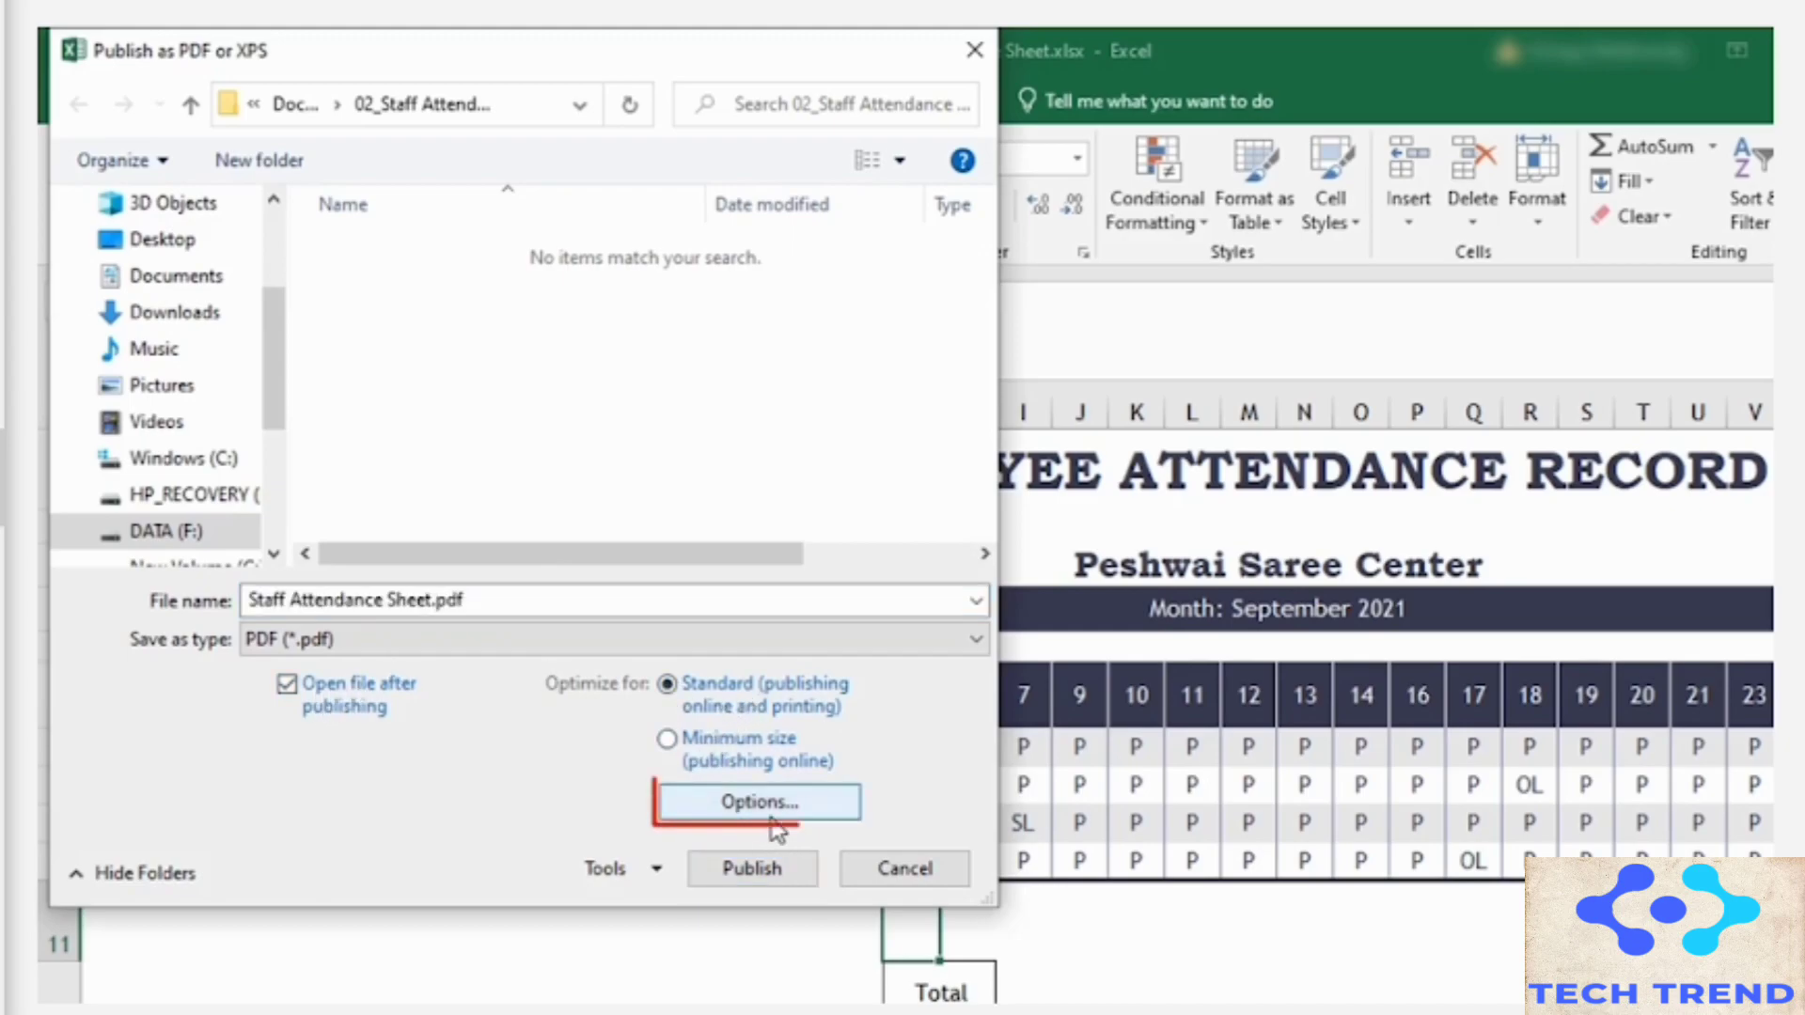
click(821, 825)
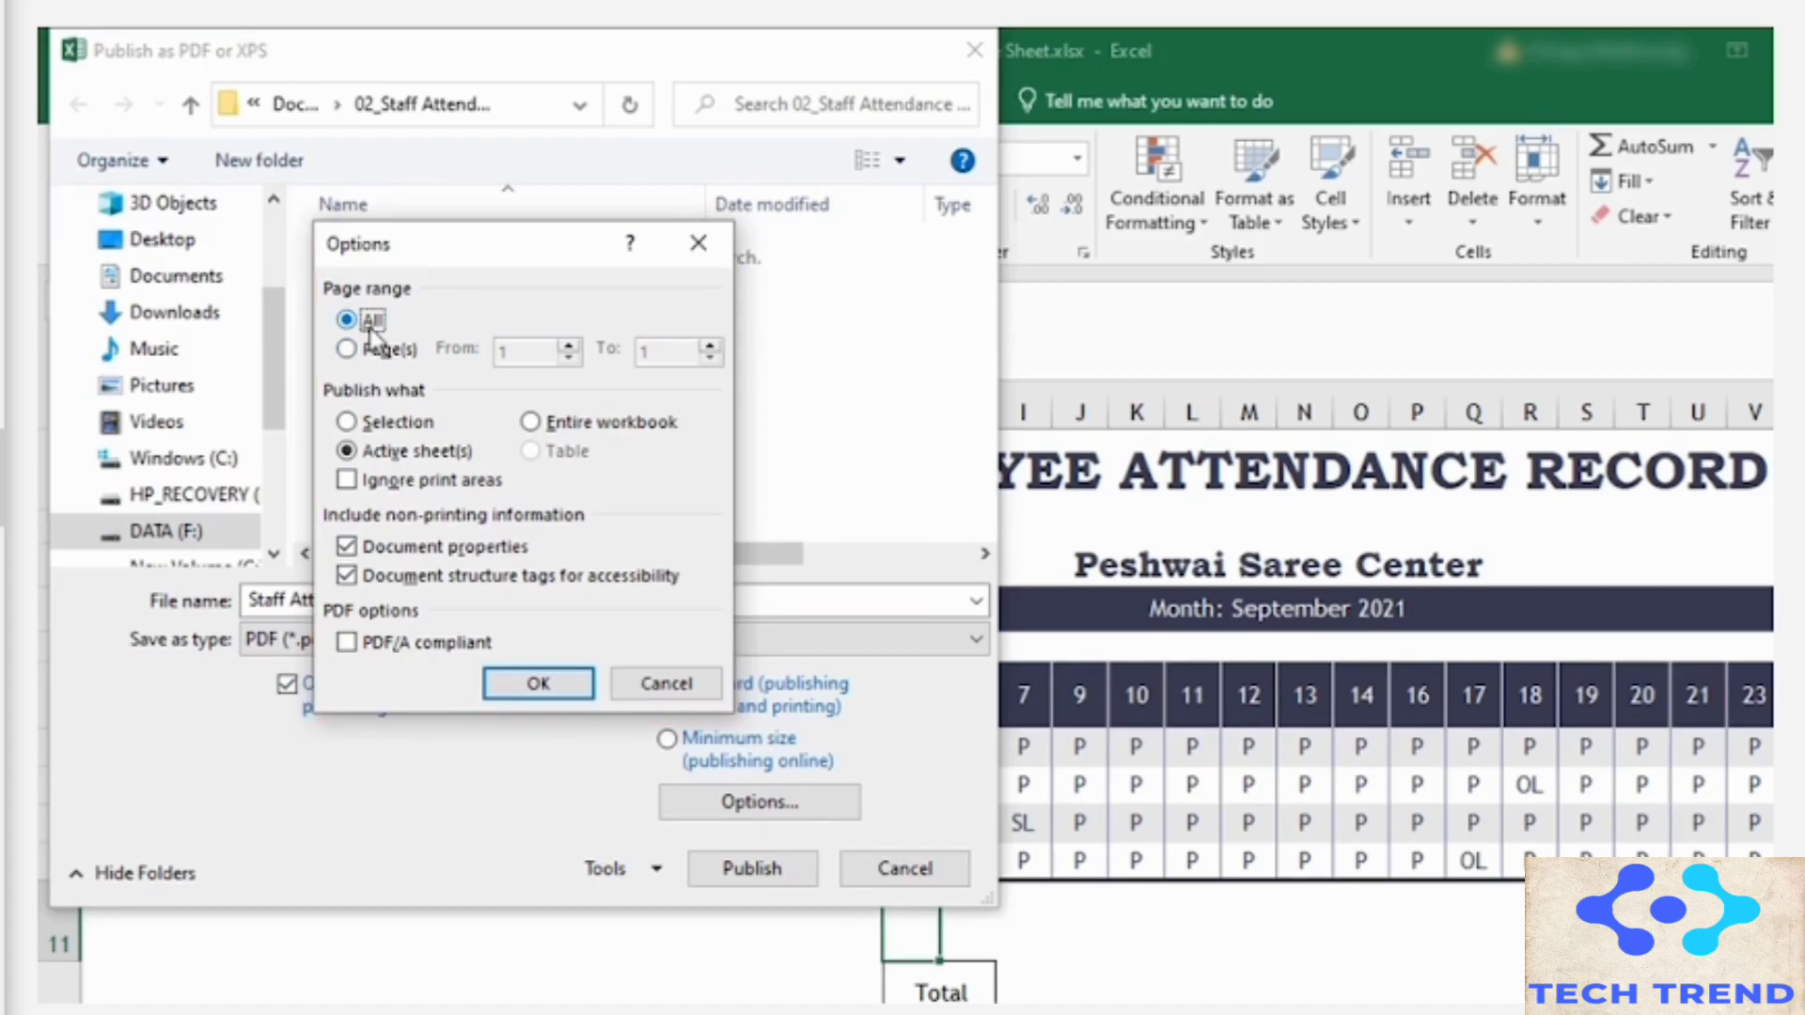
click(566, 425)
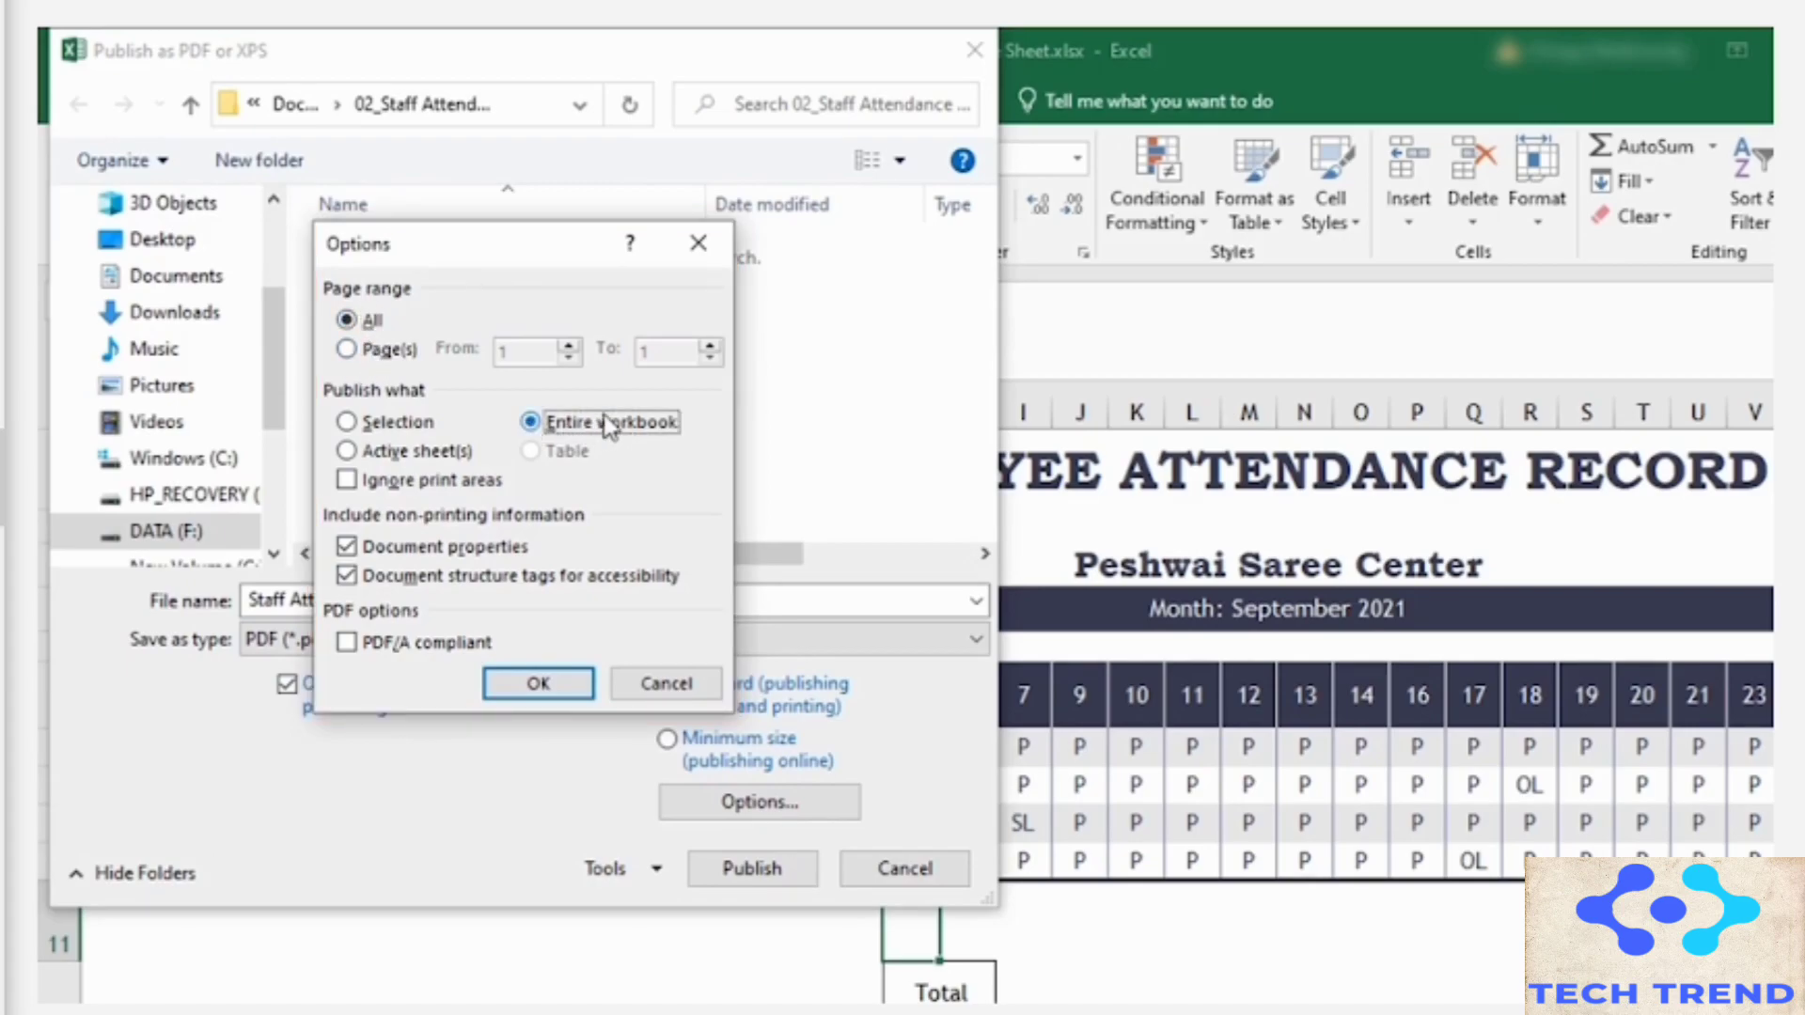
click(541, 686)
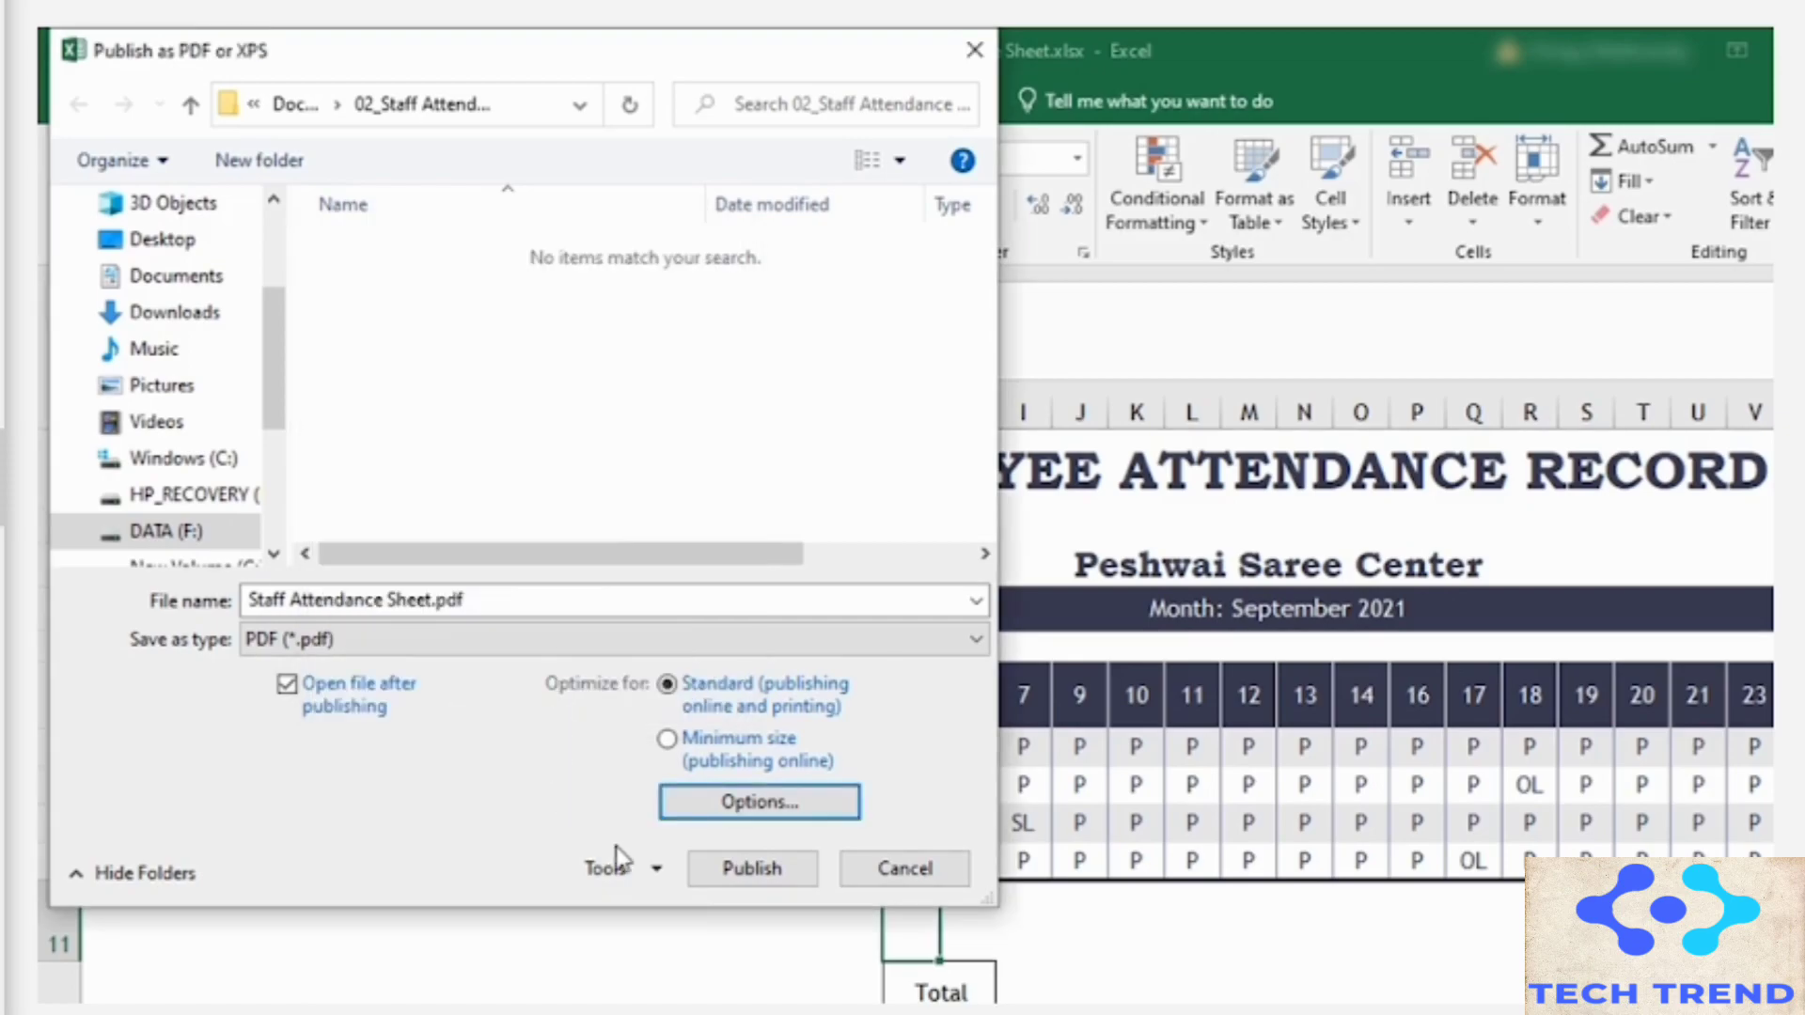
click(804, 874)
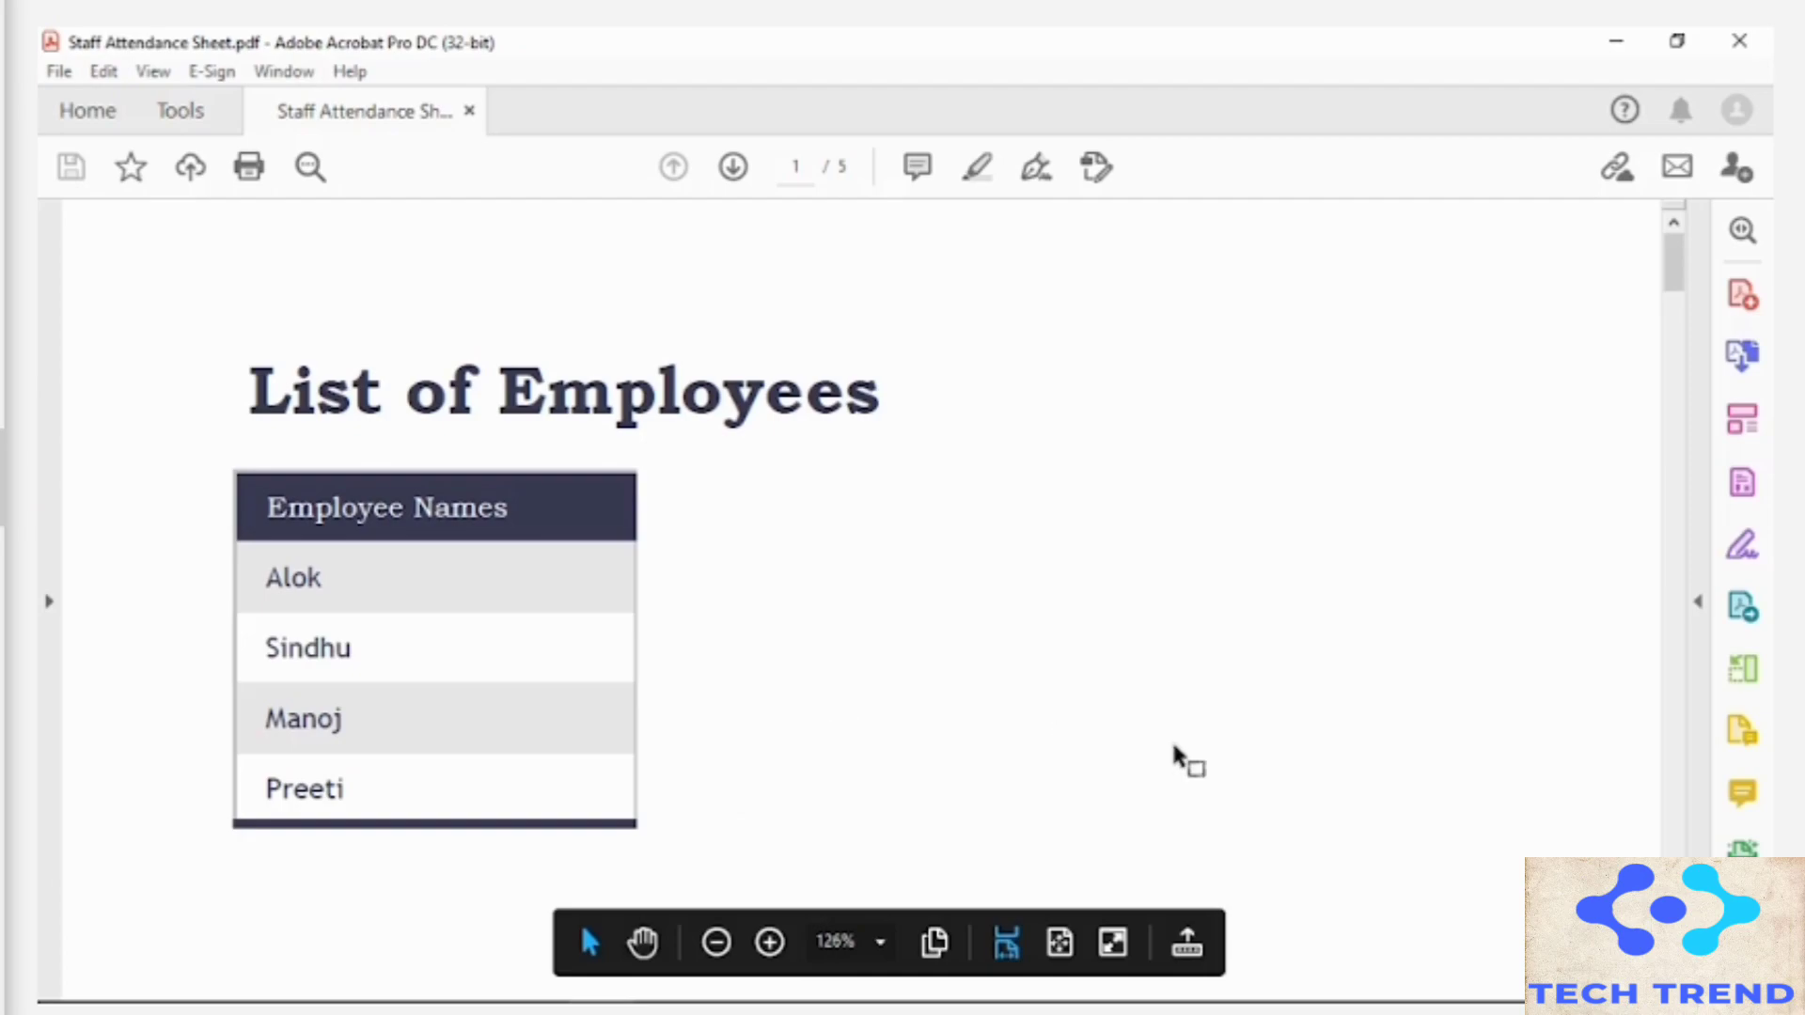
scroll(1275, 763, down, 3)
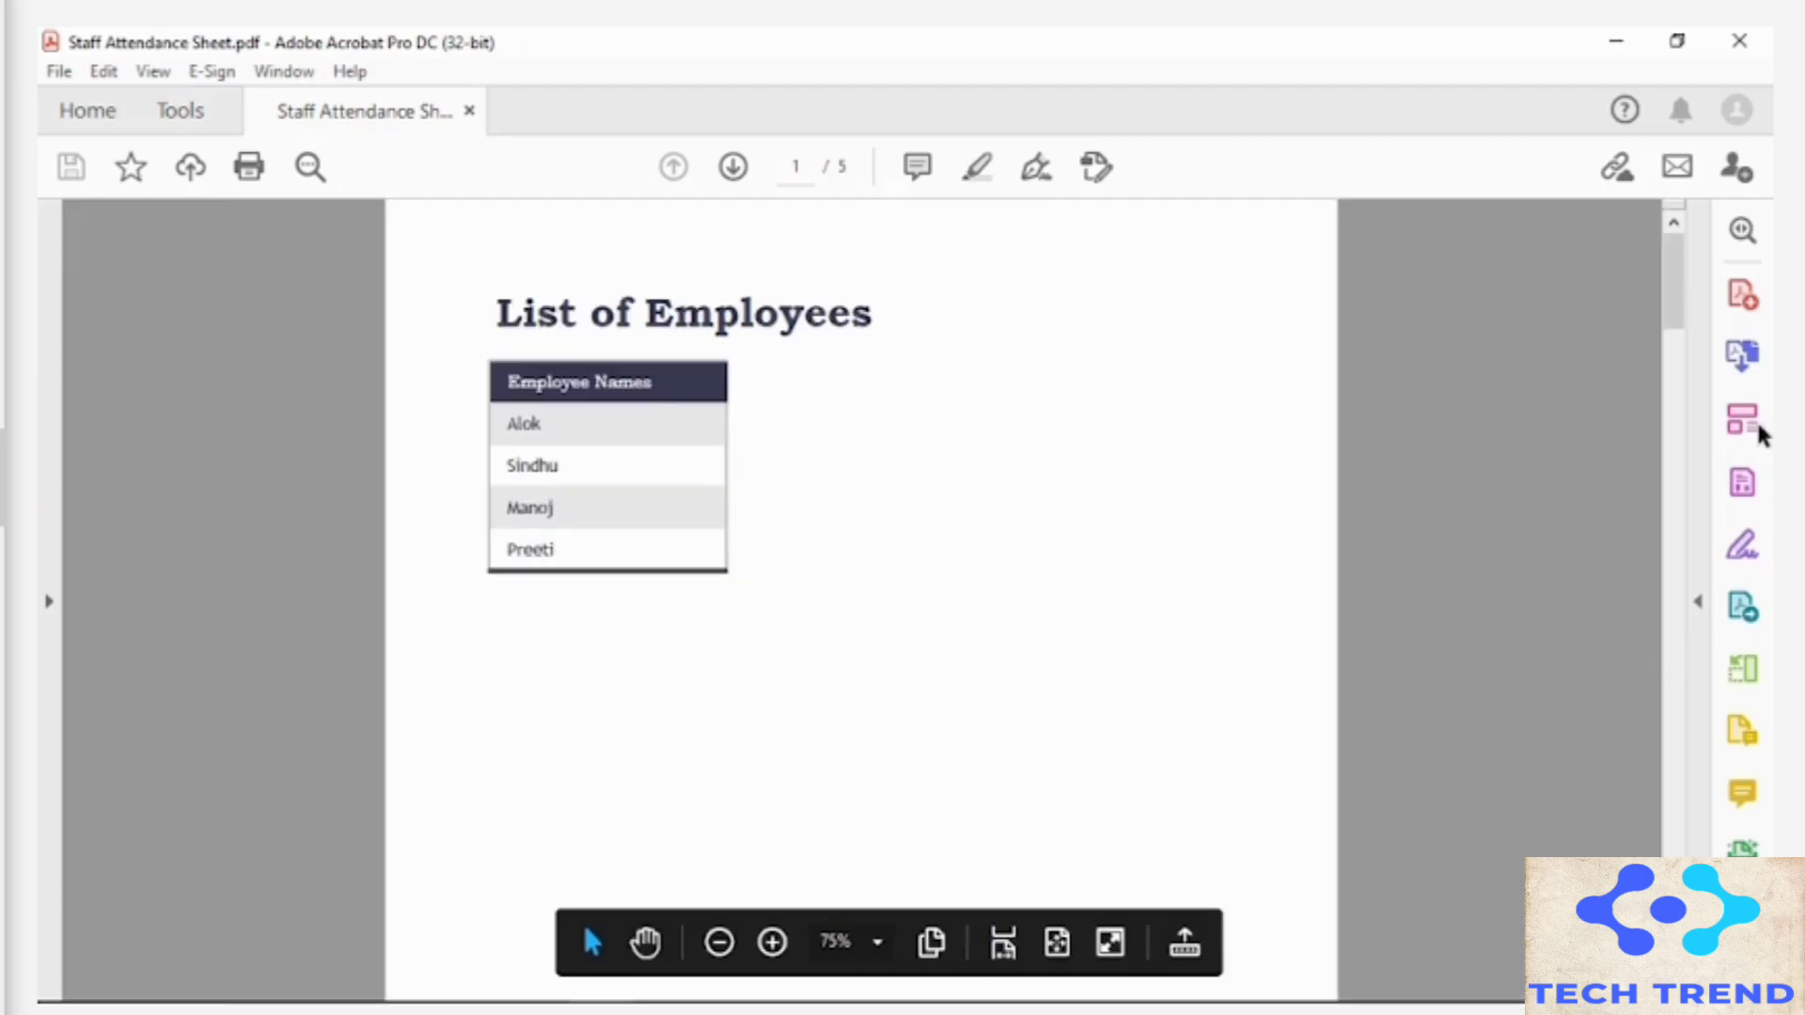
drag(1672, 314, 1680, 458)
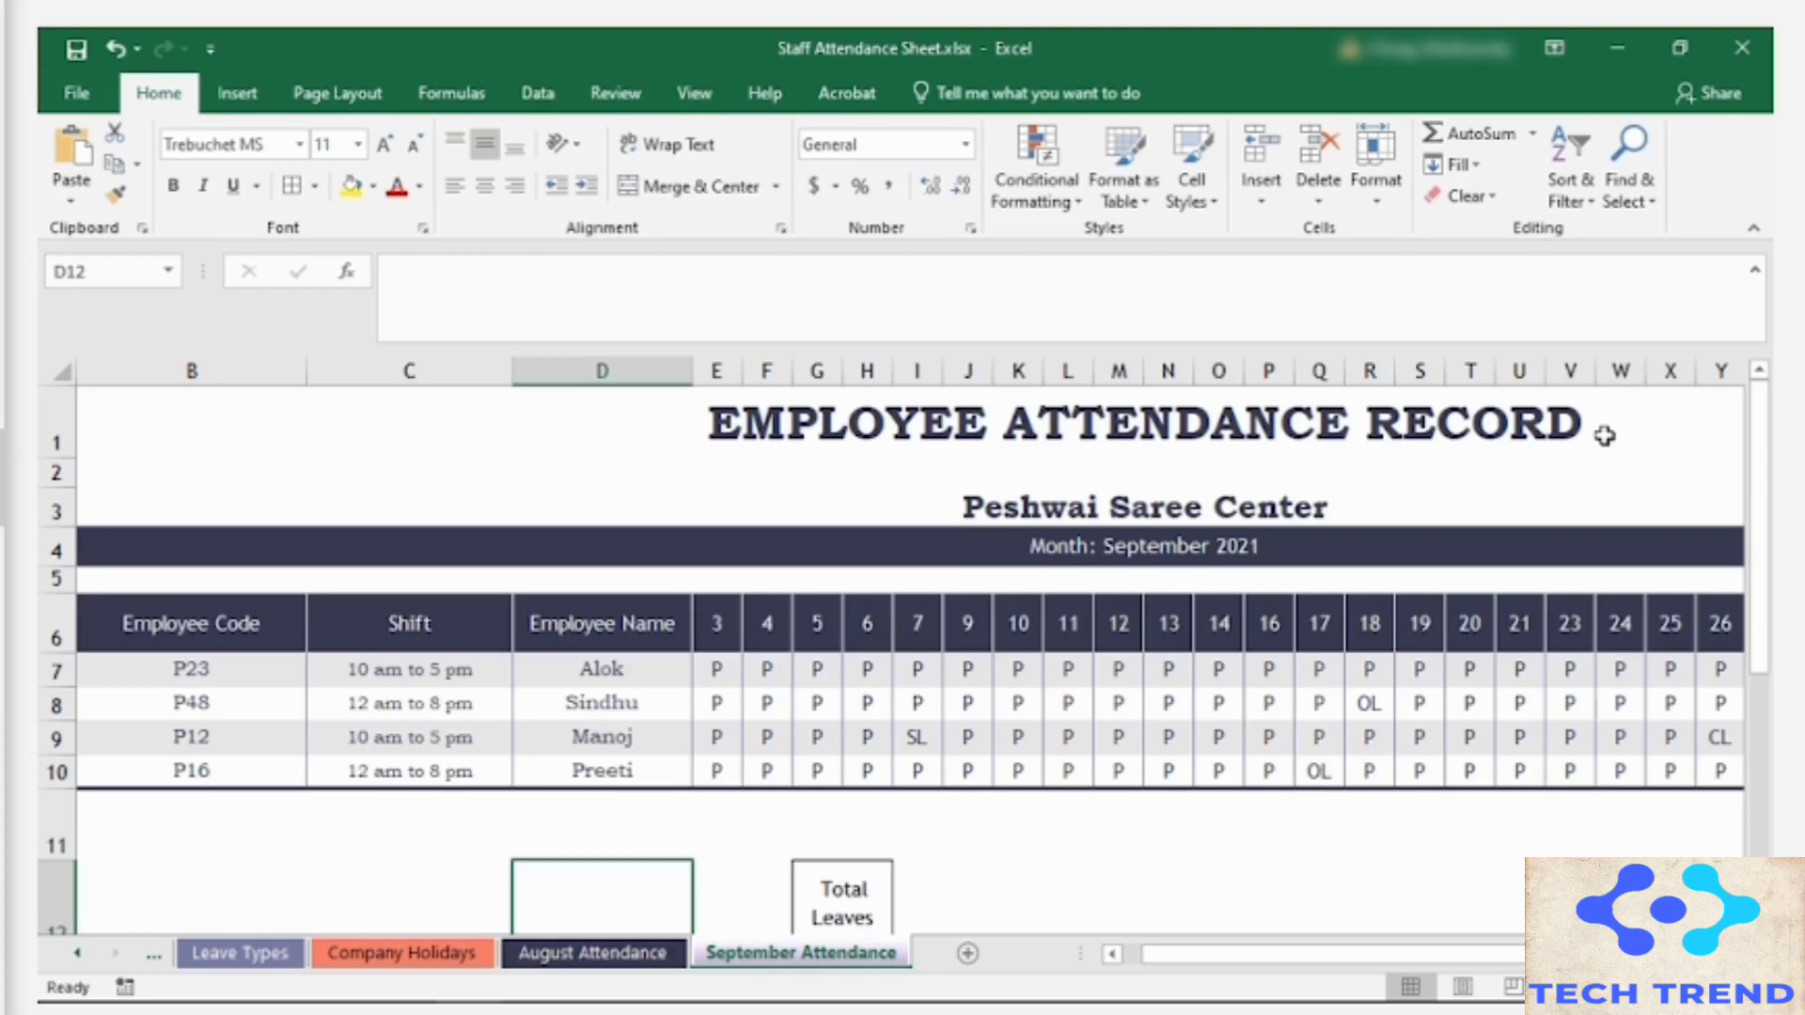
Step: Open the workbook's print settings in Excel and set the page range to 1 to 5
click(70, 93)
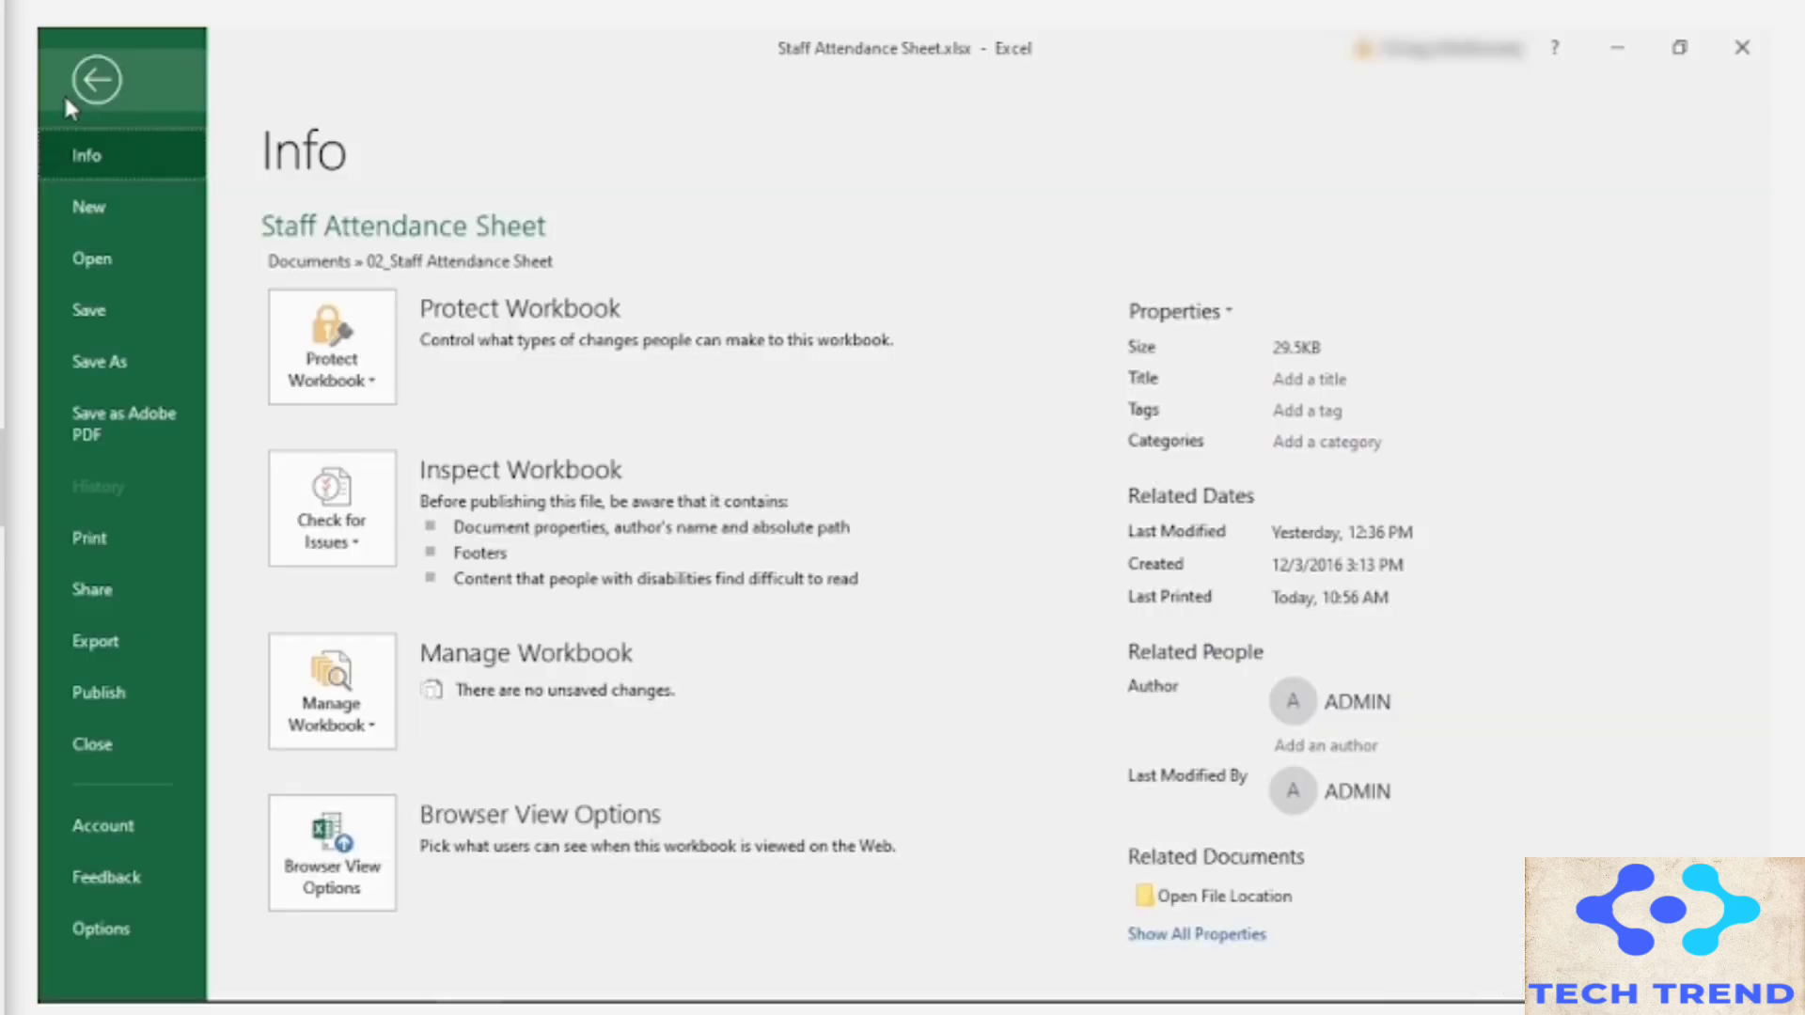
click(156, 534)
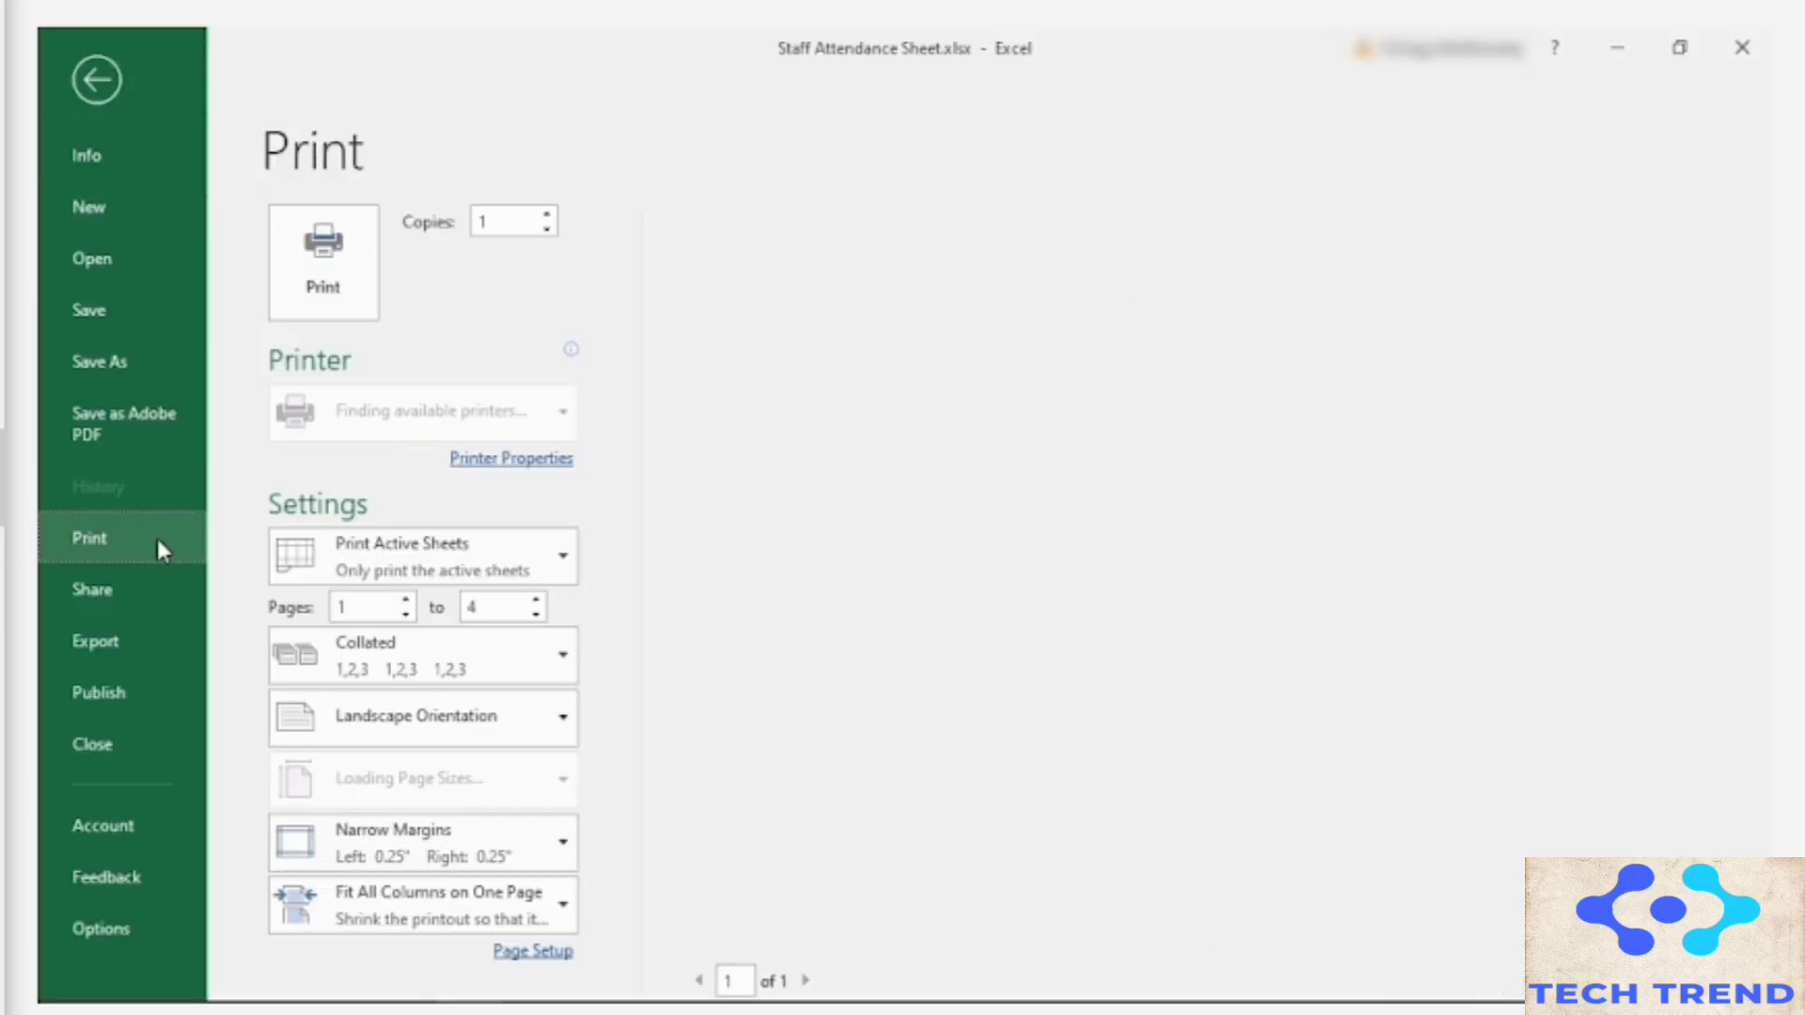
double_click(505, 604)
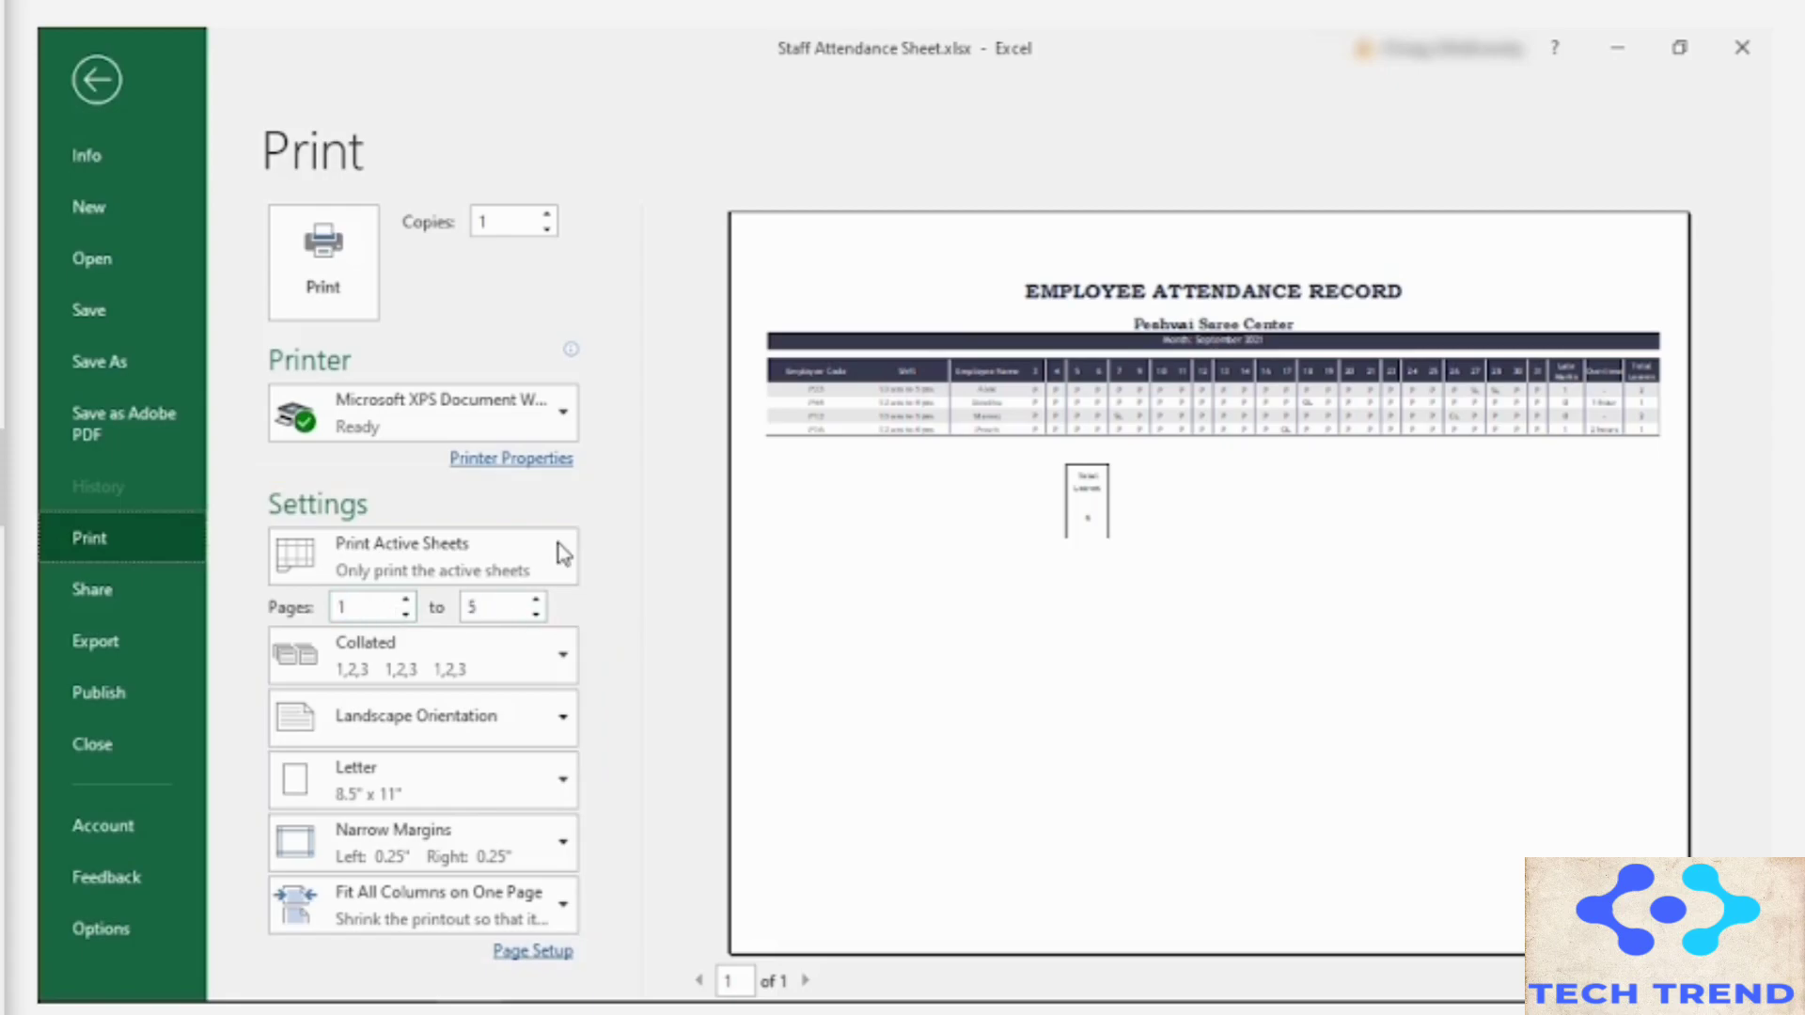